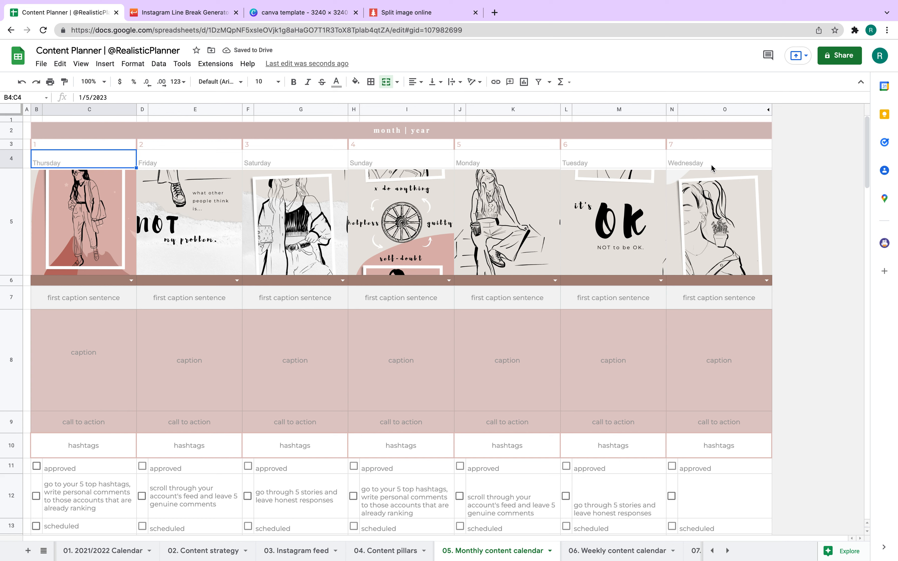
Set the day number above the first Thursday in the monthly content calendar to 5.
{"action": "double_click", "coordinate": [56, 163]}
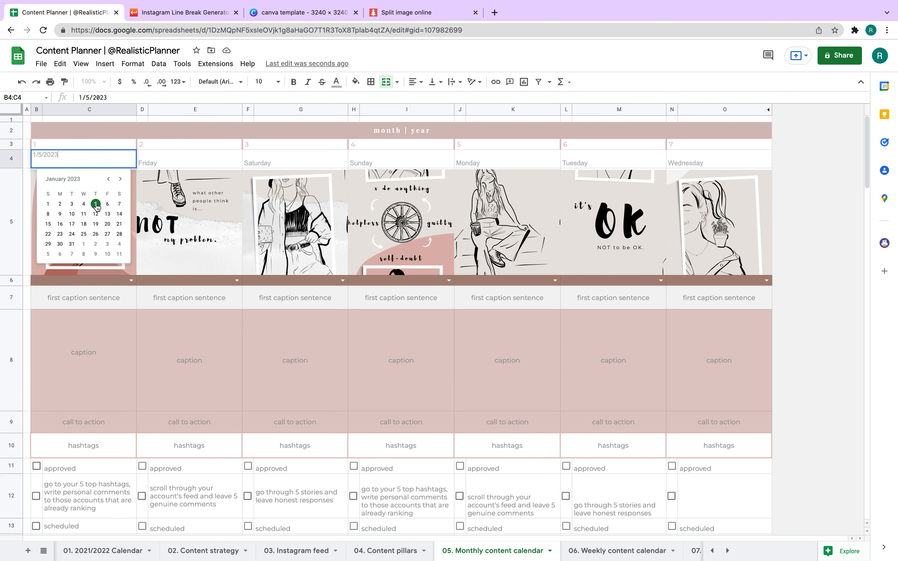
{"action": "double_click", "coordinate": [42, 143]}
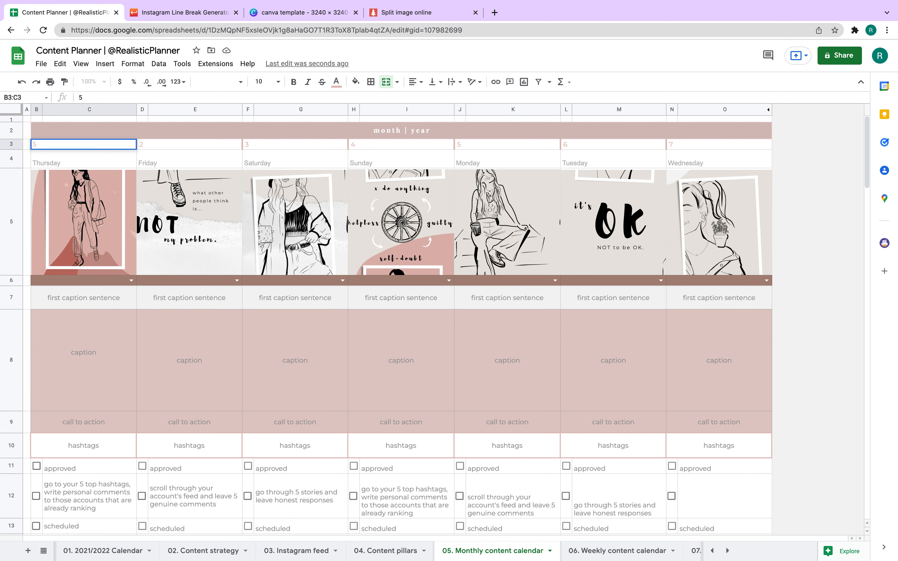
{"action": "key", "text": "Return"}
{"action": "left_click_drag", "start_coordinate": [200, 148], "coordinate": [703, 147]}
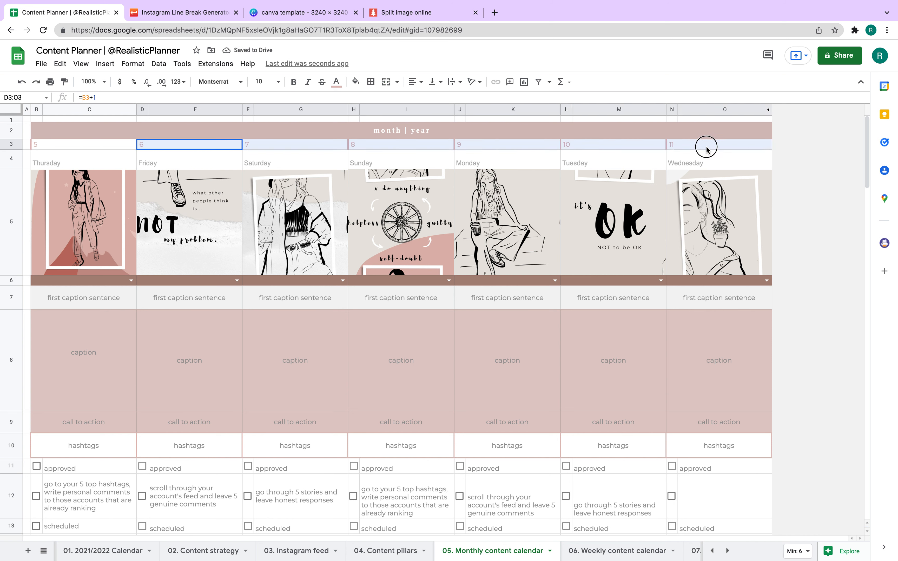
{"action": "left_click_drag", "start_coordinate": [706, 149], "coordinate": [706, 148]}
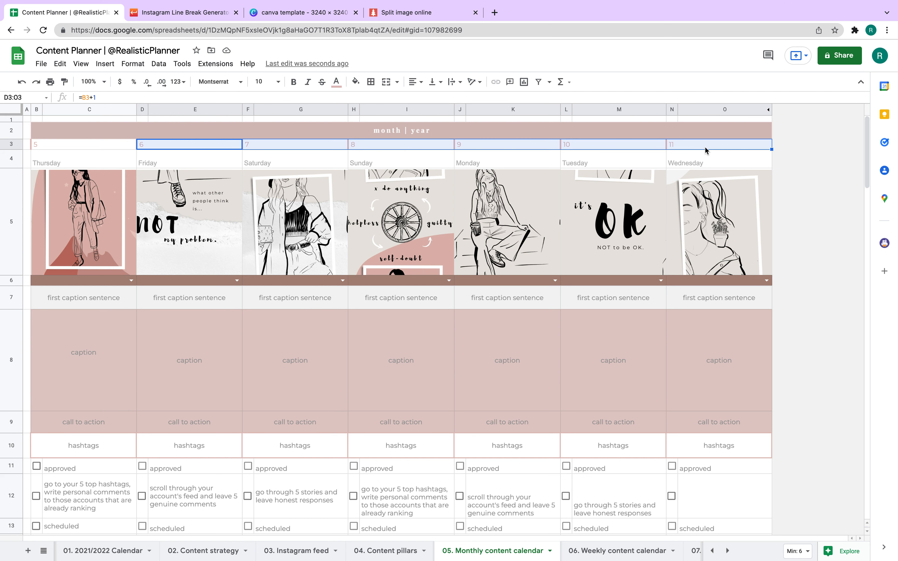
Review the content pillar choices for Thursday and Friday, and shorten the Emotion entry in the Content pillars sheet to Emo.
{"action": "left_click", "coordinate": [131, 281]}
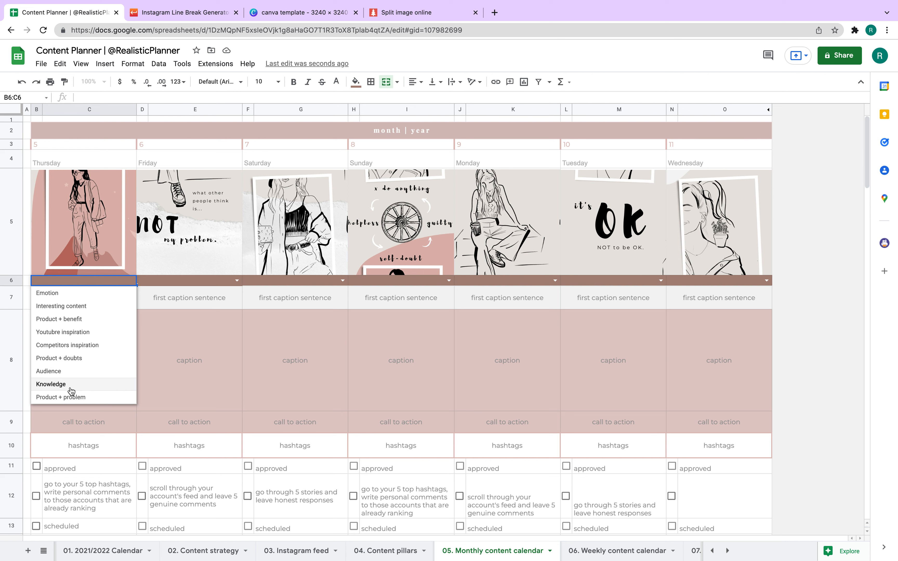
{"action": "left_click", "coordinate": [237, 282]}
{"action": "left_click", "coordinate": [326, 232]}
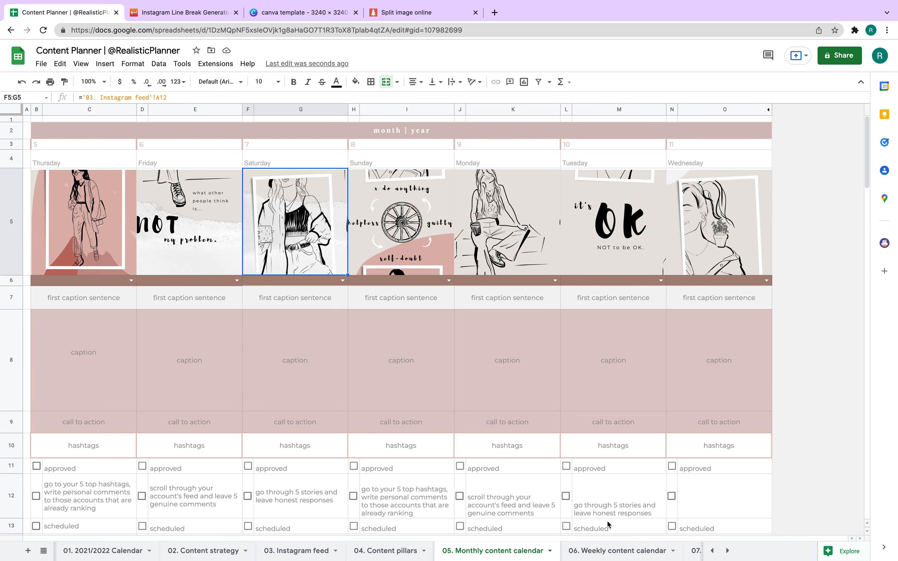
{"action": "left_click", "coordinate": [378, 554]}
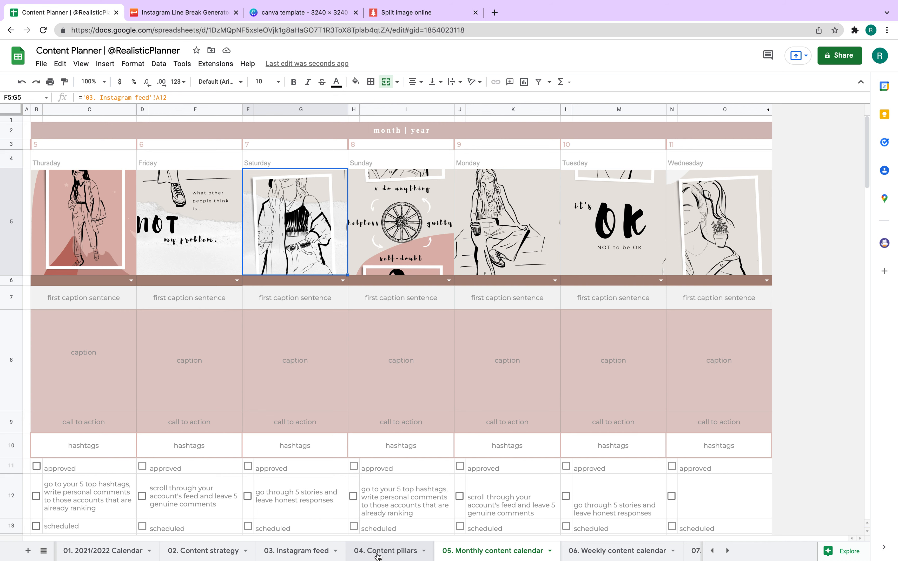
{"action": "left_click", "coordinate": [84, 126]}
{"action": "left_click", "coordinate": [82, 135]}
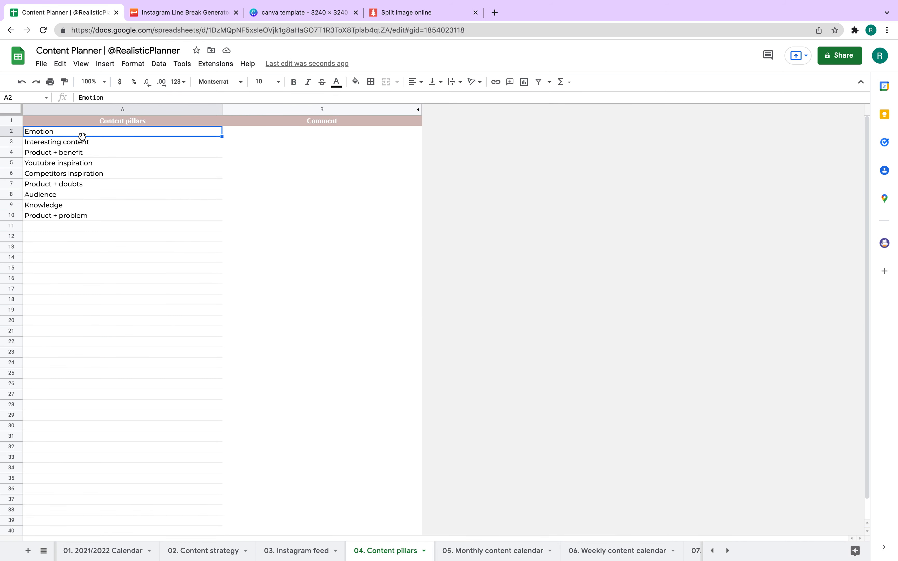
{"action": "double_click", "coordinate": [66, 132]}
{"action": "key", "text": "BackSpace"}
{"action": "key", "text": "BackSpace"}
{"action": "key", "text": "BackSpace"}
{"action": "key", "text": "BackSpace"}
{"action": "key", "text": "Return"}
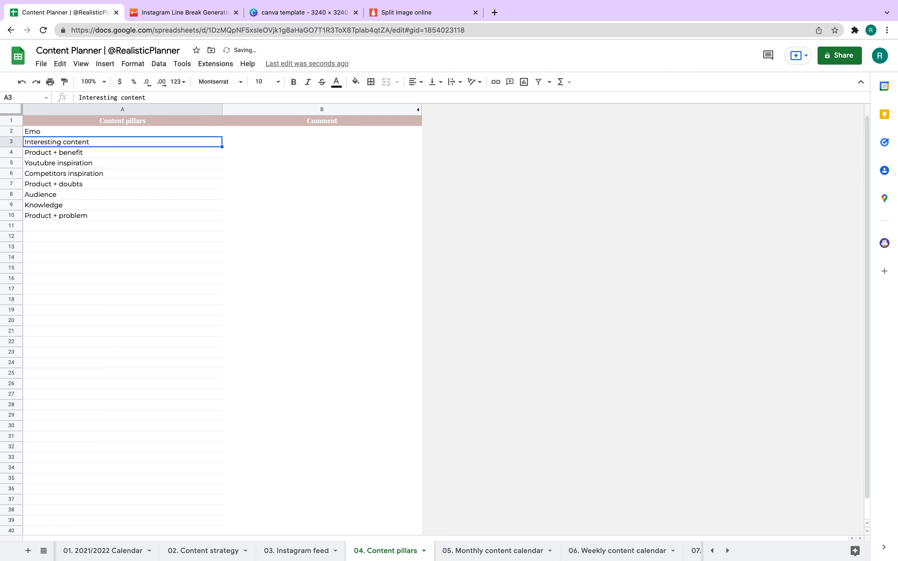
Check Thursday's content pillar choices in the monthly content calendar, and undo the edit to the first content pillar.
{"action": "left_click", "coordinate": [482, 551]}
{"action": "double_click", "coordinate": [130, 281]}
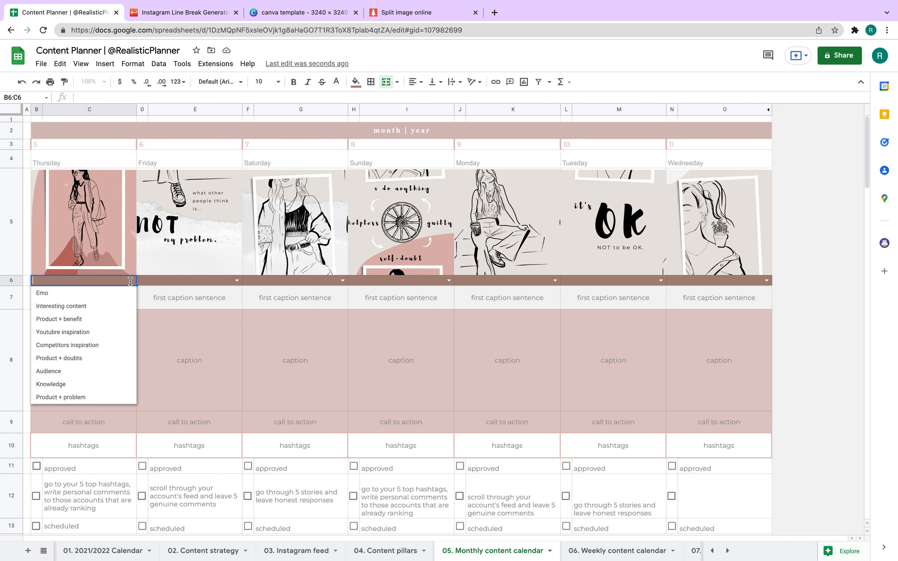
{"action": "left_click", "coordinate": [194, 311]}
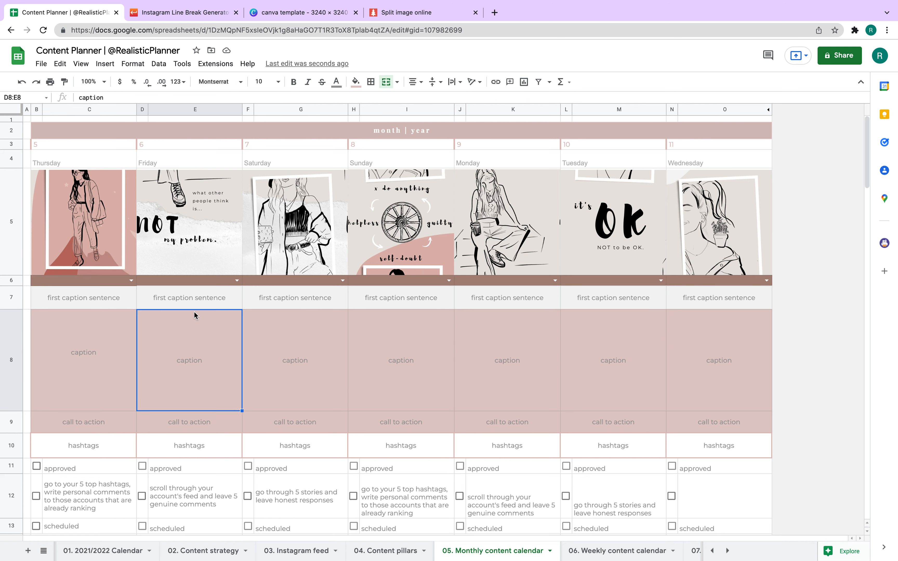
{"action": "left_click", "coordinate": [21, 85]}
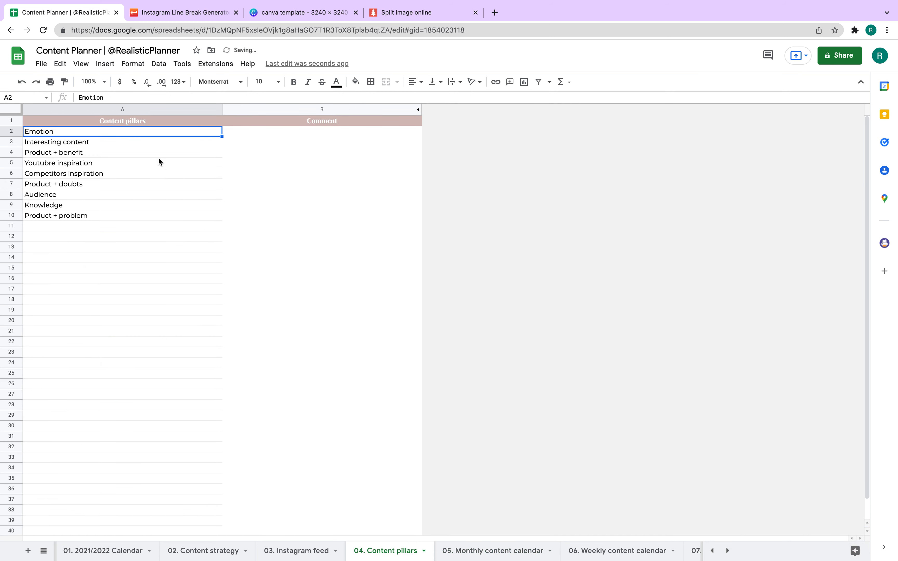
{"action": "left_click", "coordinate": [471, 553]}
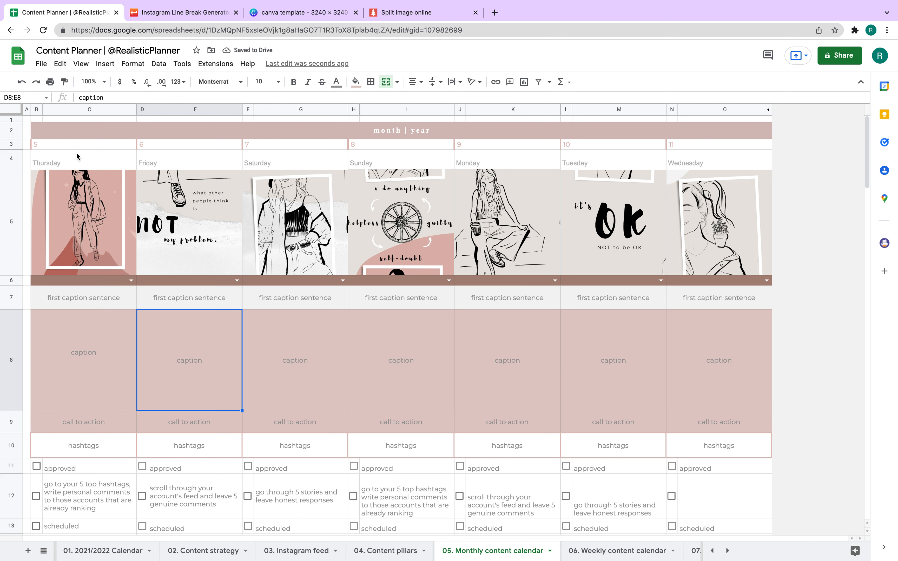
{"action": "left_click", "coordinate": [129, 148]}
{"action": "left_click", "coordinate": [127, 158]}
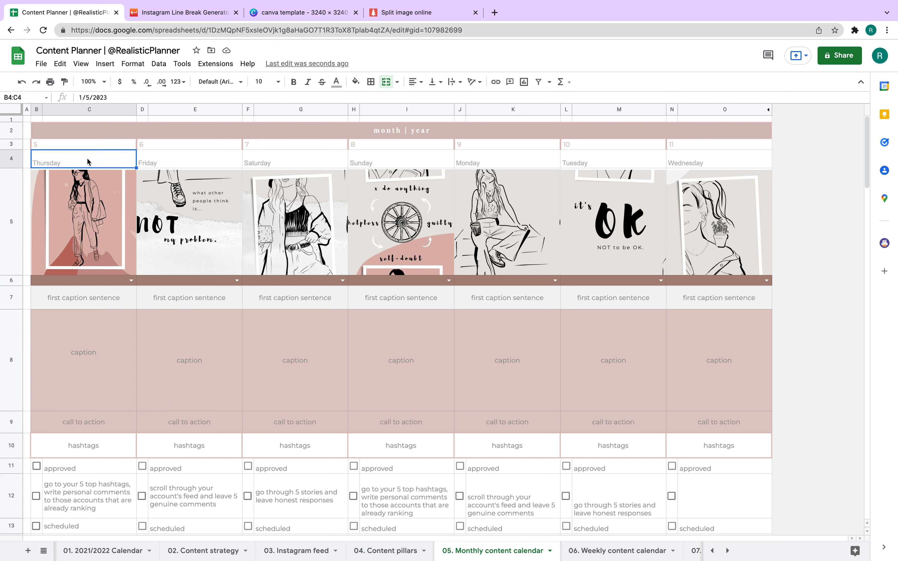
{"action": "left_click", "coordinate": [132, 281]}
{"action": "left_click", "coordinate": [291, 416]}
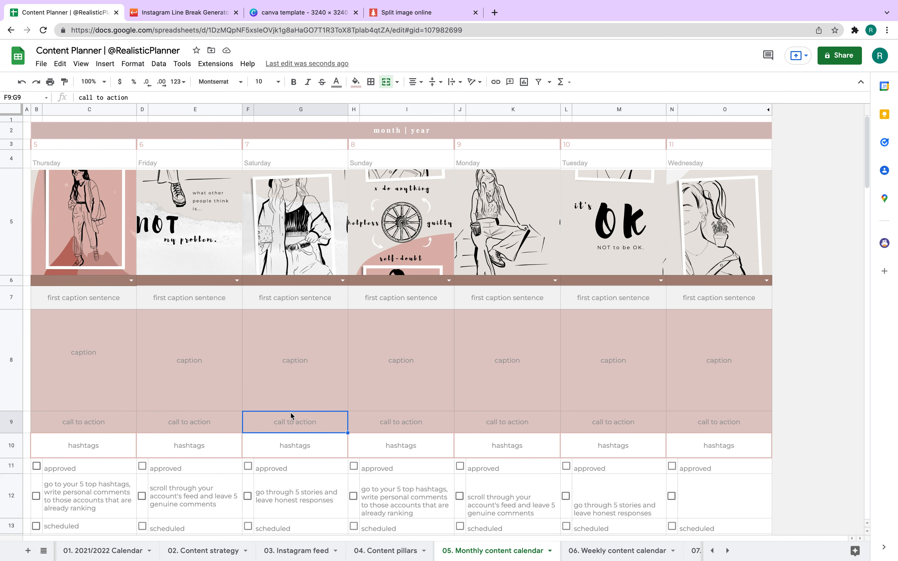
Hide rows 11 to 13, which hold the approved, engagement task and scheduled checkboxes.
{"action": "scroll", "coordinate": [217, 427], "scroll_direction": "down", "scroll_amount": 1}
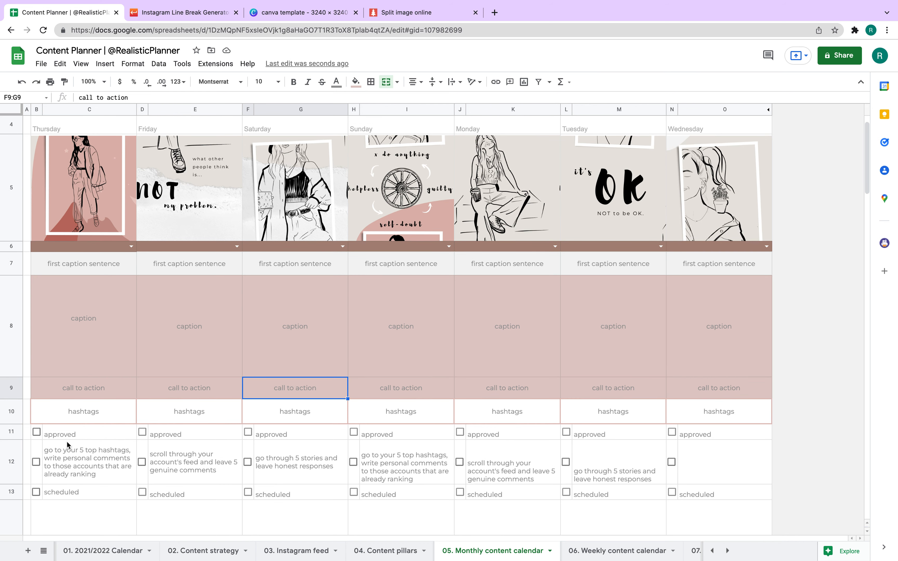
{"action": "left_click_drag", "start_coordinate": [59, 435], "coordinate": [711, 489]}
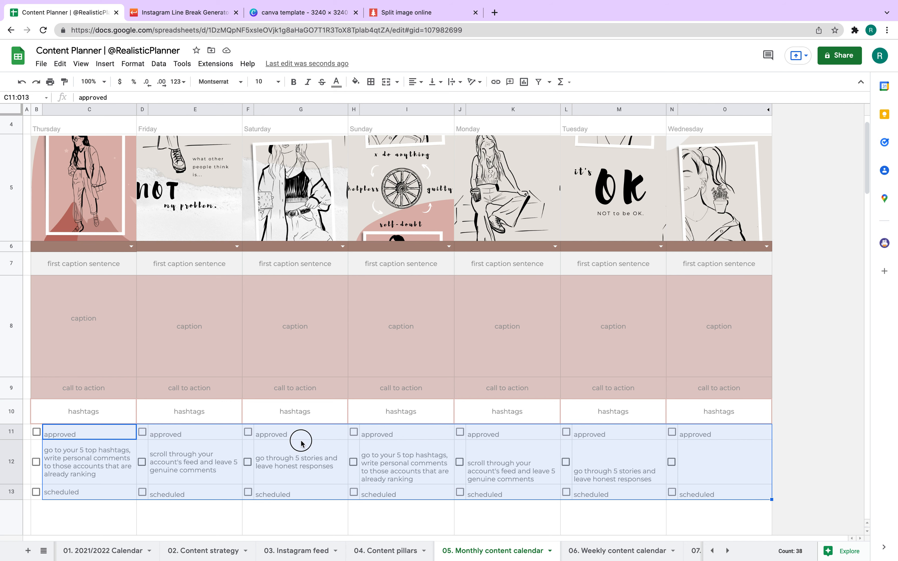
{"action": "left_click", "coordinate": [301, 443]}
{"action": "left_click_drag", "start_coordinate": [9, 434], "coordinate": [13, 493]}
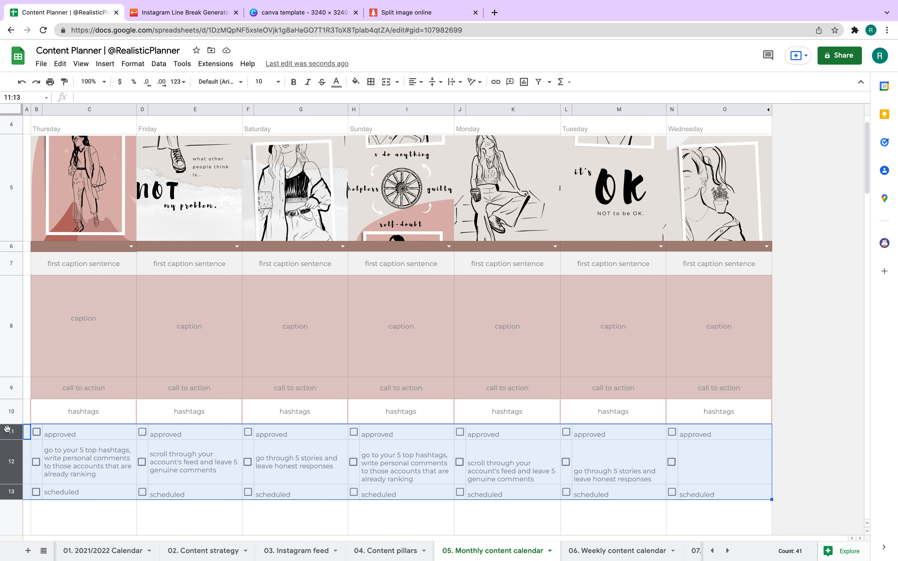
{"action": "right_click", "coordinate": [11, 458]}
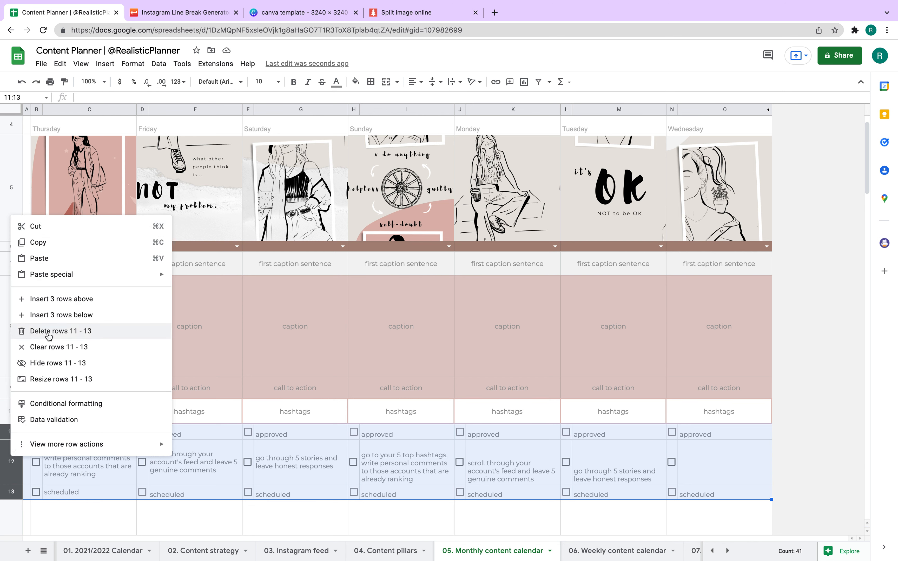
{"action": "left_click", "coordinate": [37, 364]}
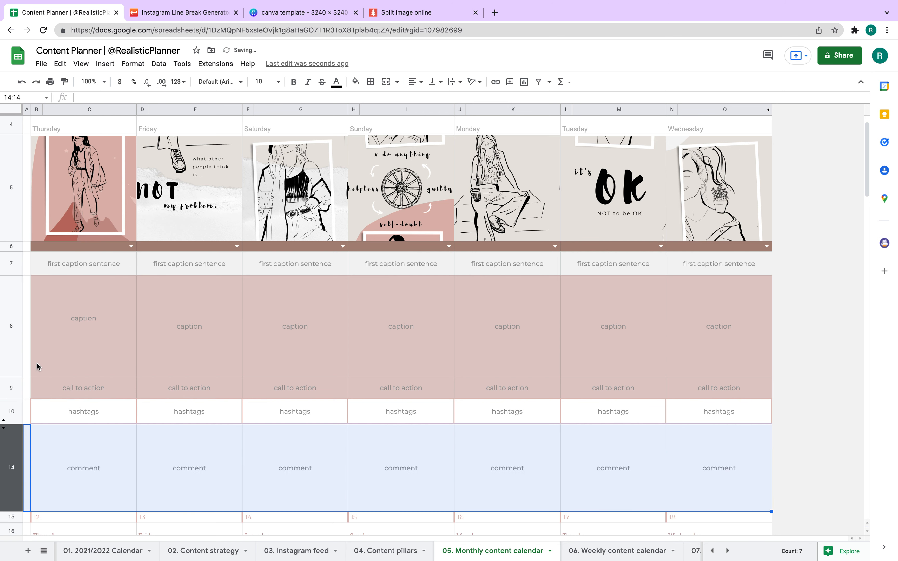
Unhide rows 11 to 13 between the hashtags and comment rows.
{"action": "left_click", "coordinate": [151, 452]}
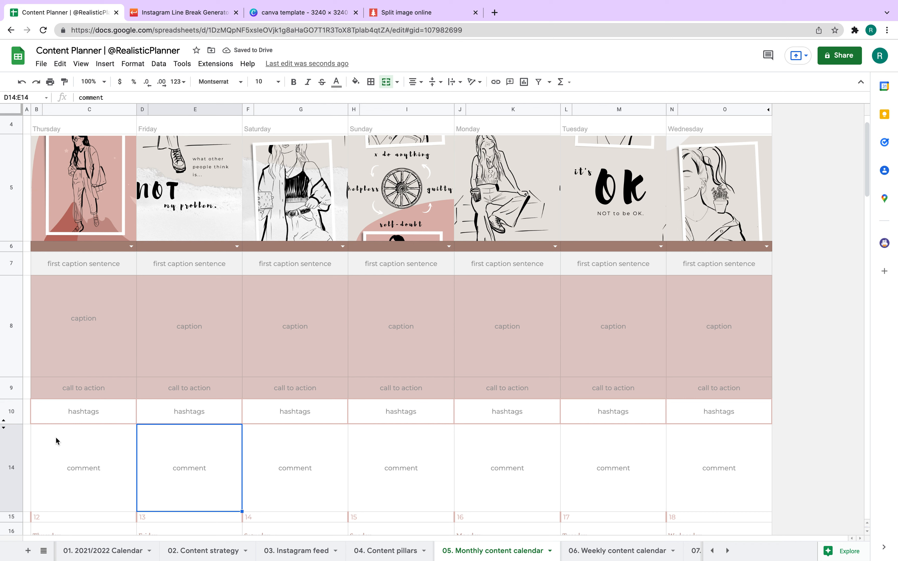
{"action": "left_click", "coordinate": [4, 429]}
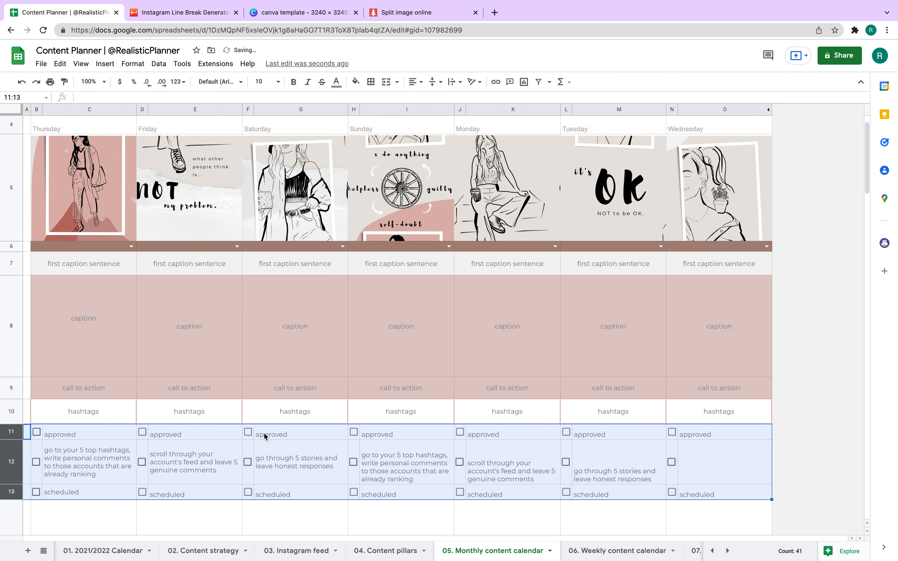
{"action": "left_click", "coordinate": [312, 483]}
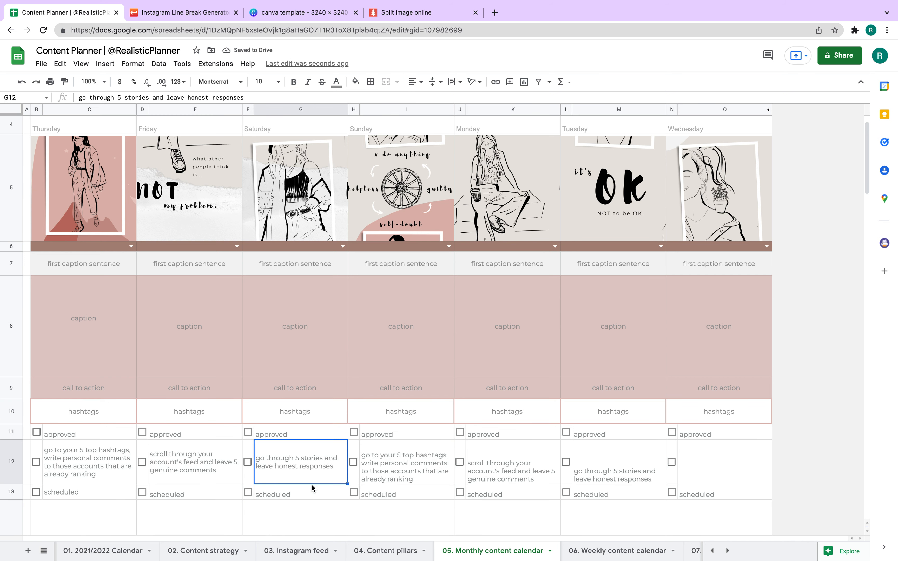
Tick Thursday's approved checkbox and colour Thursday's three checkboxes in the custom dusty pink.
{"action": "left_click_drag", "start_coordinate": [36, 432], "coordinate": [37, 492]}
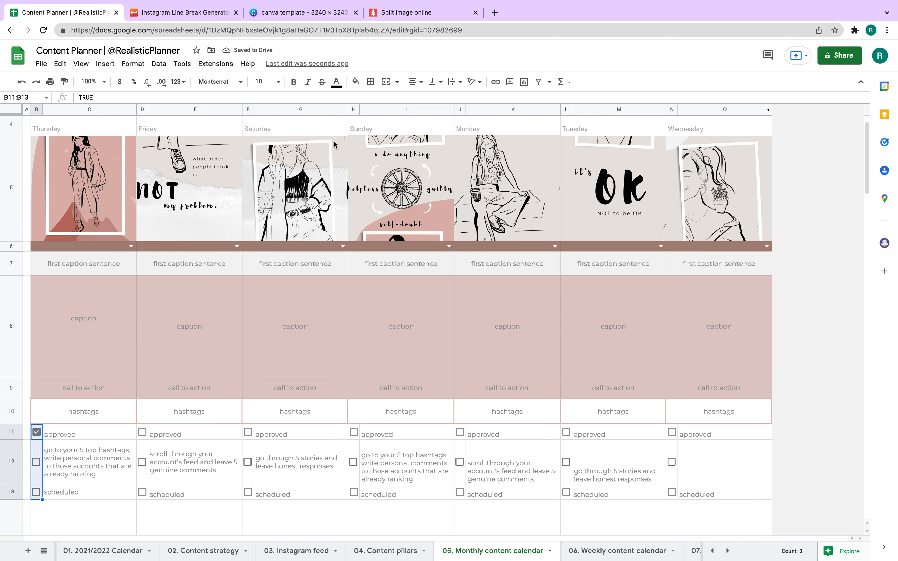
{"action": "left_click", "coordinate": [337, 87]}
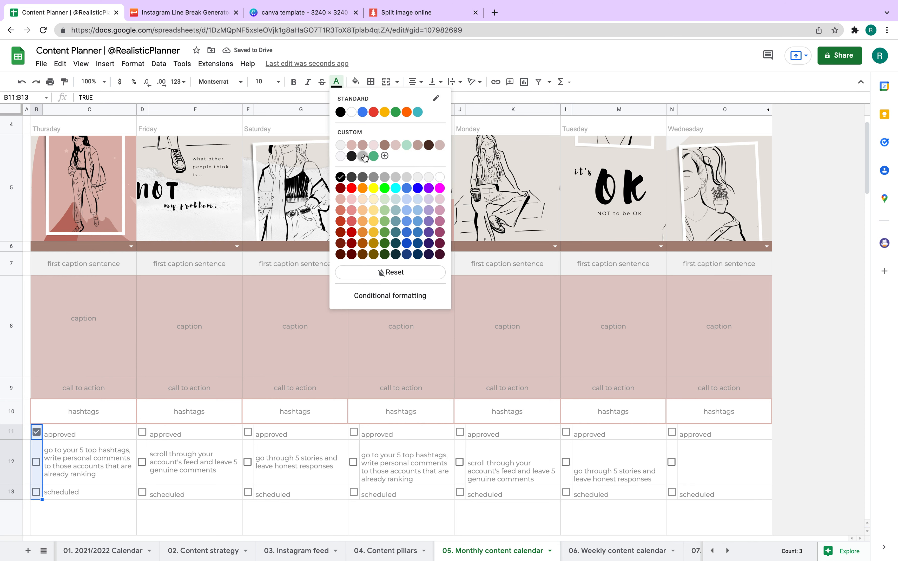
{"action": "left_click", "coordinate": [363, 146]}
{"action": "left_click", "coordinate": [209, 437]}
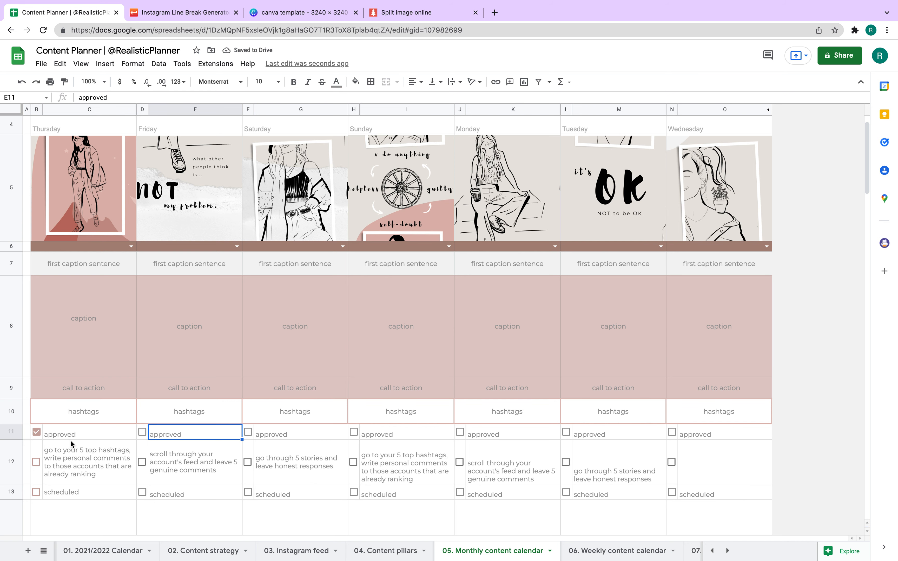
Undo the checkbox colour change and untick Thursday's approved checkbox.
{"action": "key", "text": "super+z"}
{"action": "left_click", "coordinate": [211, 449]}
{"action": "scroll", "coordinate": [210, 449], "scroll_direction": "up", "scroll_amount": 1}
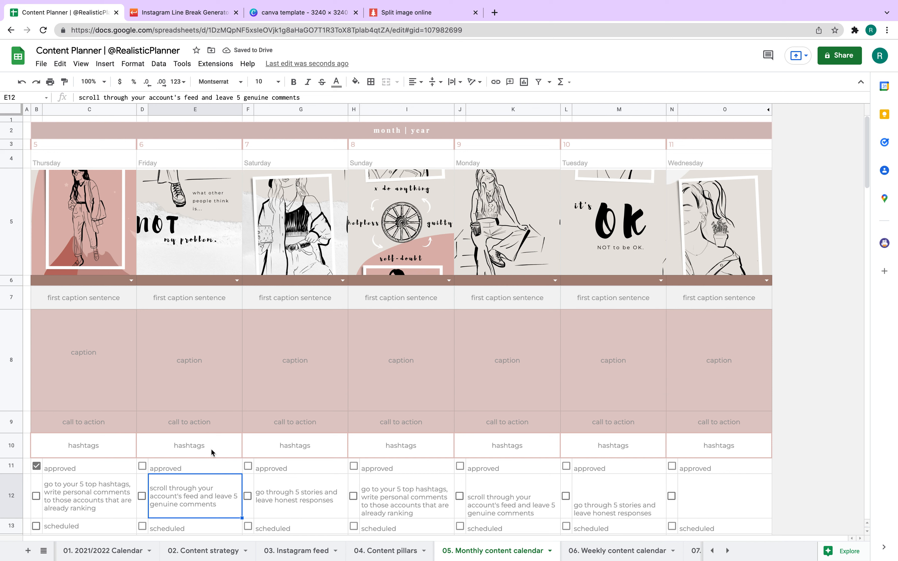
{"action": "left_click", "coordinate": [36, 466]}
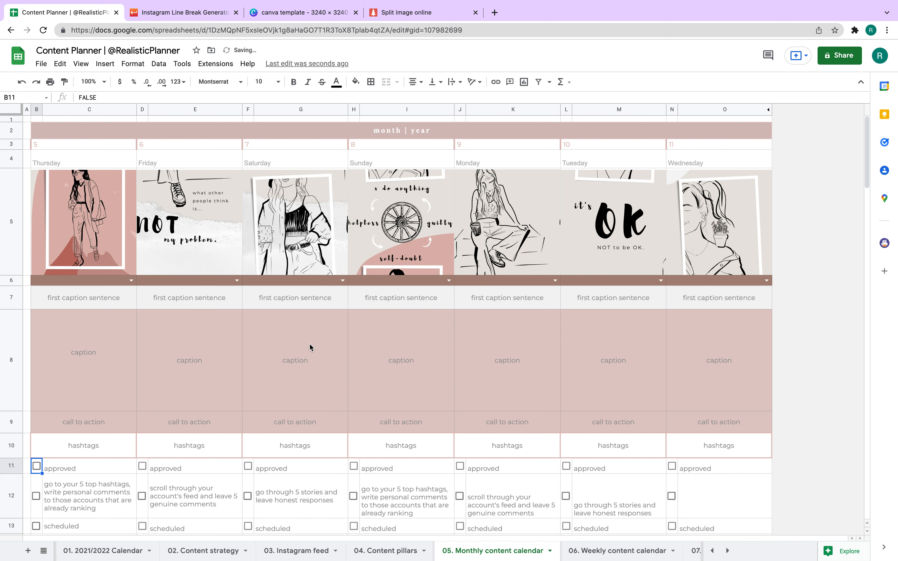
Select the first week's post images and look through the Instagram feed sheet they are linked to.
{"action": "left_click_drag", "start_coordinate": [93, 202], "coordinate": [739, 221]}
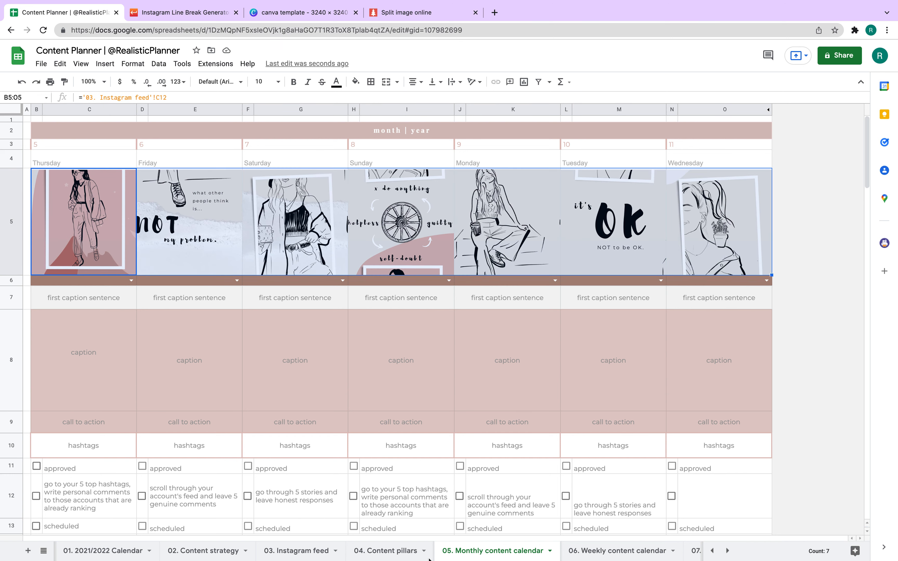
{"action": "left_click", "coordinate": [314, 551]}
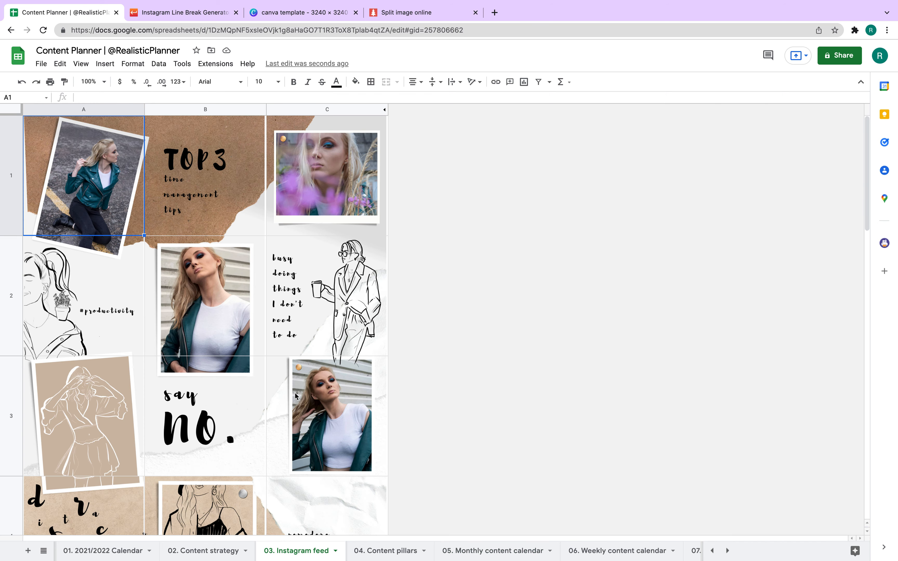
{"action": "scroll", "coordinate": [295, 394], "scroll_direction": "down", "scroll_amount": 10}
{"action": "scroll", "coordinate": [295, 393], "scroll_direction": "up", "scroll_amount": 10}
On the 2021/2022 Calendar sheet, fill February 1 to 5 with the light custom dusty pink.
{"action": "left_click", "coordinate": [108, 554]}
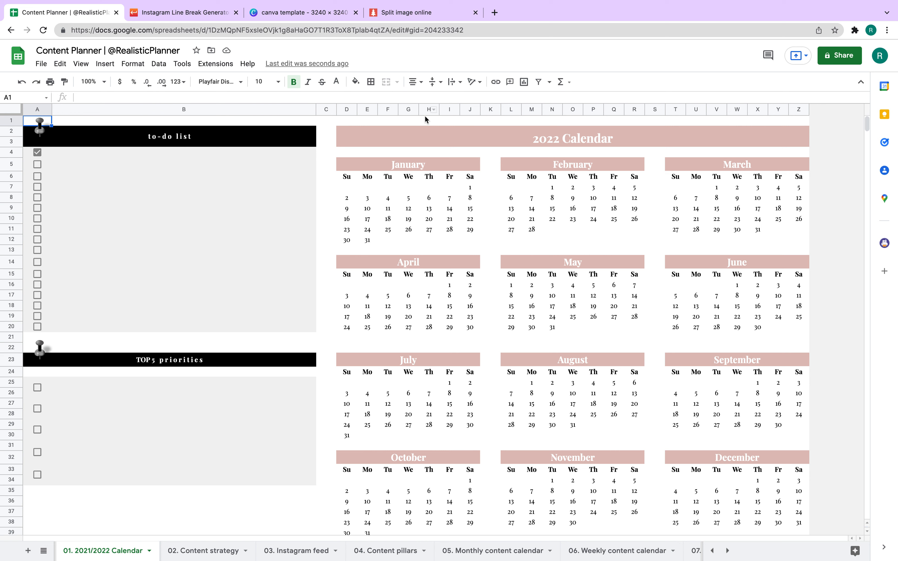
{"action": "left_click_drag", "start_coordinate": [136, 153], "coordinate": [133, 333]}
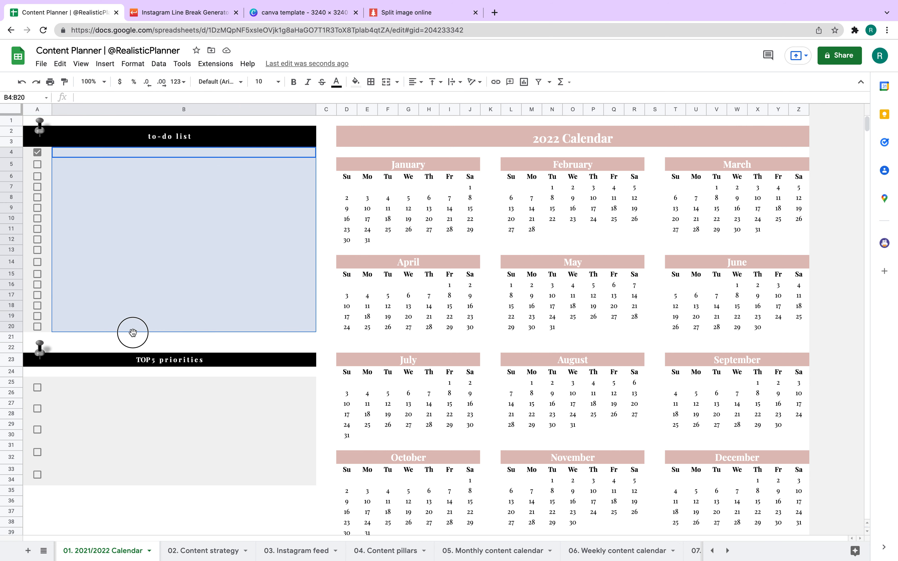
{"action": "left_click_drag", "start_coordinate": [521, 188], "coordinate": [668, 197]}
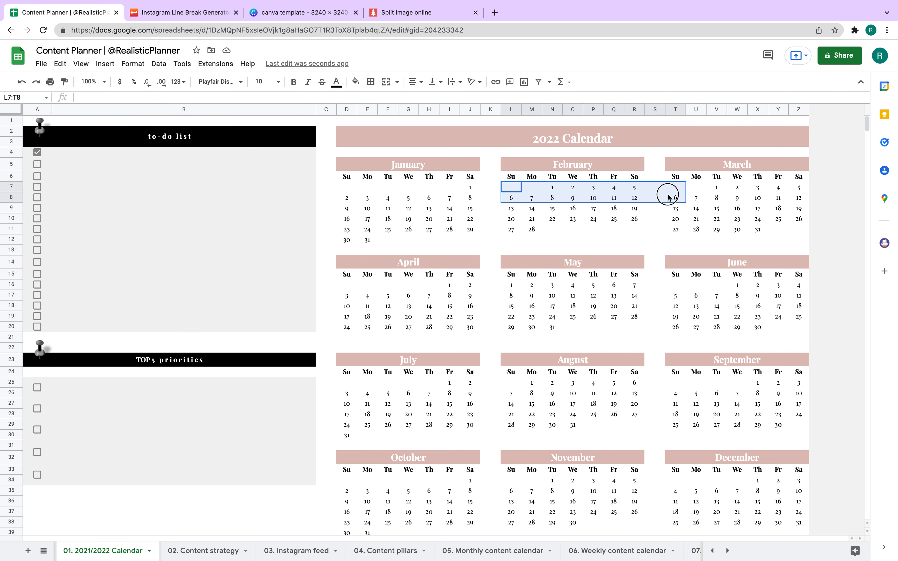
{"action": "left_click", "coordinate": [594, 220]}
{"action": "left_click_drag", "start_coordinate": [553, 188], "coordinate": [630, 191]}
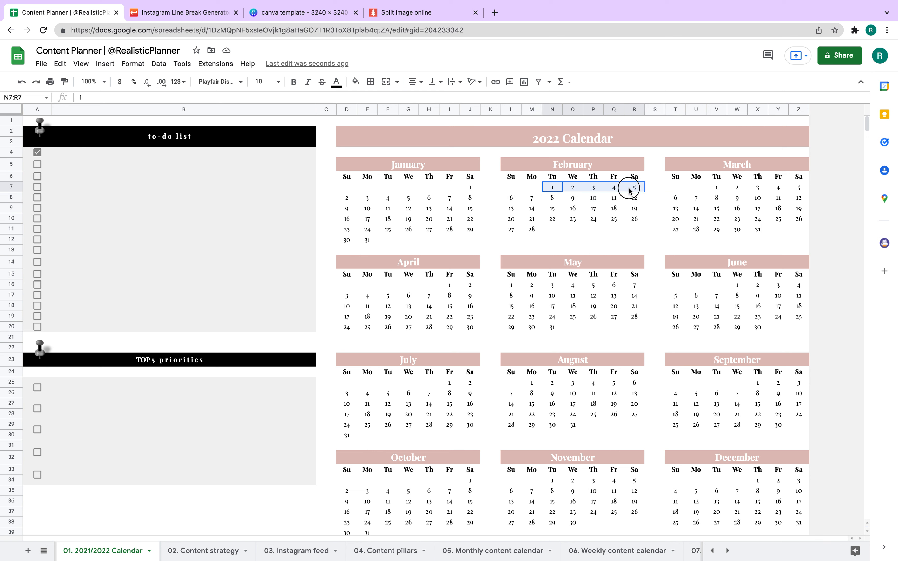
{"action": "left_click", "coordinate": [355, 81]}
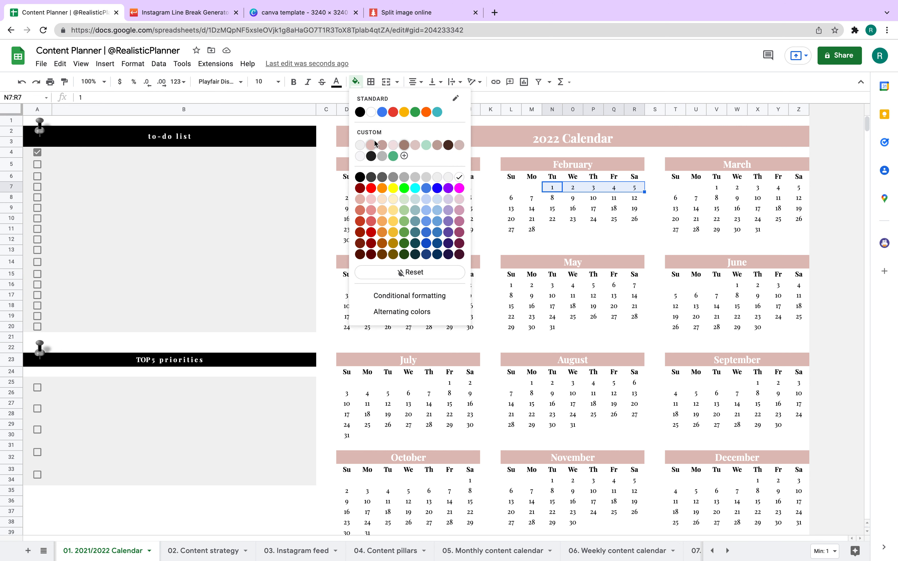
{"action": "left_click", "coordinate": [373, 142]}
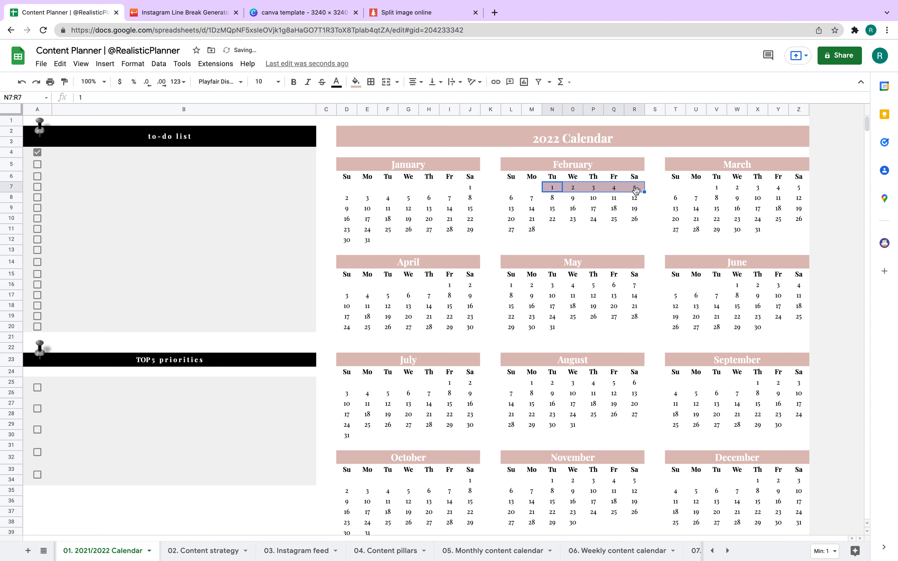
Add the comment 'VALENTINE"S SALE: 20%' to February 1.
{"action": "left_click", "coordinate": [511, 83]}
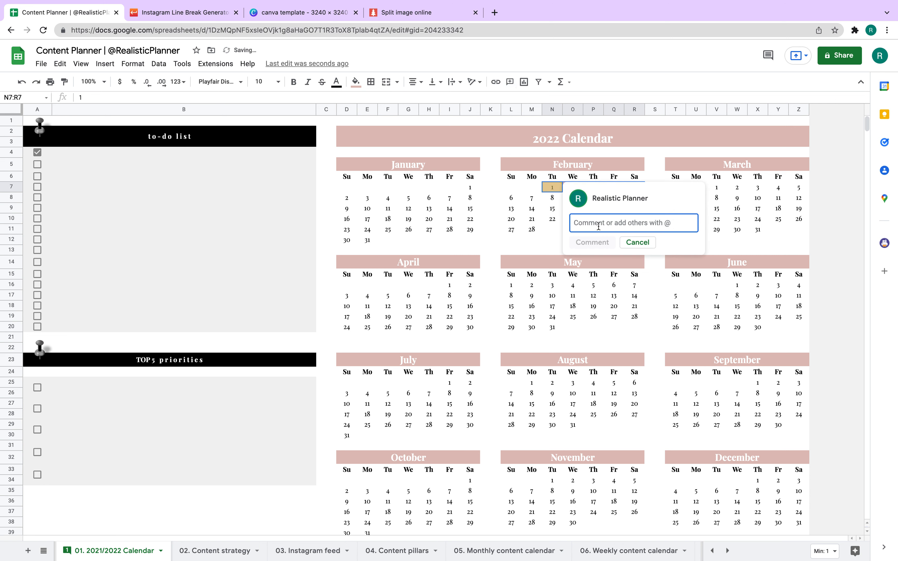
{"action": "type", "text": "V"}
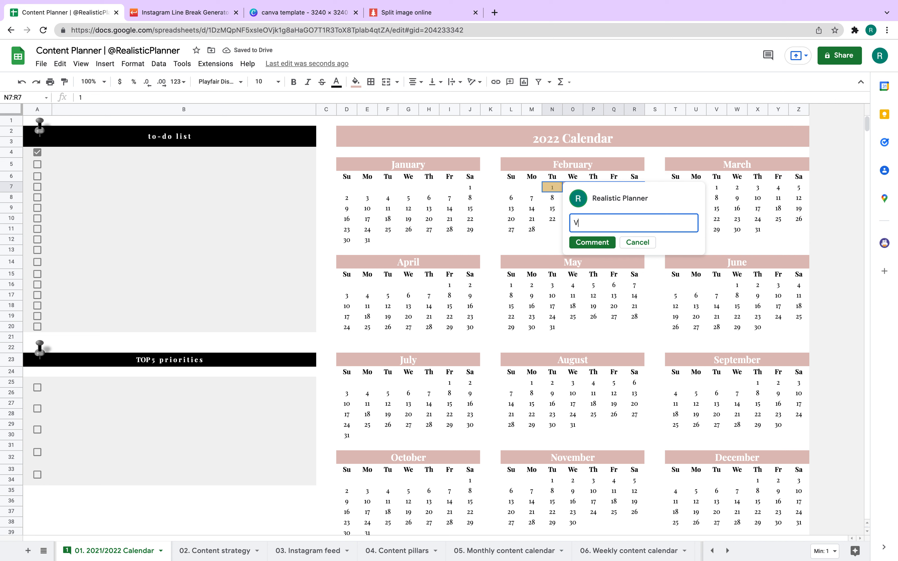
{"action": "type", "text": "ALENTINES"}
{"action": "key", "text": "BackSpace"}
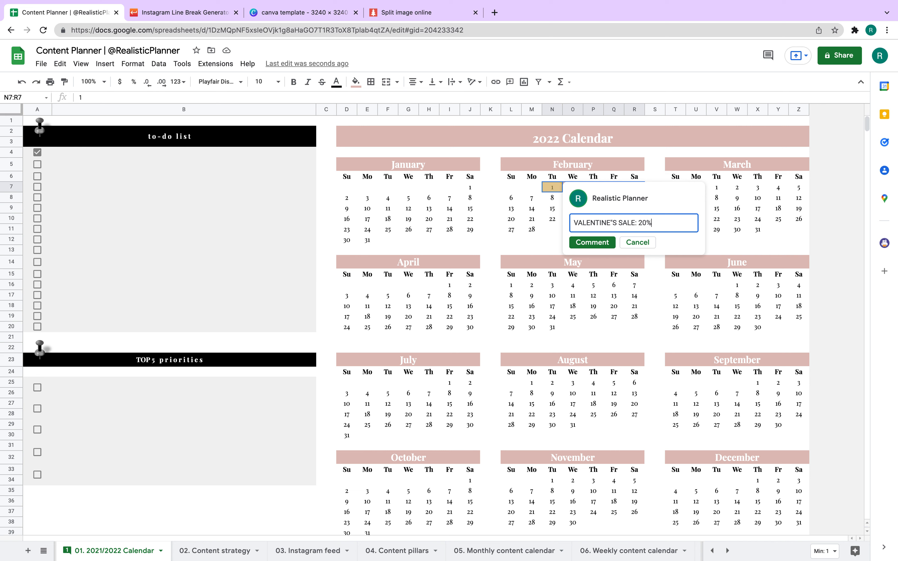
{"action": "left_click", "coordinate": [593, 242]}
{"action": "left_click", "coordinate": [606, 305]}
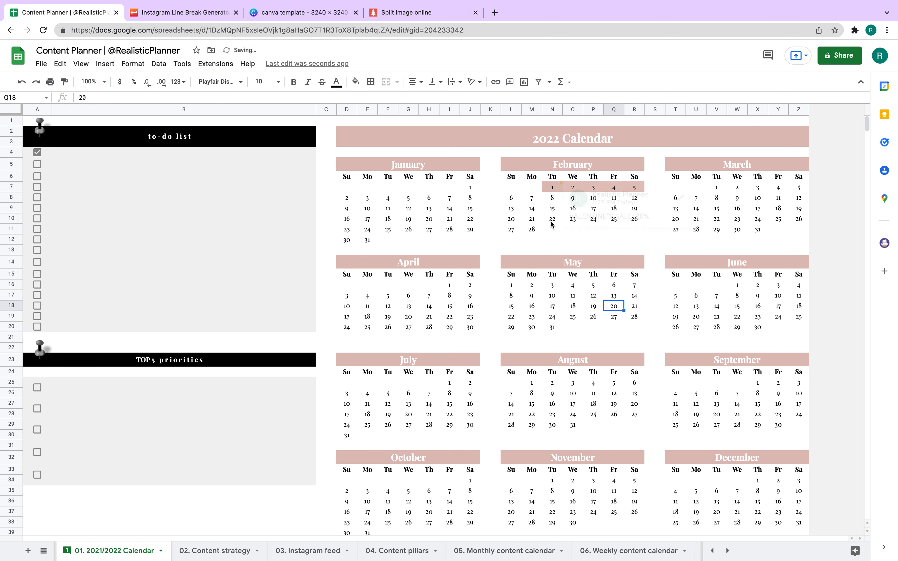
{"action": "left_click", "coordinate": [776, 220]}
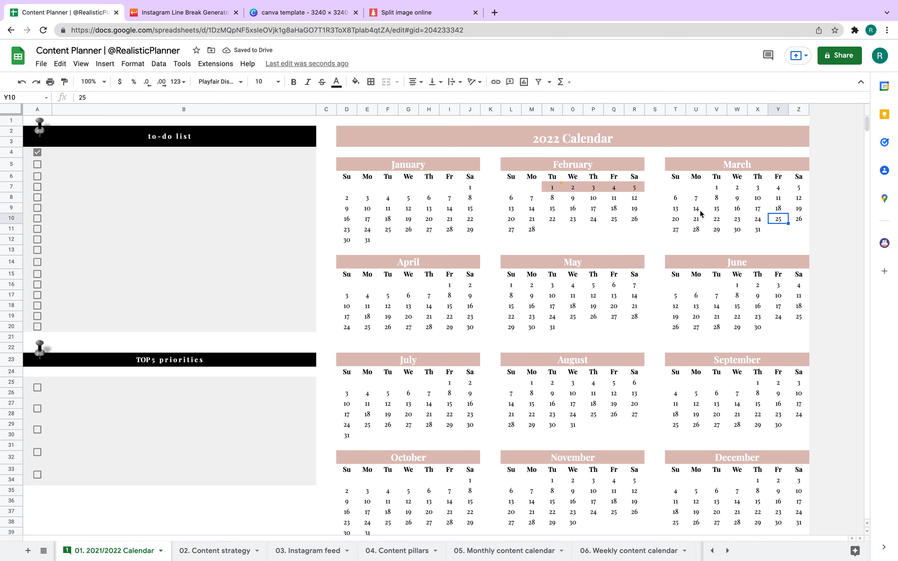
{"action": "left_click", "coordinate": [555, 141]}
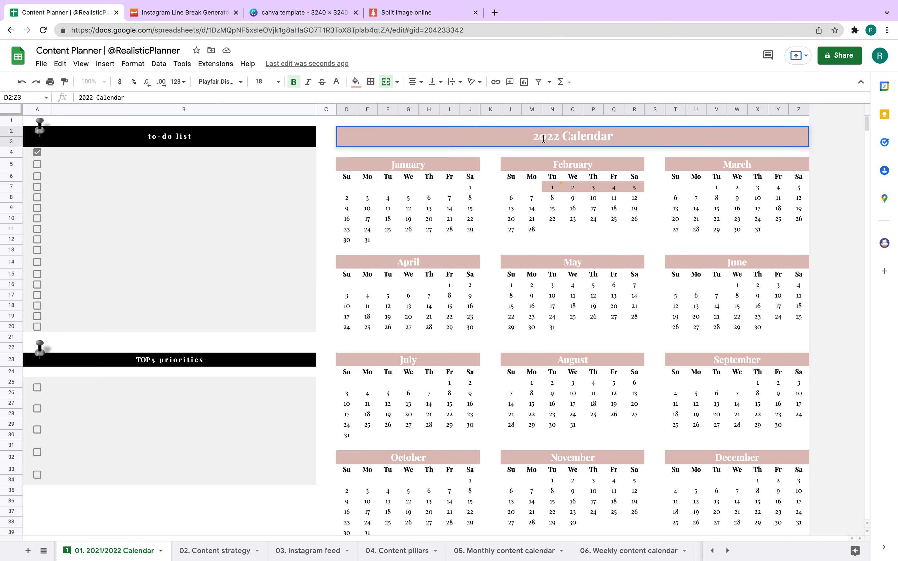
{"action": "left_click_drag", "start_coordinate": [717, 187], "coordinate": [784, 237]}
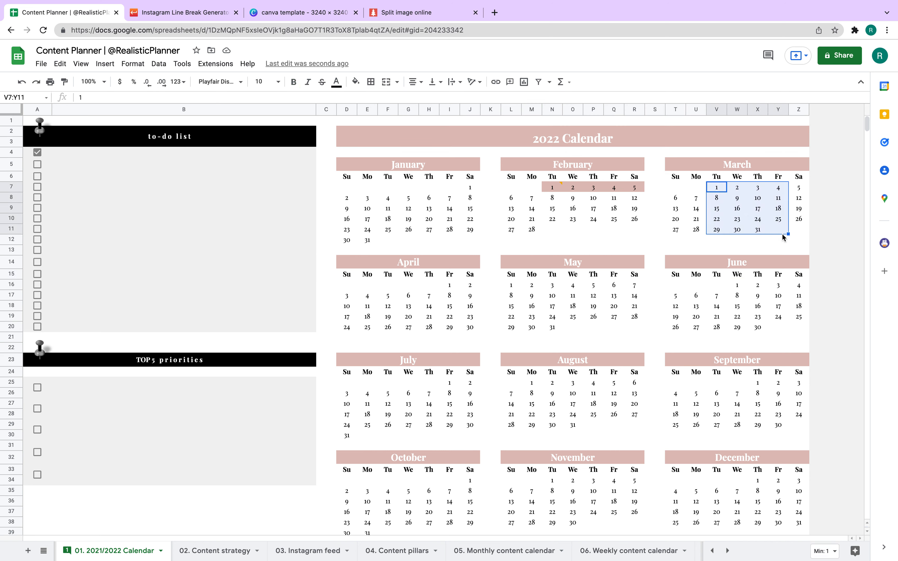
{"action": "left_click", "coordinate": [567, 198]}
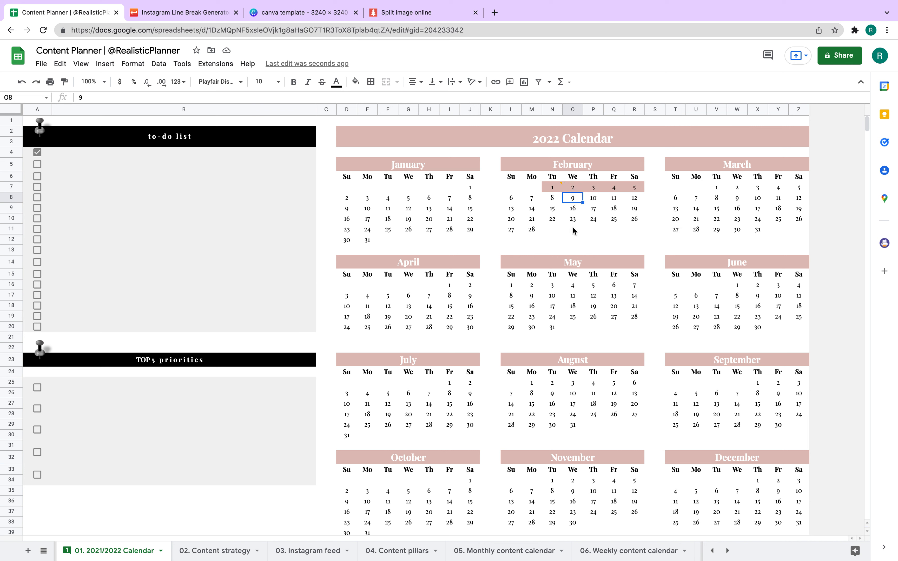
Fill February 14, 16 and 18 with the darker custom dusty pink.
{"action": "left_click_drag", "start_coordinate": [509, 208], "coordinate": [614, 208]}
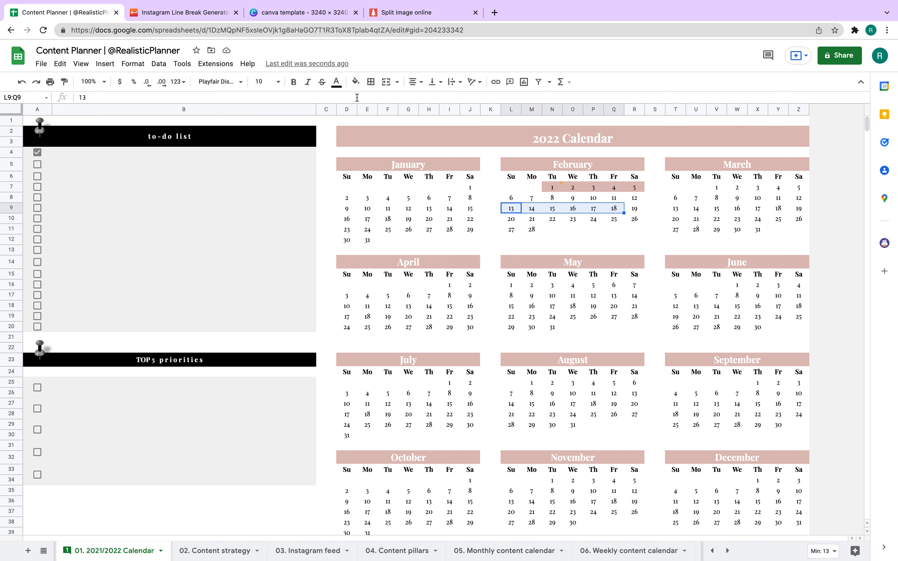
{"action": "left_click", "coordinate": [594, 251]}
{"action": "left_click", "coordinate": [511, 211]}
{"action": "left_click", "coordinate": [533, 210]}
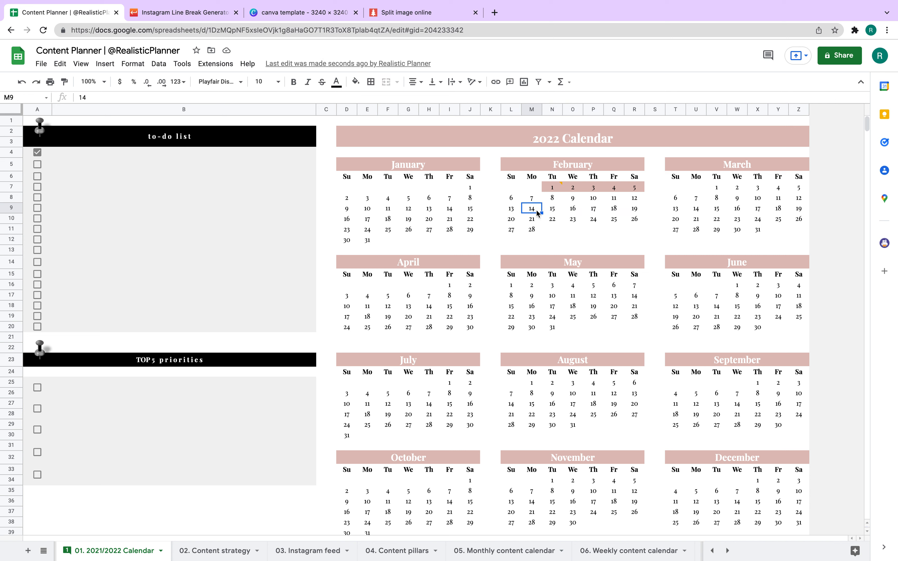
{"action": "left_click", "coordinate": [572, 208], "text": "ctrl"}
{"action": "left_click", "coordinate": [612, 211], "text": "ctrl"}
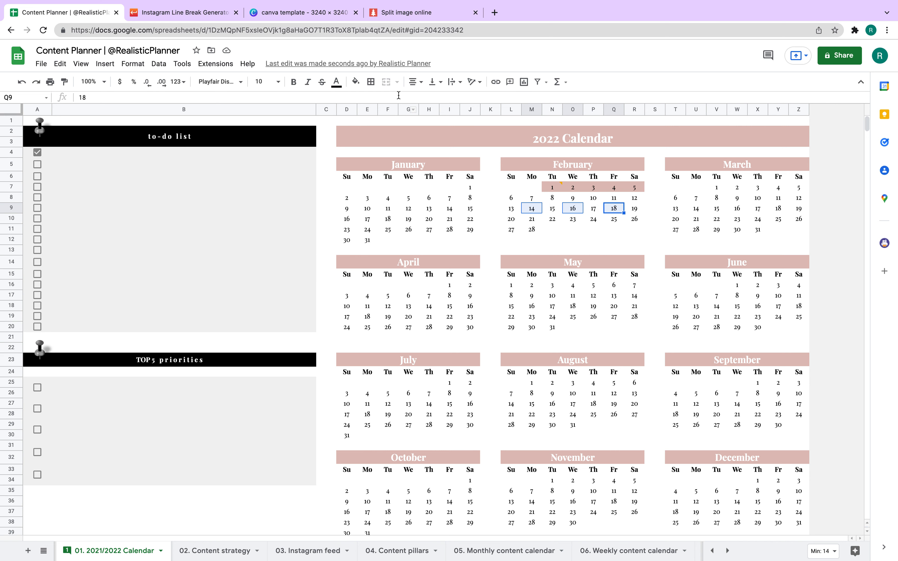
{"action": "left_click", "coordinate": [356, 81]}
{"action": "left_click", "coordinate": [383, 145]}
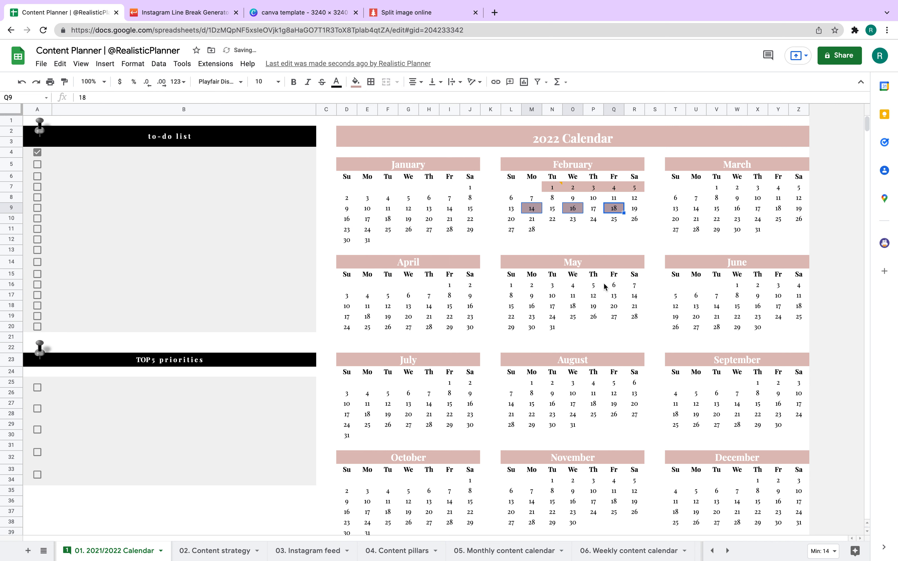
{"action": "left_click", "coordinate": [624, 260]}
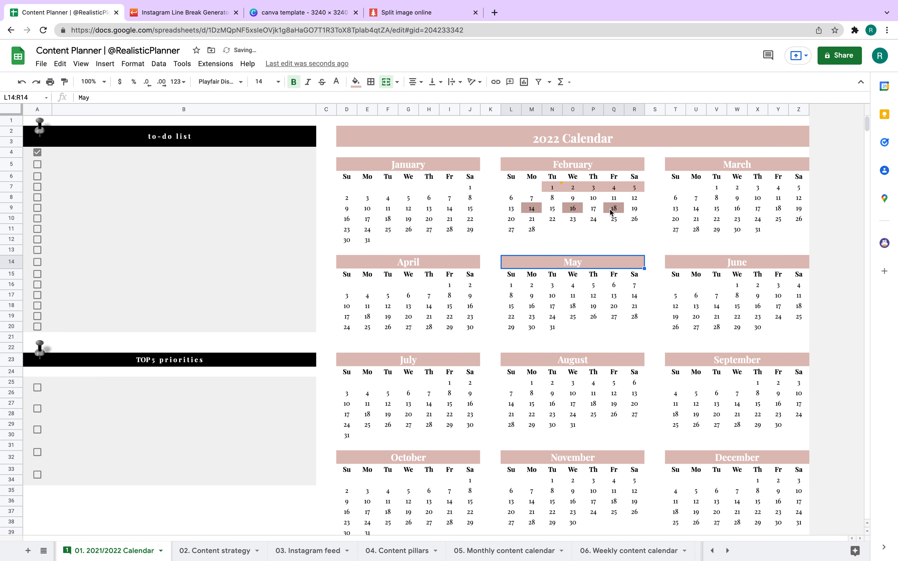
Add the comment "reel" to February 14.
{"action": "left_click", "coordinate": [537, 209]}
{"action": "left_click", "coordinate": [510, 82]}
{"action": "type", "text": "re"}
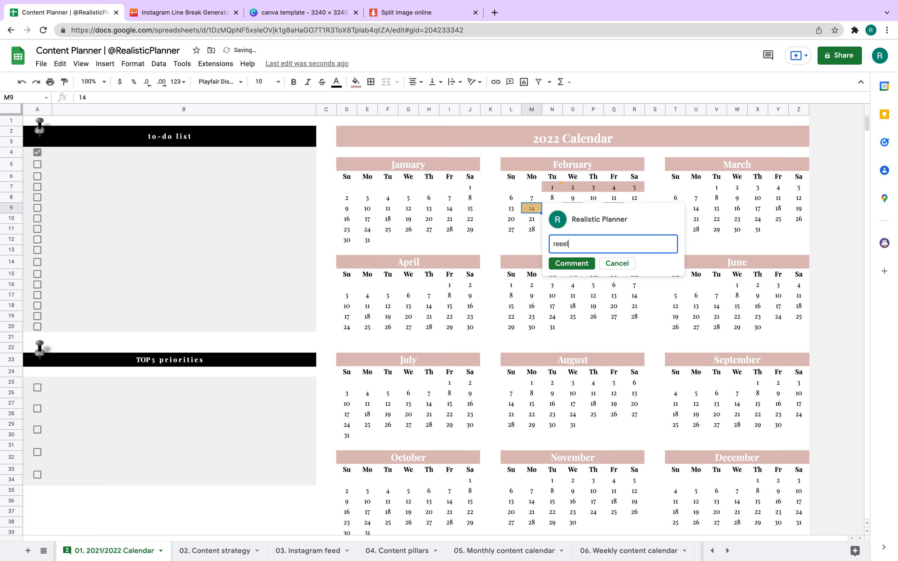
{"action": "type", "text": "eel"}
{"action": "key", "text": "BackSpace"}
{"action": "key", "text": "BackSpace"}
{"action": "type", "text": "l"}
{"action": "left_click", "coordinate": [575, 266]}
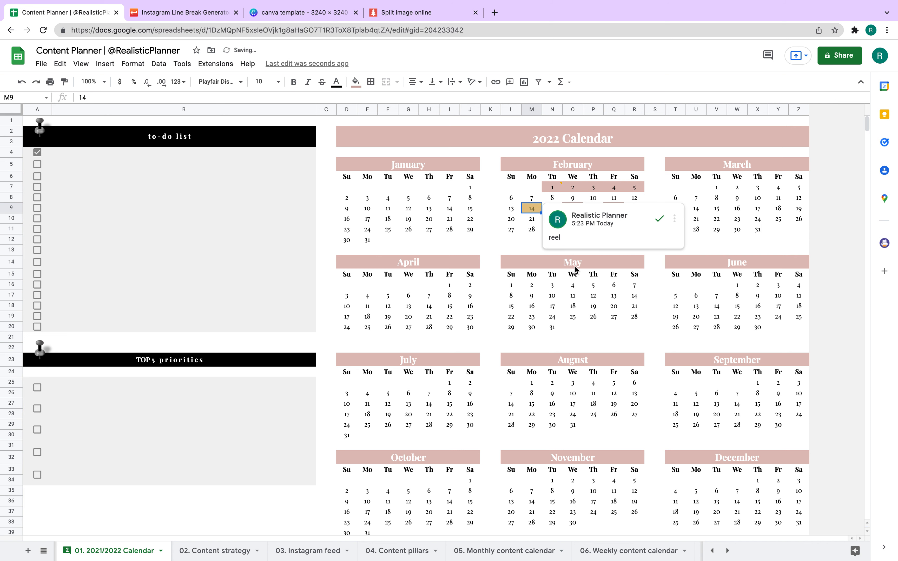
{"action": "left_click", "coordinate": [524, 241]}
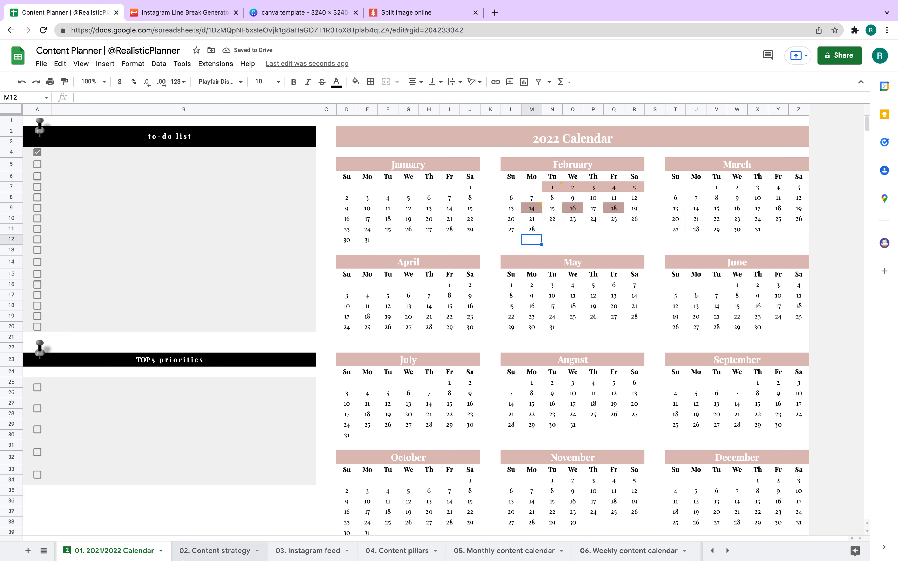
Review the list of all comments on the calendar sheet and close it.
{"action": "mouse_move", "coordinate": [68, 553]}
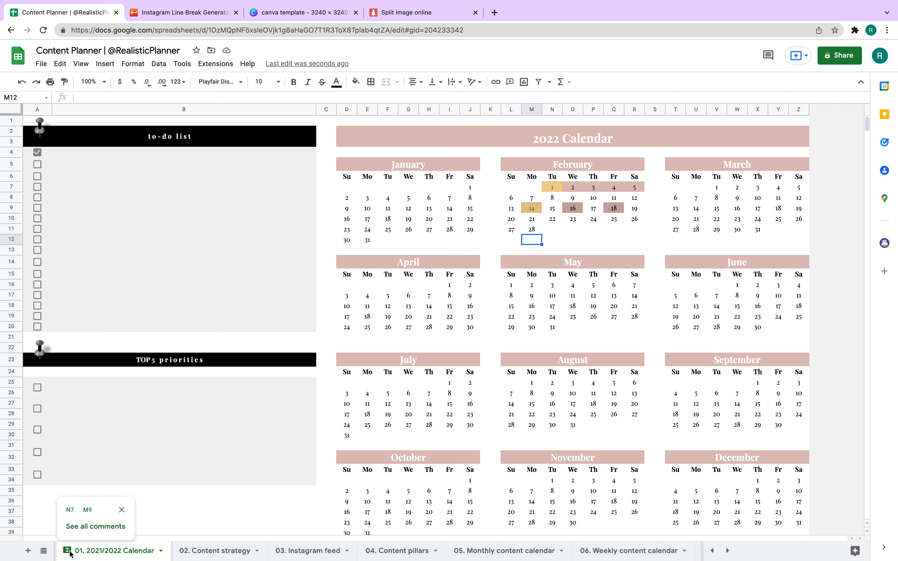
{"action": "left_click", "coordinate": [95, 527]}
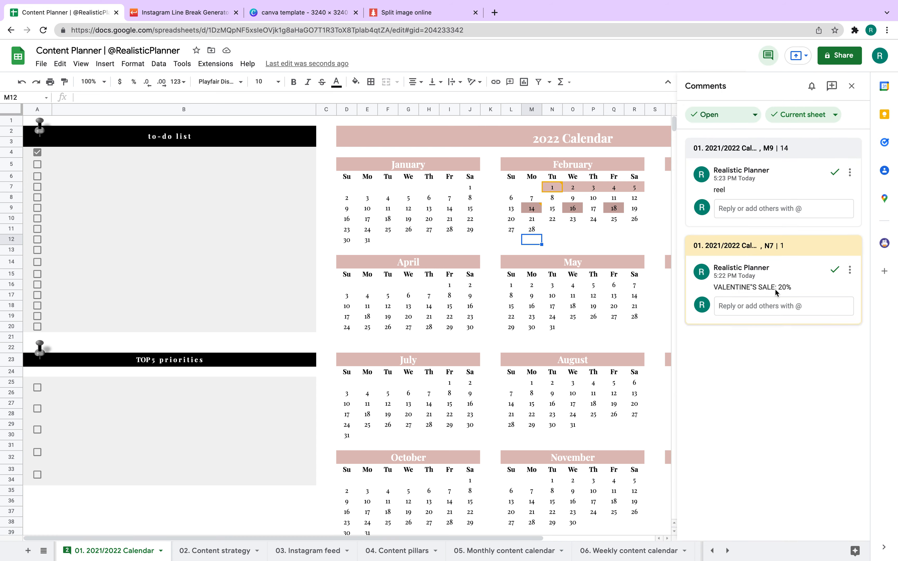
{"action": "left_click", "coordinate": [448, 326]}
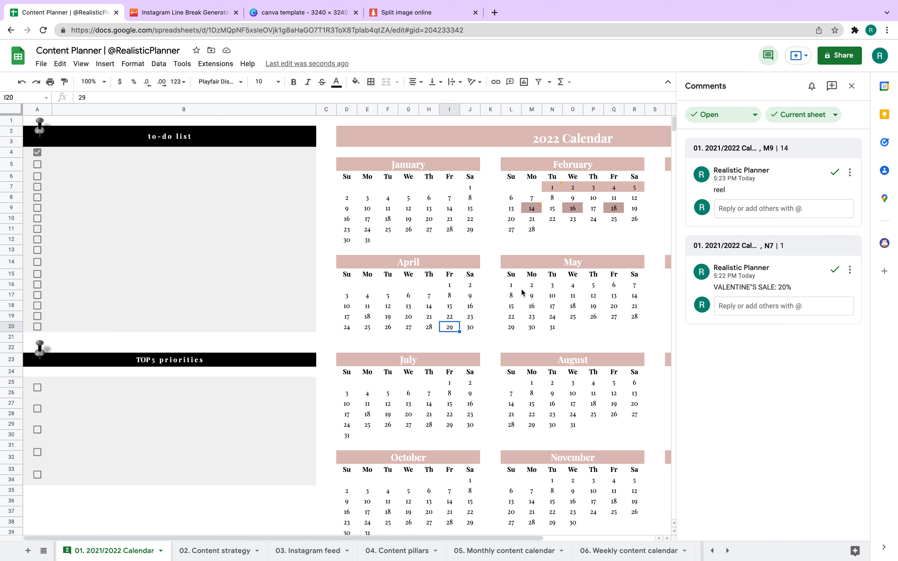
{"action": "left_click", "coordinate": [552, 275]}
{"action": "left_click", "coordinate": [852, 86]}
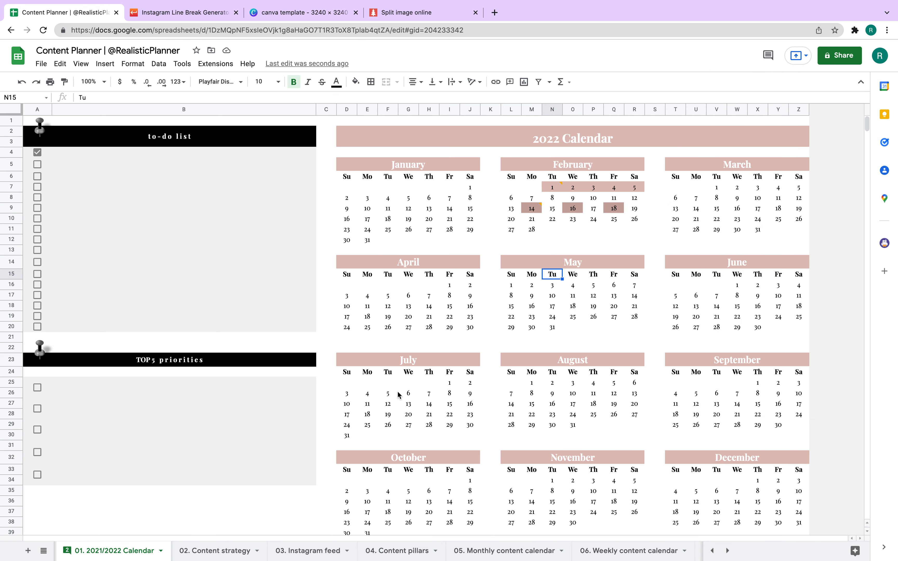
Look through the post ideas and their category headings on the Content strategy sheet.
{"action": "left_click", "coordinate": [227, 553]}
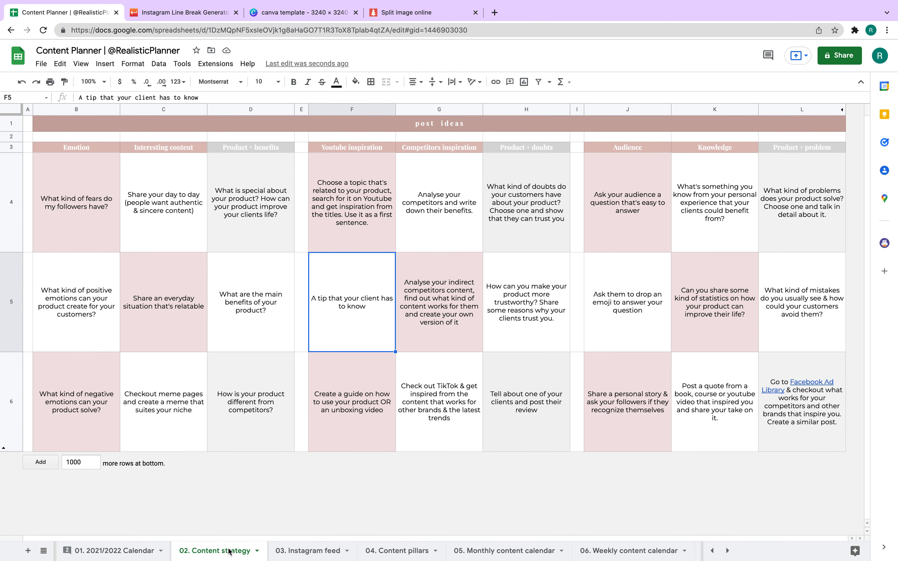
{"action": "left_click_drag", "start_coordinate": [55, 188], "coordinate": [802, 334]}
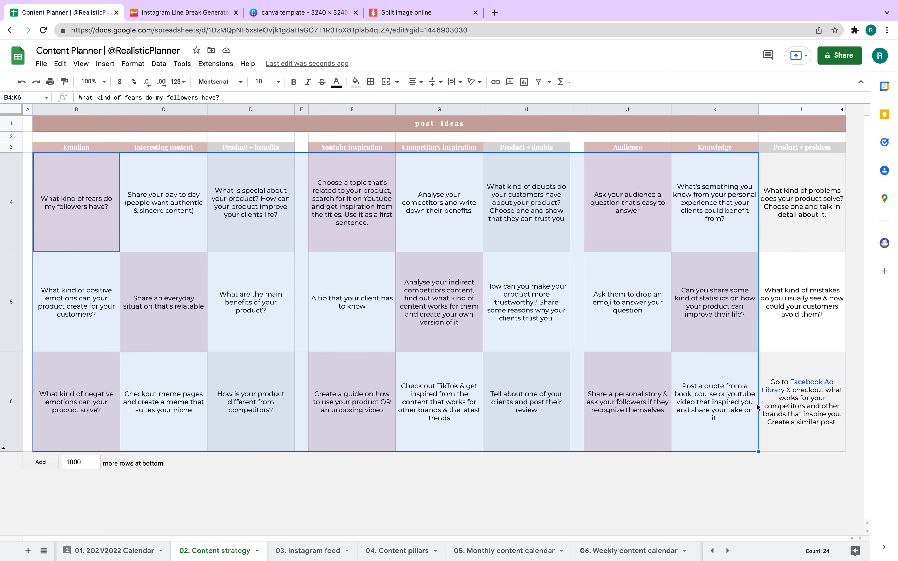
{"action": "left_click", "coordinate": [526, 243]}
{"action": "left_click_drag", "start_coordinate": [62, 148], "coordinate": [834, 148]}
{"action": "left_click", "coordinate": [479, 184]}
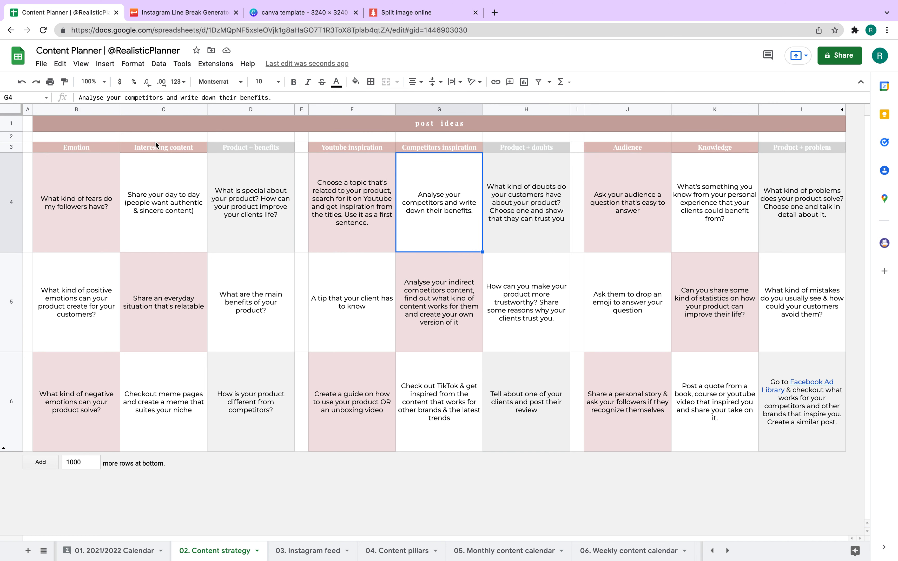
Add "speaking fear" beneath the question "What kind of fears do my followers have?" in the Emotion column.
{"action": "double_click", "coordinate": [92, 175]}
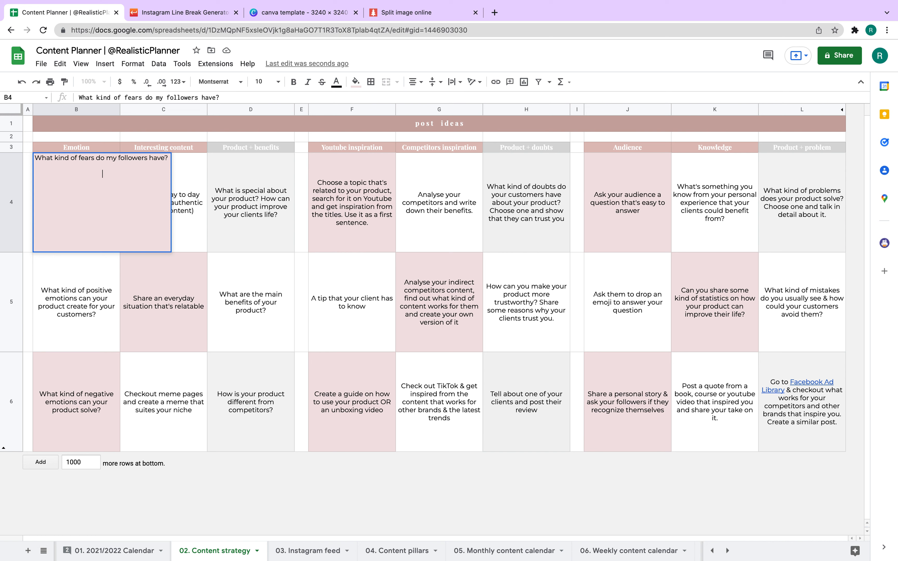
{"action": "type", "text": "speaking fear"}
{"action": "key", "text": "Return"}
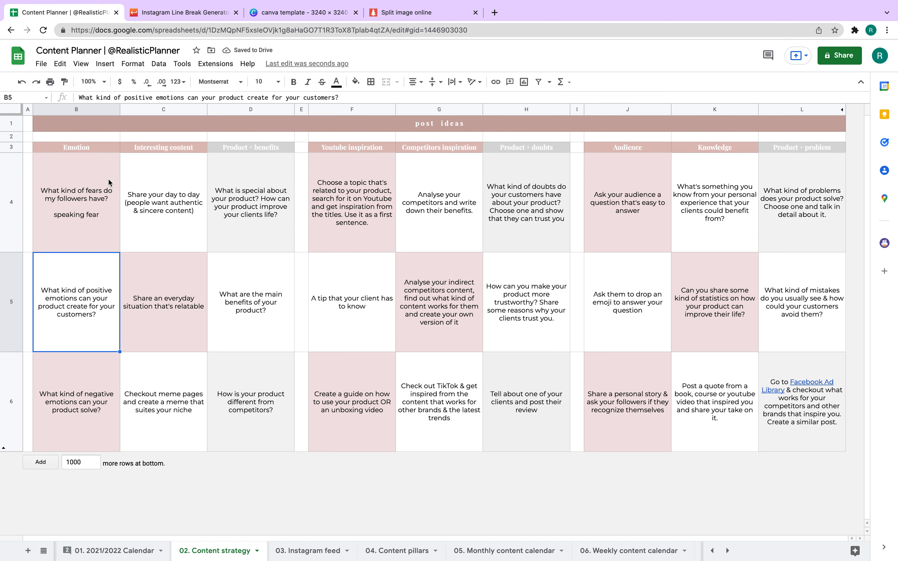
{"action": "left_click", "coordinate": [89, 182]}
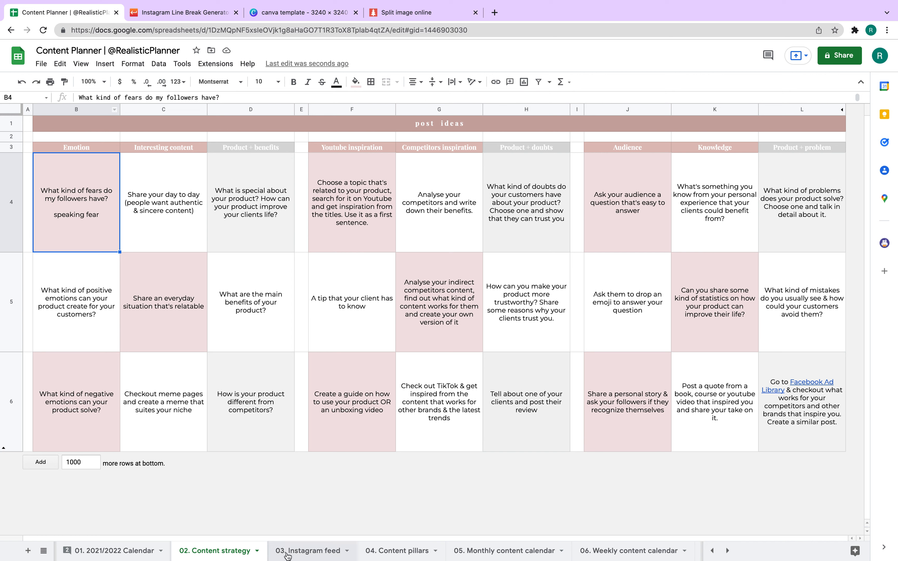
Duplicate the Content strategy sheet.
{"action": "left_click", "coordinate": [256, 551]}
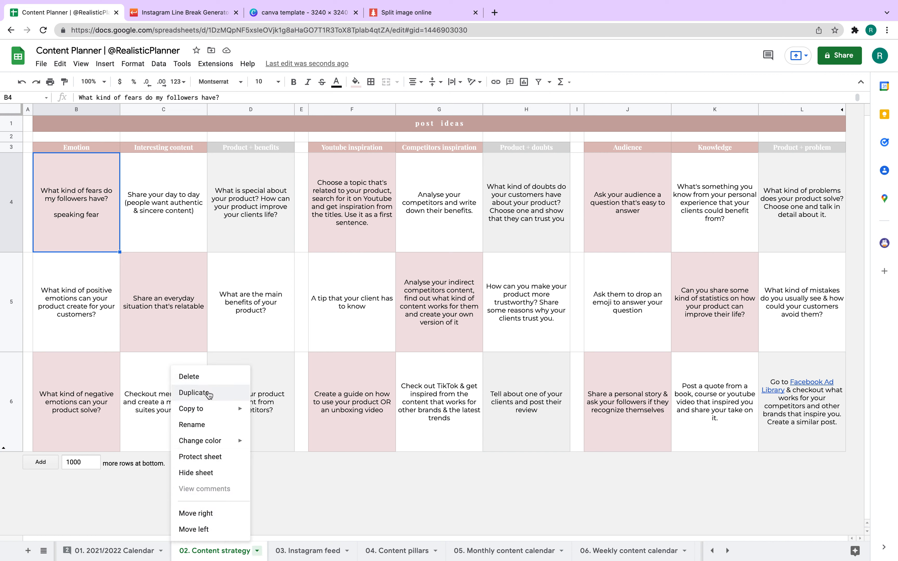
{"action": "left_click", "coordinate": [273, 431]}
{"action": "left_click", "coordinate": [258, 553]}
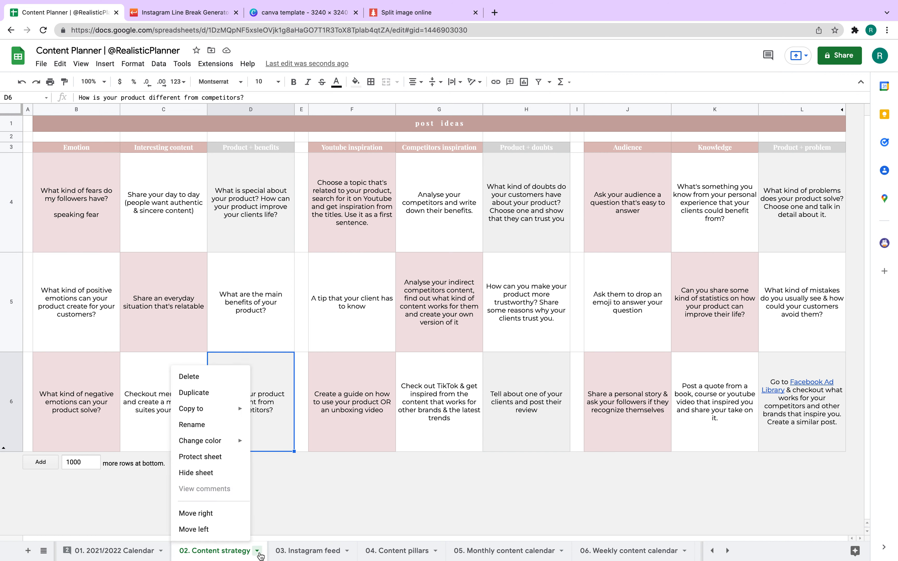
{"action": "left_click", "coordinate": [194, 394]}
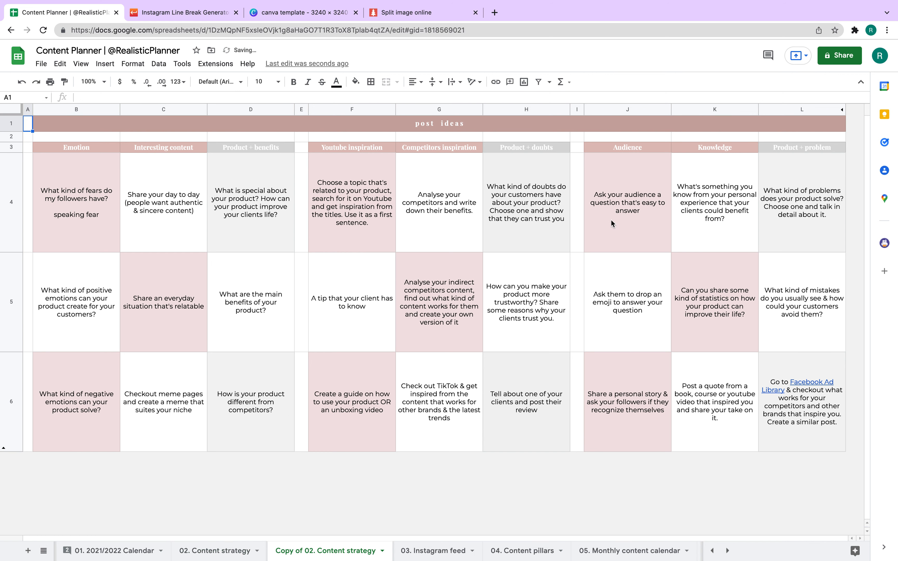
Remove the question from the first Emotion cell on the copied sheet, keeping only "speaking fear".
{"action": "double_click", "coordinate": [91, 198]}
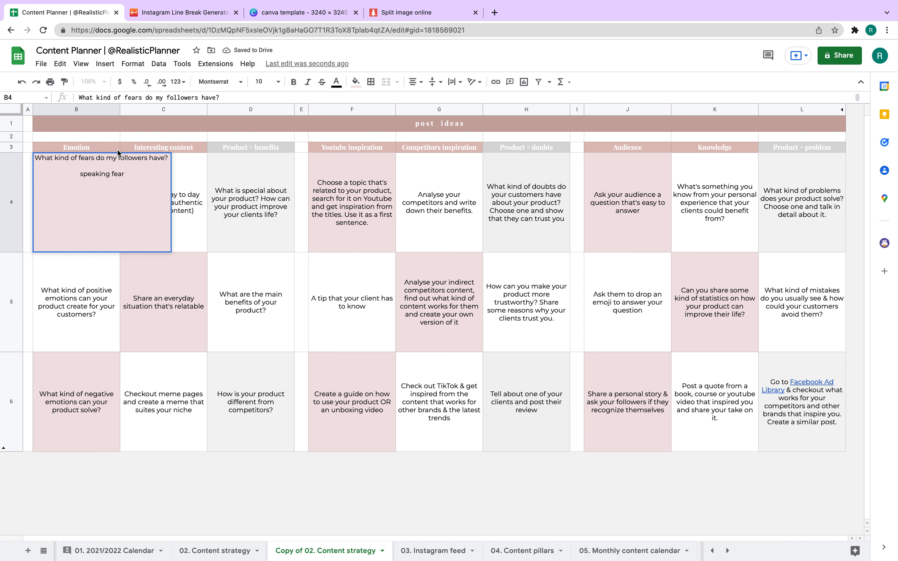
{"action": "triple_click", "coordinate": [122, 158]}
{"action": "key", "text": "BackSpace"}
{"action": "key", "text": "Return"}
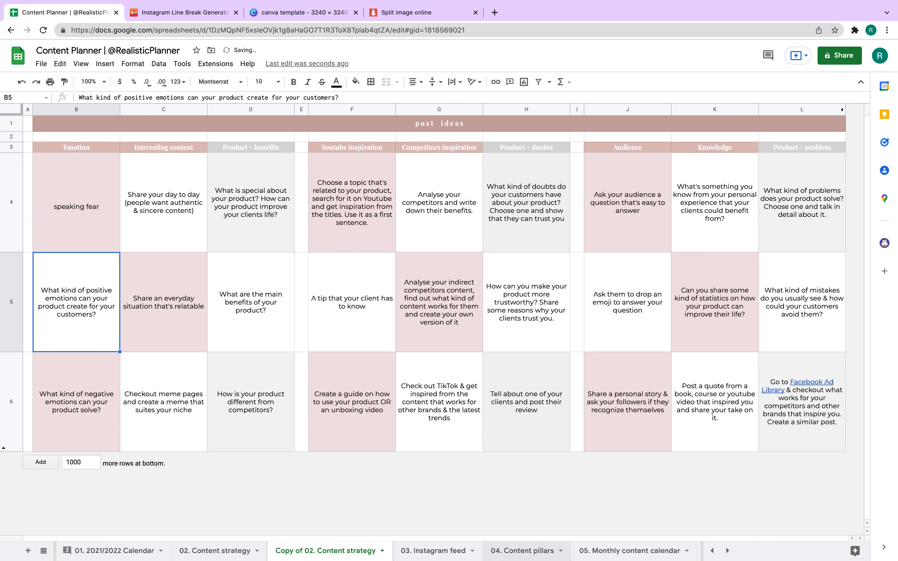
Give the copied Content strategy sheet's tab the custom brown colour.
{"action": "left_click", "coordinate": [383, 551]}
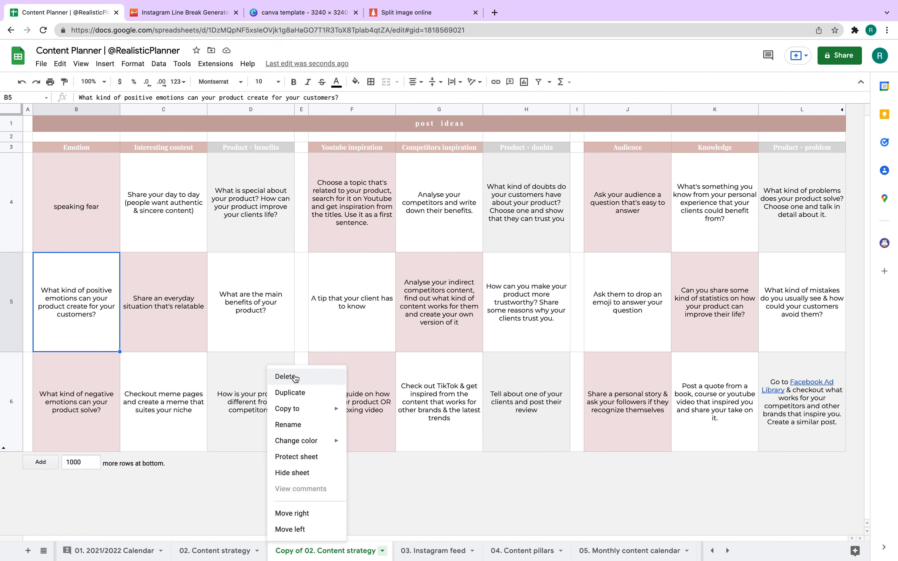
{"action": "mouse_move", "coordinate": [316, 449]}
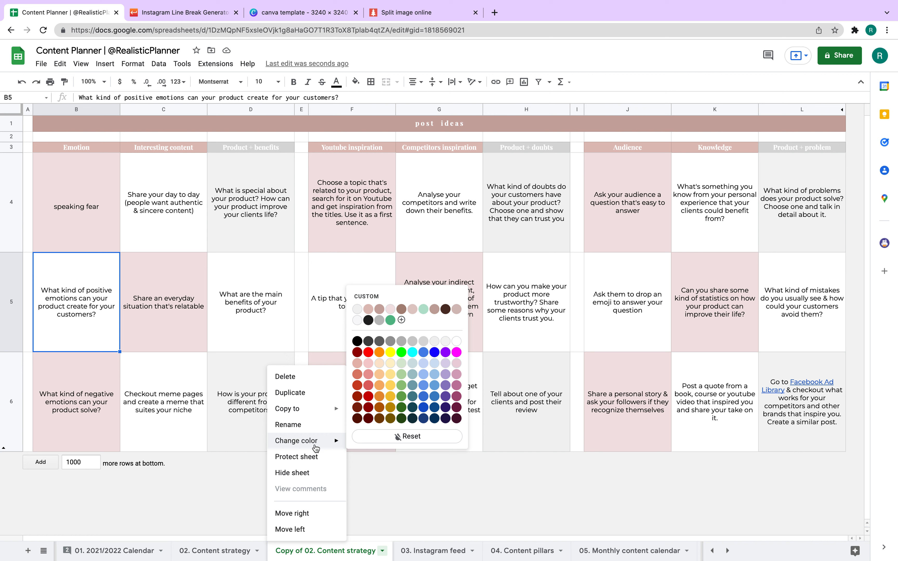
{"action": "left_click", "coordinate": [401, 309]}
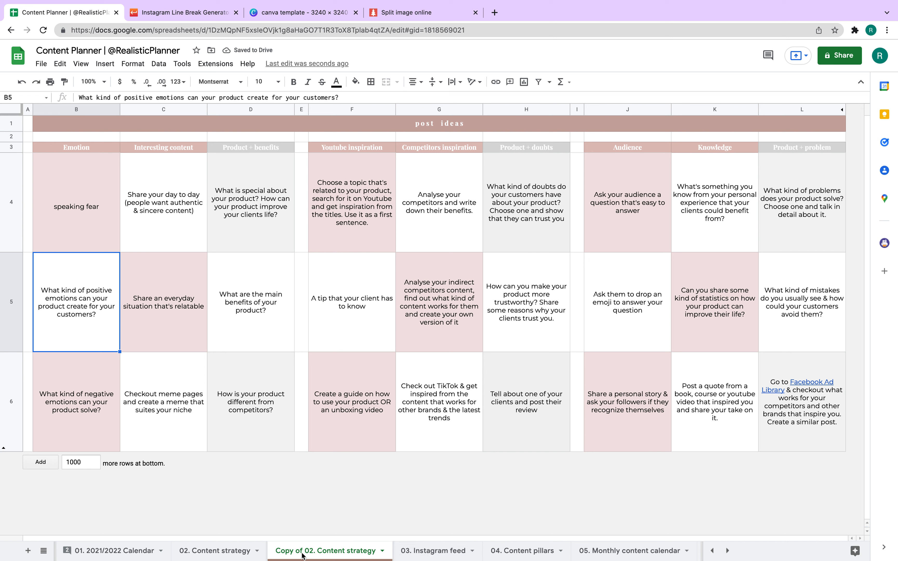
Rename the copied sheet as "Content strategy answers".
{"action": "double_click", "coordinate": [318, 551]}
{"action": "left_click", "coordinate": [348, 551]}
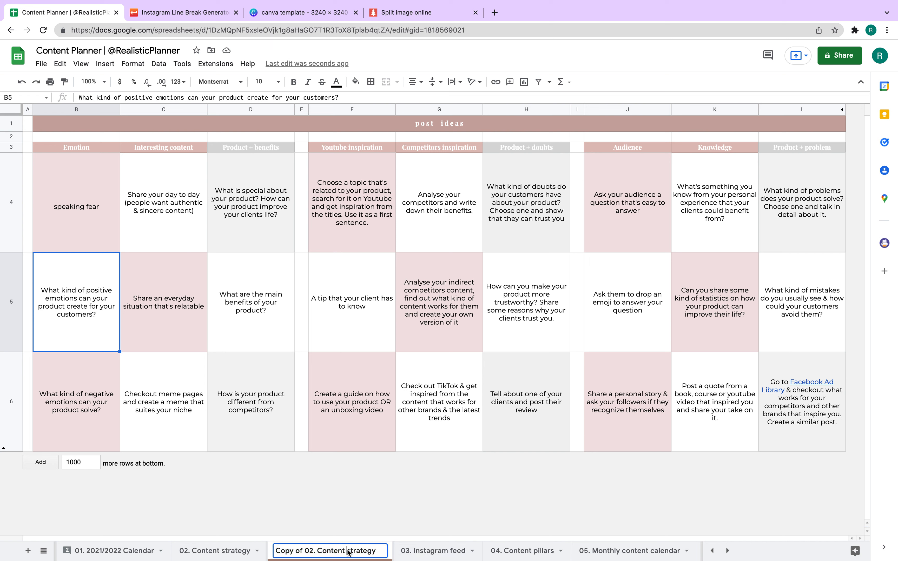
{"action": "triple_click", "coordinate": [314, 553]}
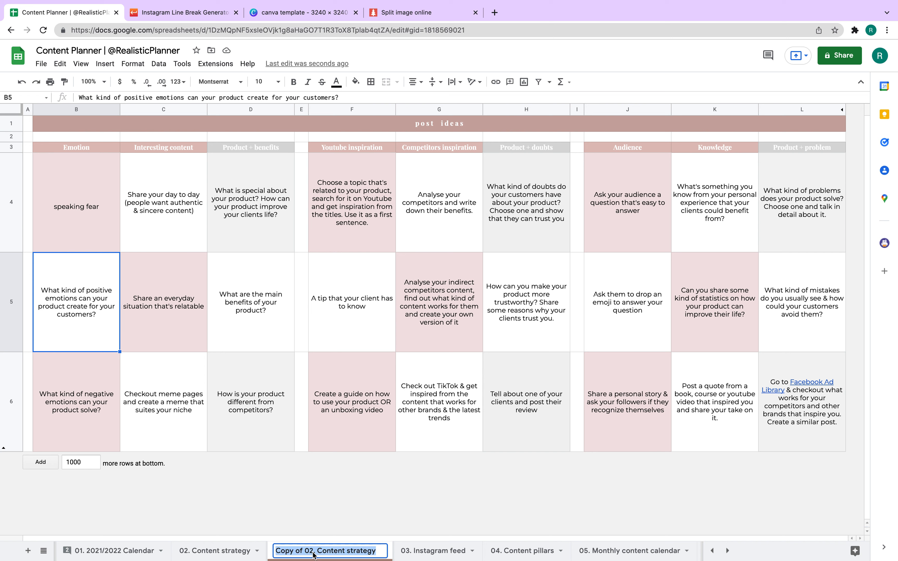
{"action": "type", "text": "Conten"}
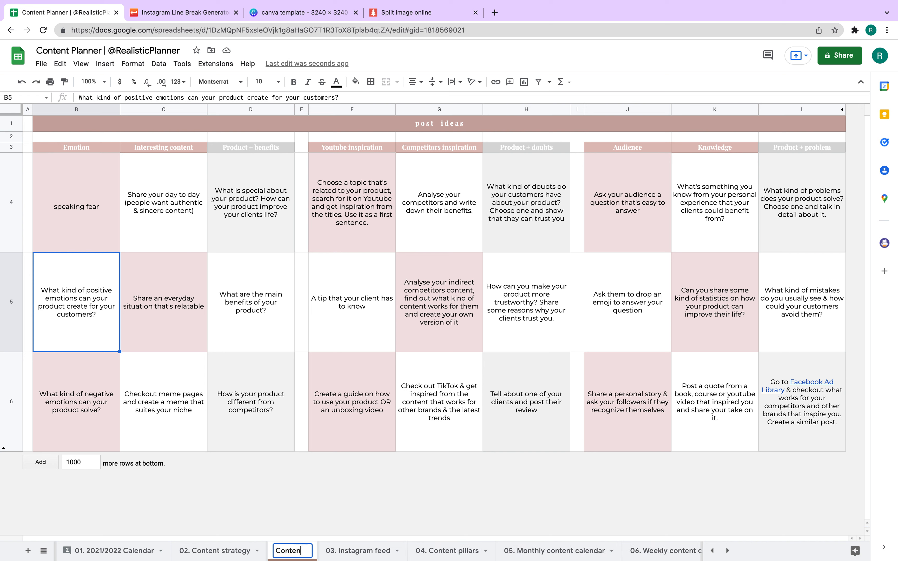
{"action": "type", "text": "t strategy answers"}
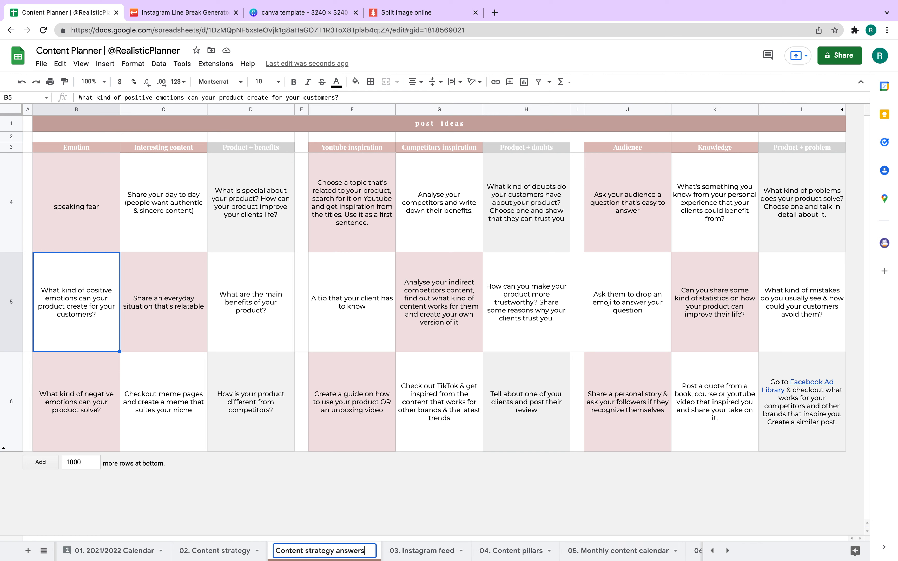
{"action": "key", "text": "Return"}
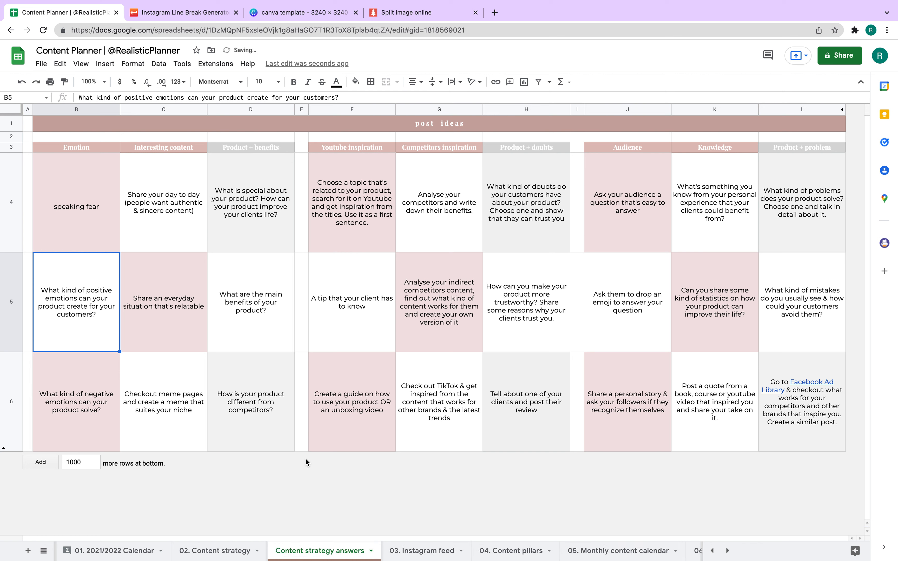
Insert two line breaks after "What kind of positive emotions can your" in the Emotion column.
{"action": "double_click", "coordinate": [110, 274]}
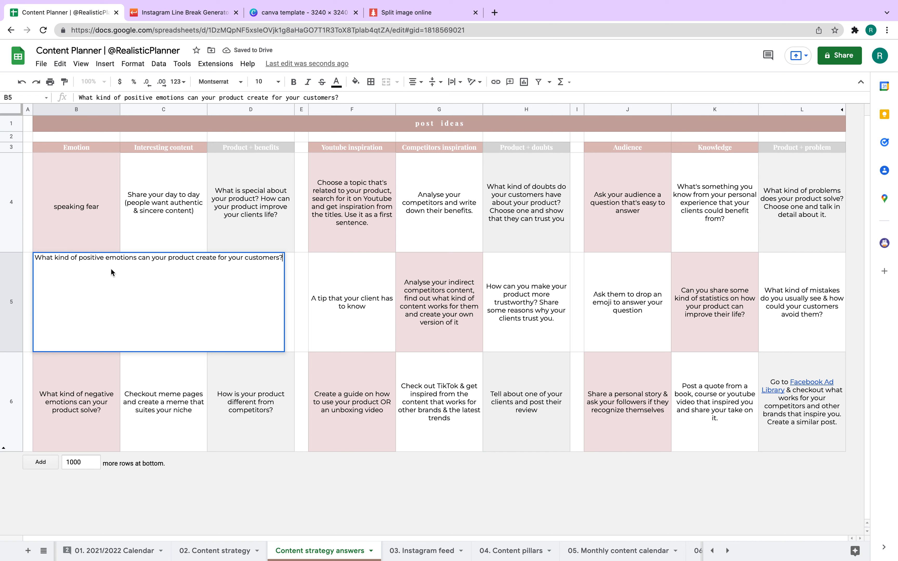
{"action": "left_click", "coordinate": [170, 257]}
{"action": "key", "text": "alt+Return"}
{"action": "key", "text": "alt+Return"}
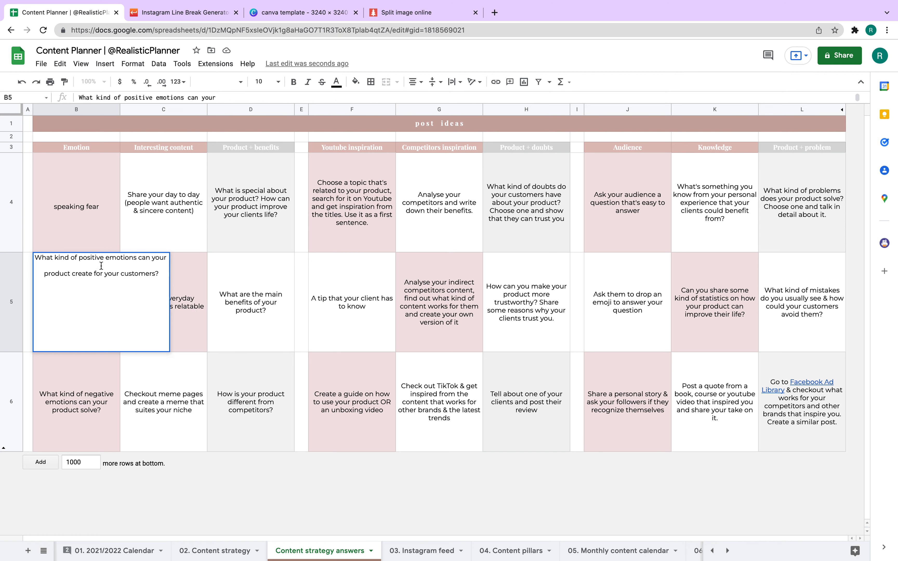
Left-align the whole text of the positive emotions question cell.
{"action": "left_click", "coordinate": [97, 275]}
{"action": "key", "text": "super+a"}
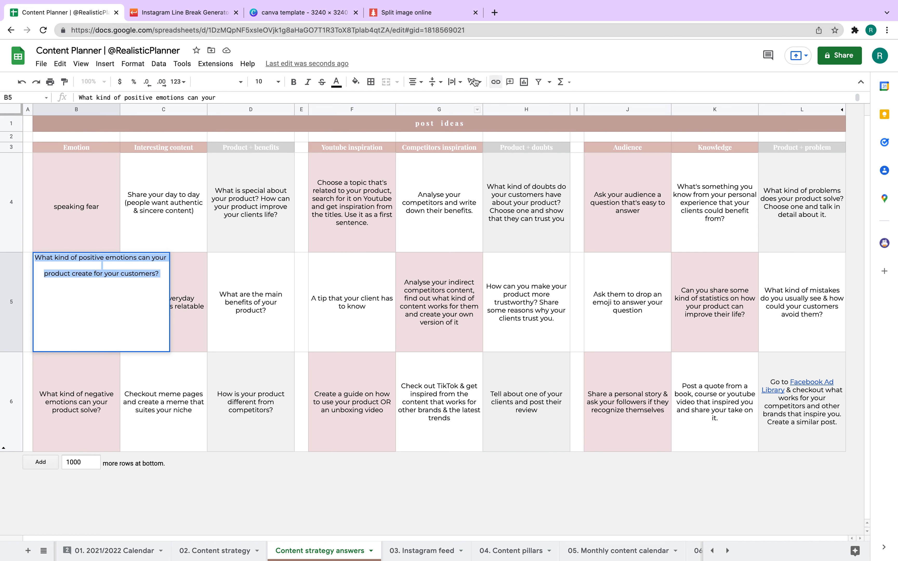
{"action": "left_click", "coordinate": [421, 85]}
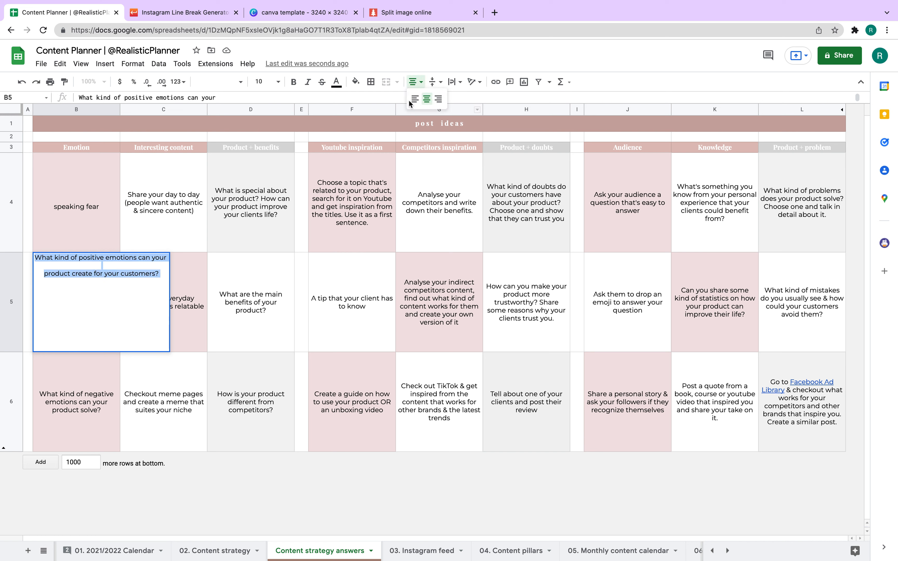
{"action": "left_click", "coordinate": [414, 104]}
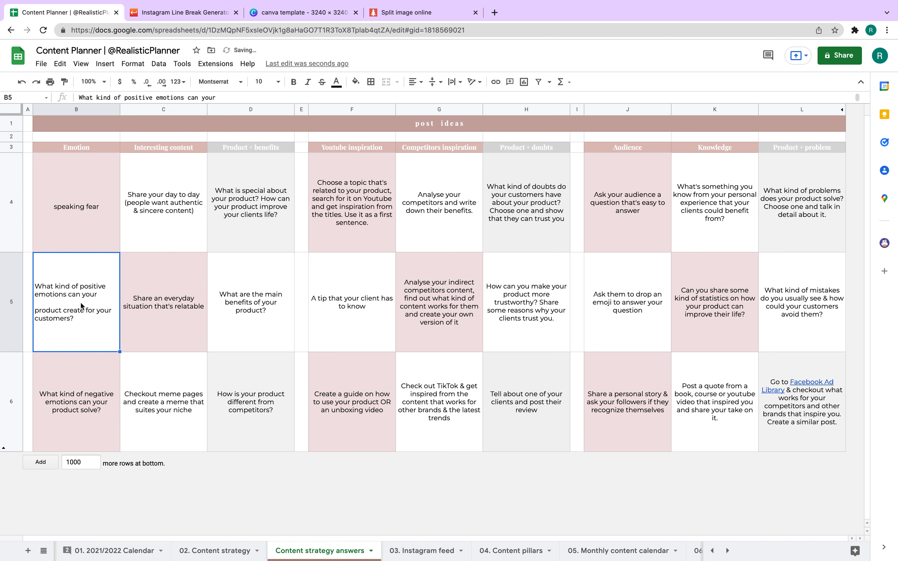
{"action": "left_click", "coordinate": [182, 301]}
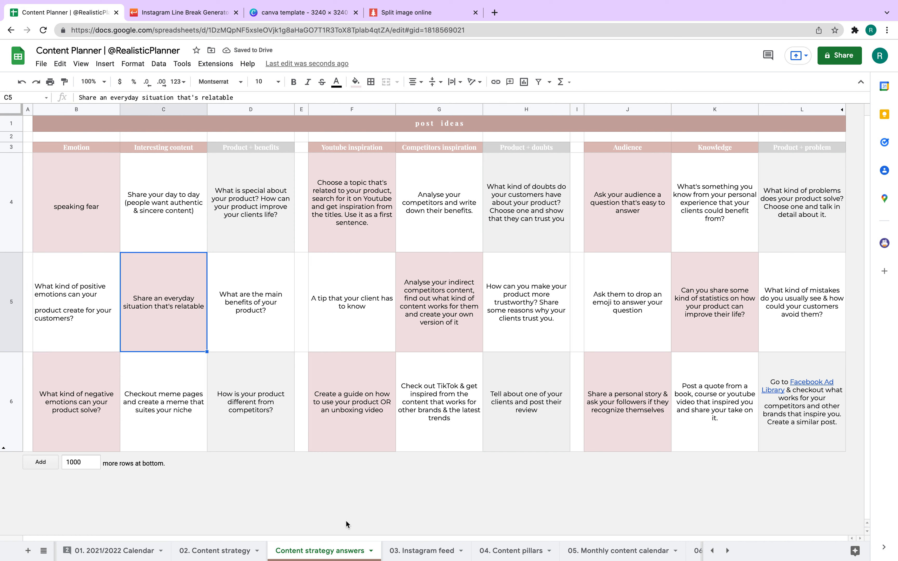
Delete the "Content strategy answers" sheet.
{"action": "left_click", "coordinate": [372, 551]}
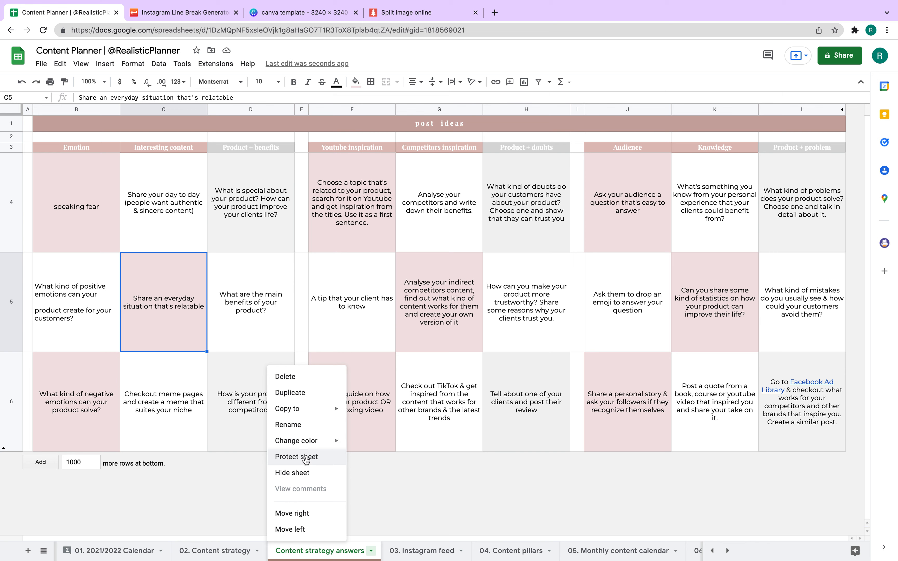
{"action": "left_click", "coordinate": [285, 377]}
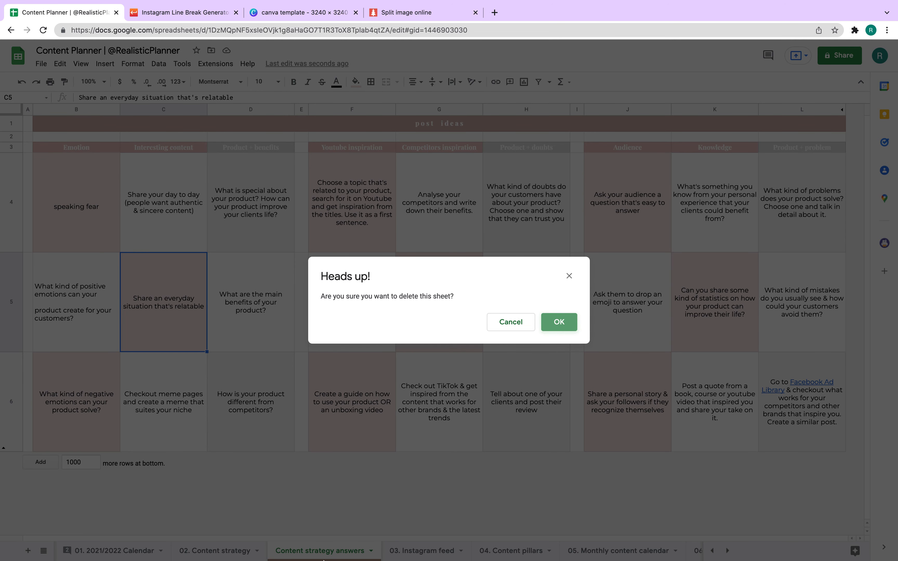
{"action": "key", "text": "Return"}
Add protection to the "02. Content strategy" sheet with the description "protect".
{"action": "left_click", "coordinate": [257, 551]}
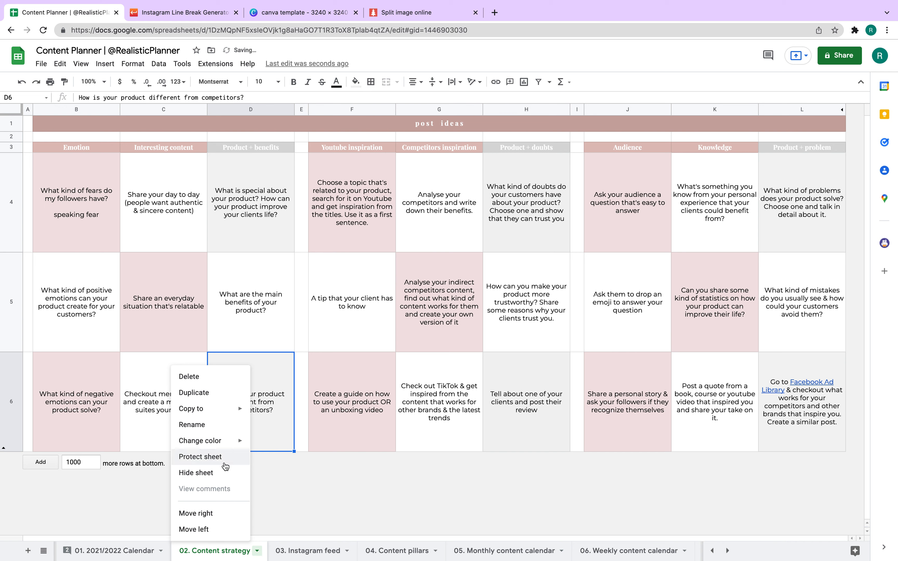
{"action": "left_click", "coordinate": [208, 457]}
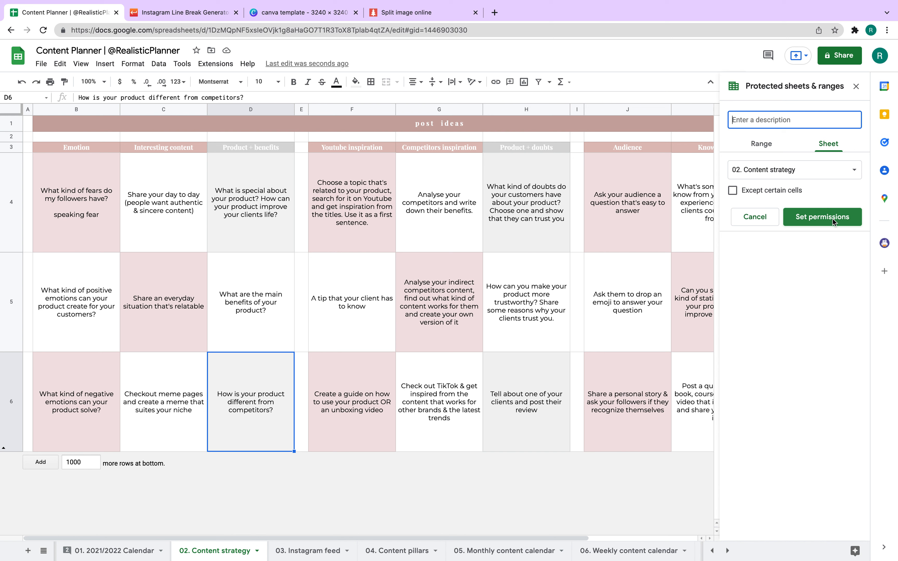
{"action": "type", "text": "protect"}
{"action": "left_click", "coordinate": [822, 222]}
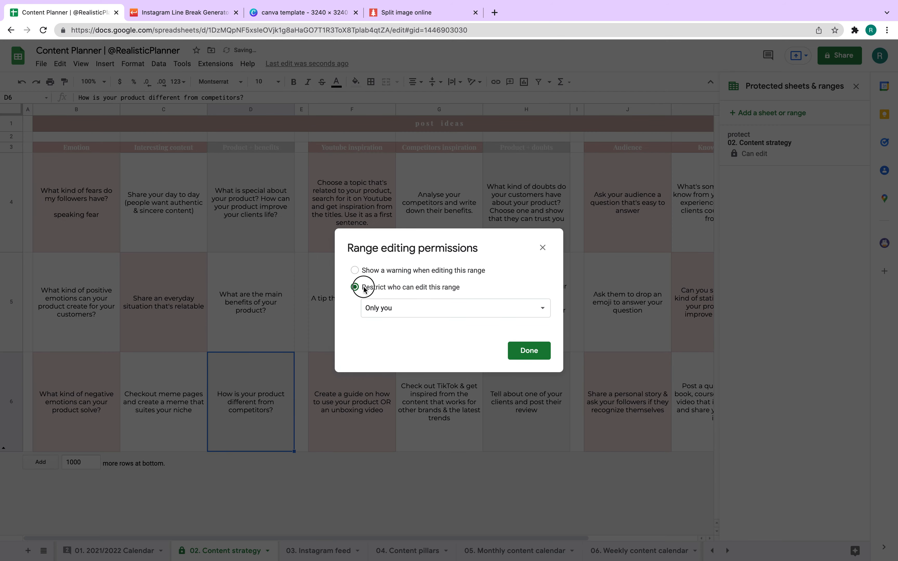
Restrict editing of the protected Content strategy sheet to "Only you" and save the permissions.
{"action": "left_click", "coordinate": [487, 309]}
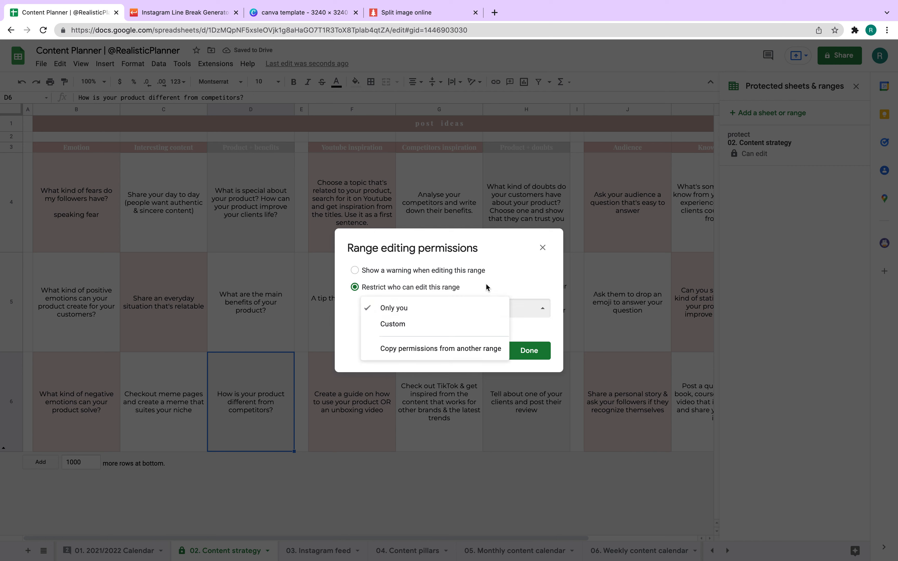
{"action": "left_click", "coordinate": [445, 295]}
{"action": "left_click", "coordinate": [473, 309]}
{"action": "left_click", "coordinate": [501, 283]}
{"action": "left_click", "coordinate": [521, 352]}
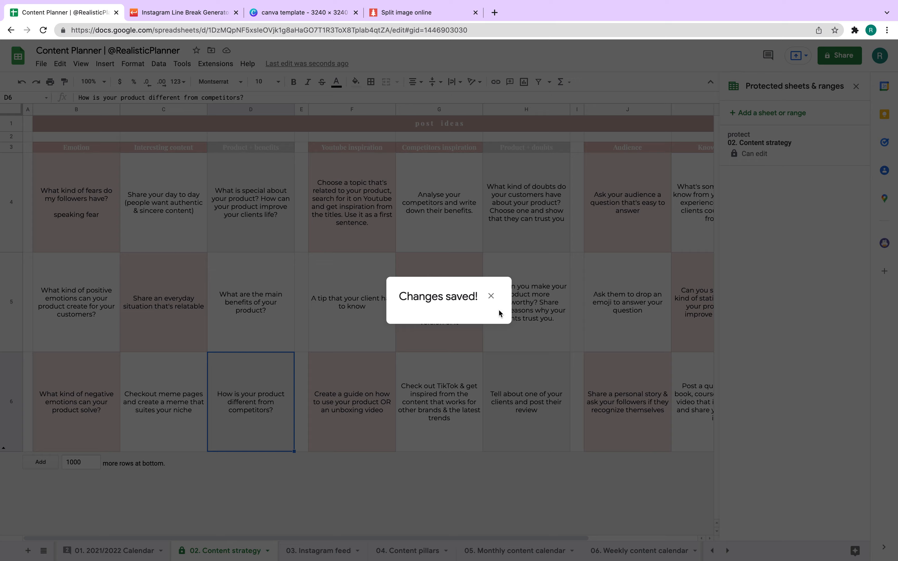
{"action": "left_click", "coordinate": [491, 296]}
{"action": "left_click", "coordinate": [495, 300]}
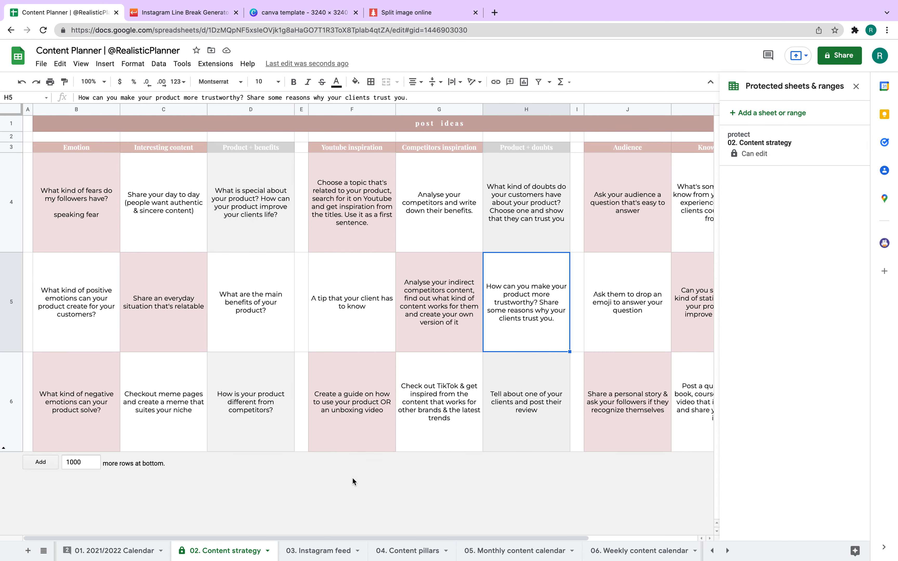
Remove the "protect" protection from the Content strategy sheet.
{"action": "double_click", "coordinate": [195, 551]}
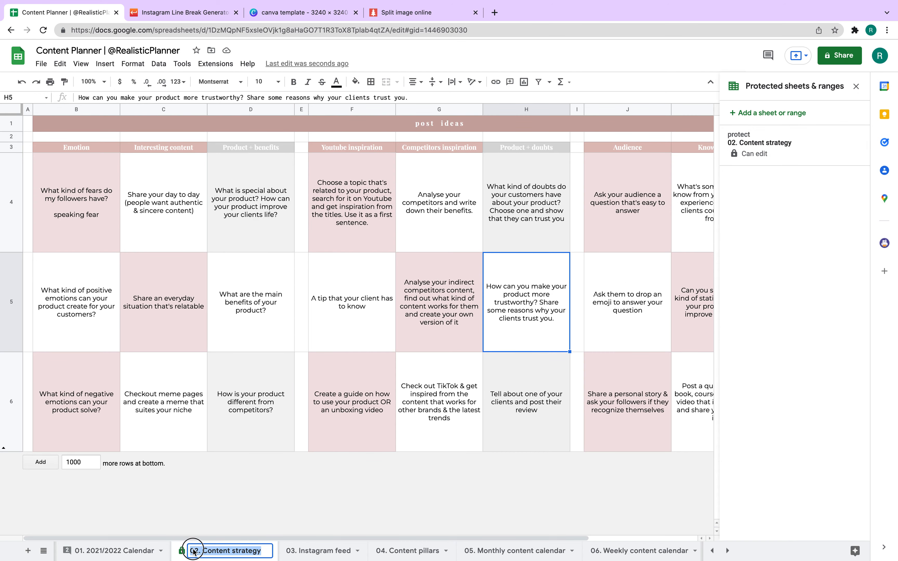
{"action": "left_click", "coordinate": [271, 510]}
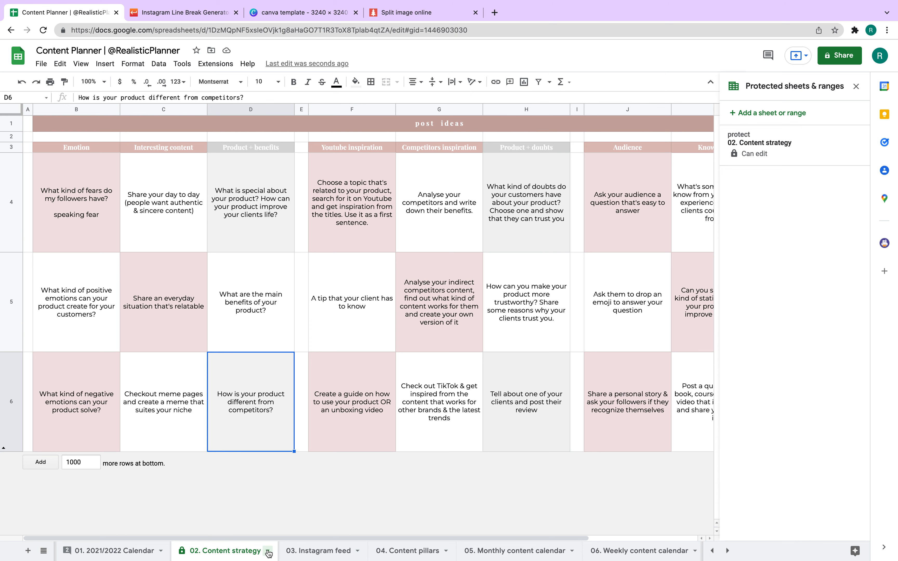
{"action": "left_click", "coordinate": [754, 152]}
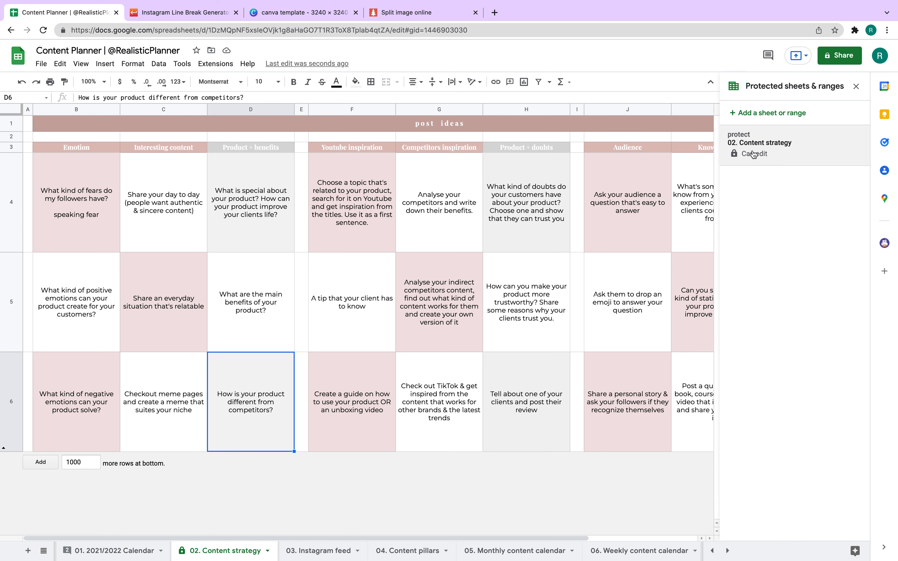
{"action": "left_click", "coordinate": [855, 120]}
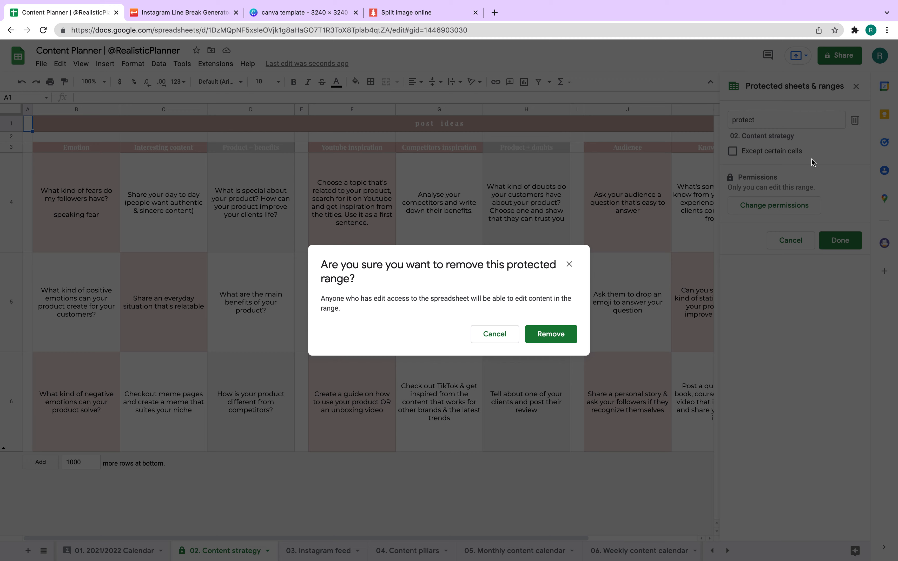
{"action": "left_click", "coordinate": [561, 338]}
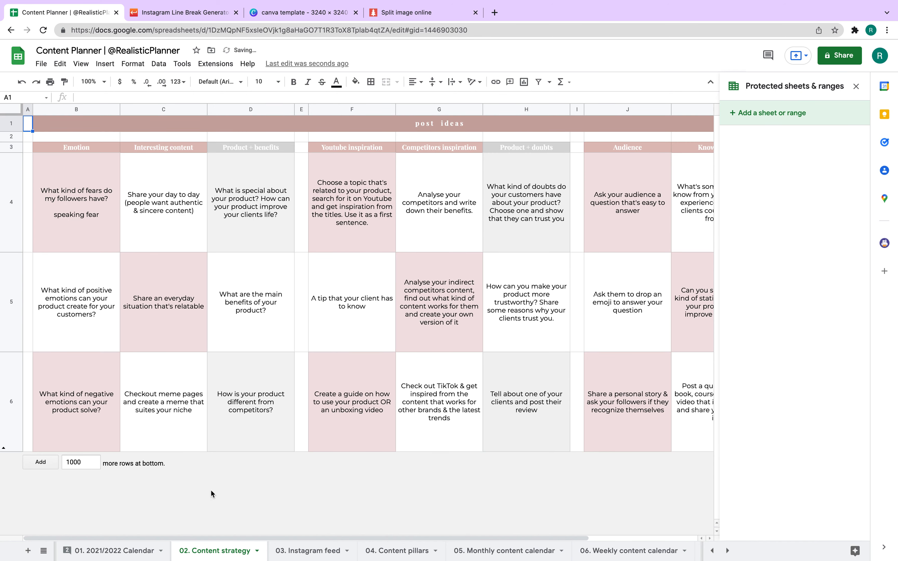
Resolve the comments on 1 and 14 February in the 2021/2022 Calendar sheet.
{"action": "left_click", "coordinate": [111, 551]}
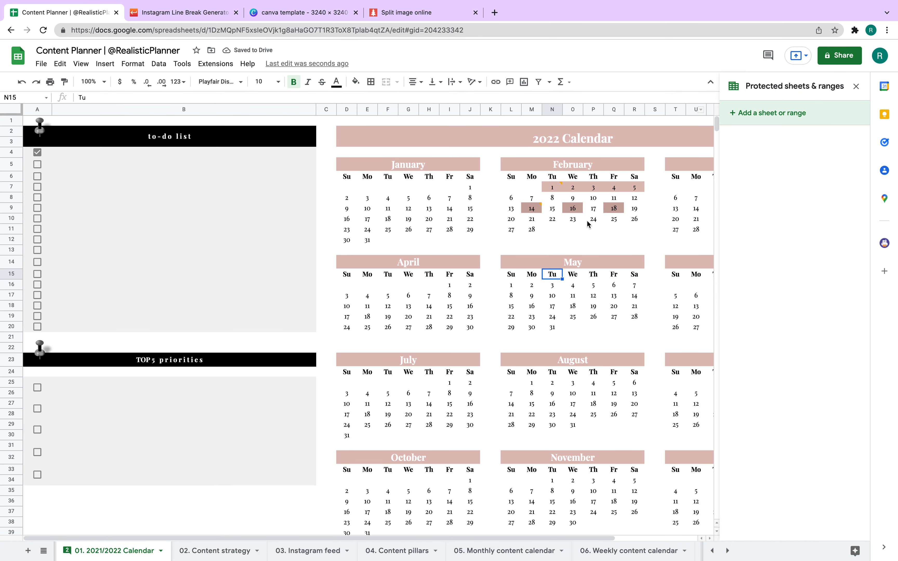
{"action": "left_click", "coordinate": [575, 211]}
{"action": "left_click_drag", "start_coordinate": [532, 187], "coordinate": [636, 192]}
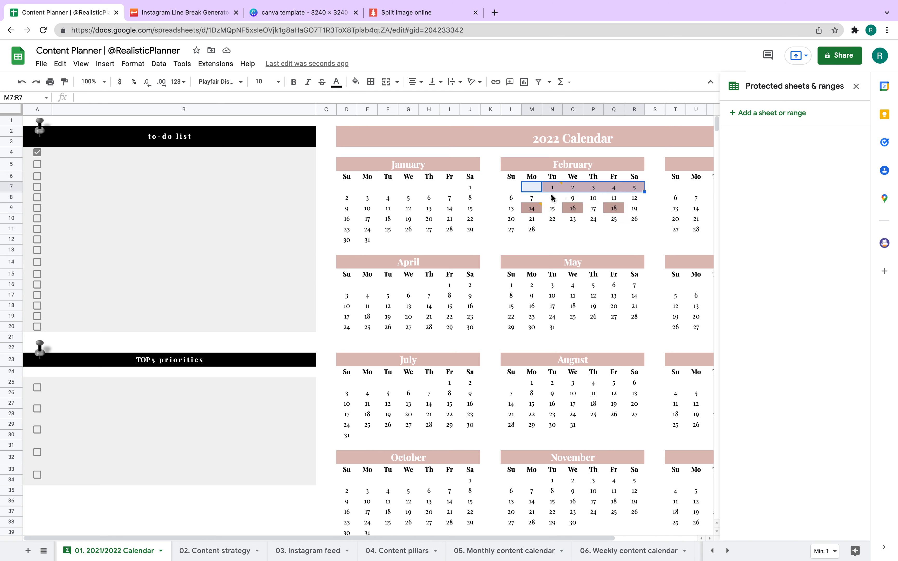
{"action": "left_click", "coordinate": [553, 189]}
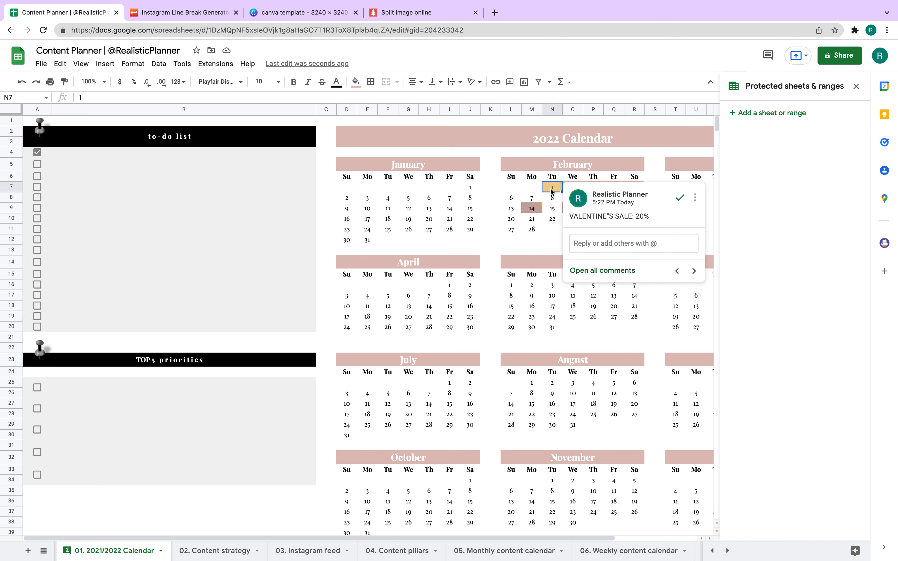
{"action": "left_click", "coordinate": [681, 198]}
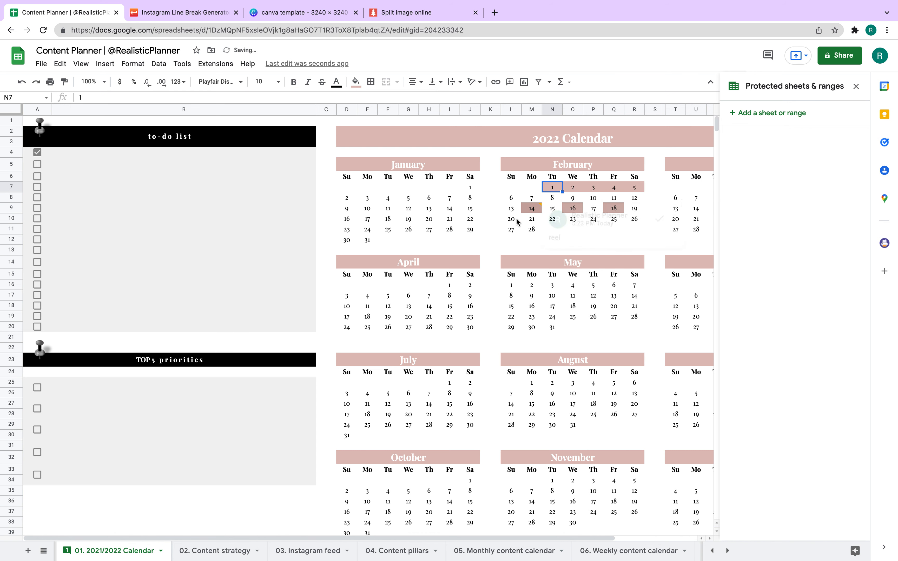
{"action": "left_click", "coordinate": [532, 208]}
{"action": "left_click", "coordinate": [661, 215]}
Set the fill colour of all February dates in the 2022 calendar to white.
{"action": "left_click_drag", "start_coordinate": [509, 189], "coordinate": [636, 229]}
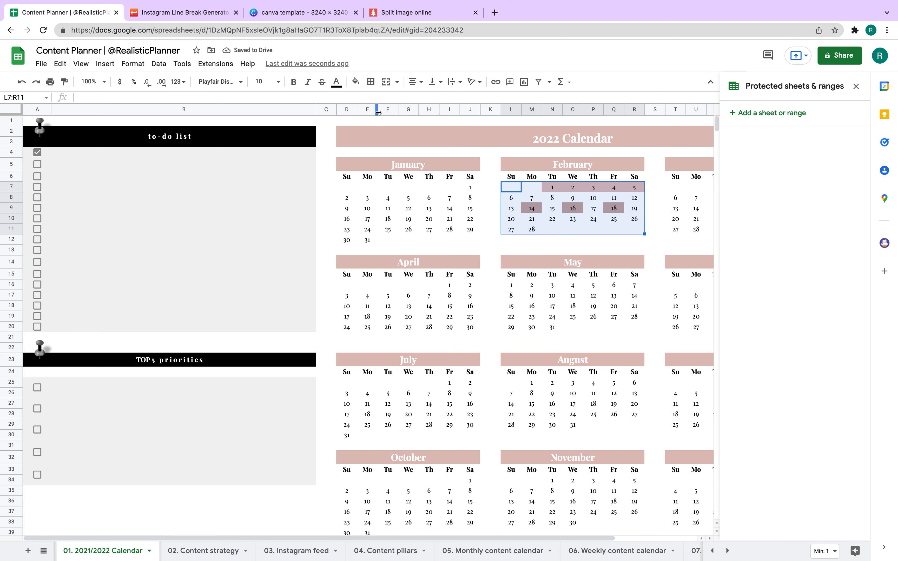
{"action": "left_click", "coordinate": [355, 82]}
{"action": "left_click", "coordinate": [369, 117]}
{"action": "left_click", "coordinate": [362, 82]}
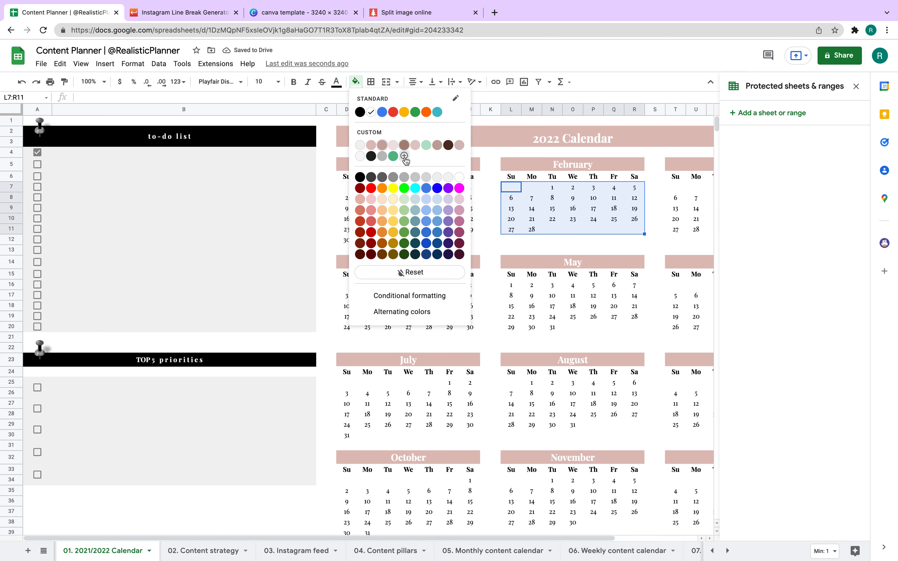
Look through the posts laid out in the 03. Instagram feed sheet down to its last rows.
{"action": "left_click", "coordinate": [600, 245]}
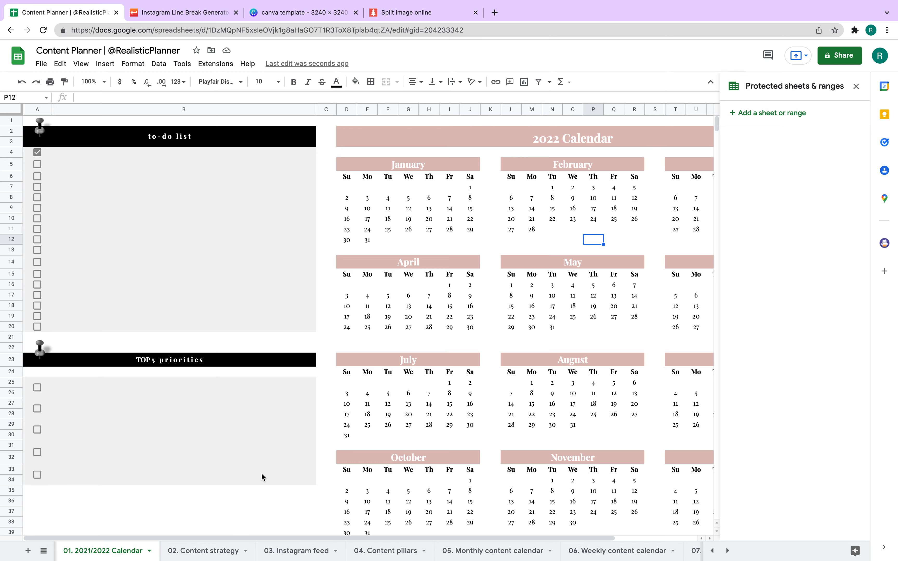
{"action": "left_click", "coordinate": [293, 553]}
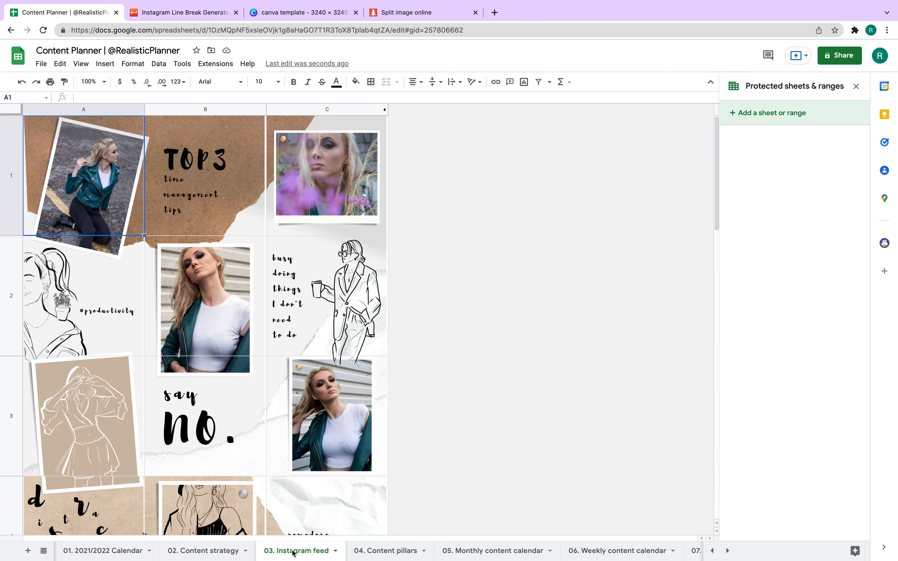
{"action": "scroll", "coordinate": [214, 390], "scroll_direction": "down", "scroll_amount": 15}
{"action": "scroll", "coordinate": [214, 390], "scroll_direction": "up", "scroll_amount": 10}
{"action": "scroll", "coordinate": [215, 390], "scroll_direction": "down", "scroll_amount": 8}
{"action": "scroll", "coordinate": [214, 390], "scroll_direction": "up", "scroll_amount": 5}
{"action": "scroll", "coordinate": [214, 390], "scroll_direction": "down", "scroll_amount": 5}
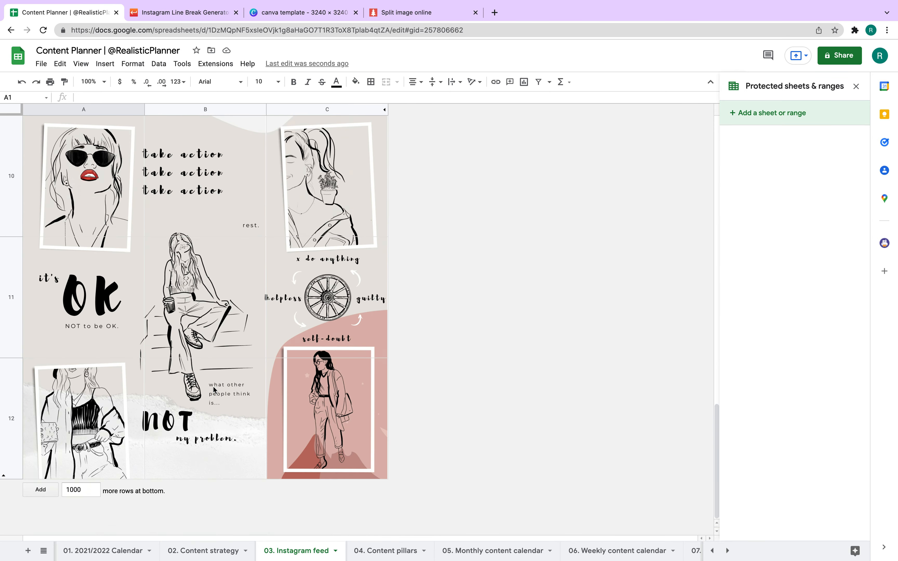
{"action": "left_click", "coordinate": [330, 386]}
{"action": "key", "text": "Left"}
{"action": "key", "text": "Left"}
{"action": "left_click", "coordinate": [219, 314]}
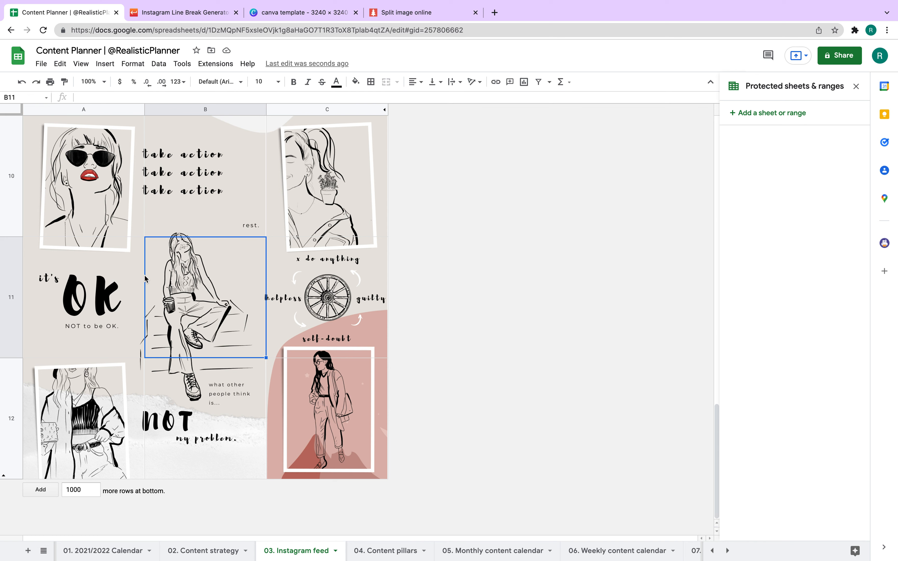
{"action": "left_click", "coordinate": [362, 205]}
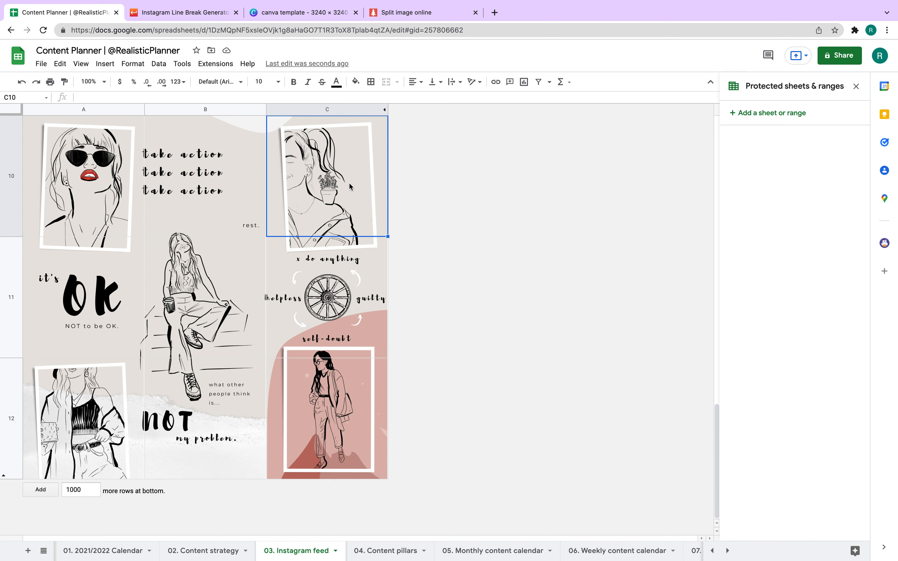
{"action": "left_click", "coordinate": [302, 14]}
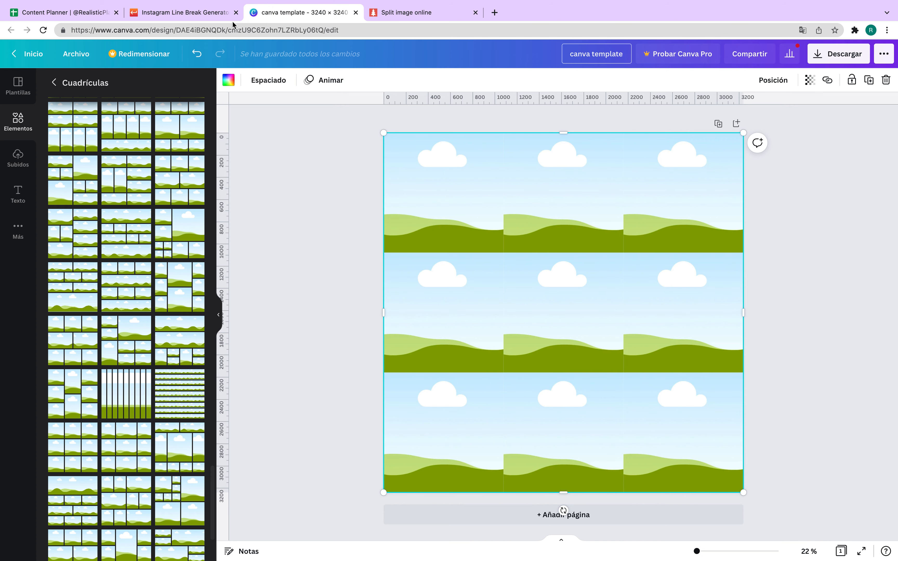
{"action": "left_click", "coordinate": [160, 33]}
{"action": "left_click", "coordinate": [157, 33]}
{"action": "left_click_drag", "start_coordinate": [150, 30], "coordinate": [54, 30]}
{"action": "left_click", "coordinate": [114, 31]}
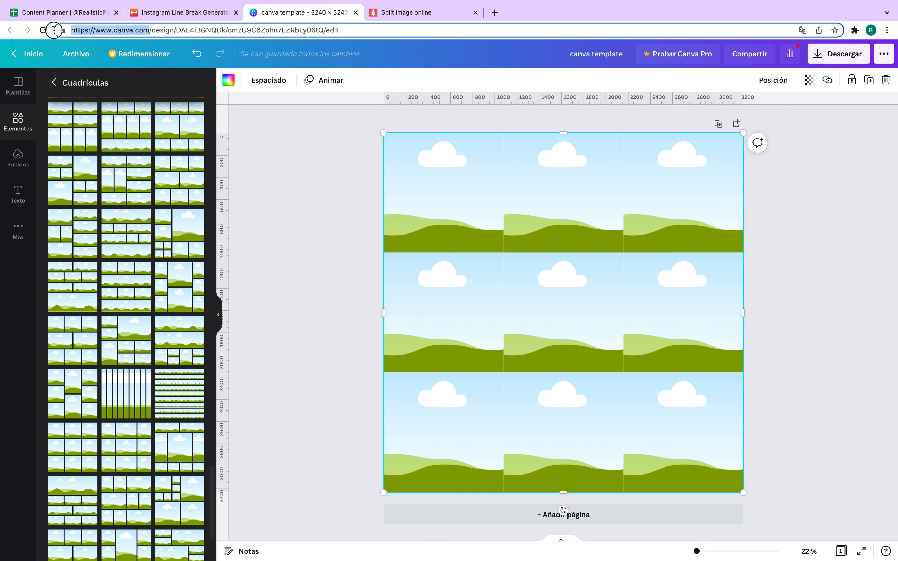
{"action": "left_click", "coordinate": [297, 155]}
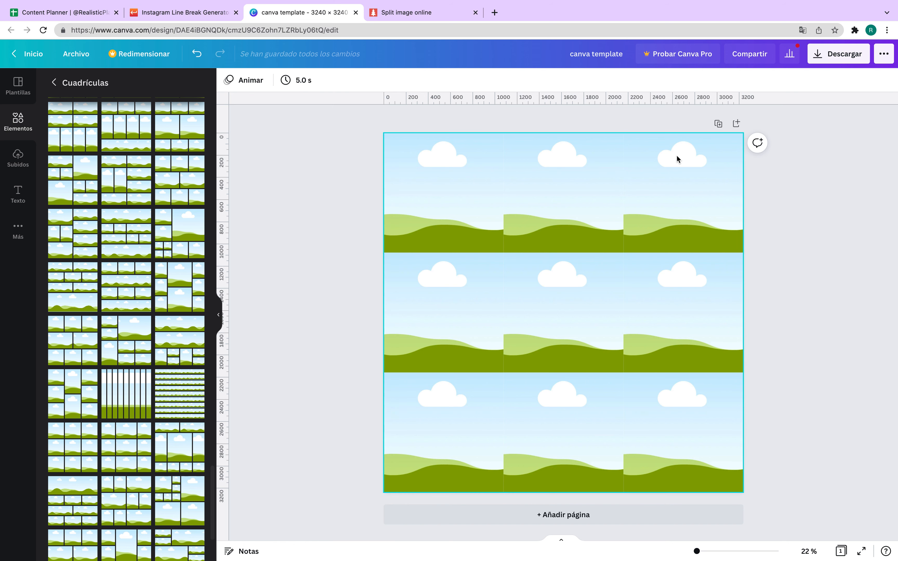
Open the Canva home page in a new browser tab and translate it from Spanish to English.
{"action": "left_click", "coordinate": [494, 12]}
{"action": "type", "text": "canva"}
{"action": "key", "text": "Return"}
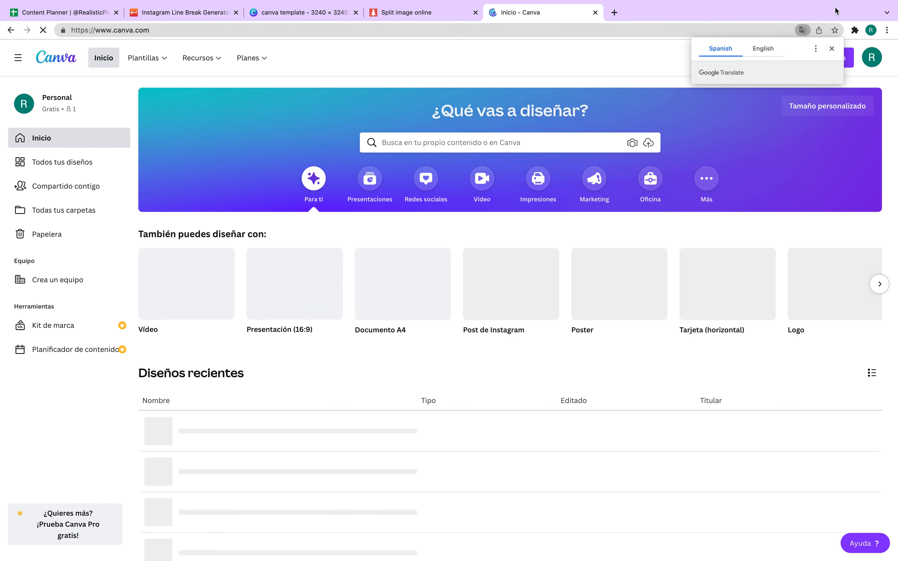
{"action": "left_click", "coordinate": [768, 50]}
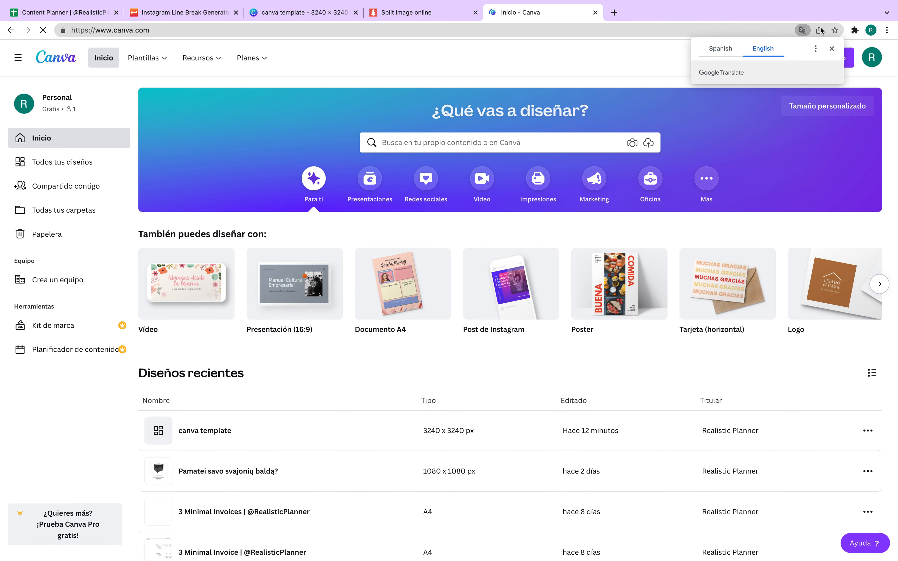
{"action": "left_click", "coordinate": [832, 49]}
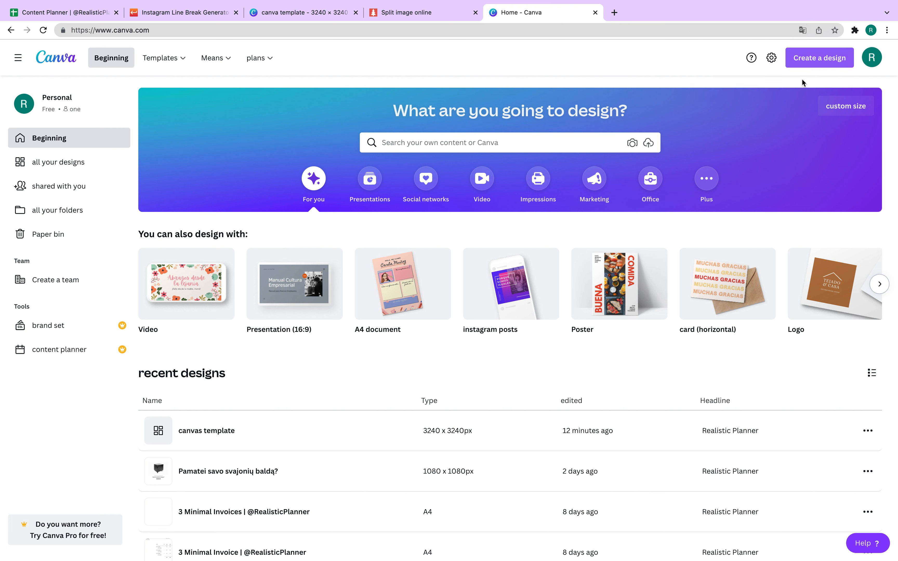
Create a new custom-size design of 3240 × 3240 px and translate its editor page to English.
{"action": "left_click", "coordinate": [818, 58]}
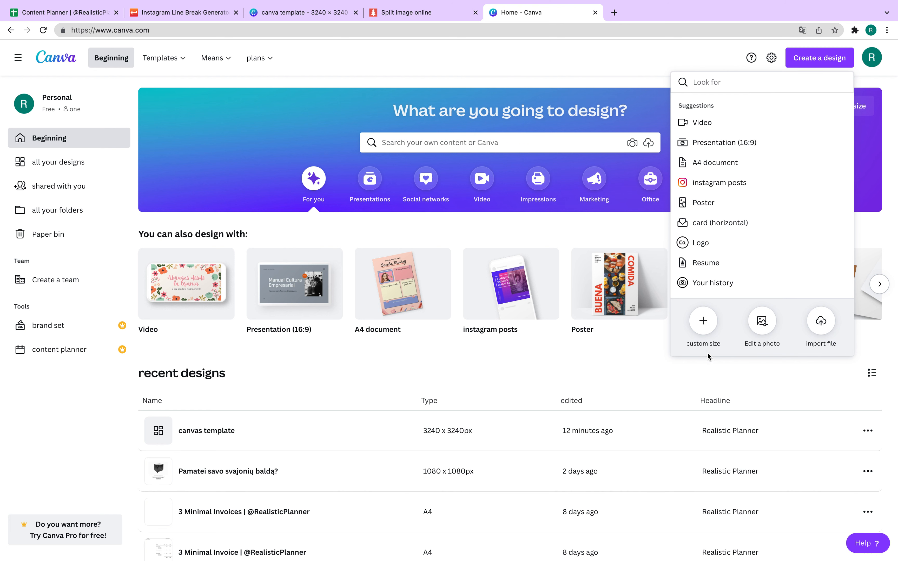
{"action": "left_click", "coordinate": [703, 321]}
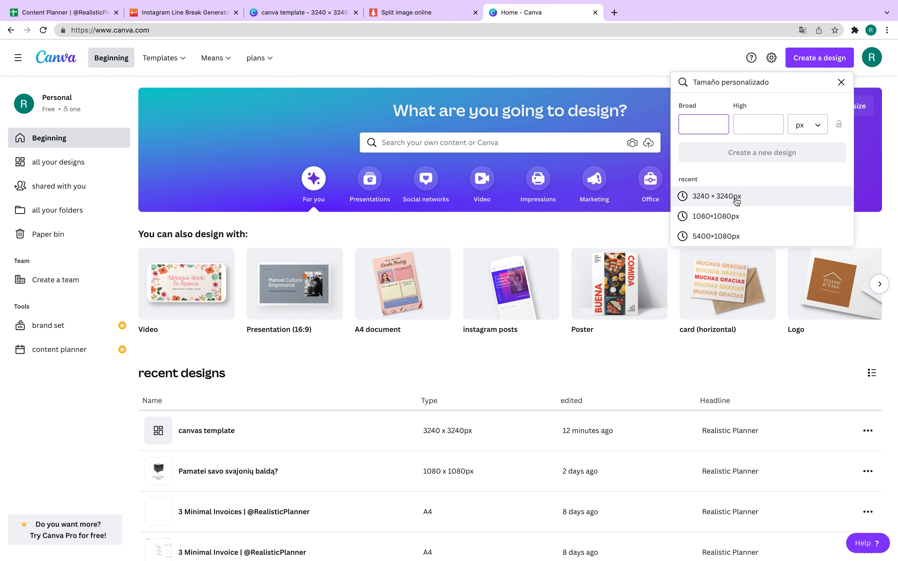
{"action": "left_click", "coordinate": [722, 197]}
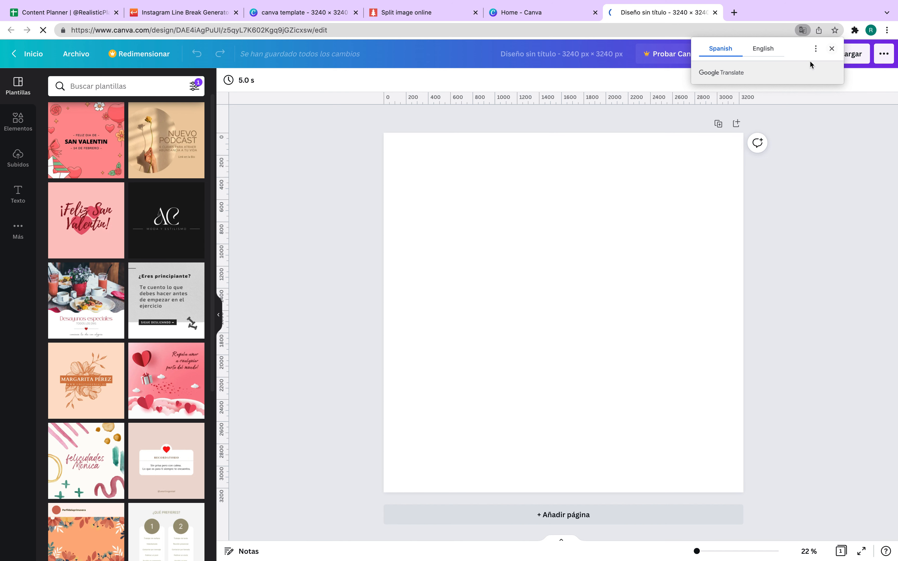
{"action": "left_click", "coordinate": [764, 48]}
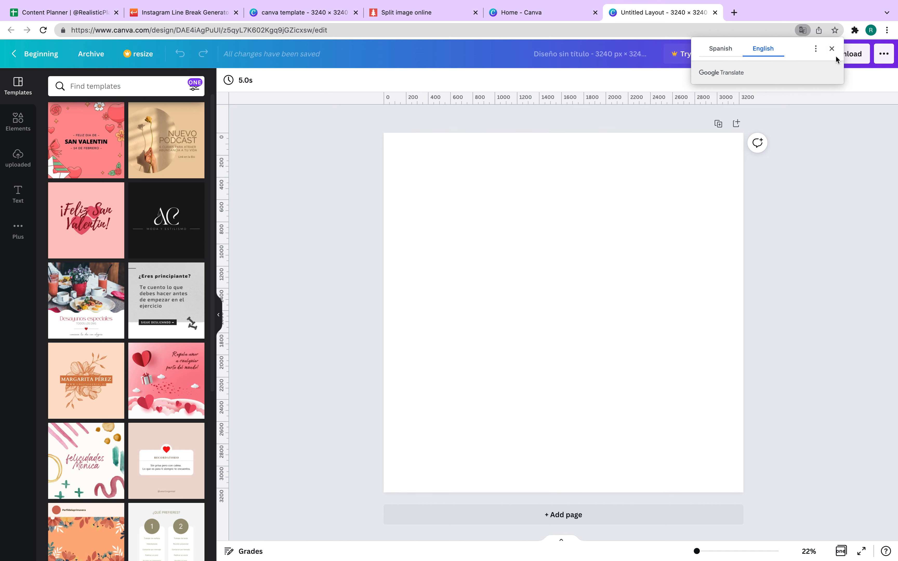
{"action": "left_click", "coordinate": [832, 48]}
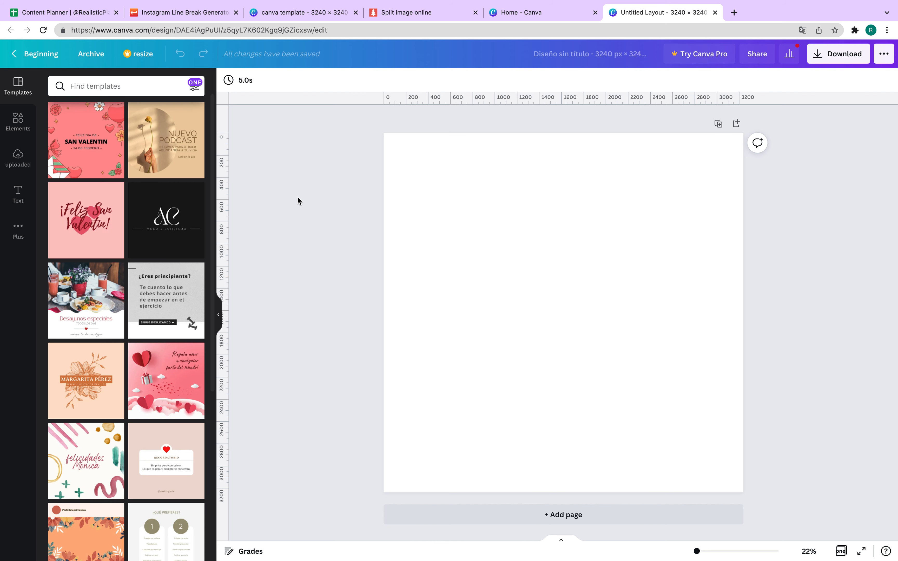
Open the Elements library for the blank page and browse through its categories.
{"action": "left_click", "coordinate": [455, 277]}
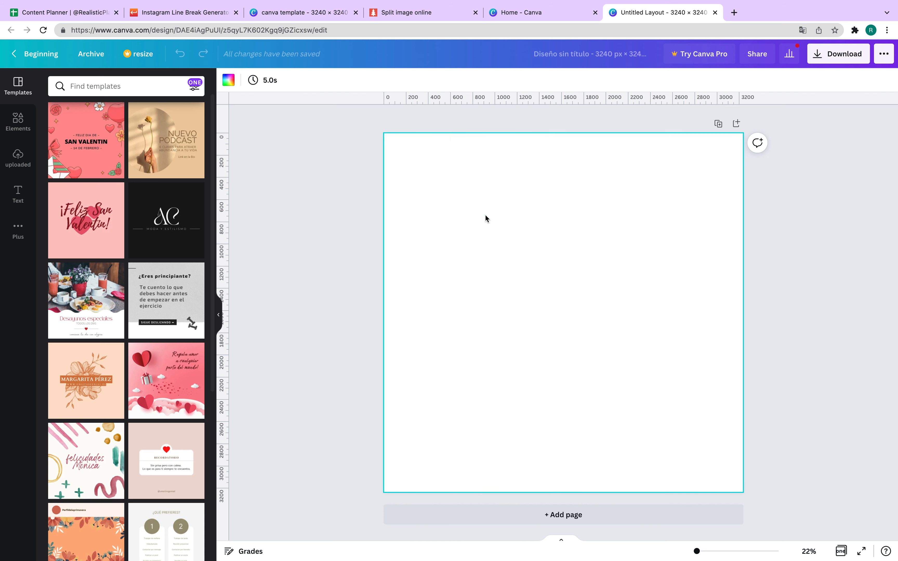
{"action": "left_click", "coordinate": [10, 128]}
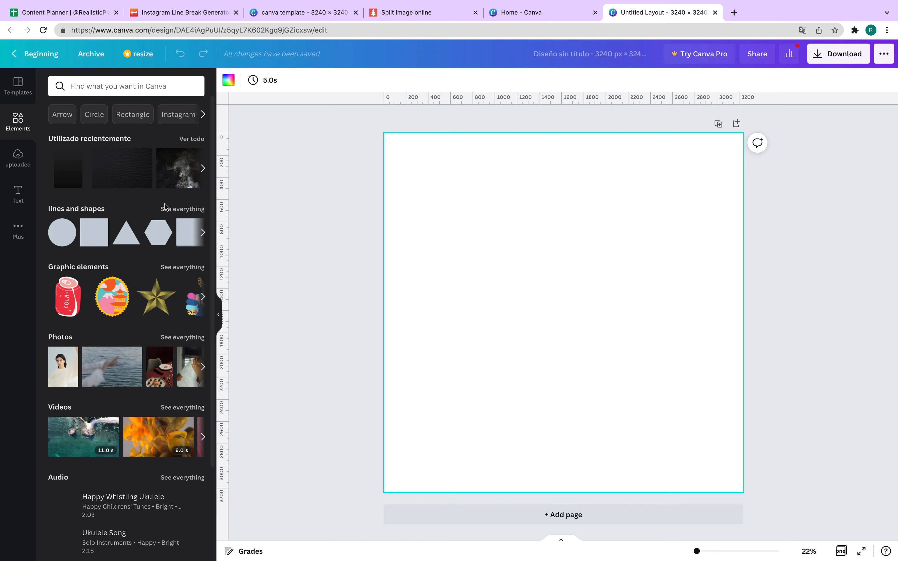
{"action": "scroll", "coordinate": [158, 322], "scroll_direction": "down", "scroll_amount": 3}
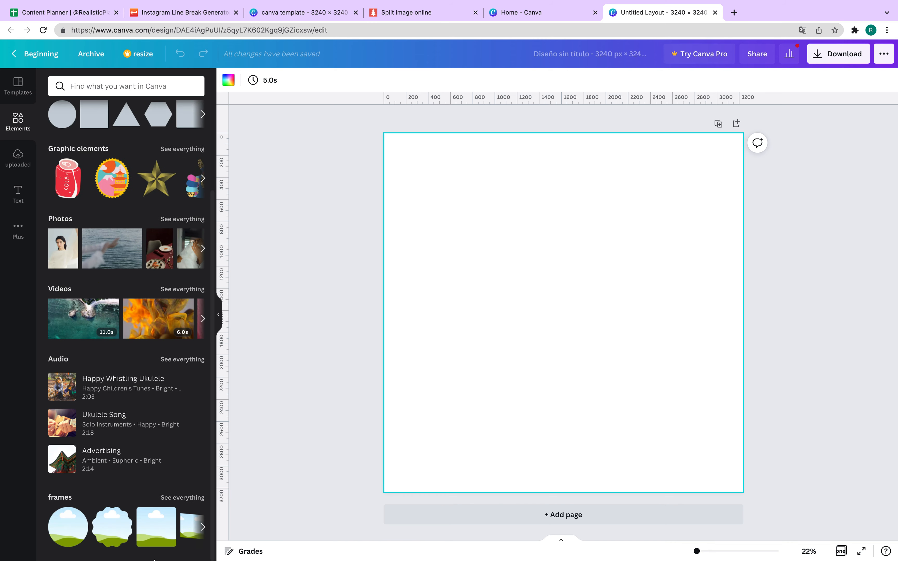
{"action": "scroll", "coordinate": [141, 479], "scroll_direction": "up", "scroll_amount": 3}
{"action": "scroll", "coordinate": [140, 483], "scroll_direction": "down", "scroll_amount": 3}
{"action": "left_click", "coordinate": [187, 498]}
{"action": "scroll", "coordinate": [164, 442], "scroll_direction": "down", "scroll_amount": 5}
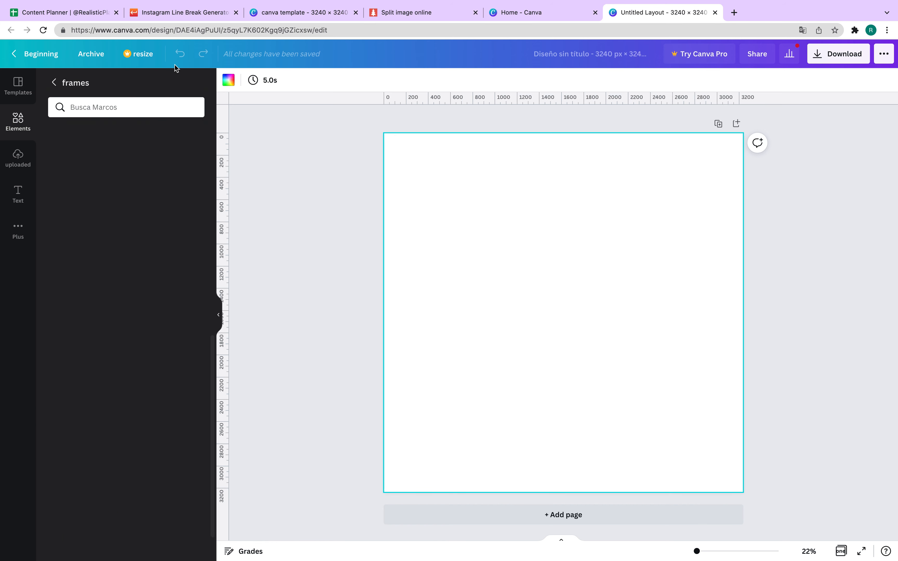
{"action": "left_click", "coordinate": [54, 82]}
Find an evenly divided three-by-three grid in the full Grids collection and add it to the blank page.
{"action": "scroll", "coordinate": [170, 377], "scroll_direction": "down", "scroll_amount": 6}
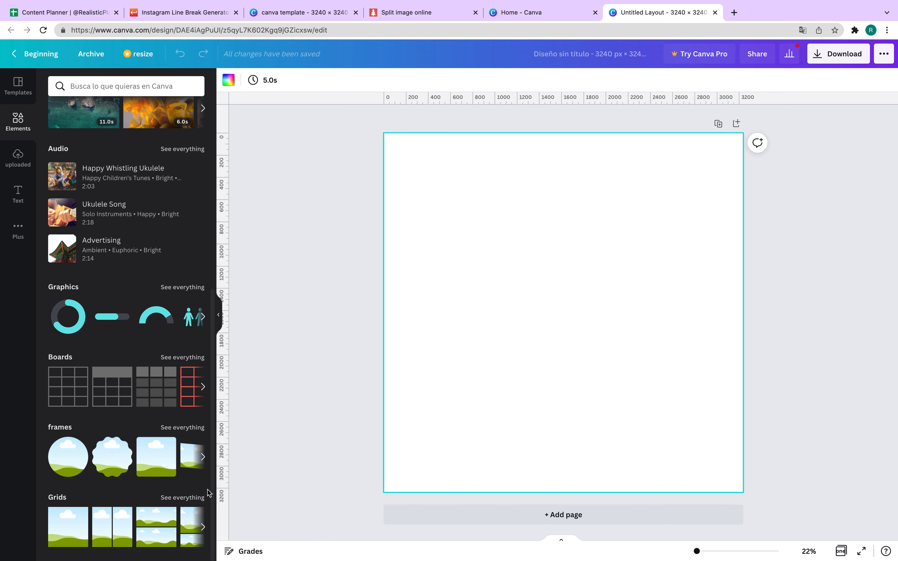
{"action": "left_click", "coordinate": [183, 498]}
{"action": "scroll", "coordinate": [162, 487], "scroll_direction": "down", "scroll_amount": 5}
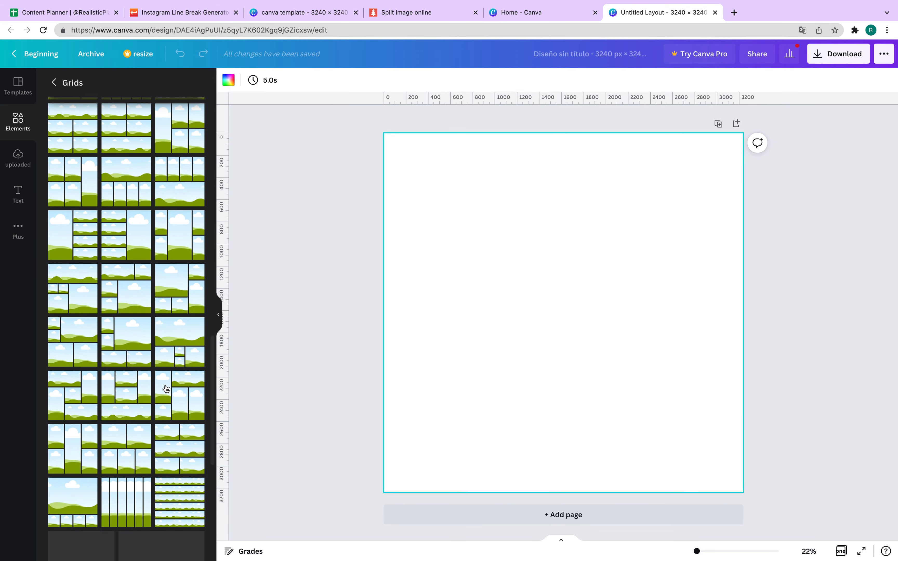
{"action": "scroll", "coordinate": [166, 388], "scroll_direction": "down", "scroll_amount": 5}
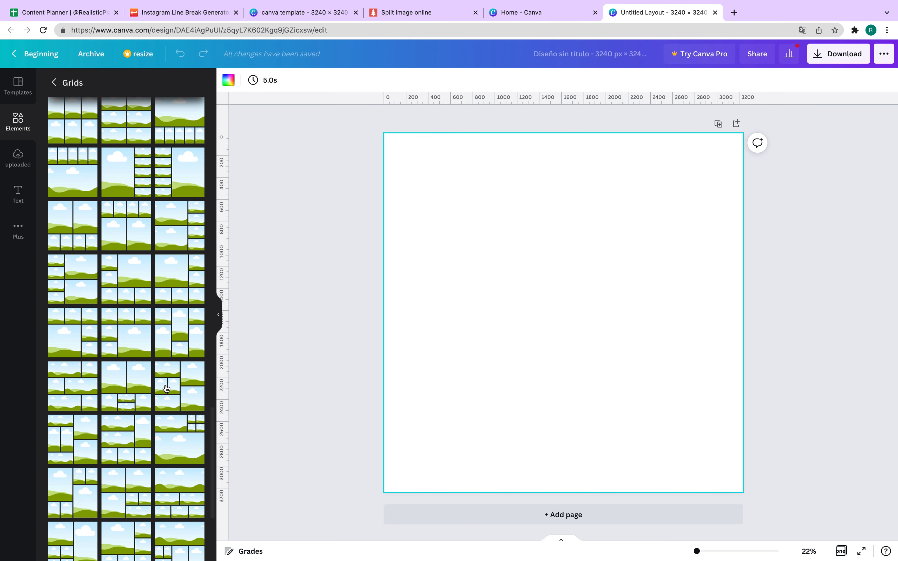
{"action": "scroll", "coordinate": [165, 387], "scroll_direction": "down", "scroll_amount": 10}
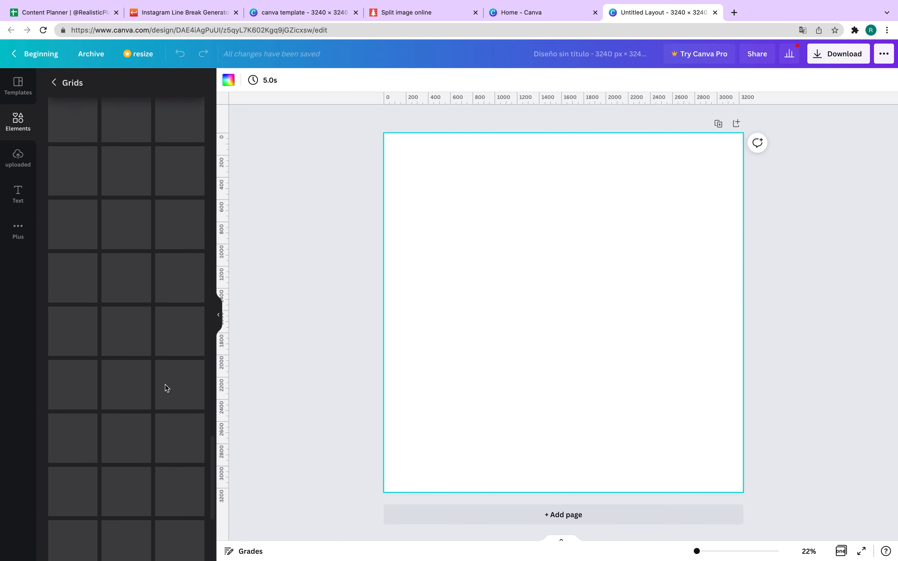
{"action": "scroll", "coordinate": [166, 388], "scroll_direction": "down", "scroll_amount": 10}
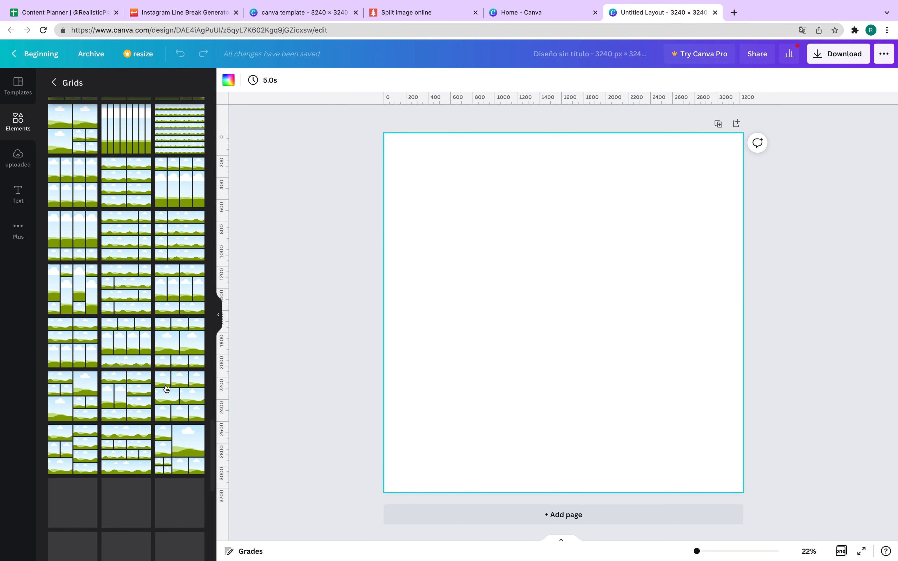
{"action": "scroll", "coordinate": [166, 387], "scroll_direction": "down", "scroll_amount": 5}
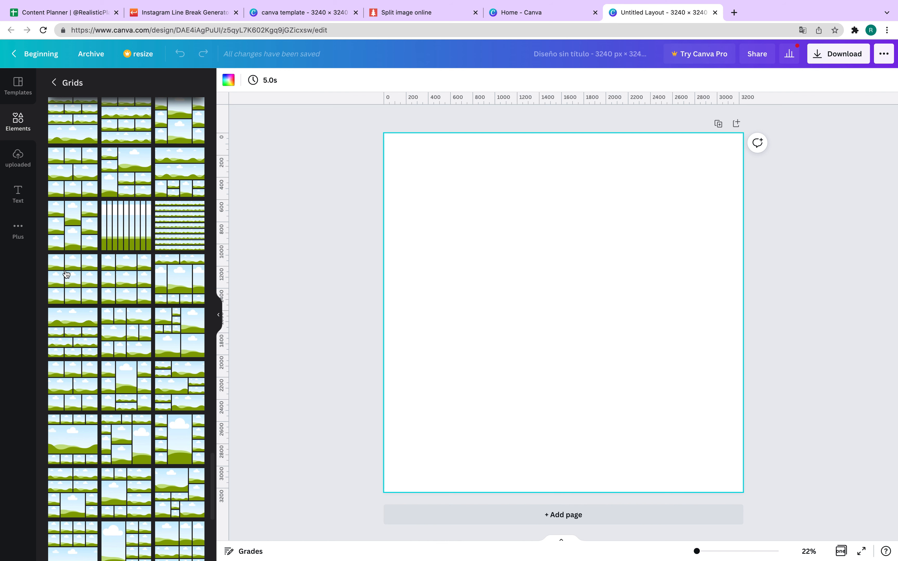
{"action": "left_click", "coordinate": [78, 281]}
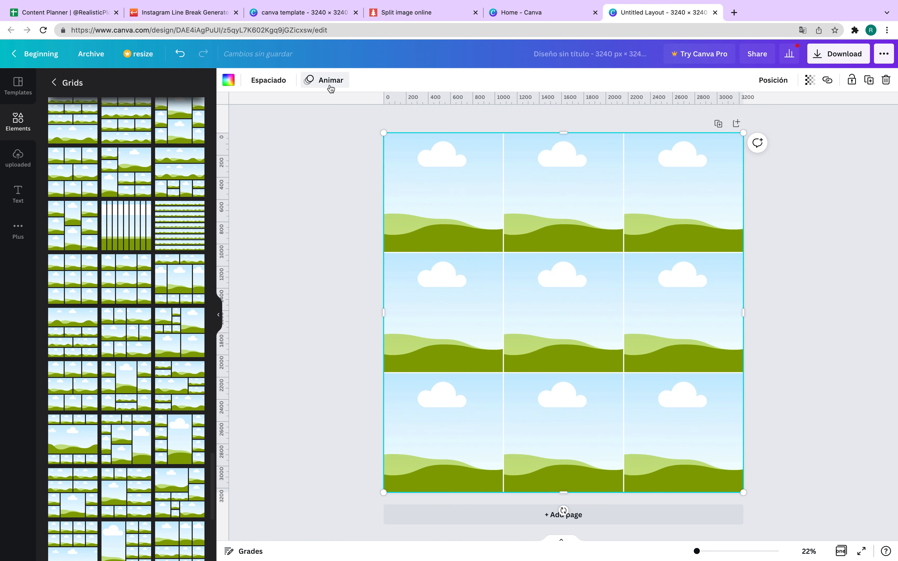
Set the spacing of the three-by-three grid to 0 and deselect it.
{"action": "left_click", "coordinate": [265, 81]}
{"action": "left_click_drag", "start_coordinate": [319, 111], "coordinate": [182, 111]}
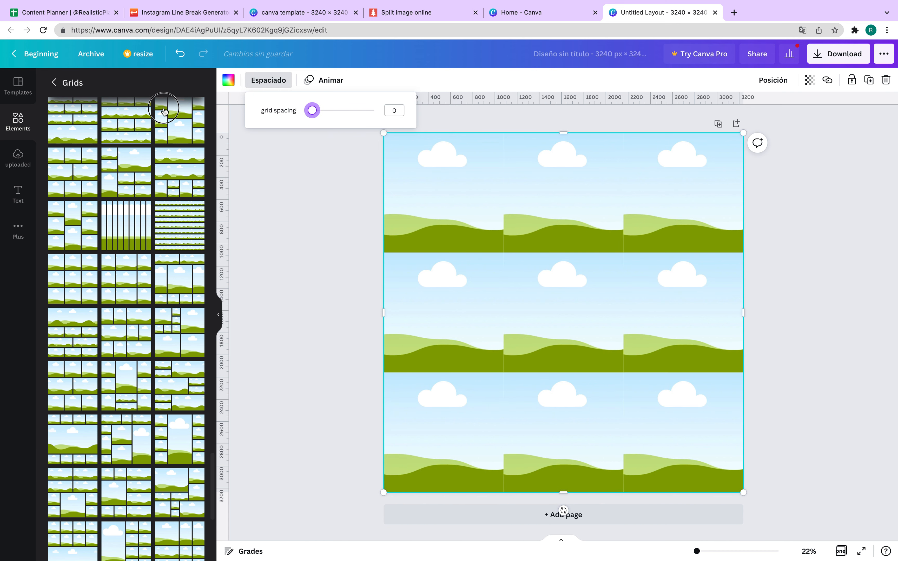
{"action": "left_click", "coordinate": [256, 167]}
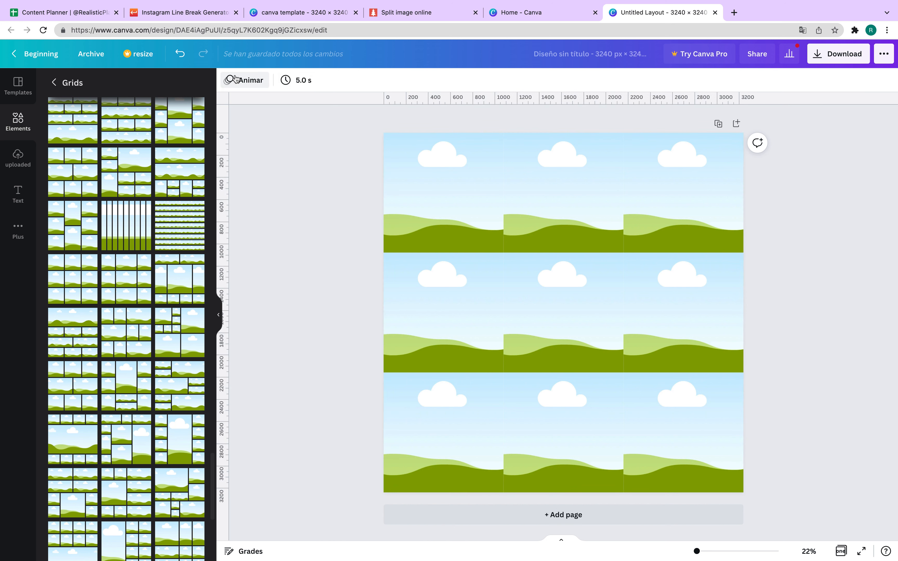
Leave the Grids collection, view the uploaded images, and return to browse the Elements categories.
{"action": "left_click", "coordinate": [55, 83]}
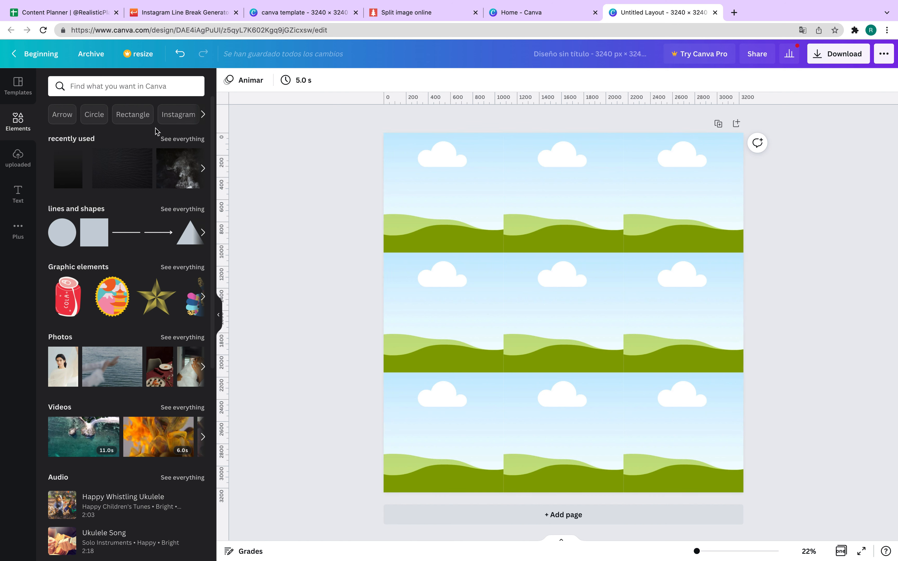
{"action": "left_click", "coordinate": [18, 154]}
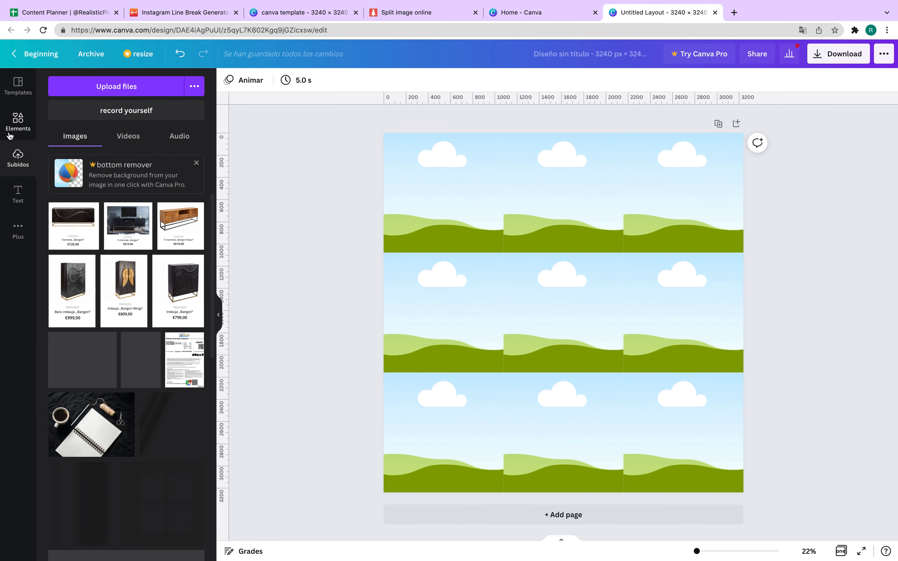
{"action": "left_click", "coordinate": [37, 127]}
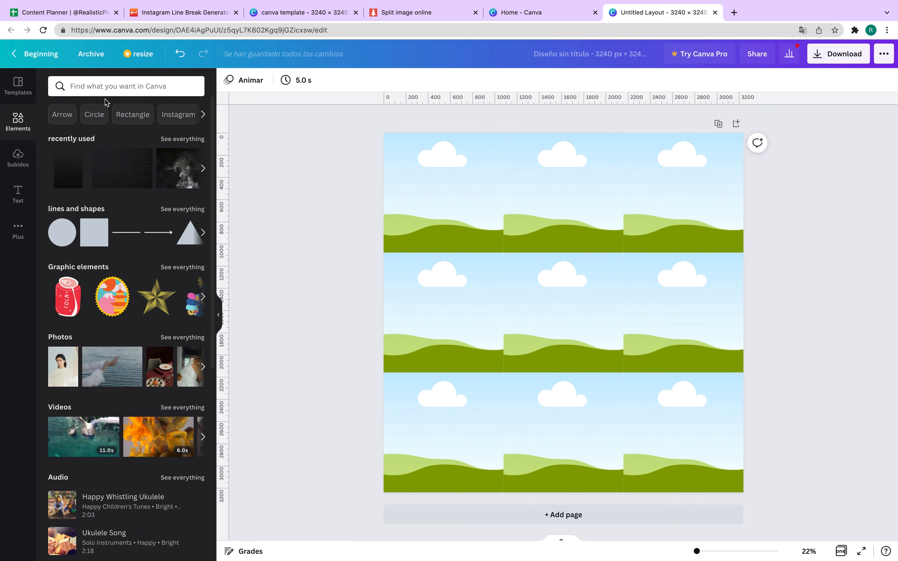
{"action": "scroll", "coordinate": [128, 275], "scroll_direction": "down", "scroll_amount": 8}
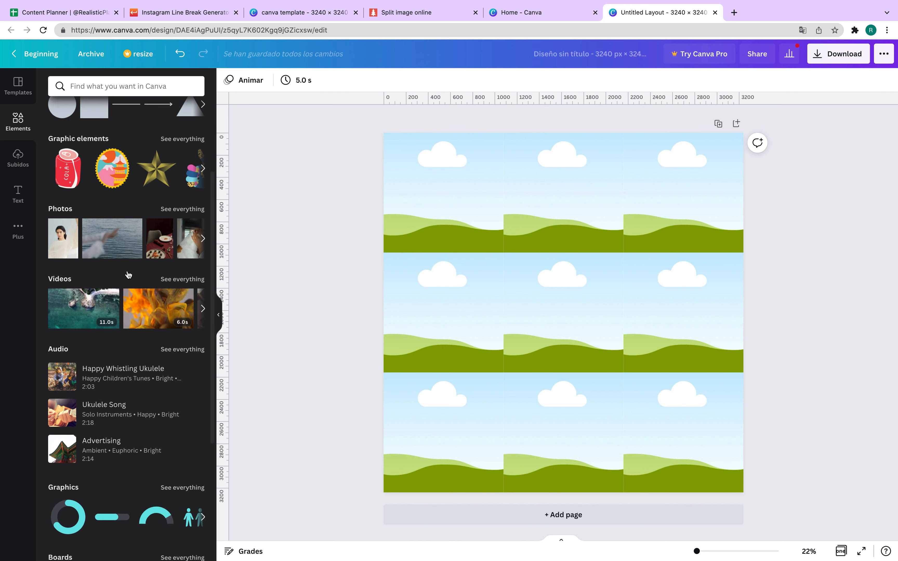
{"action": "scroll", "coordinate": [127, 275], "scroll_direction": "up", "scroll_amount": 8}
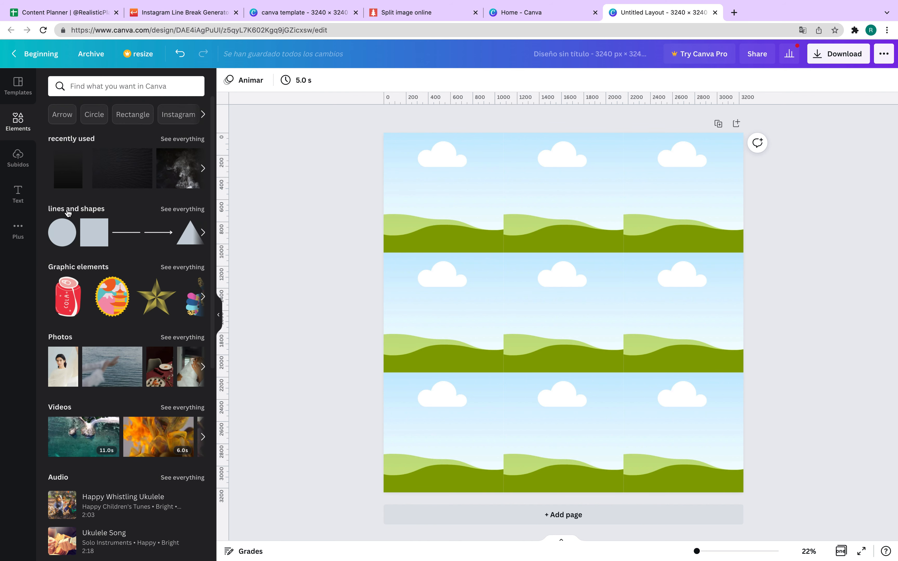
Search the photos for "minimal" and place the laptop, coffee and cake photo in the grid's top-left cell.
{"action": "left_click", "coordinate": [81, 86]}
{"action": "type", "text": "minimal"}
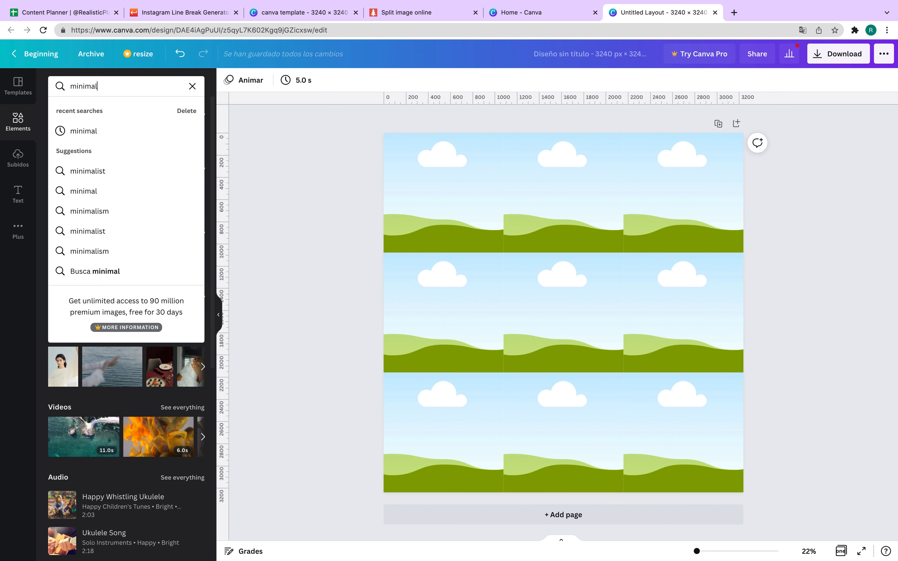
{"action": "key", "text": "Return"}
{"action": "left_click", "coordinate": [110, 110]}
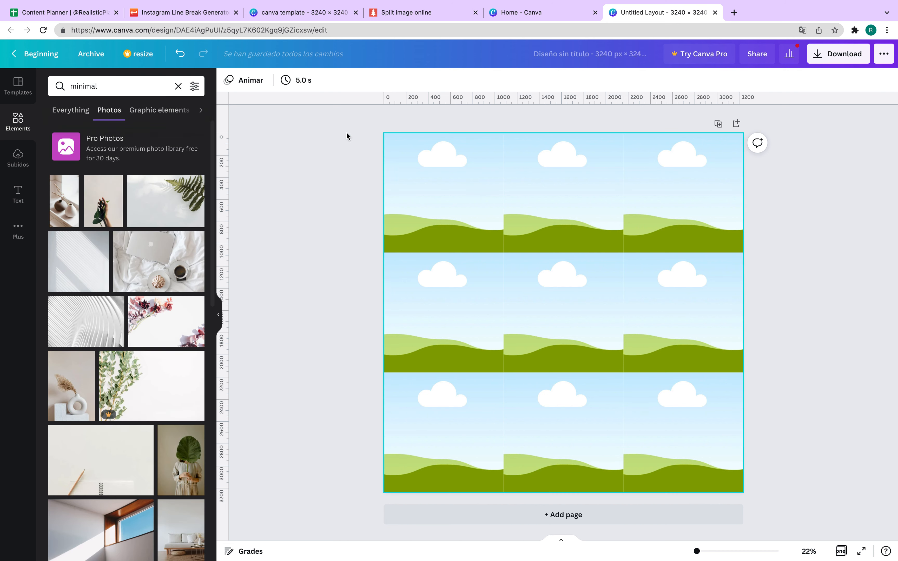
{"action": "left_click_drag", "start_coordinate": [178, 262], "coordinate": [464, 234]}
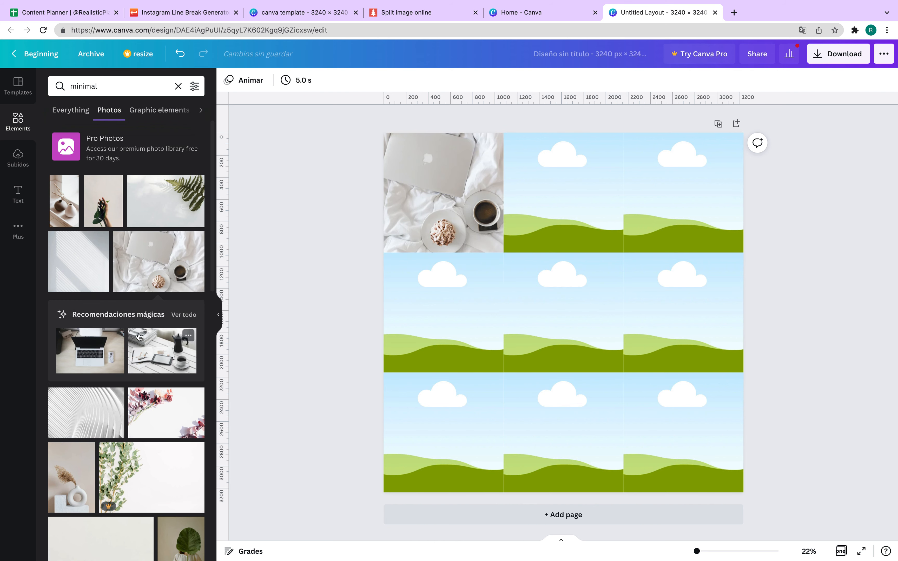
Fill the grid's top-middle cell with the person holding a large leaf and the top-right cell with the sofa photo.
{"action": "scroll", "coordinate": [199, 313], "scroll_direction": "down", "scroll_amount": 5}
{"action": "scroll", "coordinate": [199, 313], "scroll_direction": "down", "scroll_amount": 1}
{"action": "left_click_drag", "start_coordinate": [174, 336], "coordinate": [587, 204]}
{"action": "left_click_drag", "start_coordinate": [181, 413], "coordinate": [683, 193]}
Place the Pro photos of the vase with branches and the sunlit chair in the middle-left and centre cells.
{"action": "scroll", "coordinate": [140, 419], "scroll_direction": "down", "scroll_amount": 5}
{"action": "left_click_drag", "start_coordinate": [163, 377], "coordinate": [419, 311]}
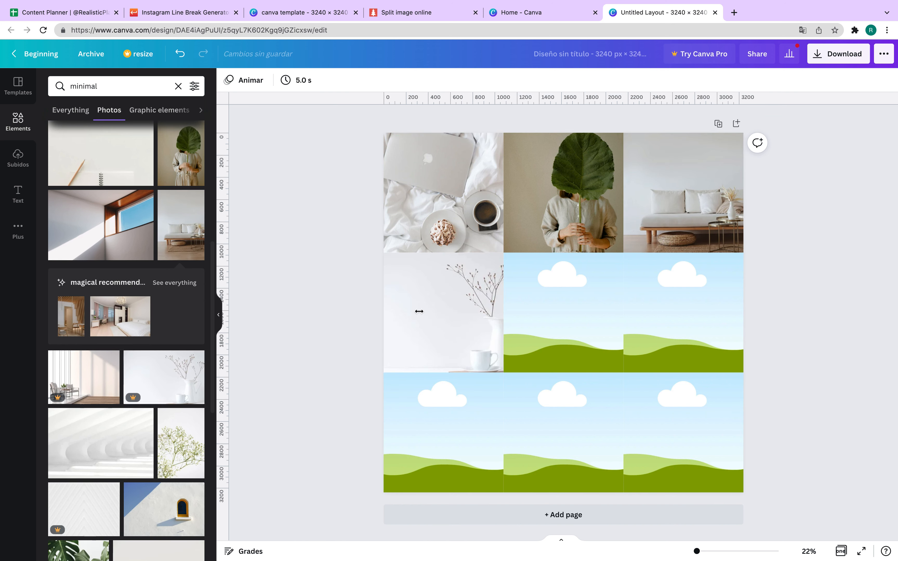
{"action": "left_click_drag", "start_coordinate": [84, 377], "coordinate": [572, 286]}
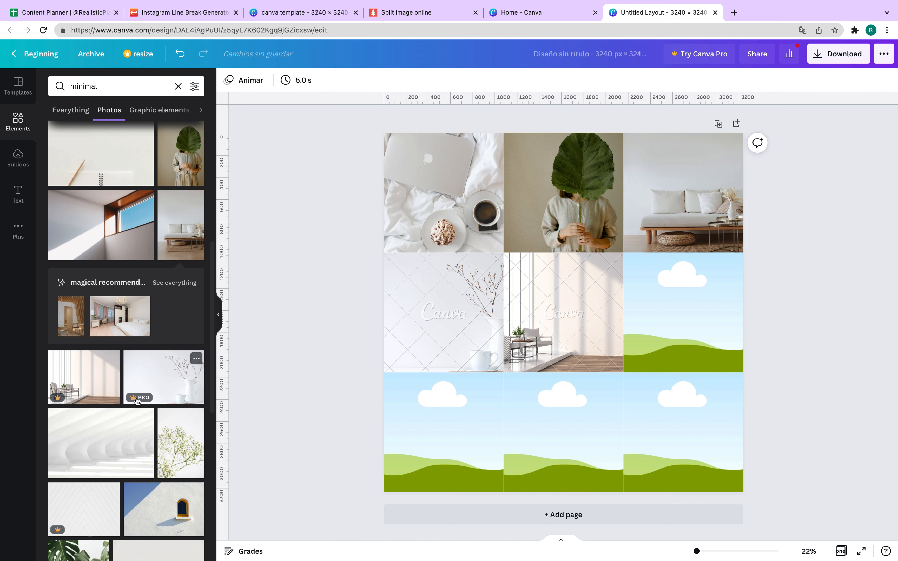
Replace the middle-left photo with the white arches and the centre photo with the white wall and yellow-framed window.
{"action": "left_click_drag", "start_coordinate": [99, 451], "coordinate": [438, 290]}
{"action": "scroll", "coordinate": [123, 417], "scroll_direction": "down", "scroll_amount": 5}
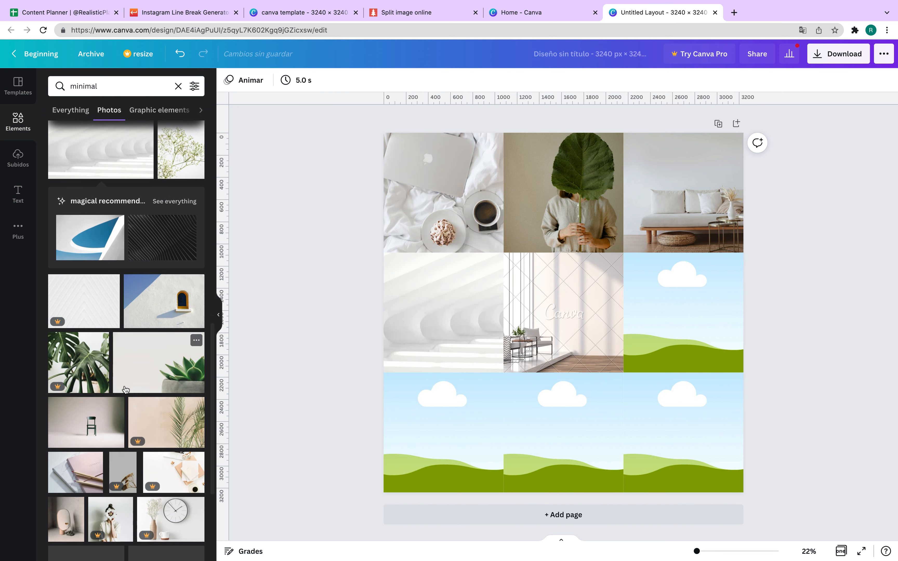
{"action": "left_click_drag", "start_coordinate": [163, 291], "coordinate": [560, 299]}
{"action": "scroll", "coordinate": [142, 150], "scroll_direction": "down", "scroll_amount": 5}
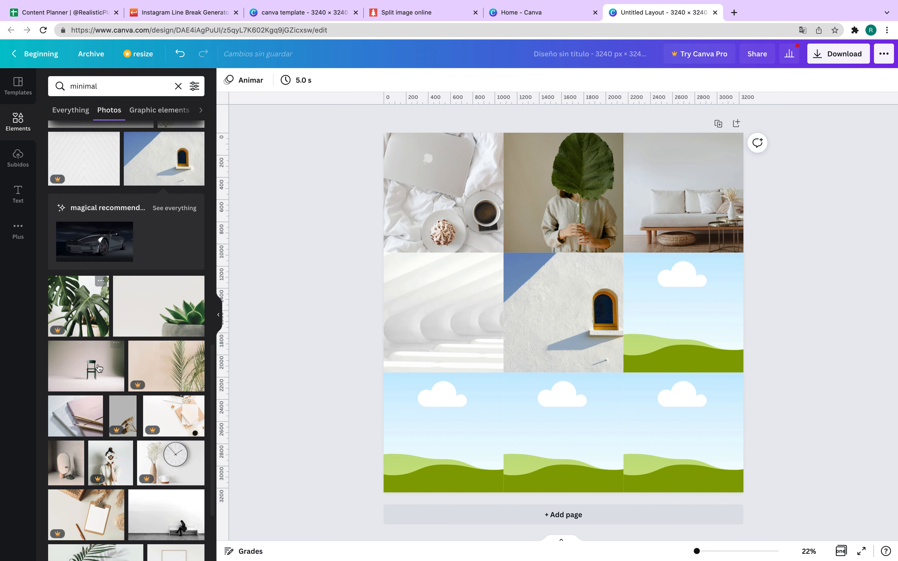
Place the succulent photo in the middle-right cell, the wheat-field house in the bottom-middle and the fern photo in the bottom-left.
{"action": "left_click_drag", "start_coordinate": [142, 151], "coordinate": [638, 305]}
{"action": "scroll", "coordinate": [176, 384], "scroll_direction": "down", "scroll_amount": 5}
{"action": "left_click_drag", "start_coordinate": [182, 290], "coordinate": [537, 445]}
{"action": "scroll", "coordinate": [186, 356], "scroll_direction": "down", "scroll_amount": 3}
{"action": "left_click_drag", "start_coordinate": [144, 284], "coordinate": [416, 454]}
Place the white desk and shelf photo in the bottom-right cell and shift its crop to show the framed leaf picture.
{"action": "scroll", "coordinate": [123, 375], "scroll_direction": "down", "scroll_amount": 7}
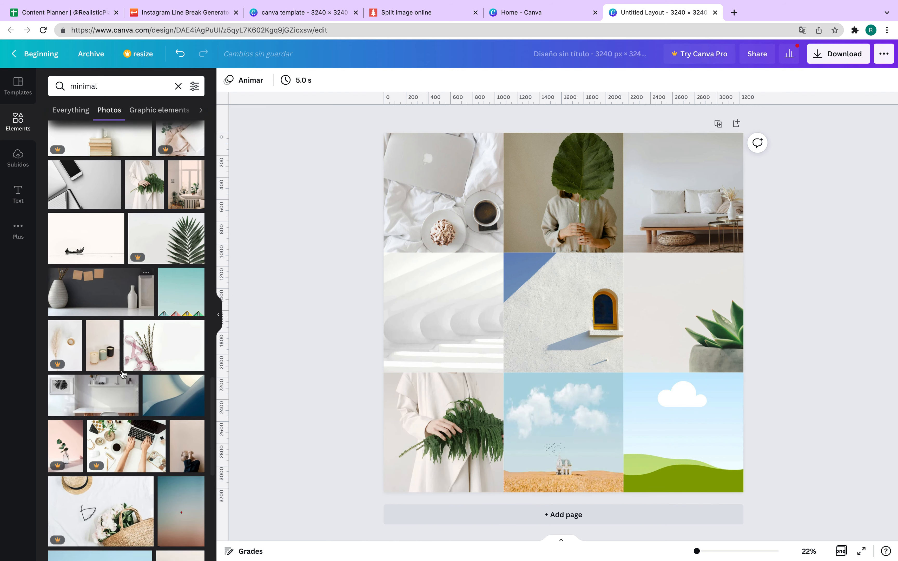
{"action": "left_click_drag", "start_coordinate": [130, 210], "coordinate": [726, 425]}
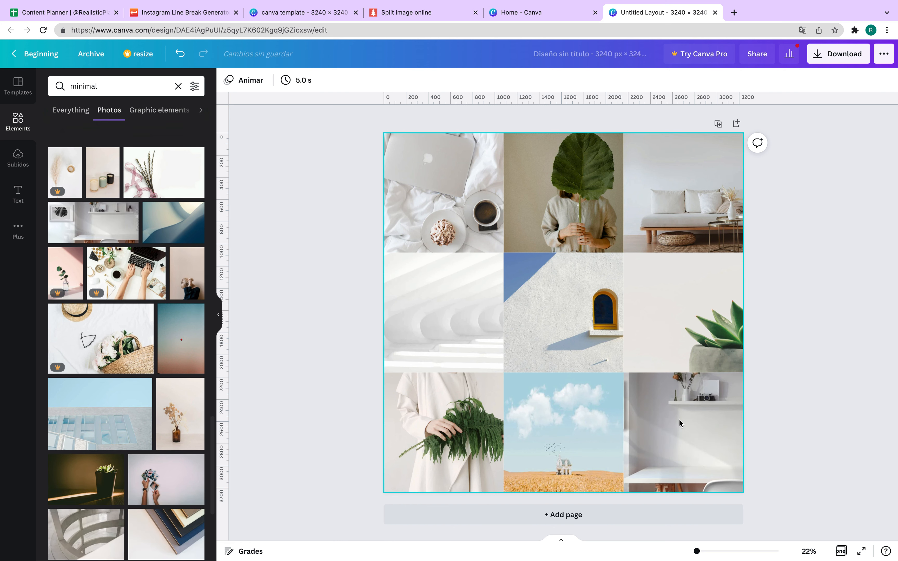
{"action": "double_click", "coordinate": [675, 419]}
{"action": "left_click", "coordinate": [804, 304]}
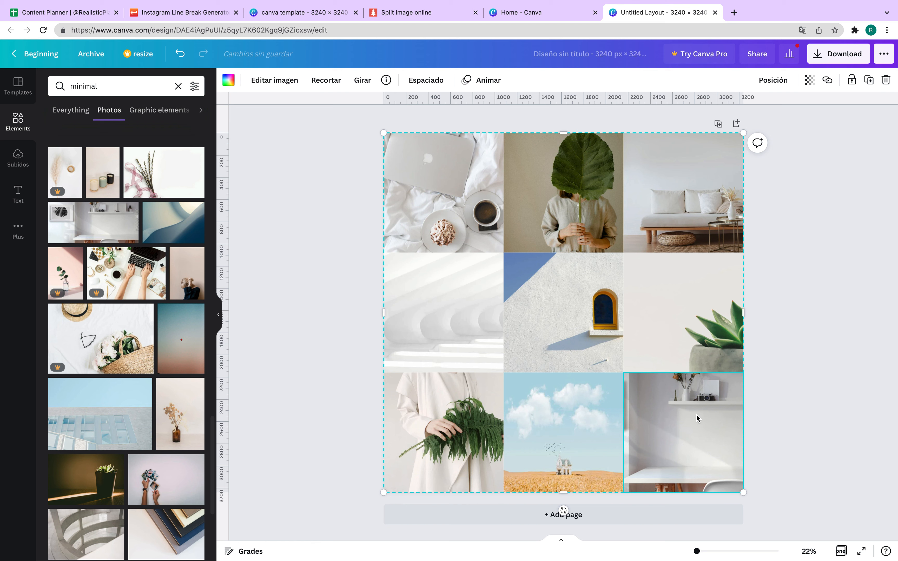
{"action": "double_click", "coordinate": [682, 421]}
{"action": "left_click_drag", "start_coordinate": [660, 401], "coordinate": [750, 401]}
{"action": "left_click", "coordinate": [825, 300]}
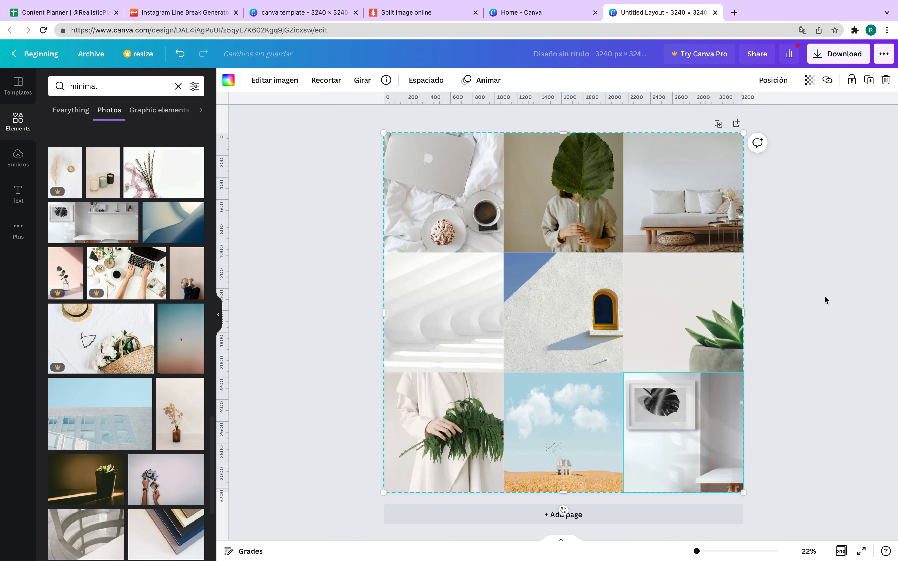
{"action": "left_click", "coordinate": [823, 304]}
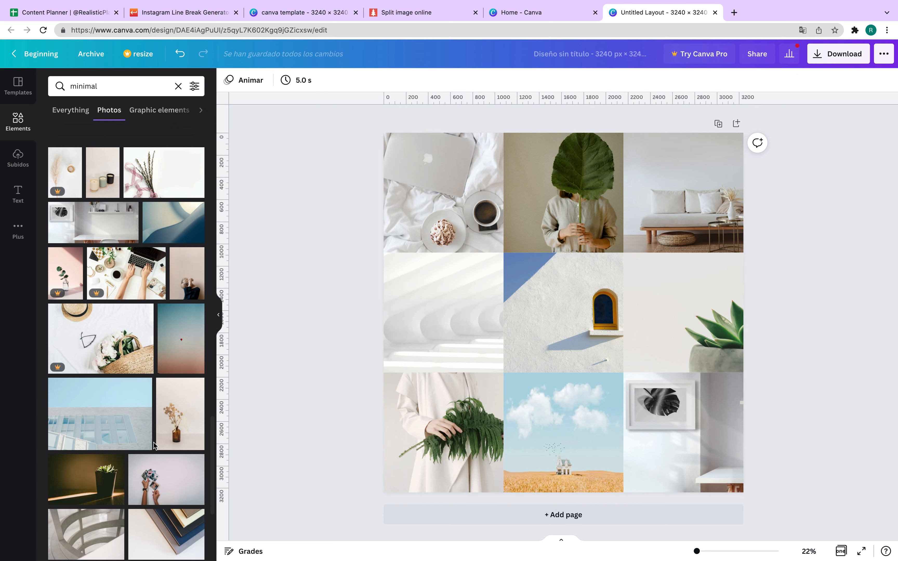
Replace the bottom-right photo with the curved concrete architecture and the middle-left photo with the green leaves around blank paper.
{"action": "scroll", "coordinate": [155, 446], "scroll_direction": "down", "scroll_amount": 6}
{"action": "left_click_drag", "start_coordinate": [86, 299], "coordinate": [678, 410]}
{"action": "left_click_drag", "start_coordinate": [125, 451], "coordinate": [437, 299]}
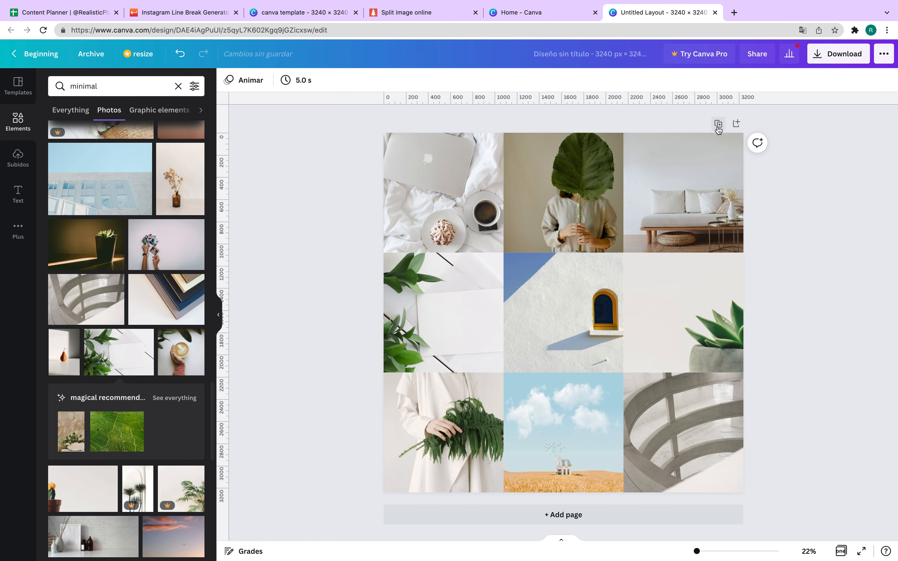
Duplicate the filled grid page and browse further minimal photos for the copy.
{"action": "left_click", "coordinate": [718, 124]}
{"action": "scroll", "coordinate": [170, 467], "scroll_direction": "down", "scroll_amount": 10}
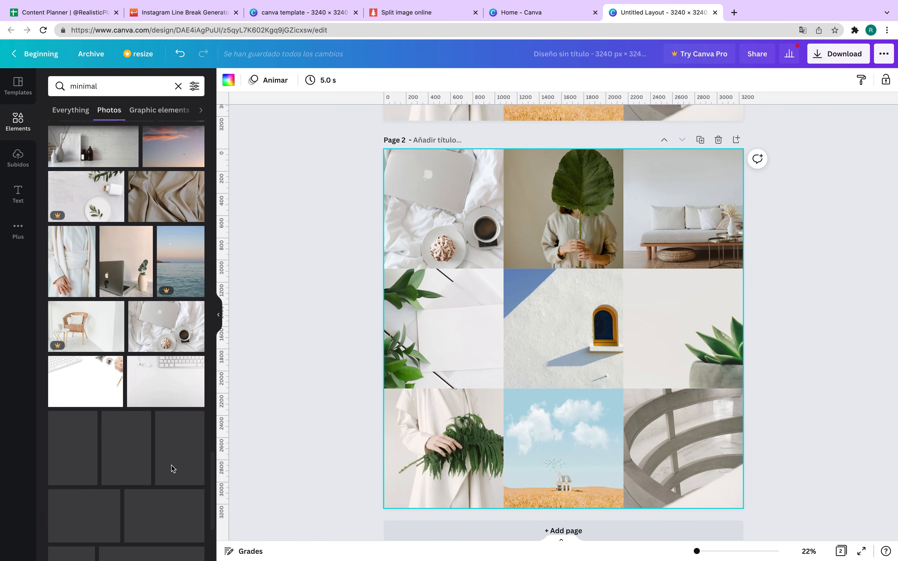
{"action": "left_click_drag", "start_coordinate": [161, 321], "coordinate": [138, 310]}
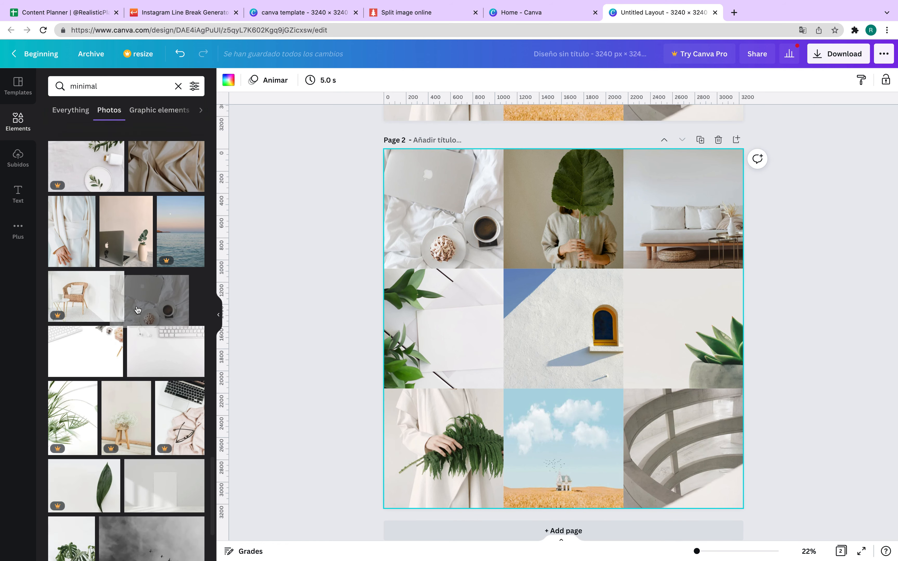
{"action": "left_click_drag", "start_coordinate": [118, 431], "coordinate": [118, 428]}
{"action": "scroll", "coordinate": [126, 416], "scroll_direction": "down", "scroll_amount": 10}
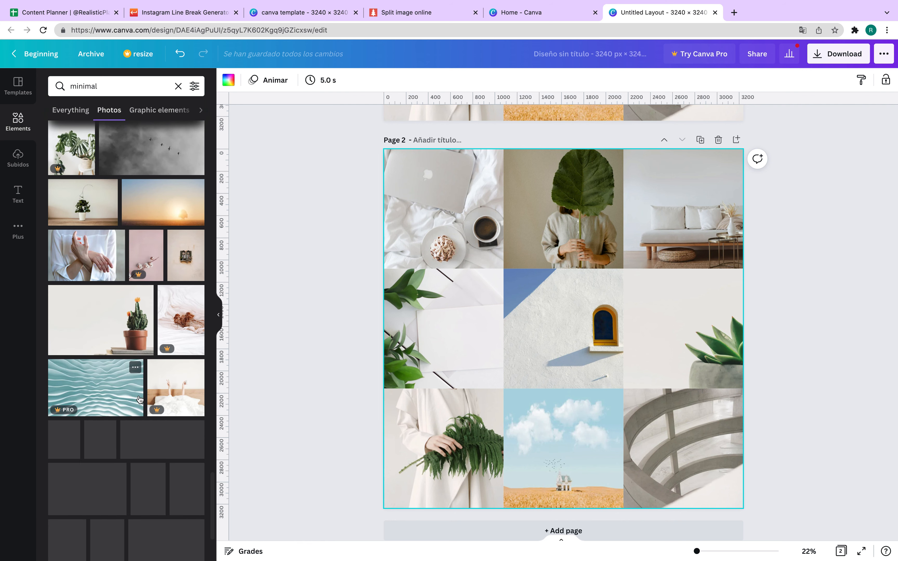
{"action": "scroll", "coordinate": [168, 346], "scroll_direction": "down", "scroll_amount": 10}
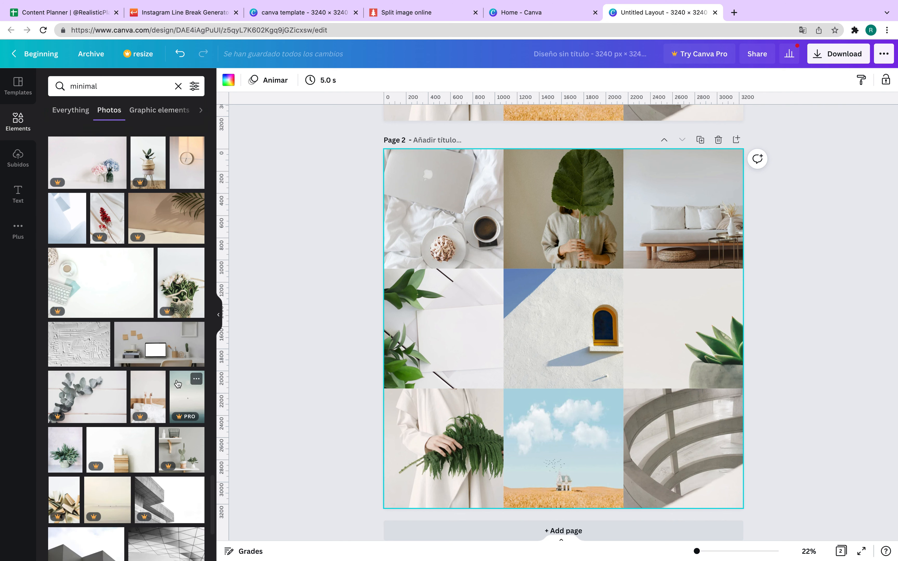
{"action": "scroll", "coordinate": [184, 386], "scroll_direction": "down", "scroll_amount": 15}
Place the white desk photo with phone and plant in page 2's middle-right cell and shift its crop to show the laptop.
{"action": "left_click_drag", "start_coordinate": [158, 171], "coordinate": [686, 351]}
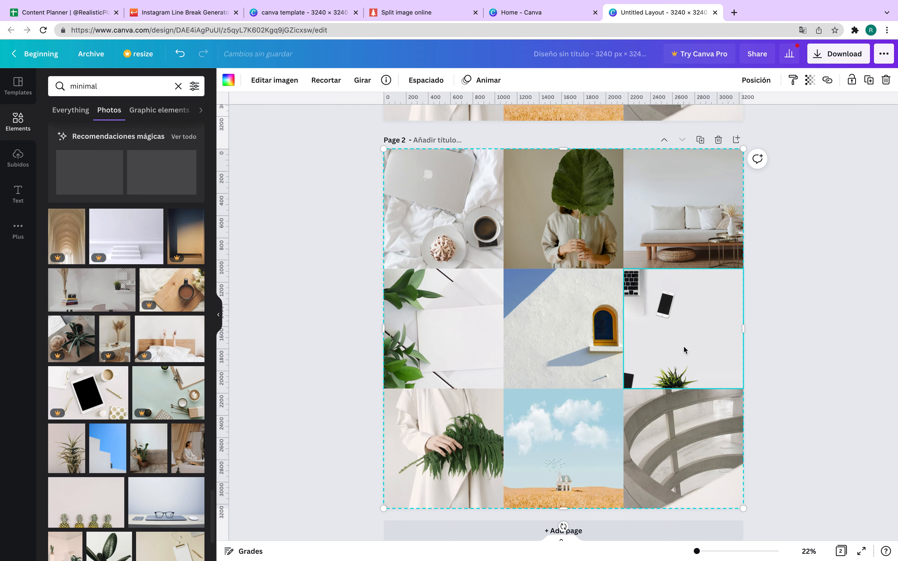
{"action": "double_click", "coordinate": [686, 351]}
{"action": "left_click_drag", "start_coordinate": [761, 313], "coordinate": [796, 313]}
{"action": "left_click", "coordinate": [823, 177]}
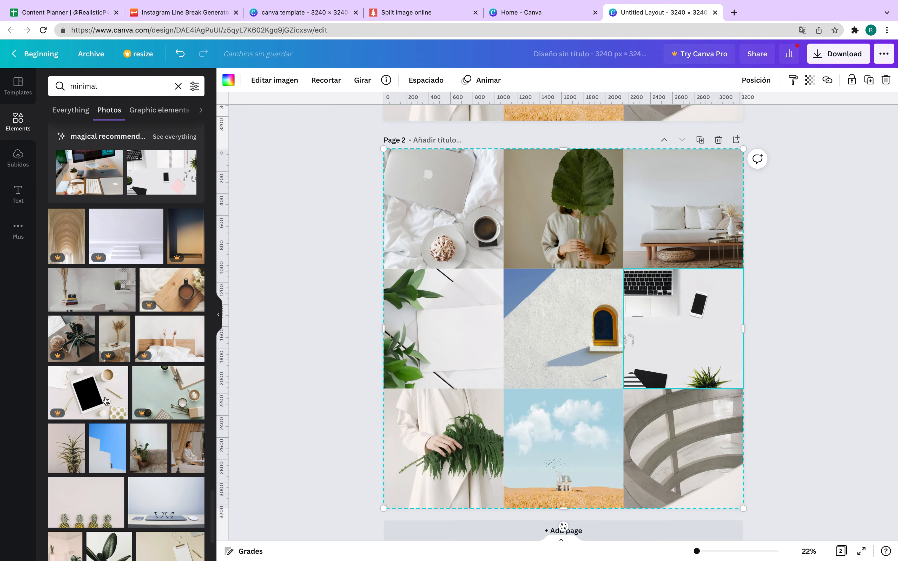
Search the photos for "model" and fill page 2's centre cell with the black-and-white sunglasses portrait and top-middle cell with the woman seen from behind.
{"action": "scroll", "coordinate": [127, 298], "scroll_direction": "down", "scroll_amount": 9}
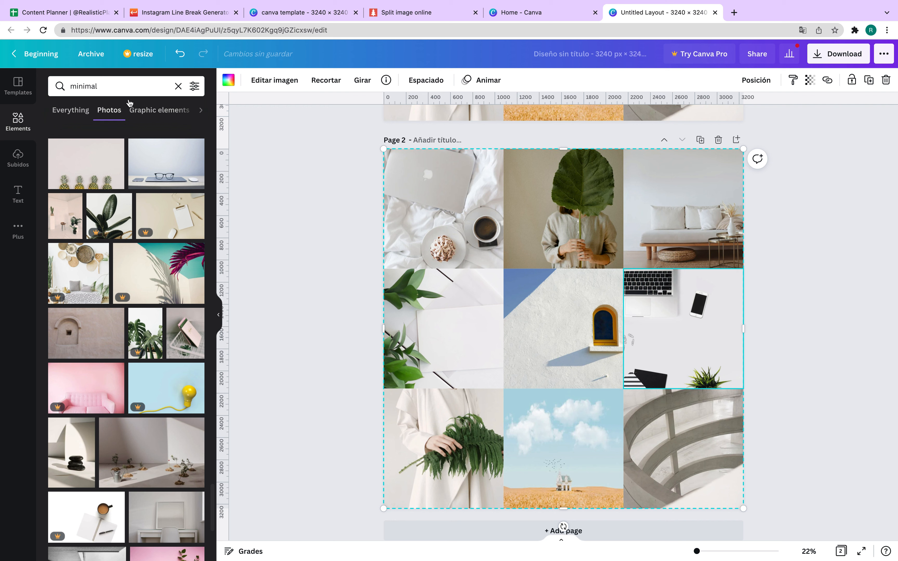
{"action": "left_click", "coordinate": [122, 85]}
{"action": "type", "text": "model"}
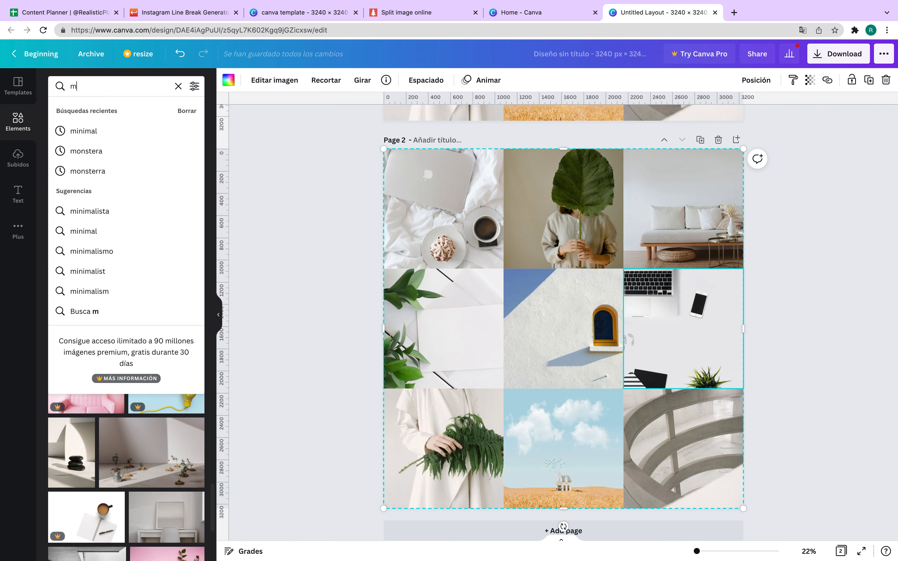
{"action": "key", "text": "Return"}
{"action": "left_click_drag", "start_coordinate": [85, 201], "coordinate": [554, 340]}
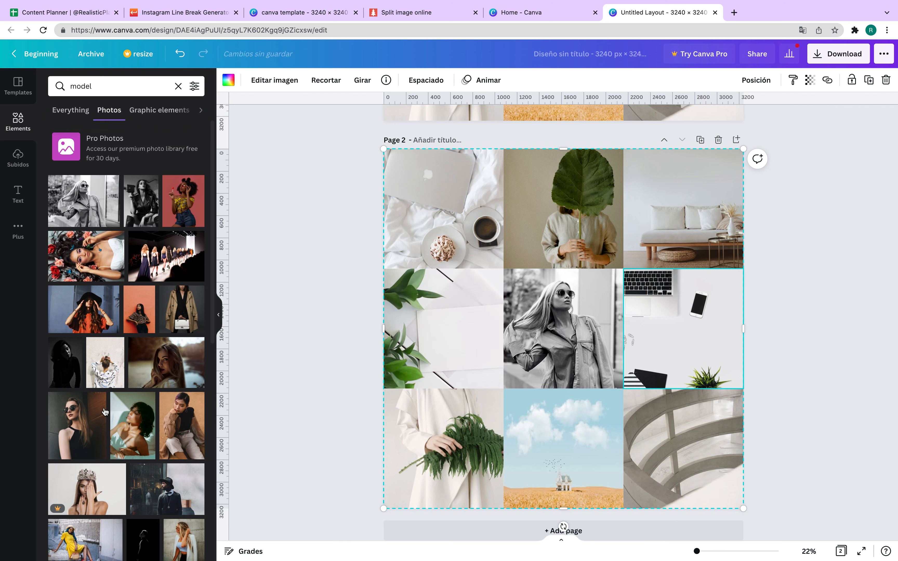
{"action": "scroll", "coordinate": [105, 412], "scroll_direction": "down", "scroll_amount": 1}
{"action": "left_click_drag", "start_coordinate": [106, 361], "coordinate": [589, 234]}
Place the portrait of the dark-haired woman in a pale pink blazer in page 2's top-right cell.
{"action": "scroll", "coordinate": [124, 426], "scroll_direction": "down", "scroll_amount": 8}
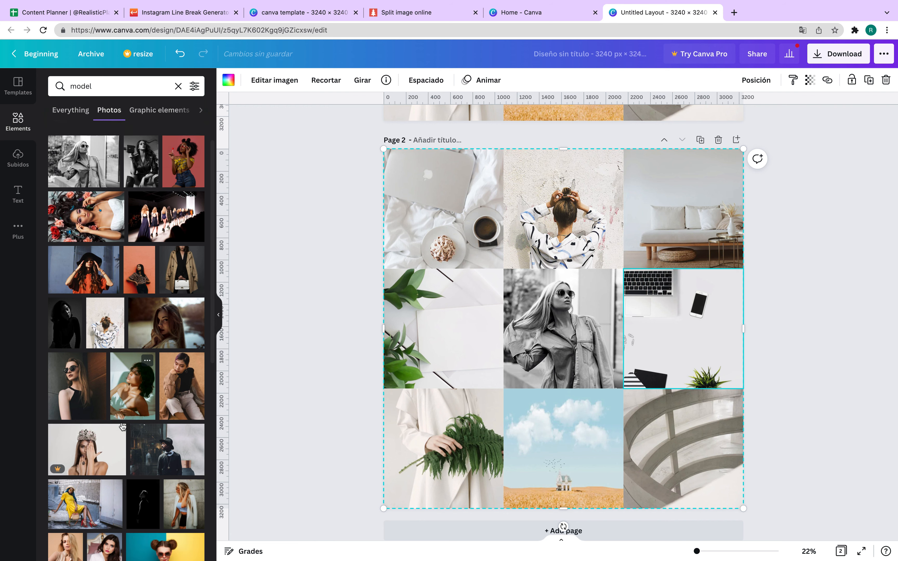
{"action": "scroll", "coordinate": [124, 427], "scroll_direction": "down", "scroll_amount": 3}
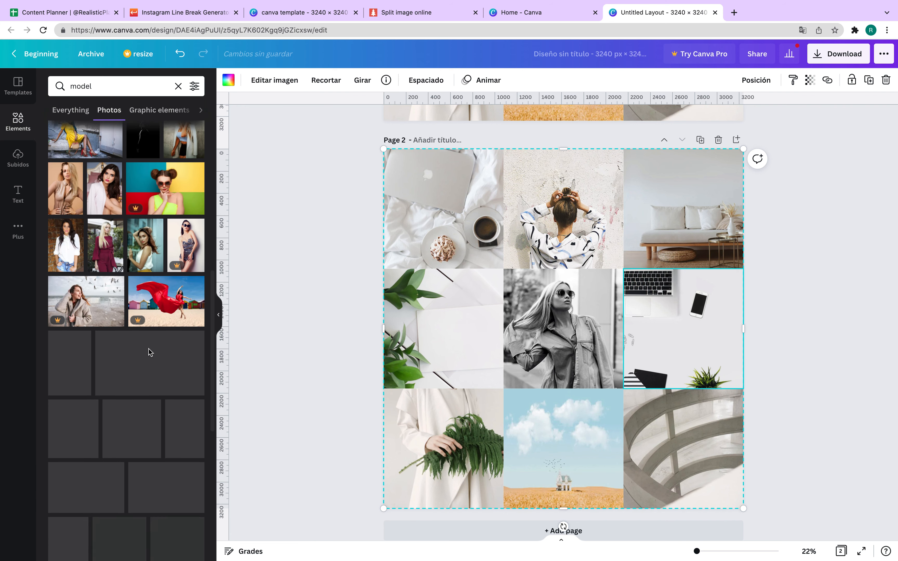
{"action": "scroll", "coordinate": [162, 344], "scroll_direction": "down", "scroll_amount": 2}
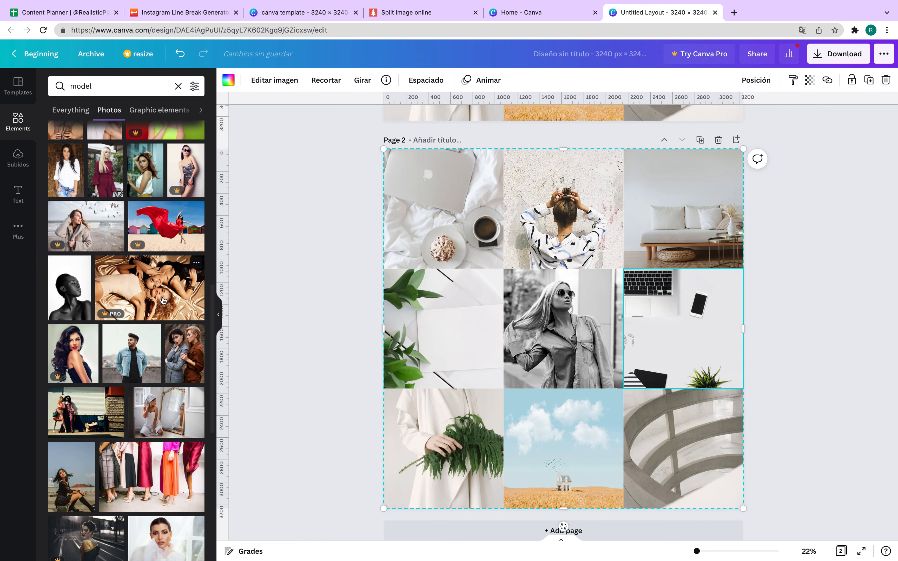
{"action": "scroll", "coordinate": [95, 174], "scroll_direction": "up", "scroll_amount": 3}
{"action": "left_click_drag", "start_coordinate": [113, 227], "coordinate": [432, 395]}
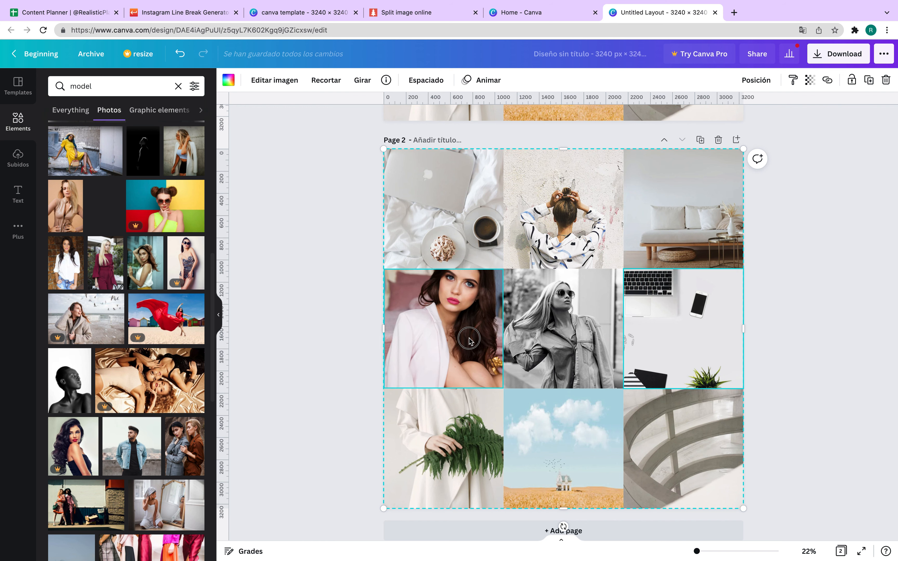
{"action": "left_click_drag", "start_coordinate": [554, 335], "coordinate": [695, 221]}
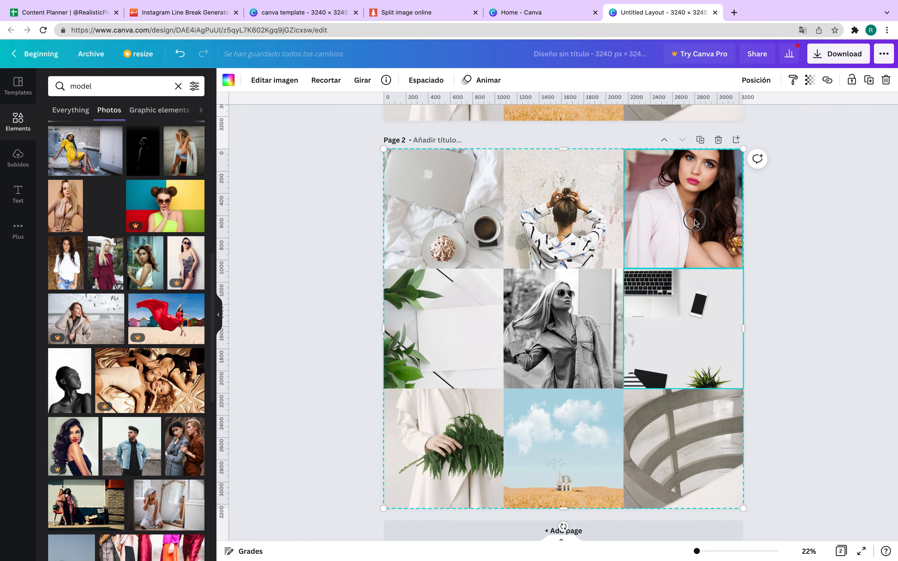
Fill page 2's bottom-right cell with the photo of the woman in a towel beside the gilded mirror.
{"action": "scroll", "coordinate": [160, 417], "scroll_direction": "down", "scroll_amount": 3}
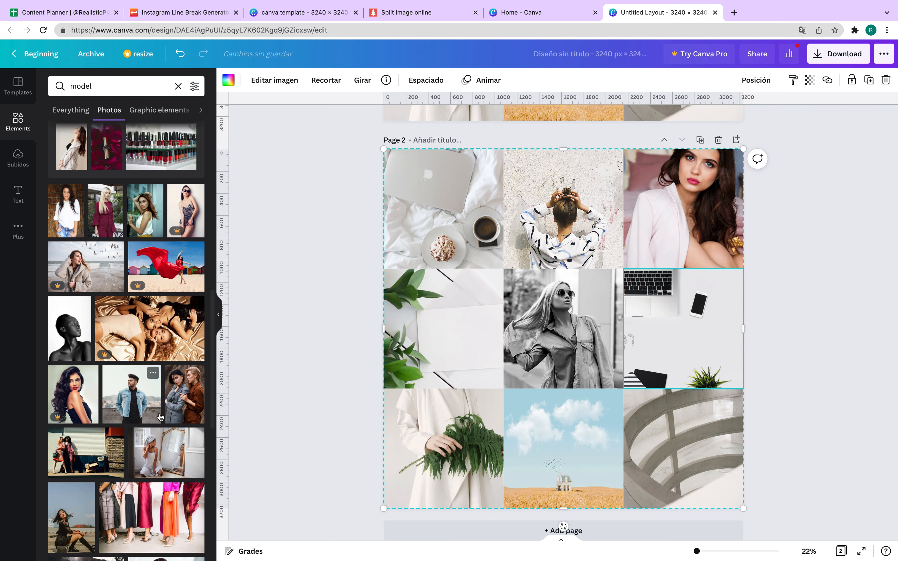
{"action": "scroll", "coordinate": [160, 417], "scroll_direction": "down", "scroll_amount": 4}
{"action": "left_click_drag", "start_coordinate": [167, 240], "coordinate": [740, 470]}
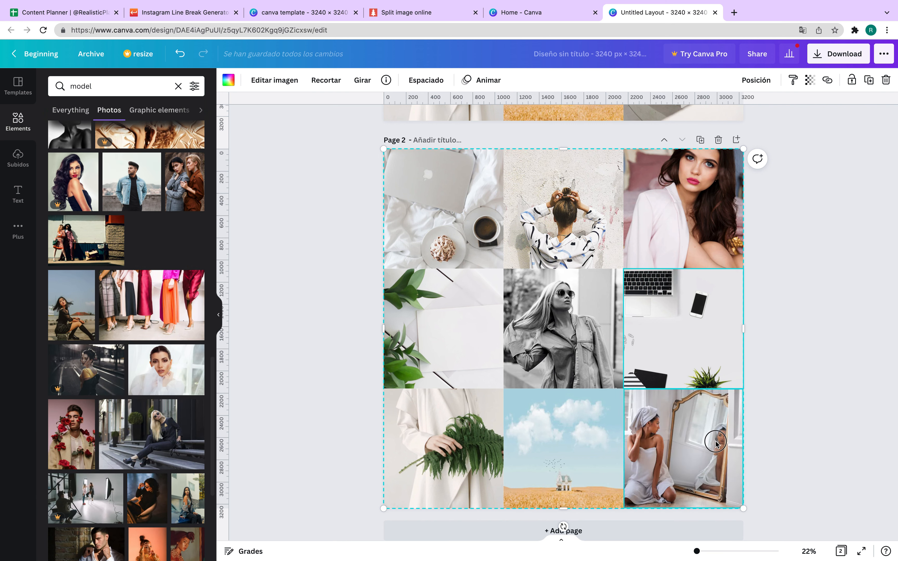
{"action": "left_click_drag", "start_coordinate": [715, 442], "coordinate": [715, 442]}
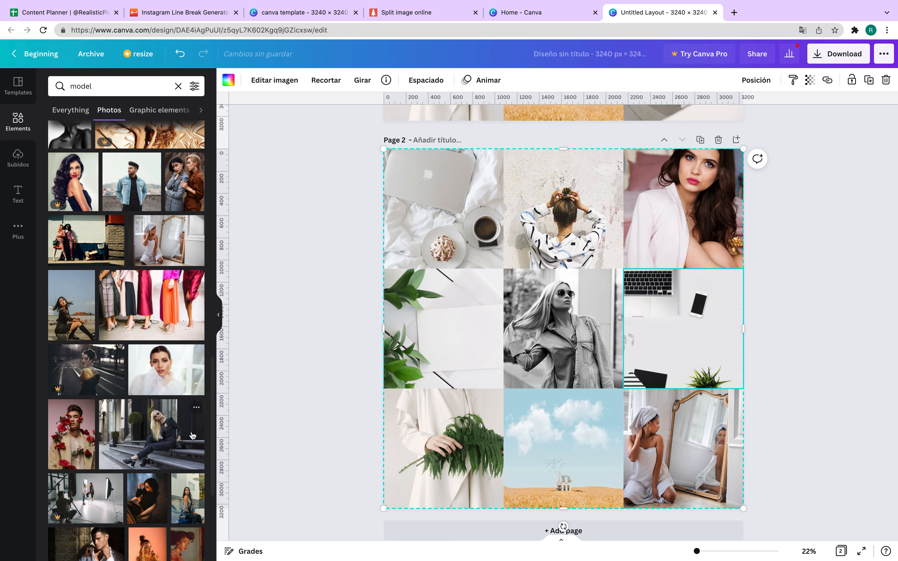
Search the photos for "black and white" and place the glass-roof photo in page 2's middle-right cell and the cloud photo in its top-right cell.
{"action": "scroll", "coordinate": [191, 434], "scroll_direction": "down", "scroll_amount": 10}
{"action": "left_click", "coordinate": [100, 88]}
{"action": "double_click", "coordinate": [100, 87]}
{"action": "type", "text": "black and white"}
{"action": "key", "text": "Return"}
{"action": "left_click_drag", "start_coordinate": [111, 186], "coordinate": [686, 326]}
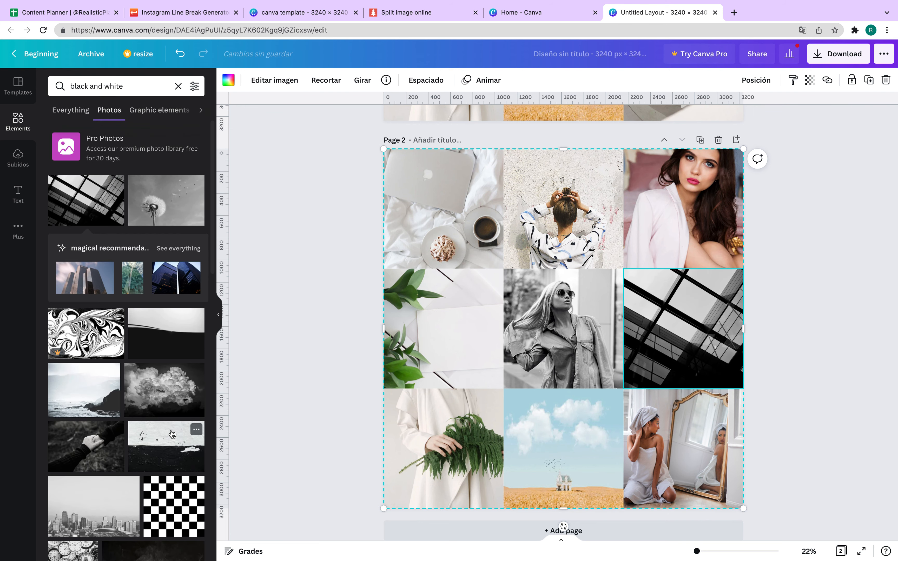
{"action": "left_click_drag", "start_coordinate": [150, 285], "coordinate": [442, 306]}
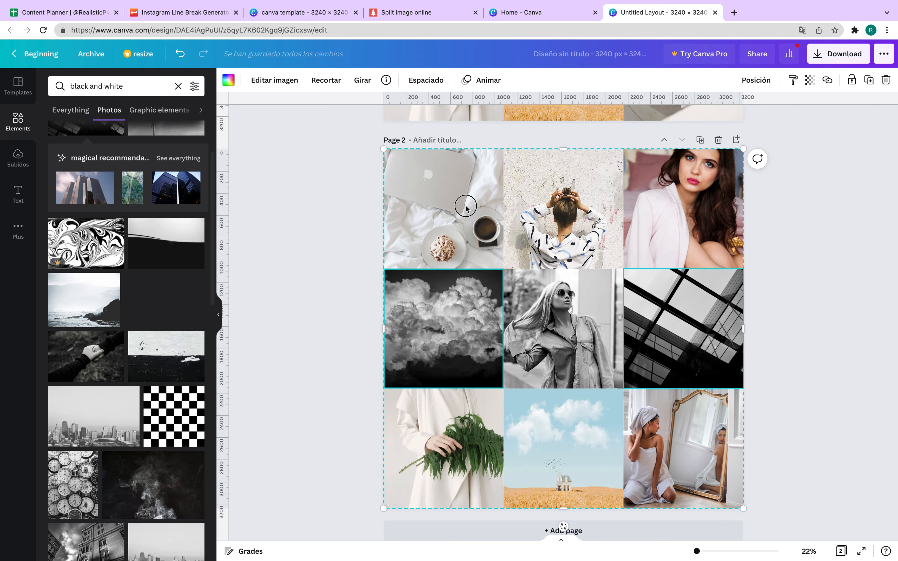
{"action": "left_click_drag", "start_coordinate": [466, 208], "coordinate": [683, 172]}
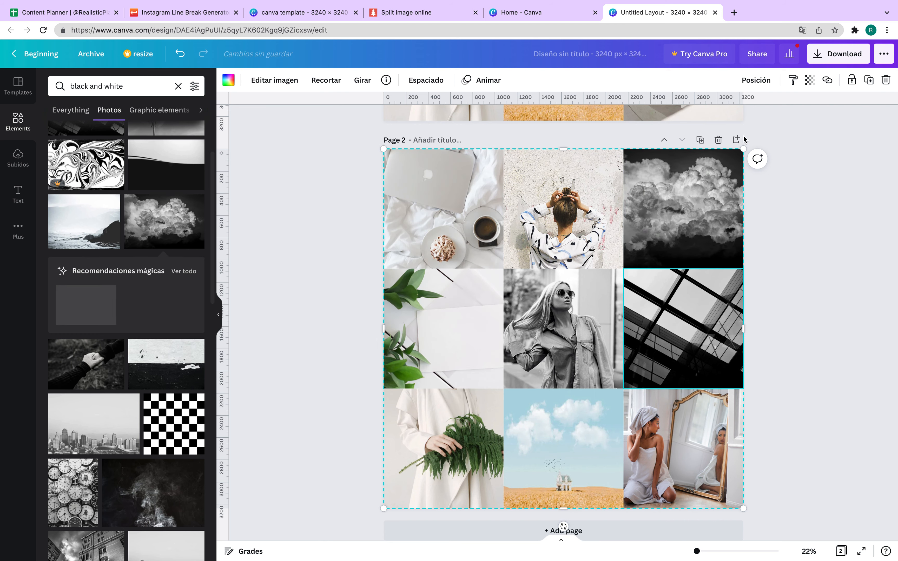
Duplicate page 2 and return to page 1.
{"action": "left_click", "coordinate": [700, 139]}
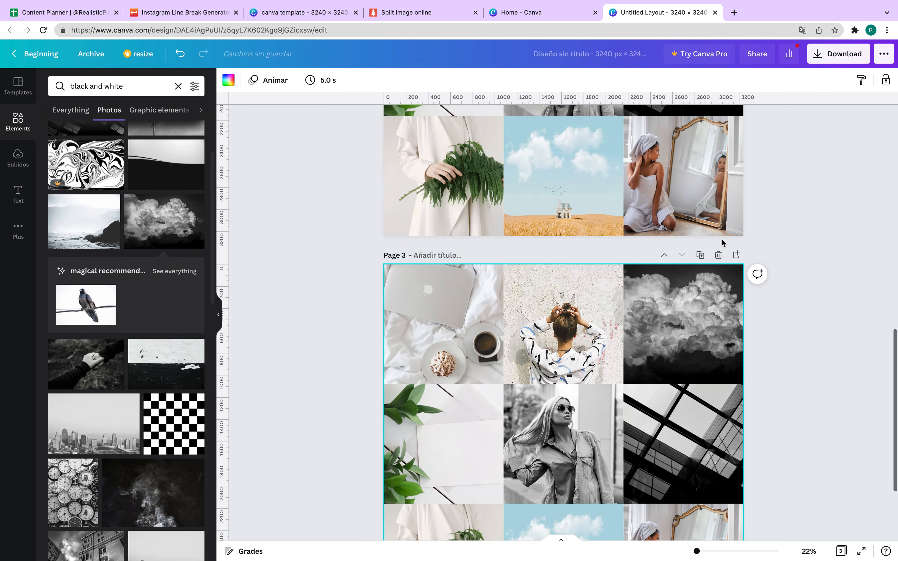
{"action": "scroll", "coordinate": [723, 243], "scroll_direction": "up", "scroll_amount": 20}
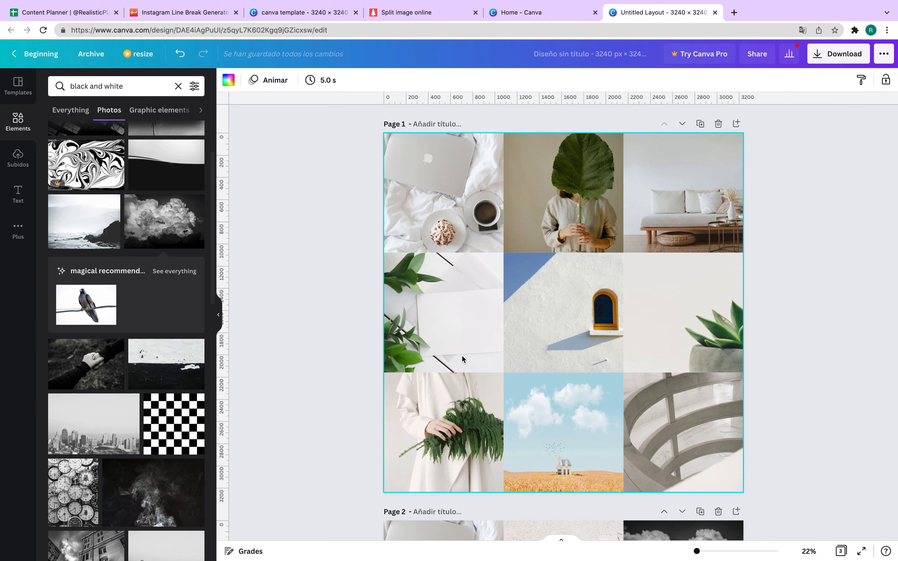
Rename the design "ig imges" and download all three pages as PNG files.
{"action": "scroll", "coordinate": [462, 359], "scroll_direction": "down", "scroll_amount": 1}
{"action": "scroll", "coordinate": [462, 359], "scroll_direction": "down", "scroll_amount": 20}
{"action": "scroll", "coordinate": [529, 274], "scroll_direction": "up", "scroll_amount": 20}
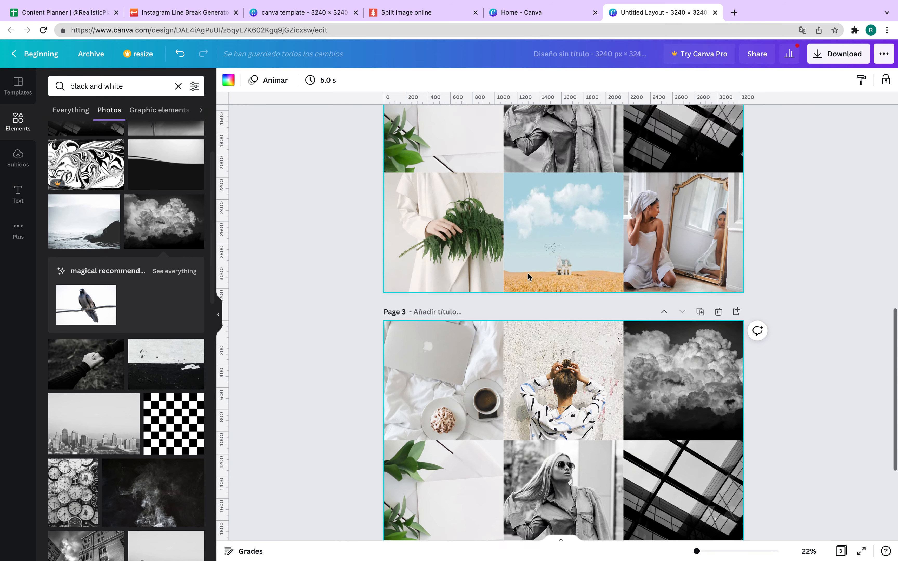
{"action": "left_click", "coordinate": [607, 53]}
{"action": "type", "text": "g im,"}
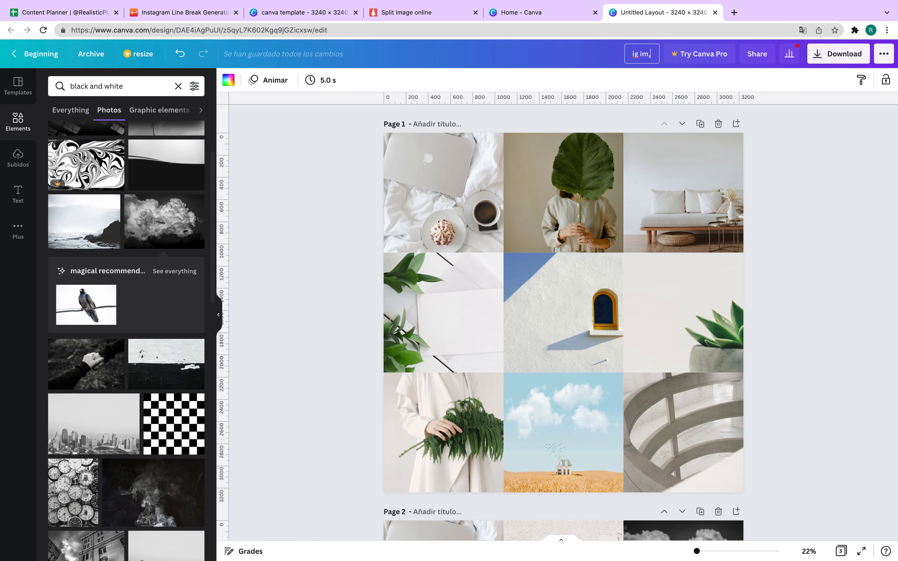
{"action": "key", "text": "BackSpace"}
{"action": "type", "text": "ges"}
{"action": "left_click", "coordinate": [847, 60]}
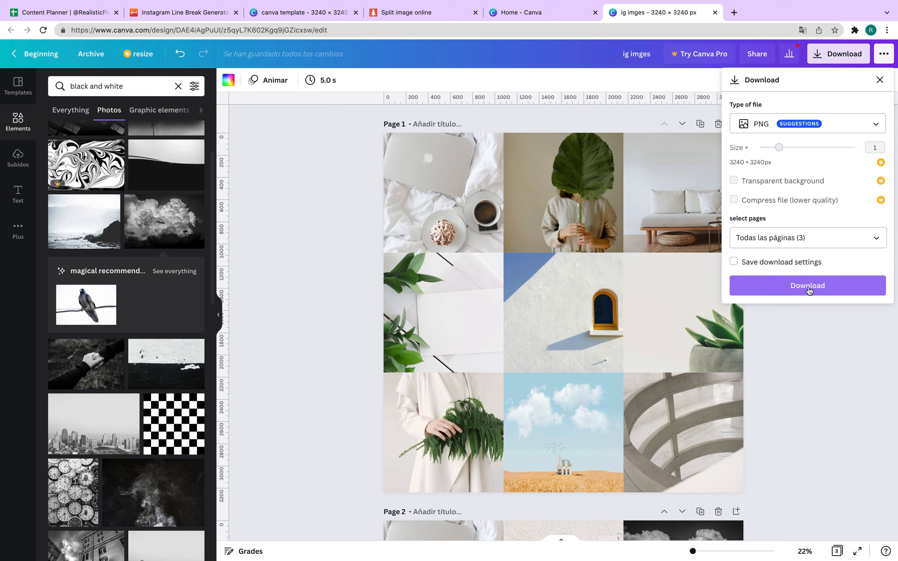
{"action": "left_click", "coordinate": [799, 289]}
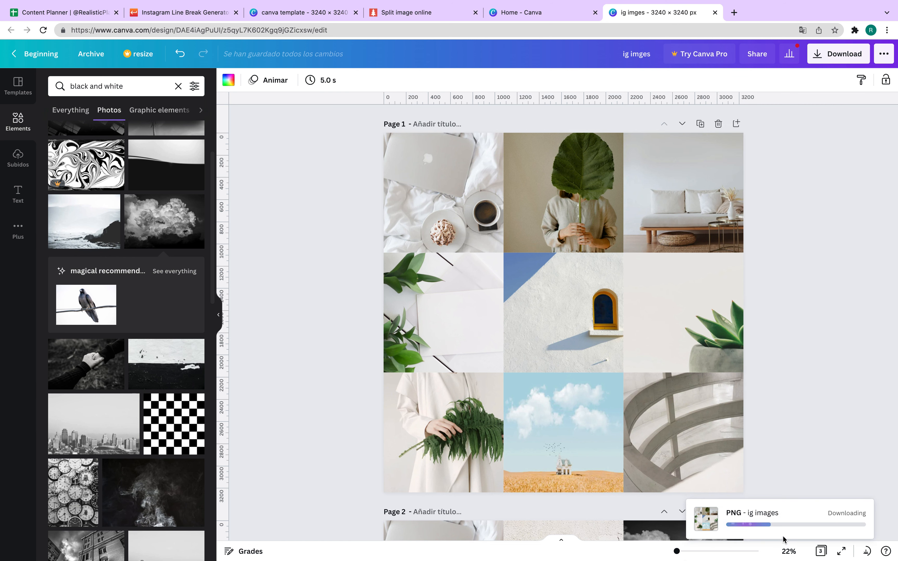
Switch to the PineTools Split Image page and set the output image quality to 100.
{"action": "left_click", "coordinate": [420, 15]}
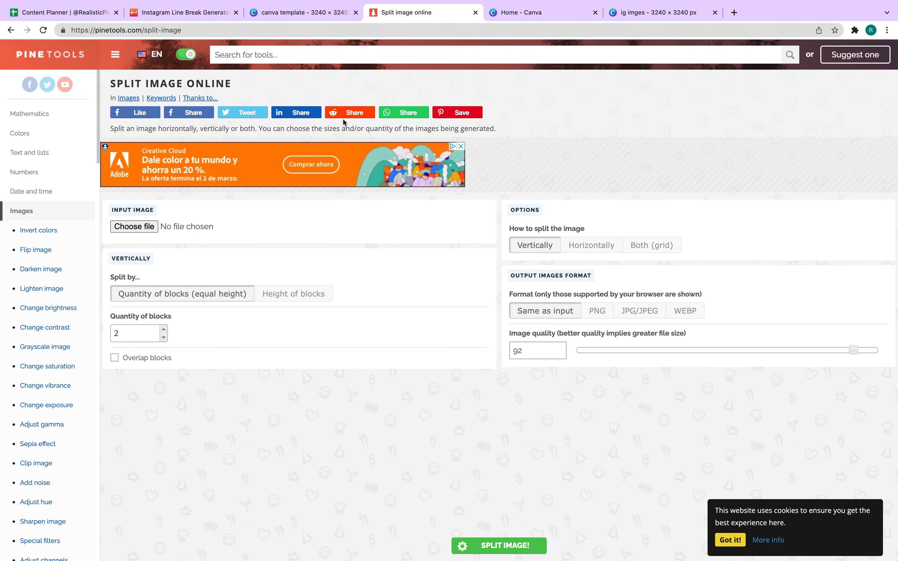
{"action": "left_click", "coordinate": [100, 31]}
{"action": "left_click", "coordinate": [244, 34]}
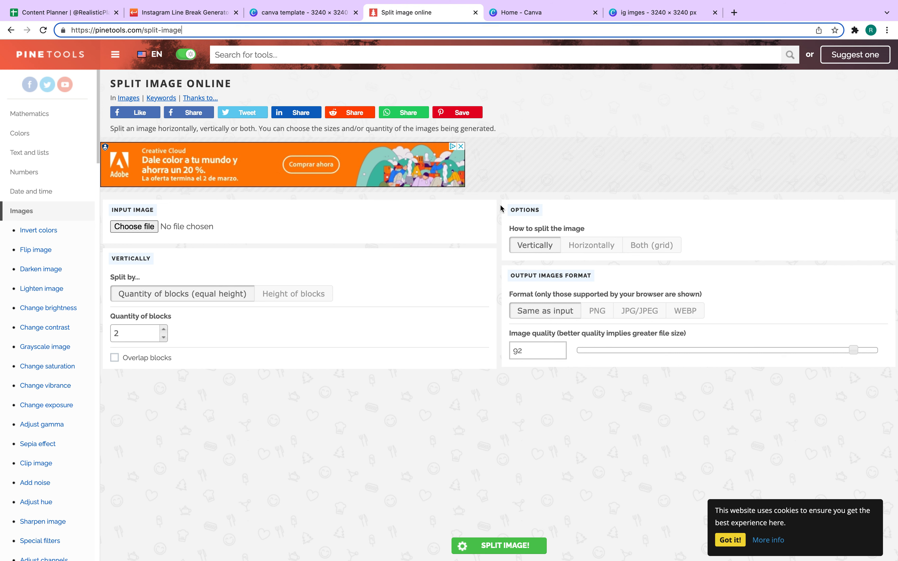
{"action": "double_click", "coordinate": [548, 351]}
{"action": "type", "text": "100"}
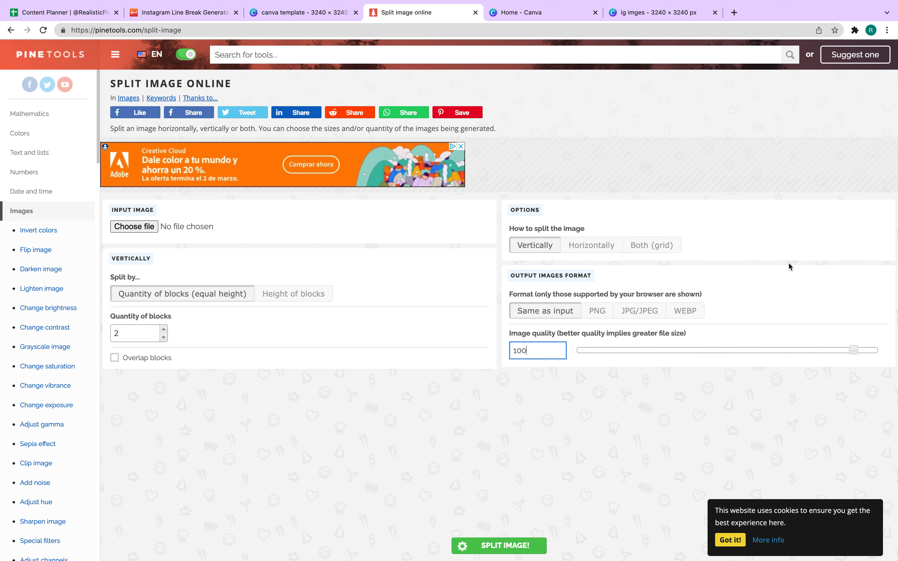
Set the image to split both ways as a grid, with 3 blocks vertically and 3 blocks horizontally.
{"action": "left_click", "coordinate": [649, 248]}
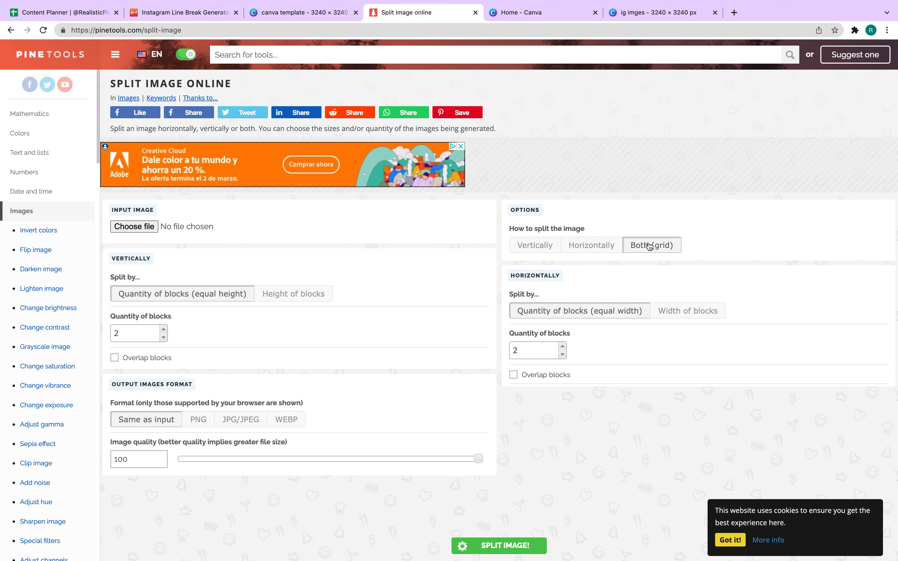
{"action": "left_click", "coordinate": [563, 347]}
{"action": "left_click", "coordinate": [163, 329]}
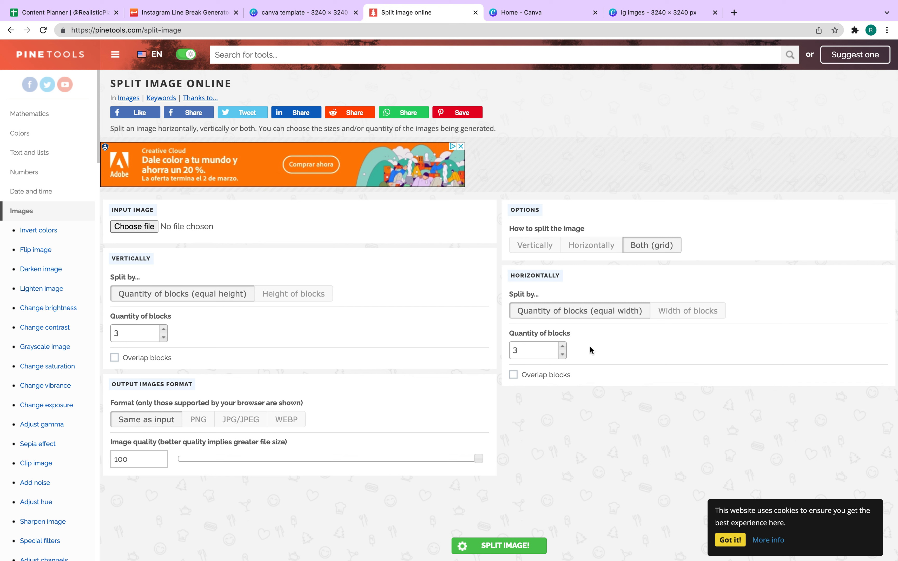
{"action": "left_click_drag", "start_coordinate": [121, 259], "coordinate": [568, 280]}
{"action": "left_click", "coordinate": [447, 277]}
Return to the ig imges design in Canva, unzip the downloaded ig imges.zip and view the PNG files in its folder.
{"action": "left_click", "coordinate": [321, 13]}
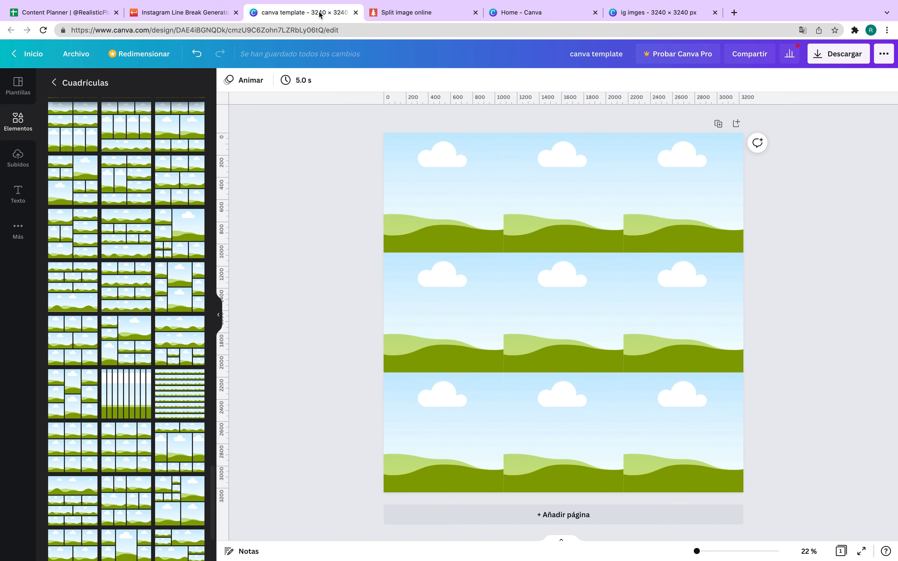
{"action": "left_click", "coordinate": [446, 13]}
{"action": "left_click", "coordinate": [538, 13]}
{"action": "left_click", "coordinate": [665, 13]}
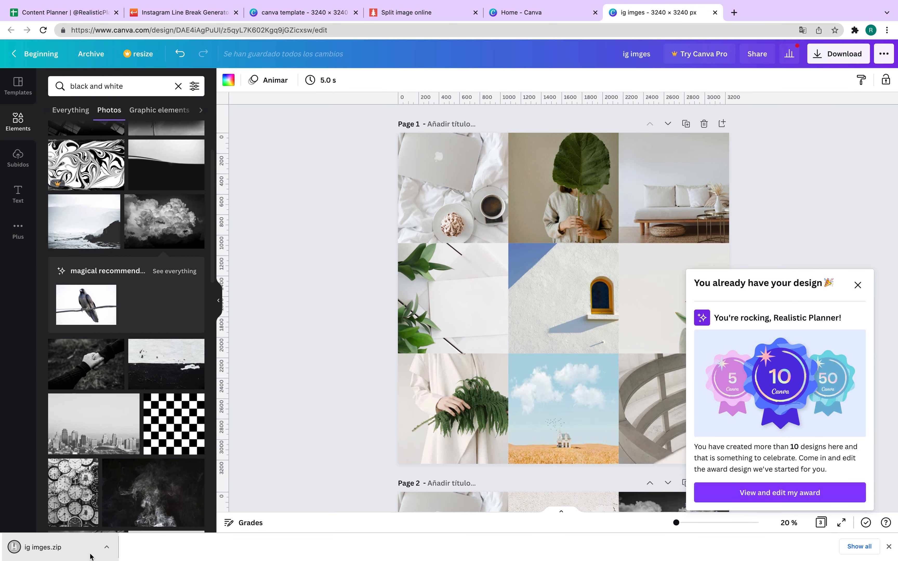
{"action": "left_click", "coordinate": [51, 548]}
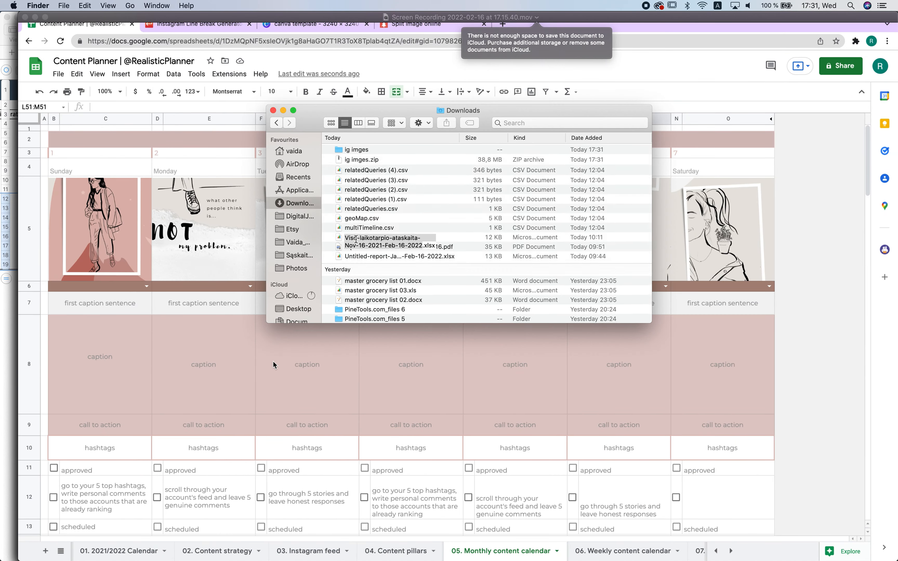
{"action": "double_click", "coordinate": [358, 150]}
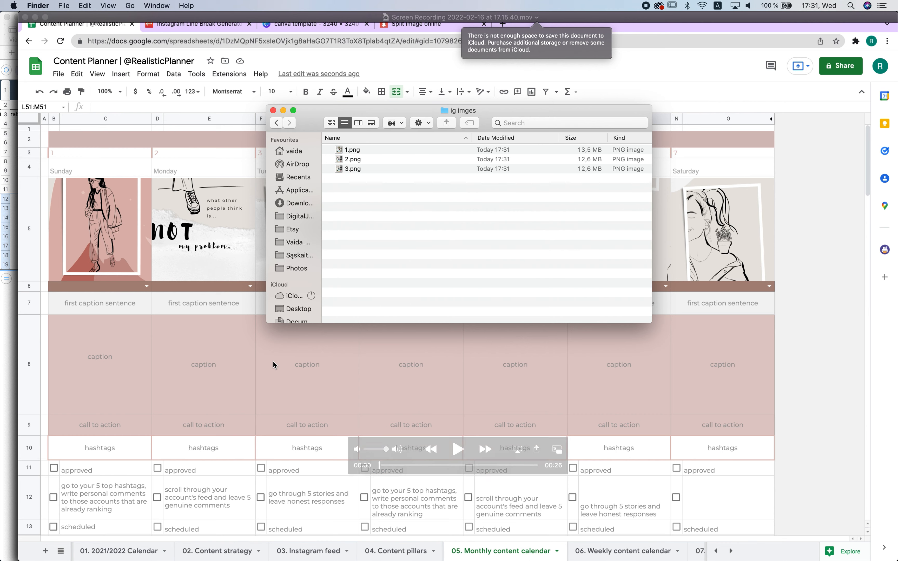
{"action": "left_click", "coordinate": [112, 543]}
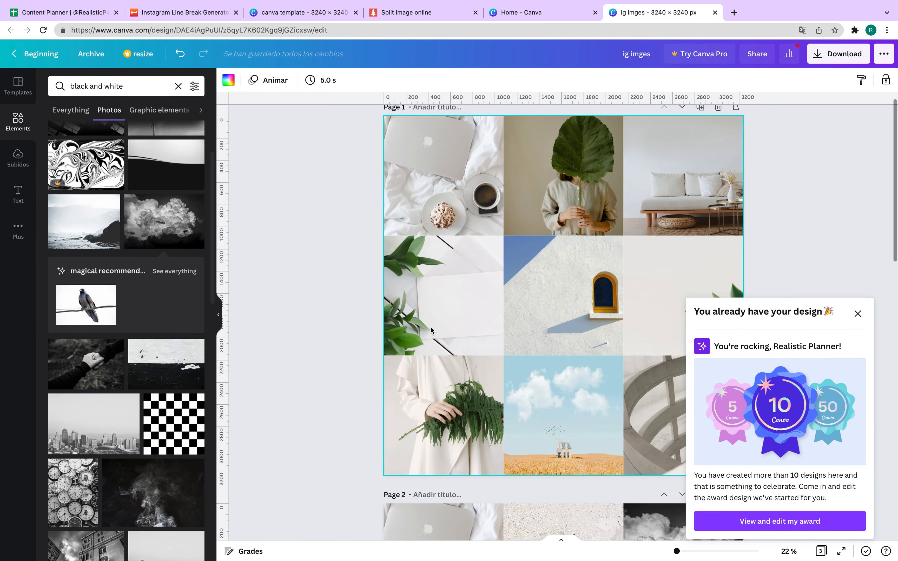
Back in PineTools, load 1.png from the ig imges folder in Downloads as the input image.
{"action": "left_click", "coordinate": [421, 12]}
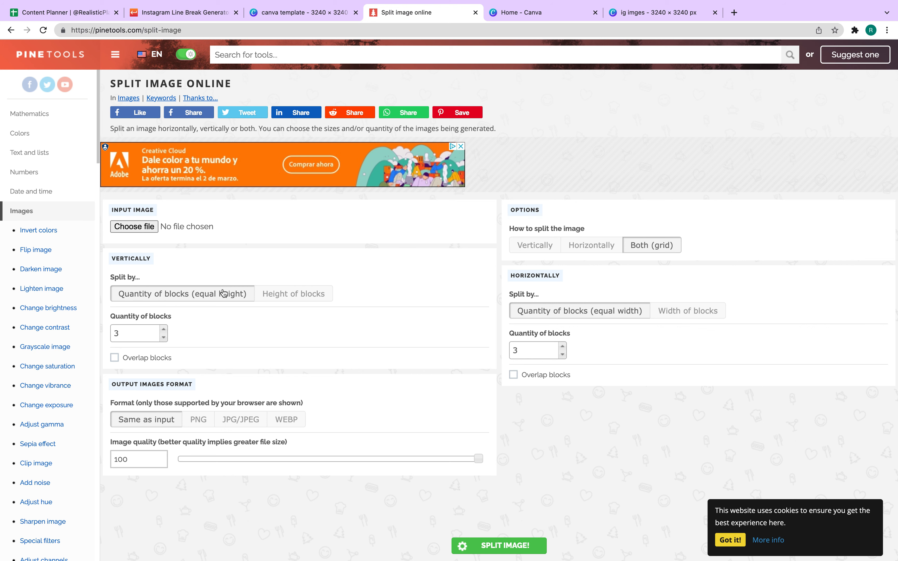
{"action": "left_click", "coordinate": [134, 227]}
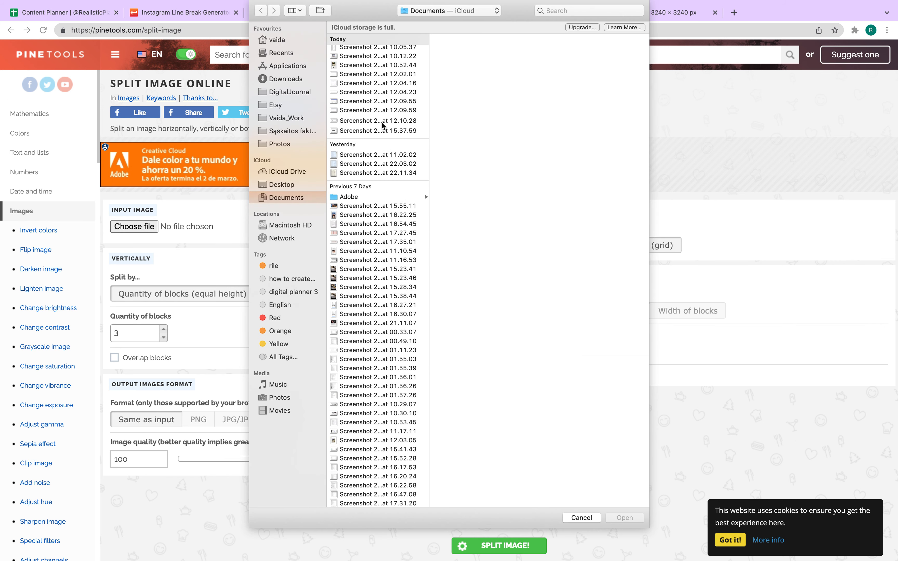
{"action": "left_click", "coordinate": [285, 79]}
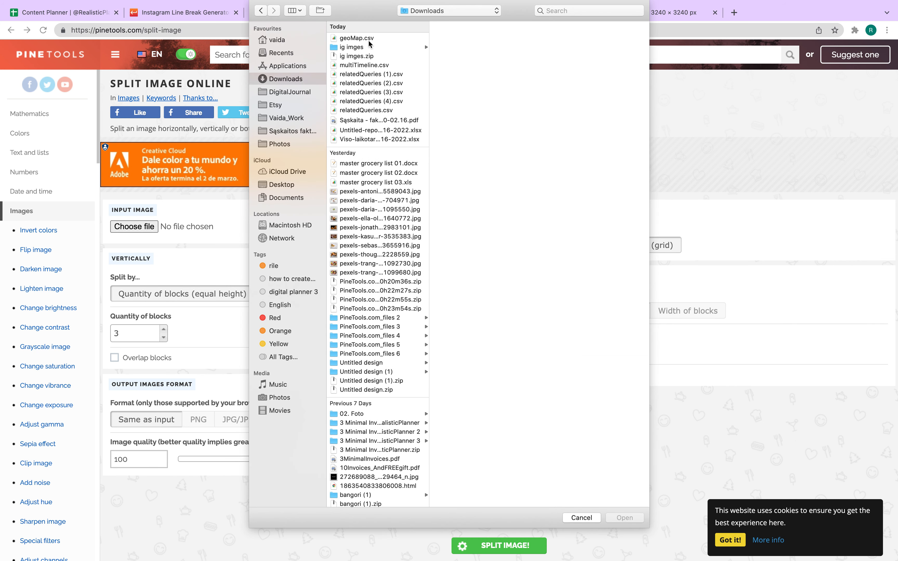
{"action": "left_click", "coordinate": [365, 48]}
{"action": "left_click", "coordinate": [490, 37]}
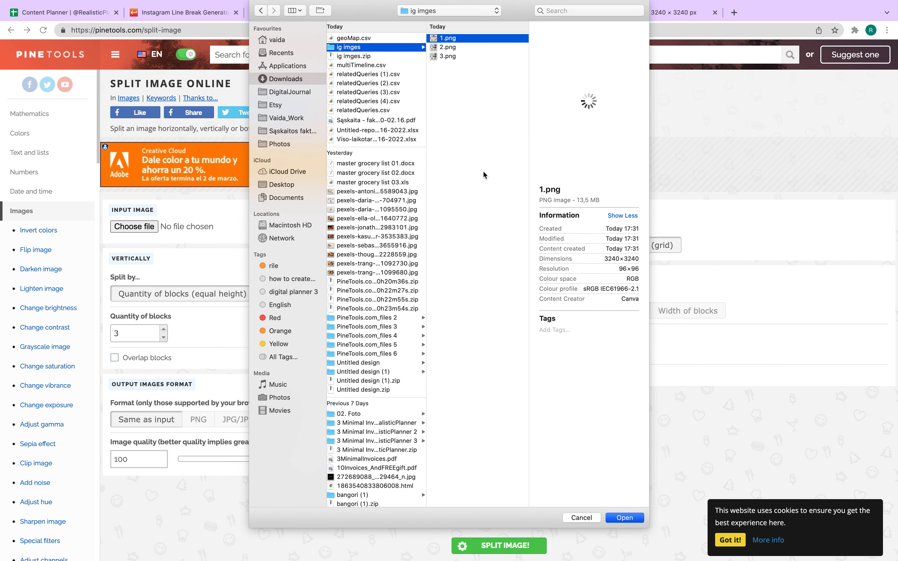
{"action": "key", "text": "Return"}
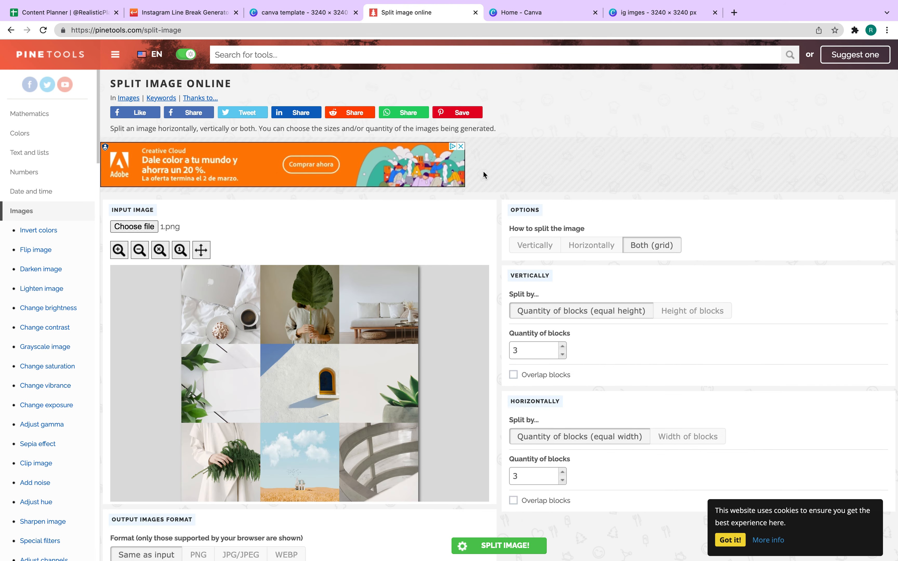
Split 1.png into the three-by-three grid and download all pieces as a zip file.
{"action": "scroll", "coordinate": [456, 263], "scroll_direction": "down", "scroll_amount": 3}
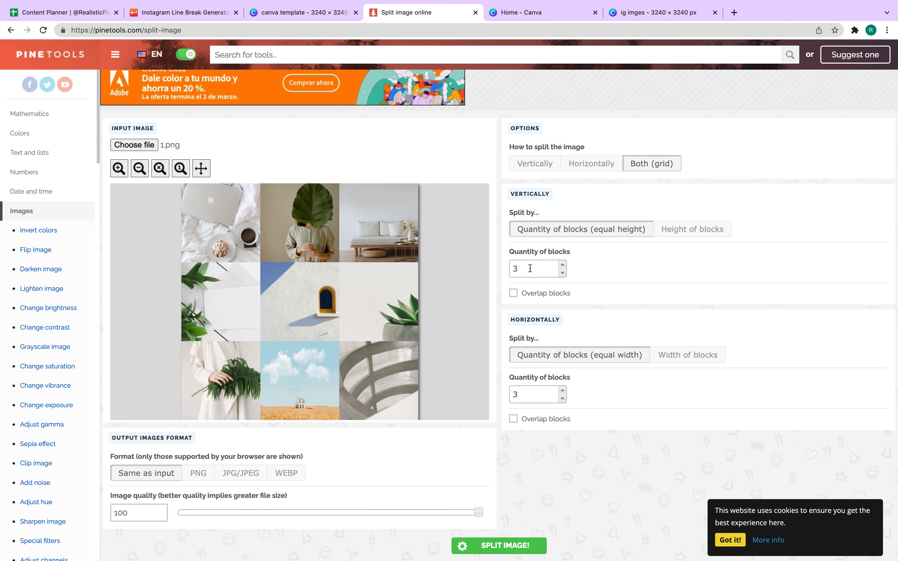
{"action": "left_click", "coordinate": [485, 547]}
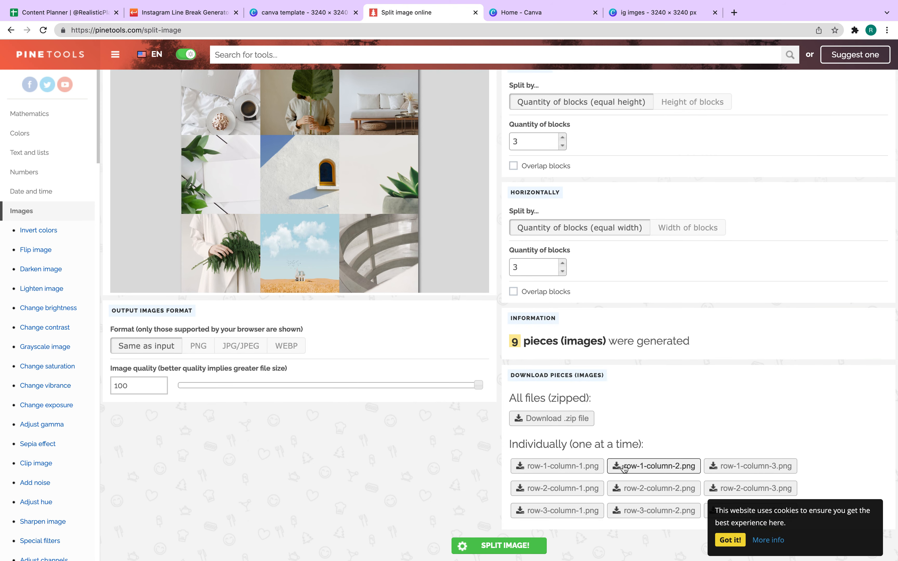
{"action": "left_click", "coordinate": [535, 420]}
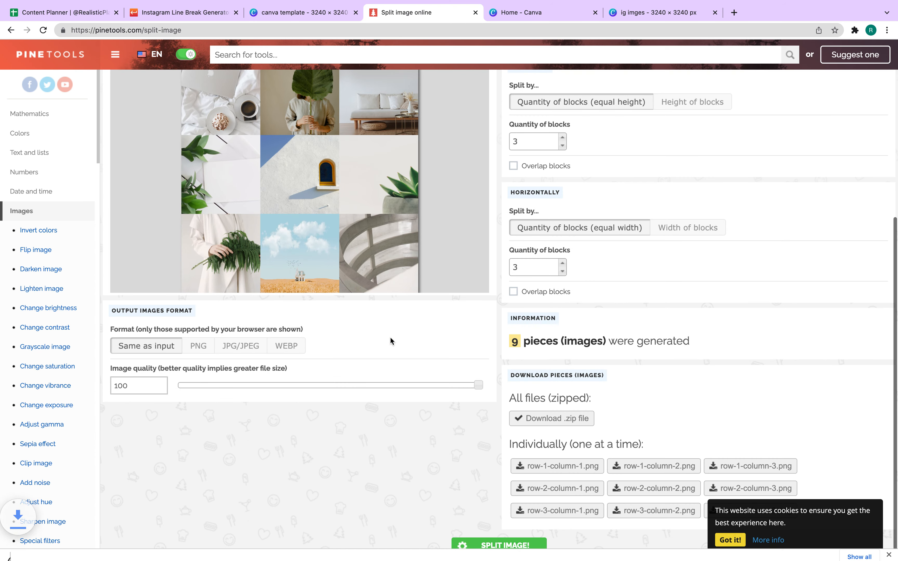
Replace the input image with 2.png from the ig imges folder.
{"action": "scroll", "coordinate": [313, 267], "scroll_direction": "up", "scroll_amount": 5}
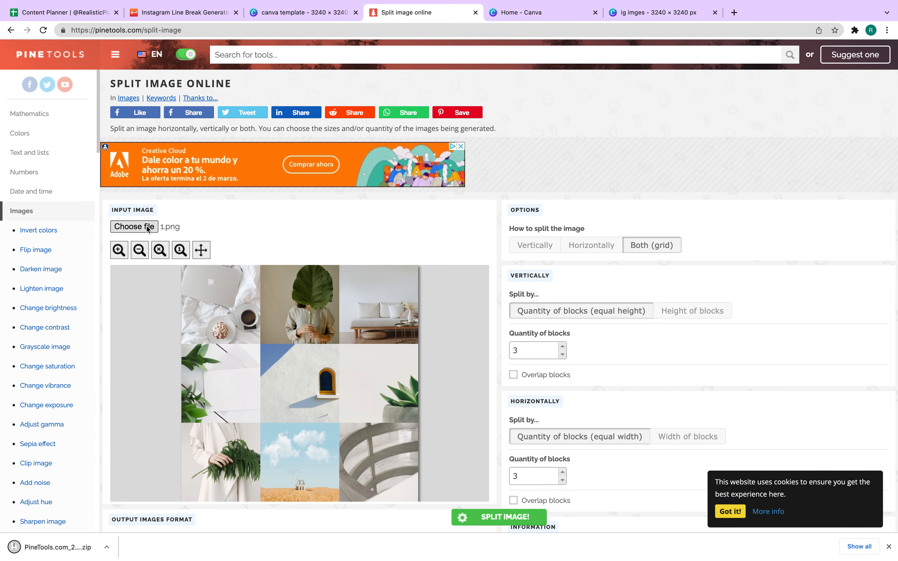
{"action": "left_click", "coordinate": [207, 230]}
{"action": "left_click", "coordinate": [348, 56]}
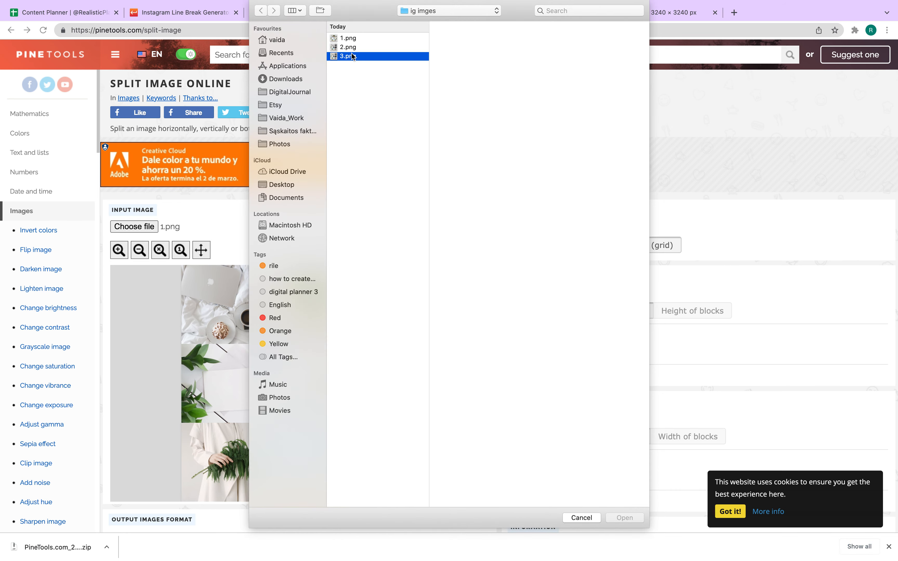
{"action": "double_click", "coordinate": [351, 47]}
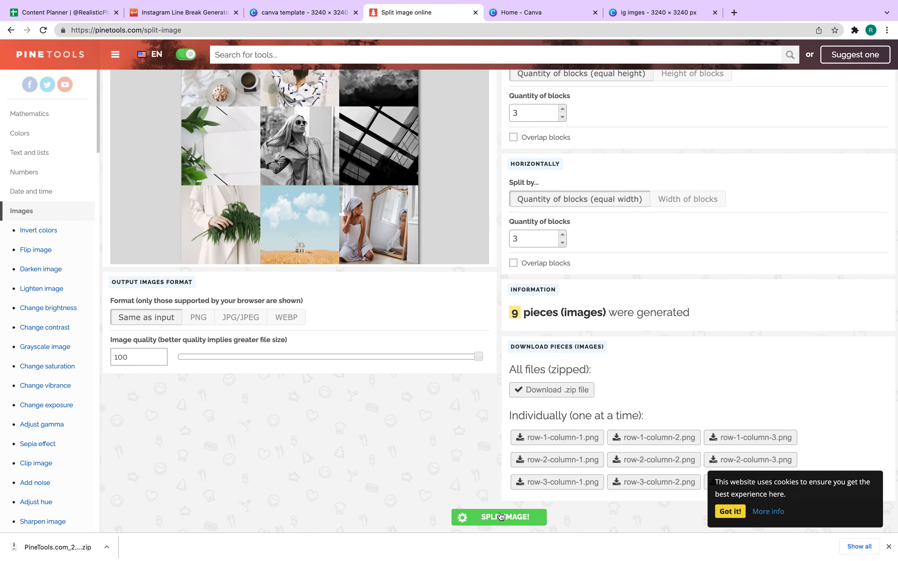
Split 2.png into the three-by-three grid, dismiss the cookie notice and download all pieces as a zip file.
{"action": "left_click", "coordinate": [489, 519]}
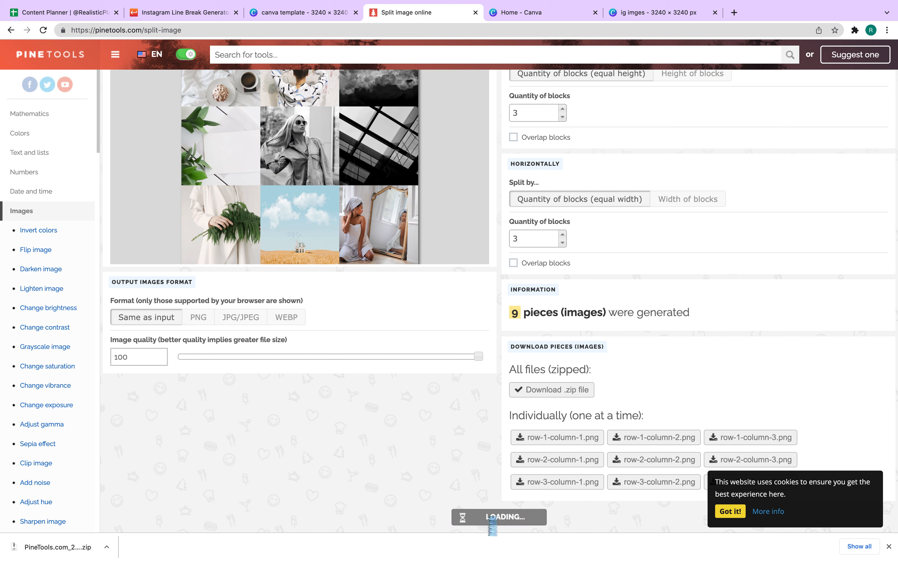
{"action": "left_click", "coordinate": [729, 512]}
{"action": "left_click", "coordinate": [571, 390]}
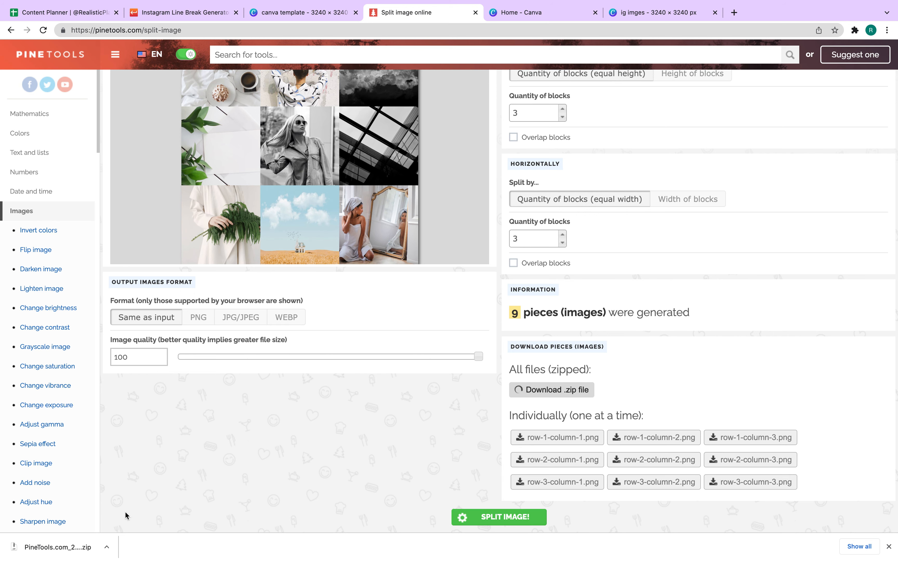
{"action": "left_click", "coordinate": [69, 545]}
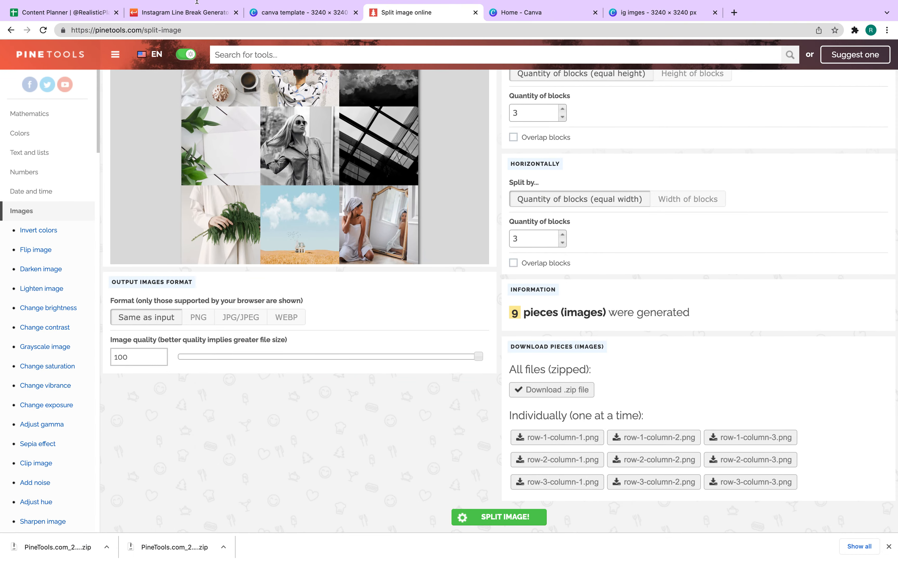
Switch to the Content Planner spreadsheet, select cell C12 on the Instagram feed sheet and view the options for inserting an image.
{"action": "left_click", "coordinate": [88, 13]}
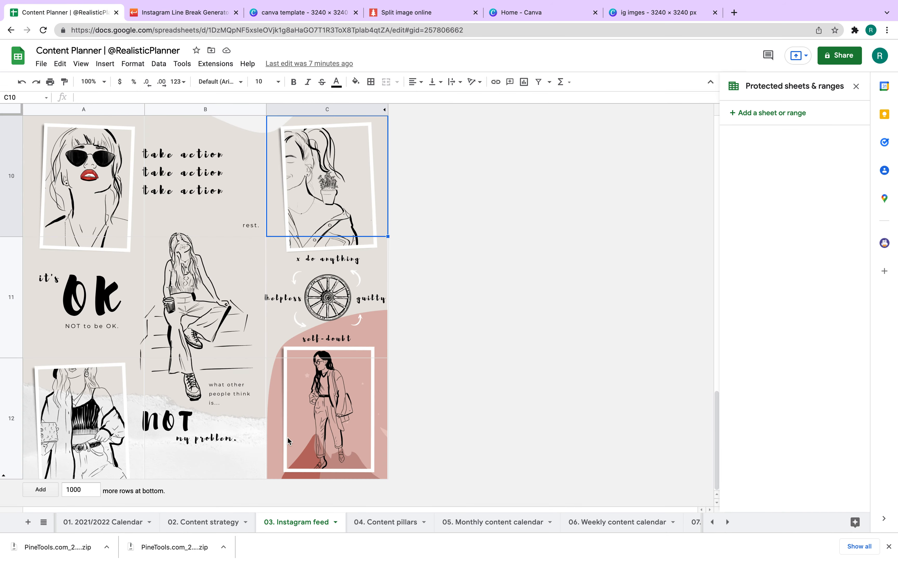
{"action": "left_click", "coordinate": [325, 400]}
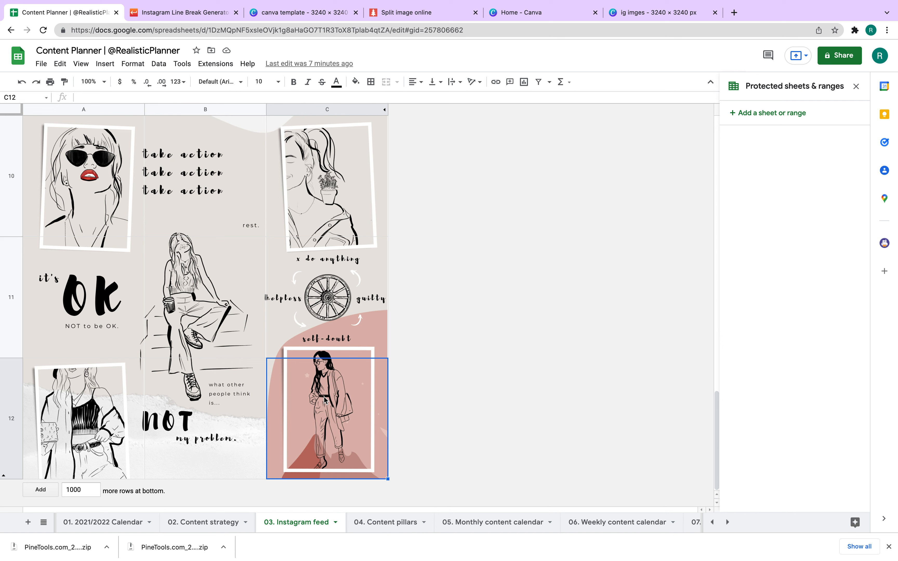
{"action": "left_click", "coordinate": [105, 64]}
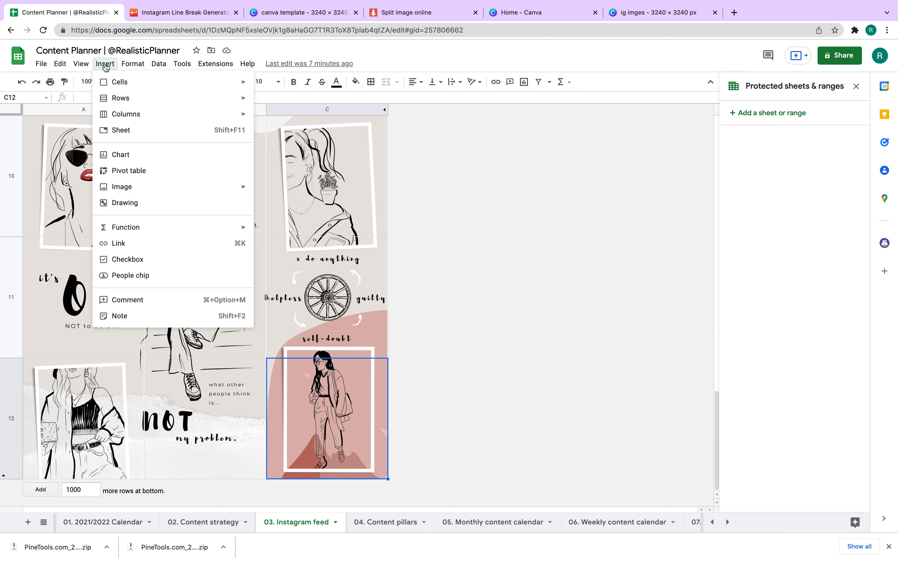
{"action": "mouse_move", "coordinate": [243, 187]}
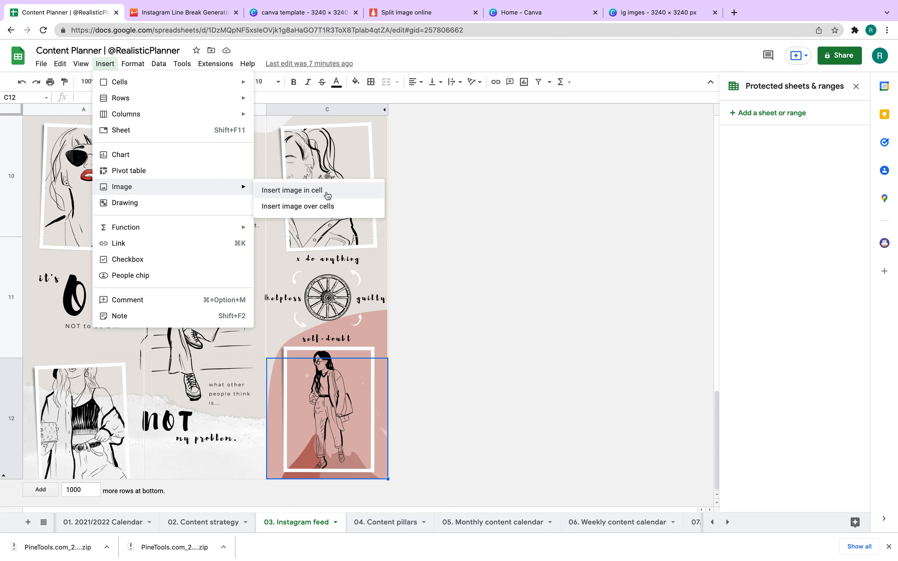
{"action": "left_click", "coordinate": [889, 547]}
{"action": "left_click", "coordinate": [472, 381]}
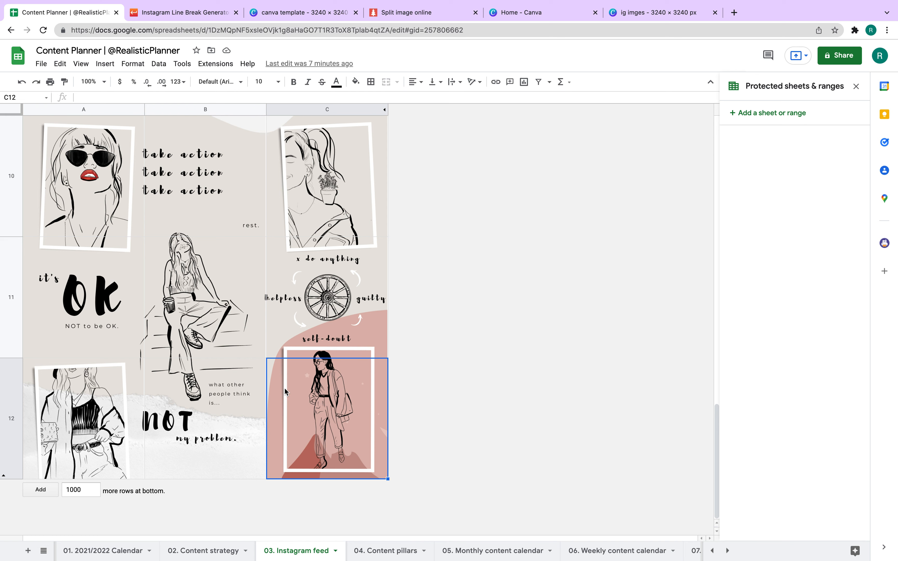
{"action": "type", "text": "1"}
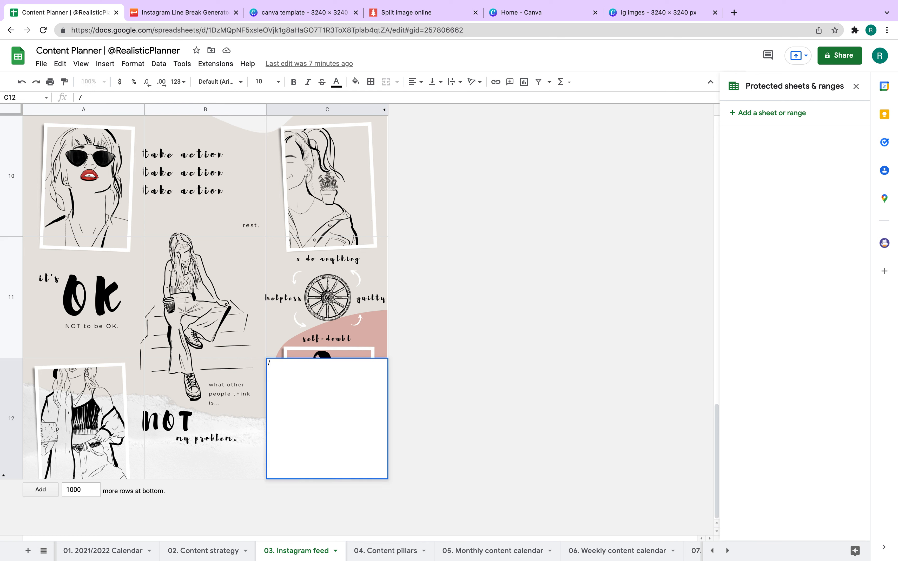
{"action": "key", "text": "Escape"}
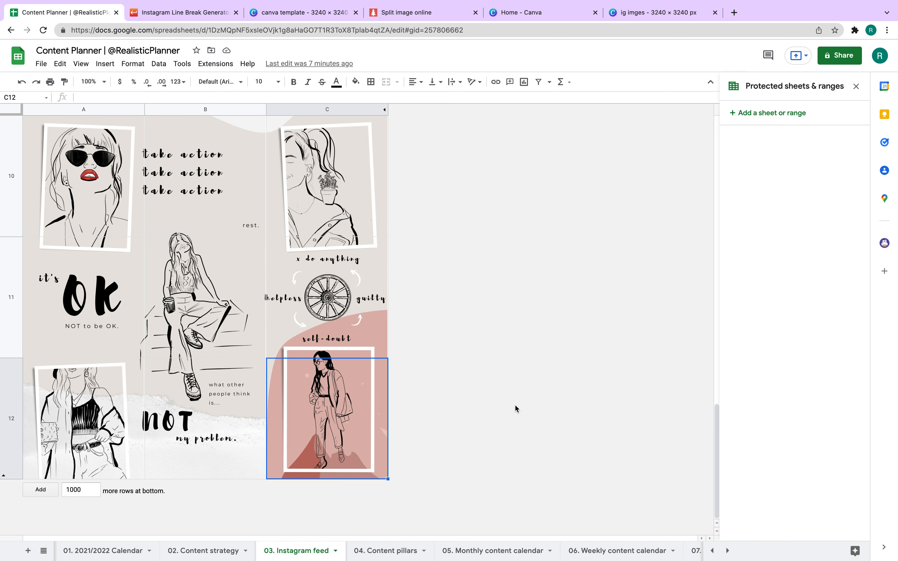
Insert row-1-column-1.png from the PineTools.com_files 7 download folder as an image in cell C12.
{"action": "key", "text": "alt+slash"}
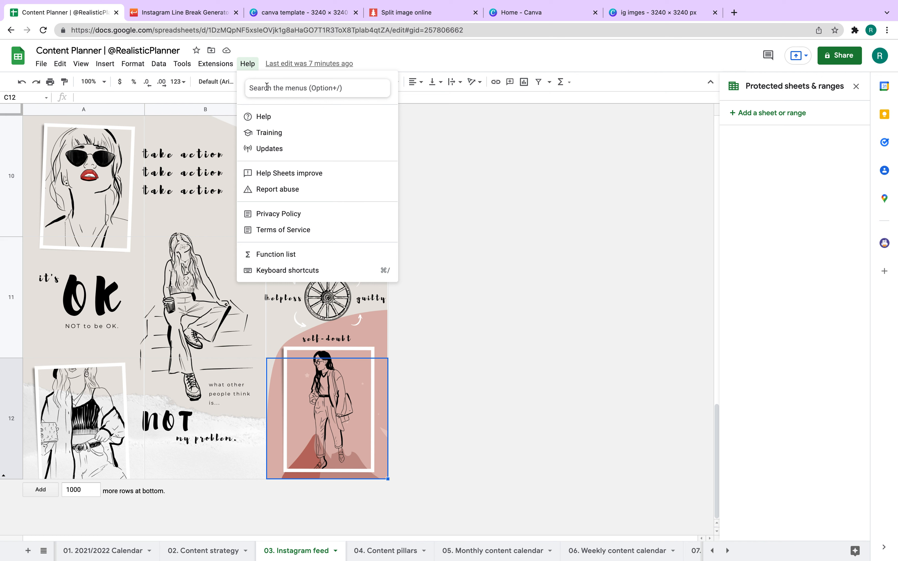
{"action": "type", "text": "i"}
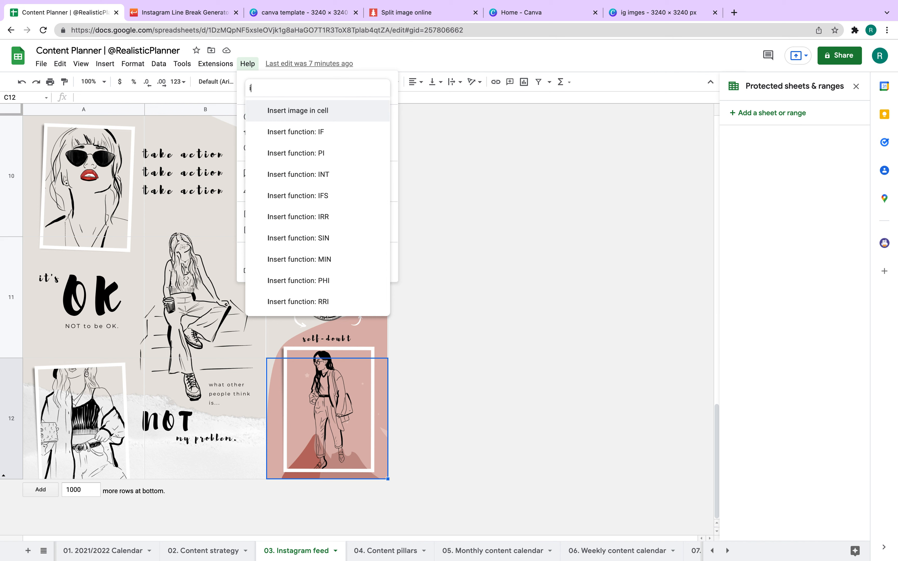
{"action": "left_click", "coordinate": [292, 118]}
{"action": "left_click", "coordinate": [450, 364]}
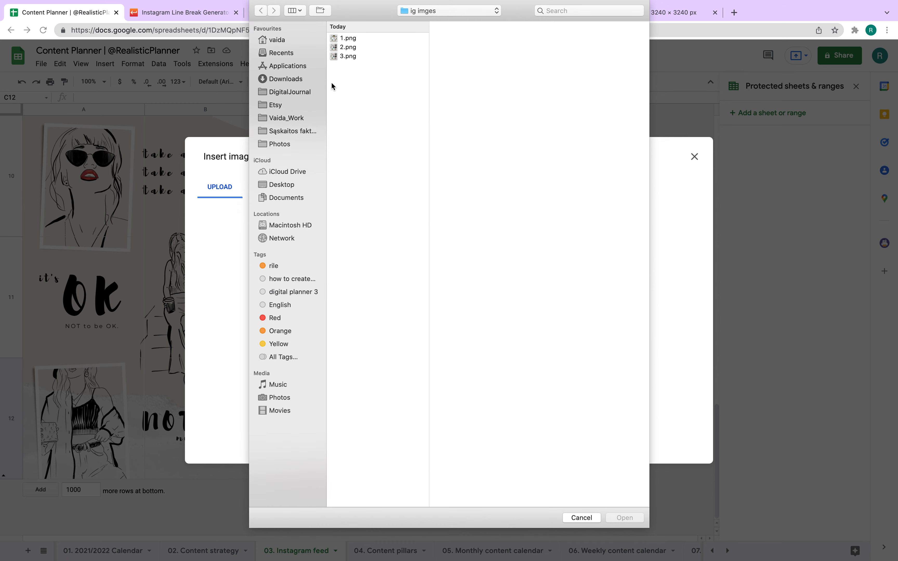
{"action": "left_click", "coordinate": [307, 80]}
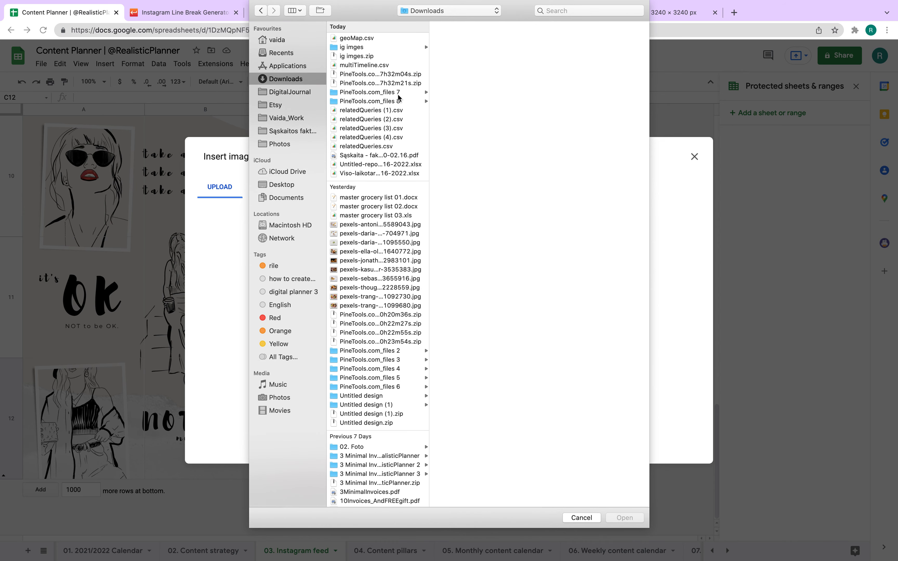
{"action": "left_click", "coordinate": [382, 92]}
{"action": "left_click", "coordinate": [460, 38]}
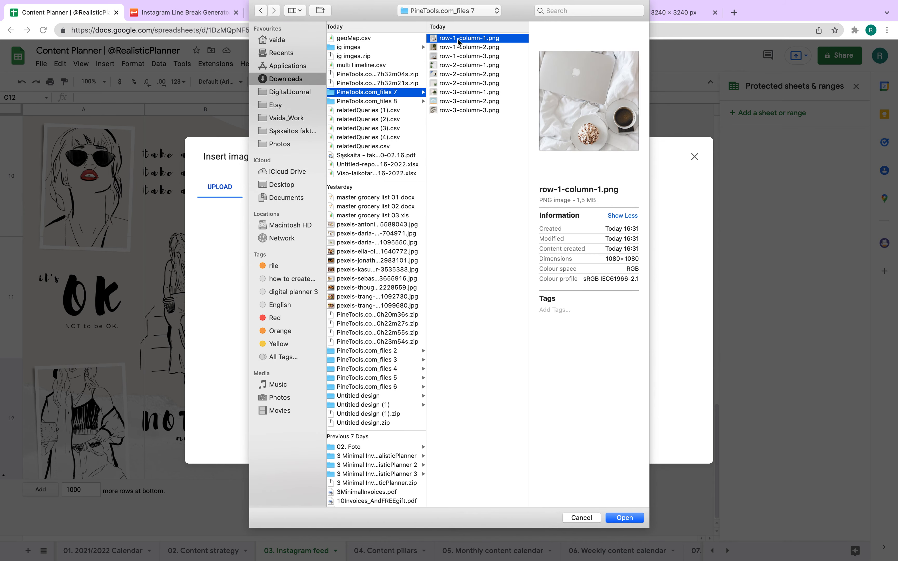
{"action": "double_click", "coordinate": [458, 39]}
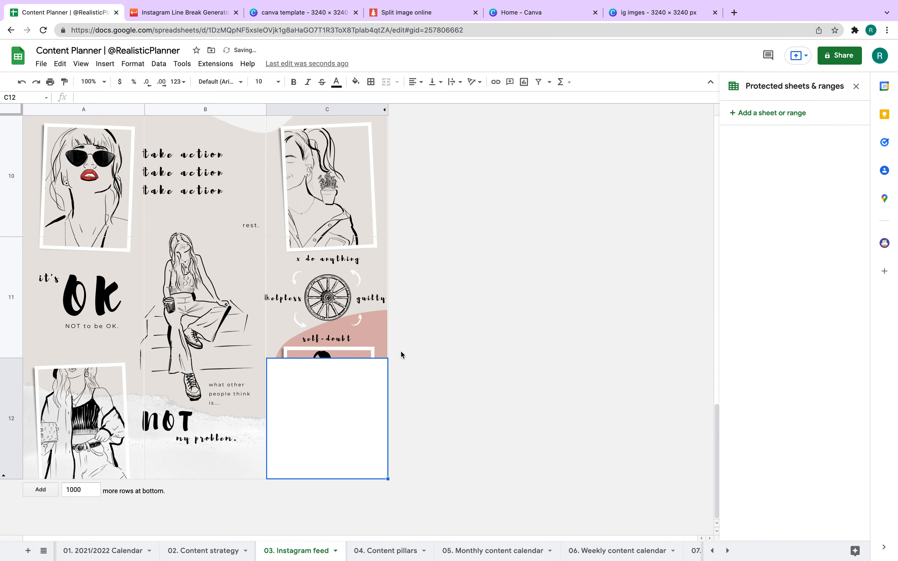
Check the tile order of the first feed layout in the ig imges Canva design and return to the Content Planner spreadsheet.
{"action": "left_click", "coordinate": [646, 15]}
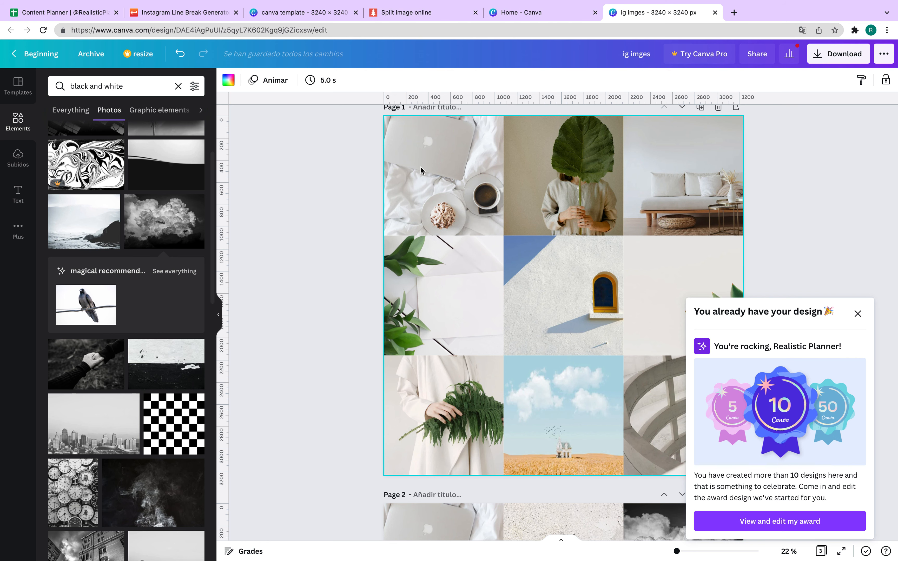
{"action": "left_click", "coordinate": [415, 13]}
{"action": "left_click", "coordinate": [271, 13]}
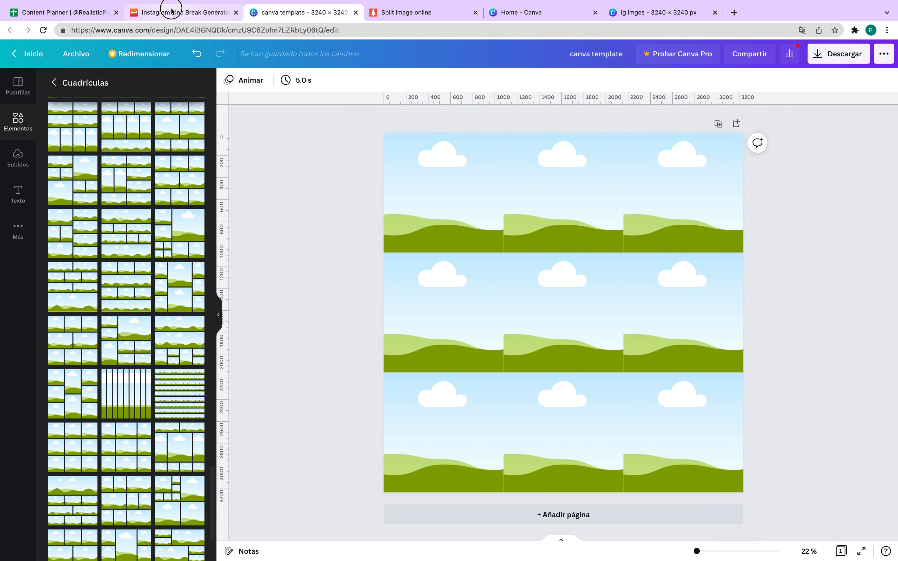
{"action": "left_click", "coordinate": [178, 12]}
{"action": "left_click", "coordinate": [67, 12]}
Replace the image in cell C12 with row-3-column-3.png from the PineTools.com_files 7 folder.
{"action": "right_click", "coordinate": [340, 391]}
{"action": "left_click", "coordinate": [437, 406]}
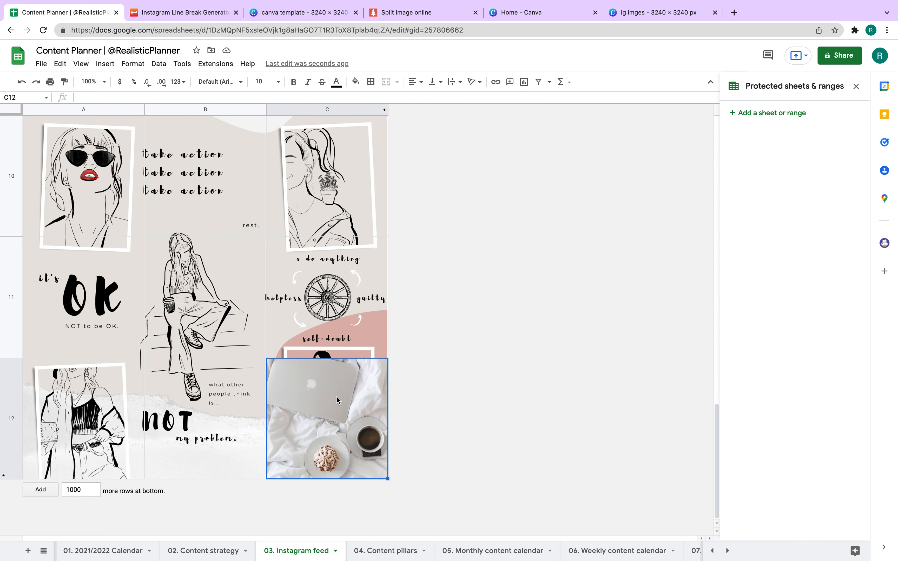
{"action": "key", "text": "alt+/"}
{"action": "type", "text": "i"}
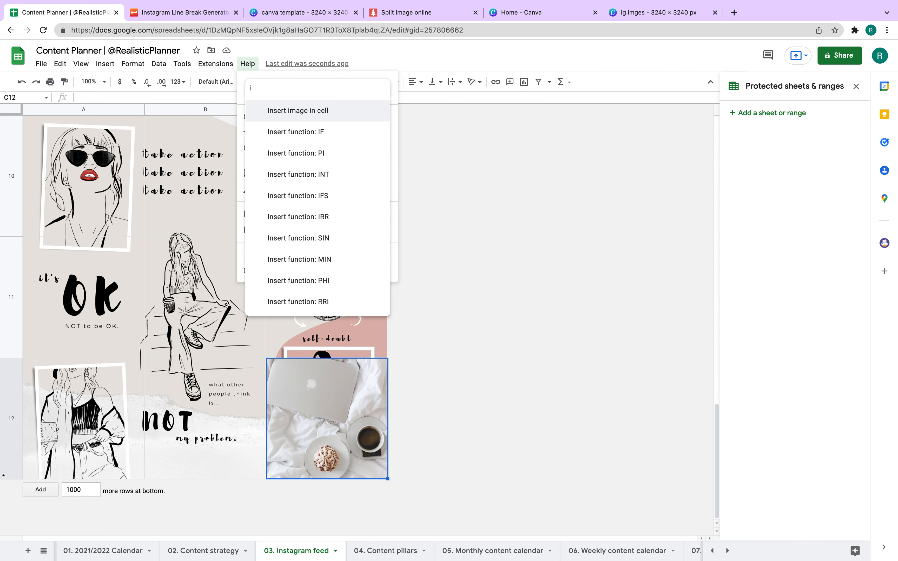
{"action": "key", "text": "Return"}
{"action": "left_click", "coordinate": [436, 364]}
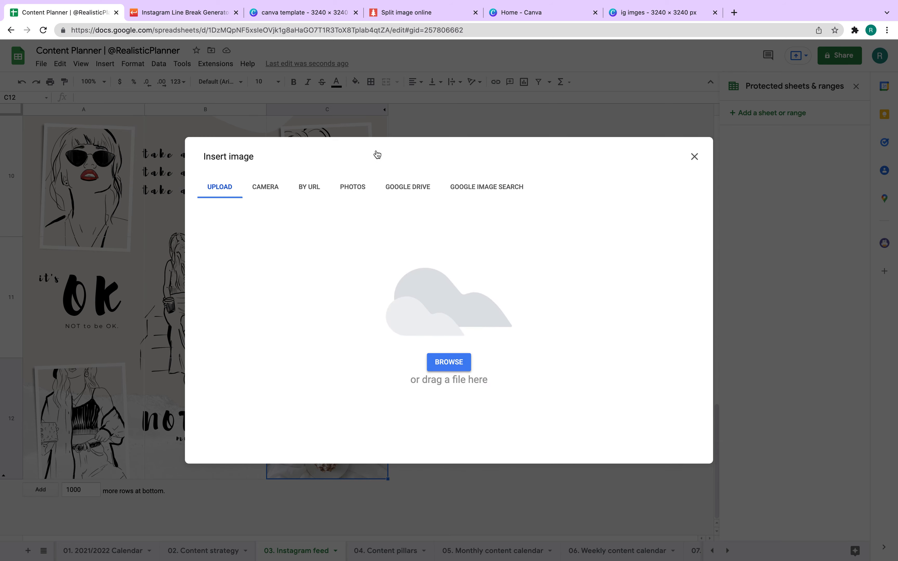
{"action": "left_click", "coordinate": [352, 110]}
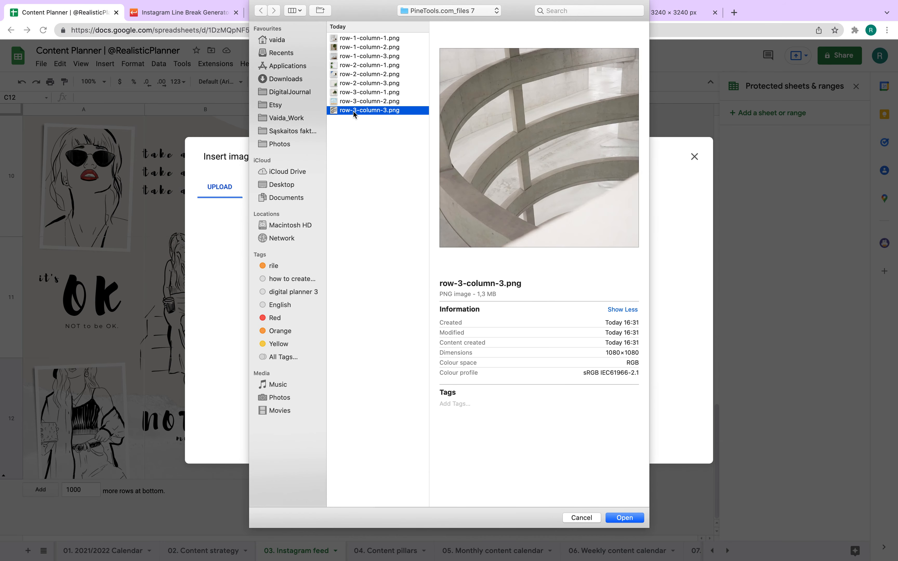
{"action": "key", "text": "Return"}
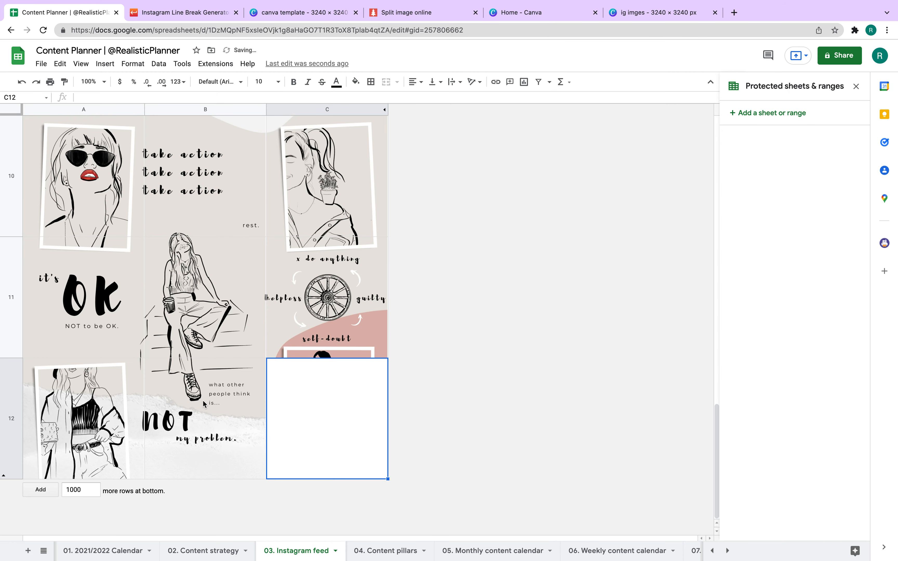
Insert row-3-column-2.png from the PineTools.com_files 7 folder as an image in cell B12.
{"action": "left_click", "coordinate": [204, 404]}
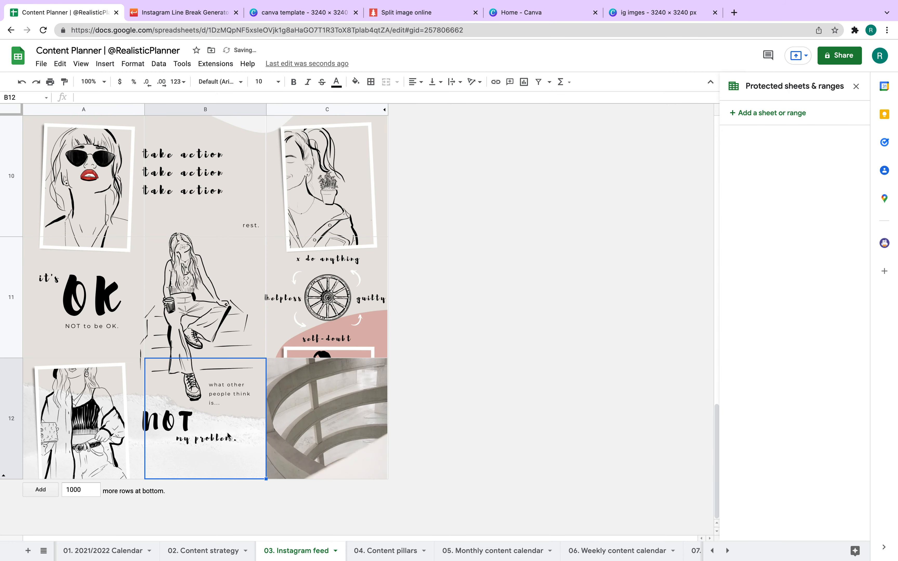
{"action": "key", "text": "alt+/"}
{"action": "type", "text": "i"}
{"action": "key", "text": "Return"}
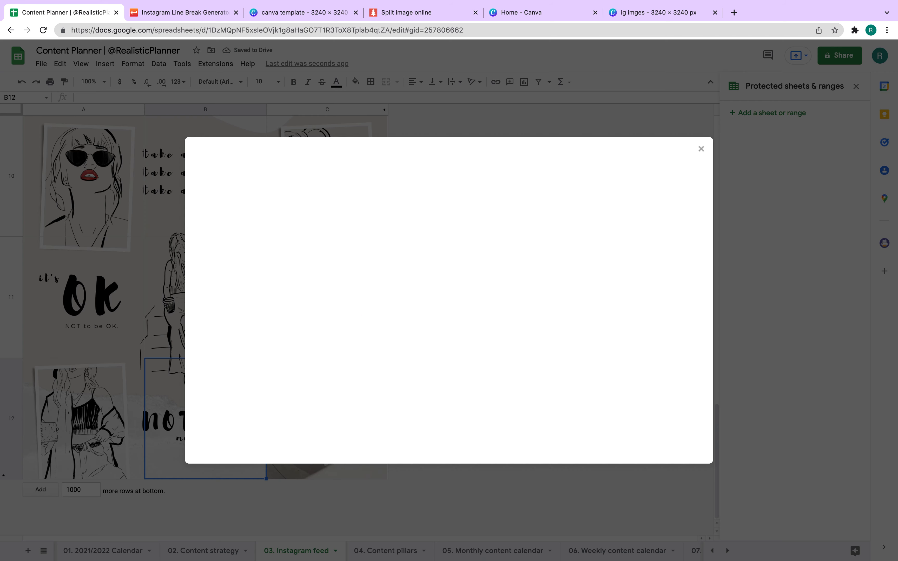
{"action": "left_click_drag", "start_coordinate": [415, 417], "coordinate": [451, 377]}
{"action": "left_click", "coordinate": [450, 362]}
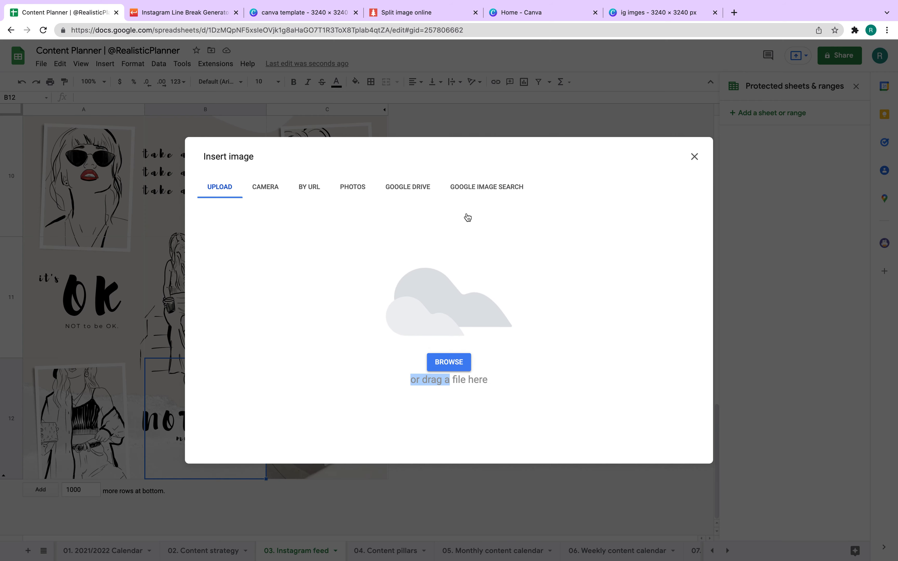
{"action": "left_click", "coordinate": [340, 101]}
{"action": "double_click", "coordinate": [340, 102]}
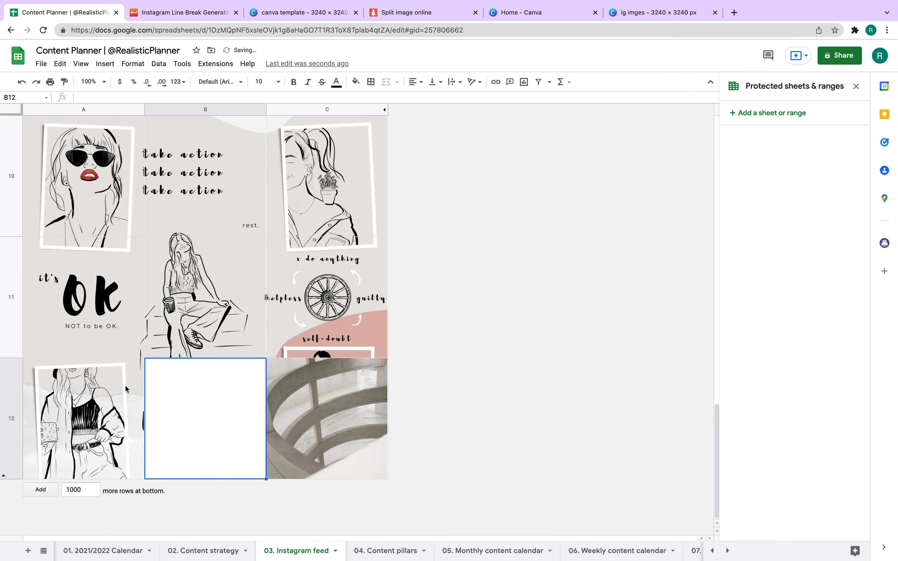
Insert row-3-column-1.png from the PineTools.com_files 7 folder as an image in cell A12.
{"action": "left_click", "coordinate": [126, 389]}
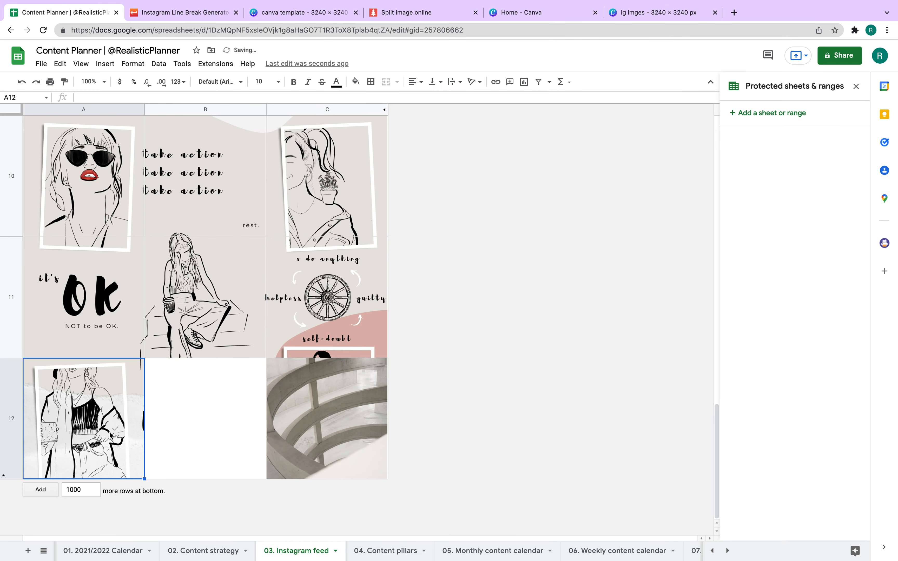
{"action": "key", "text": "alt+/"}
{"action": "type", "text": "i"}
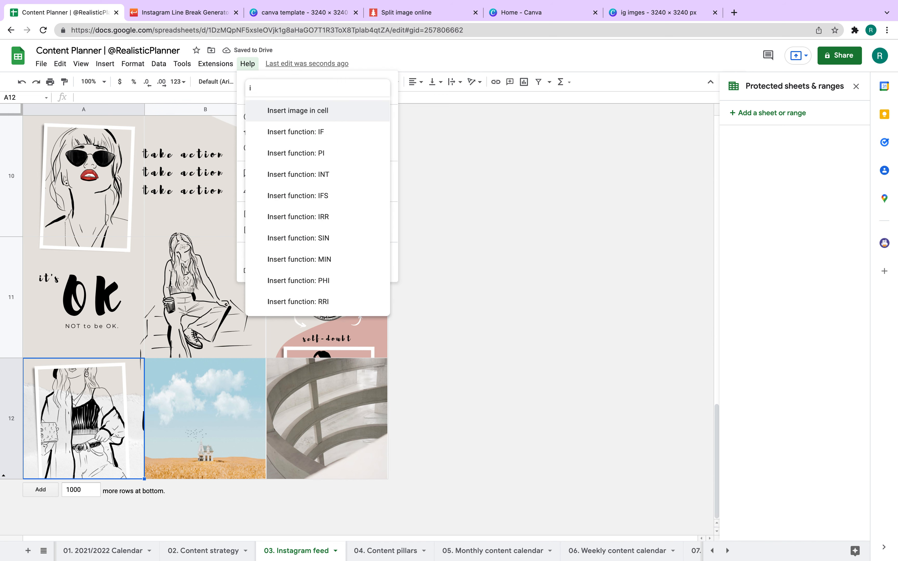
{"action": "left_click", "coordinate": [313, 112]}
{"action": "left_click", "coordinate": [449, 363]}
{"action": "double_click", "coordinate": [359, 92]}
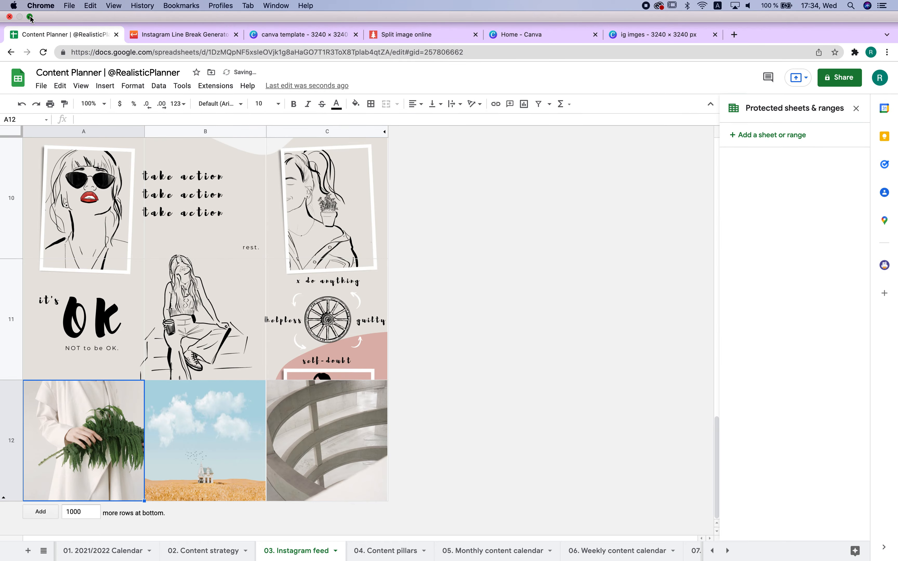
Exit full screen, place the enlarged PineTools.com_files 8 Finder window beside the spreadsheet and close the Protected sheets & ranges pane.
{"action": "left_click", "coordinate": [30, 17]}
{"action": "left_click", "coordinate": [623, 119]}
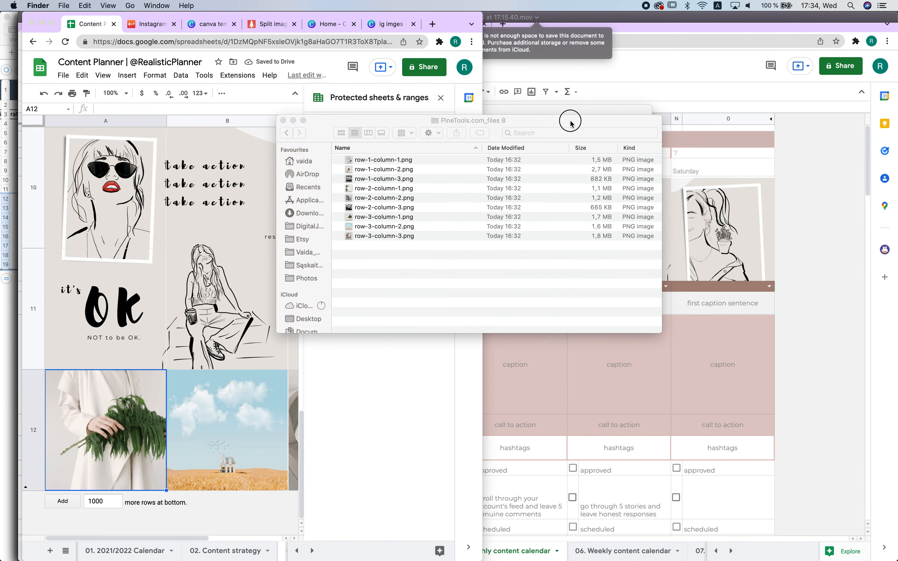
{"action": "left_click_drag", "start_coordinate": [548, 120], "coordinate": [772, 71]}
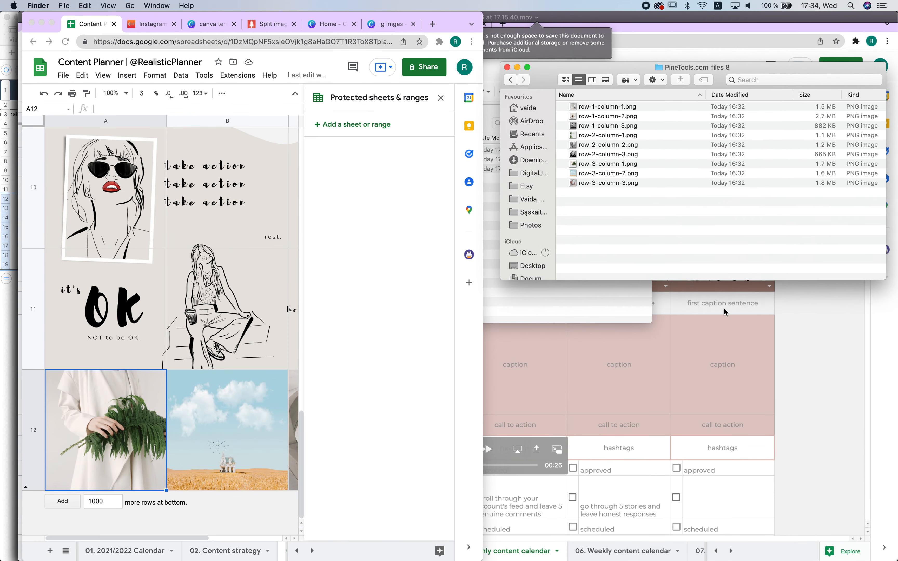
{"action": "left_click_drag", "start_coordinate": [710, 280], "coordinate": [702, 529]}
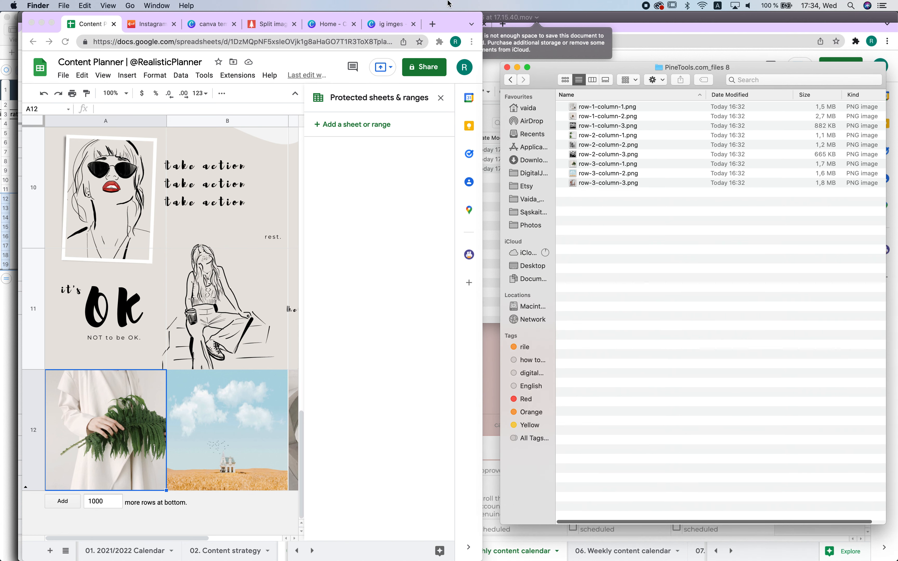
{"action": "left_click", "coordinate": [450, 101]}
{"action": "left_click", "coordinate": [442, 99]}
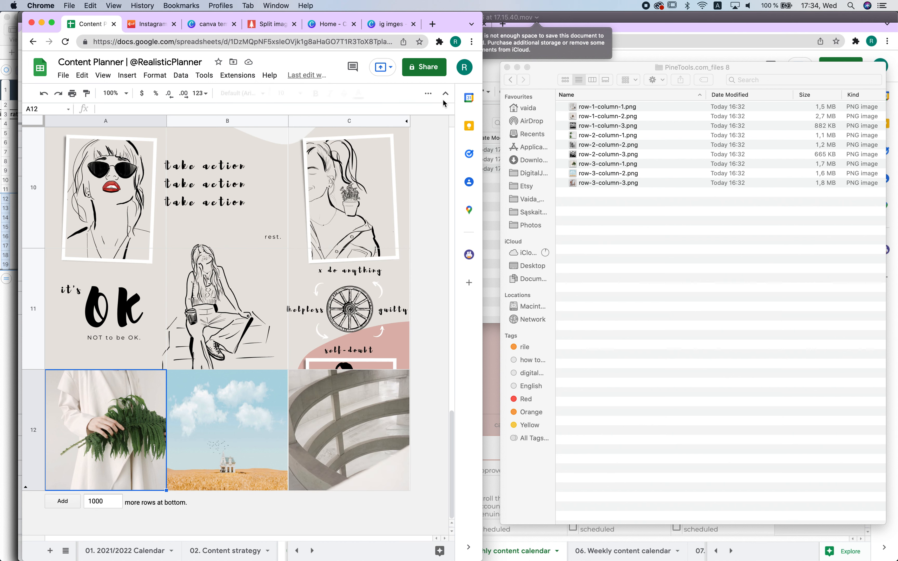
Insert row-2-column-3.png from the PineTools.com_files 8 Finder window as an image in cell C11.
{"action": "left_click", "coordinate": [392, 322]}
{"action": "key", "text": "alt+slash"}
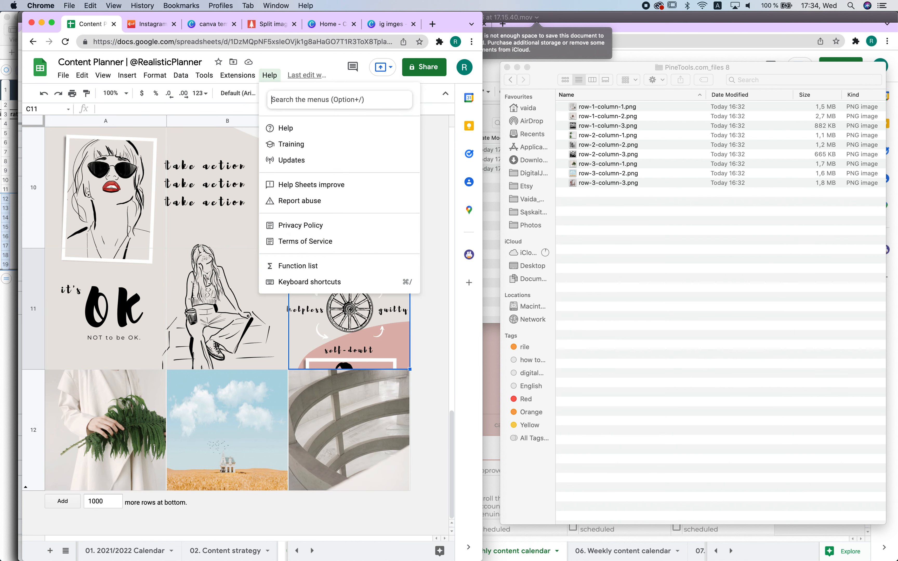
{"action": "type", "text": "i"}
{"action": "key", "text": "Return"}
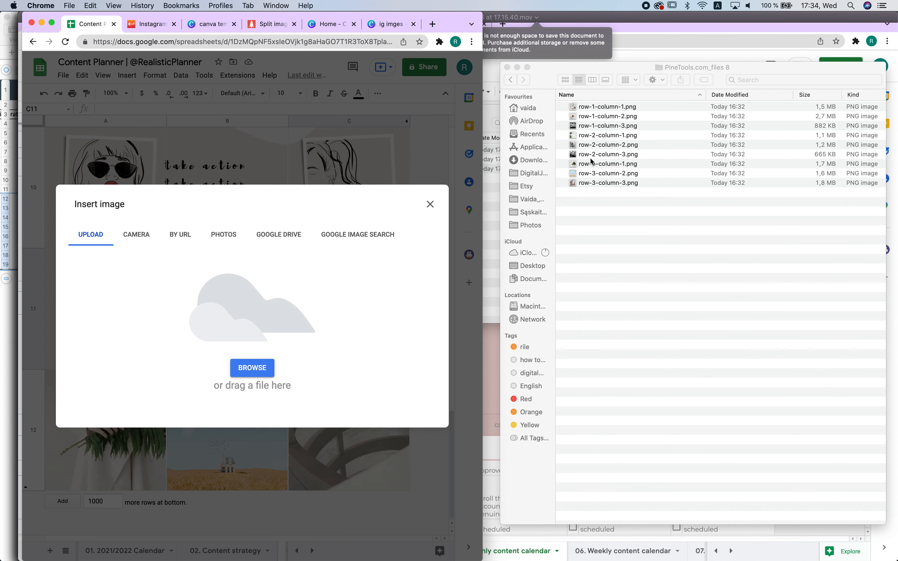
{"action": "left_click_drag", "start_coordinate": [606, 167], "coordinate": [299, 281]}
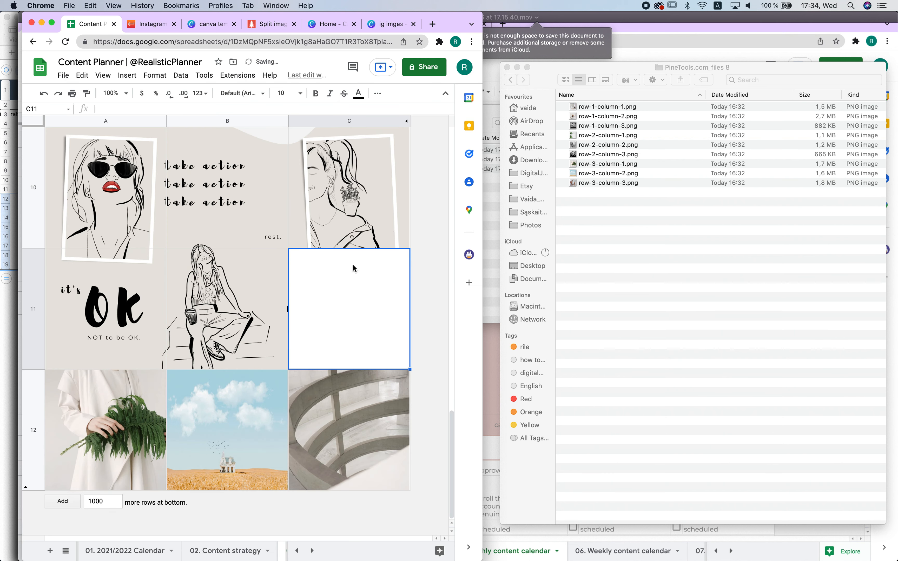
Insert row-2-column-2.png from the PineTools.com_files 8 Finder window as an image in cell B11.
{"action": "left_click", "coordinate": [256, 314]}
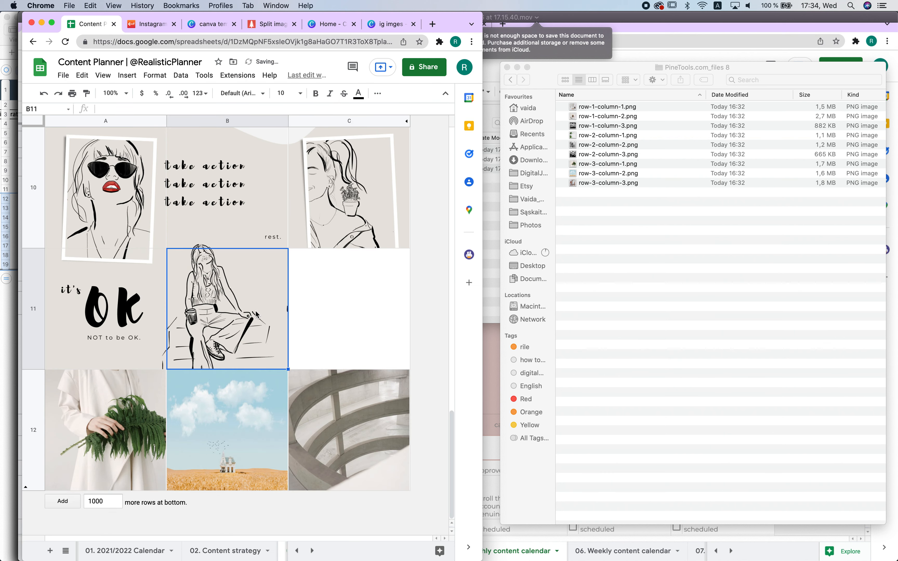
{"action": "key", "text": "alt+slash"}
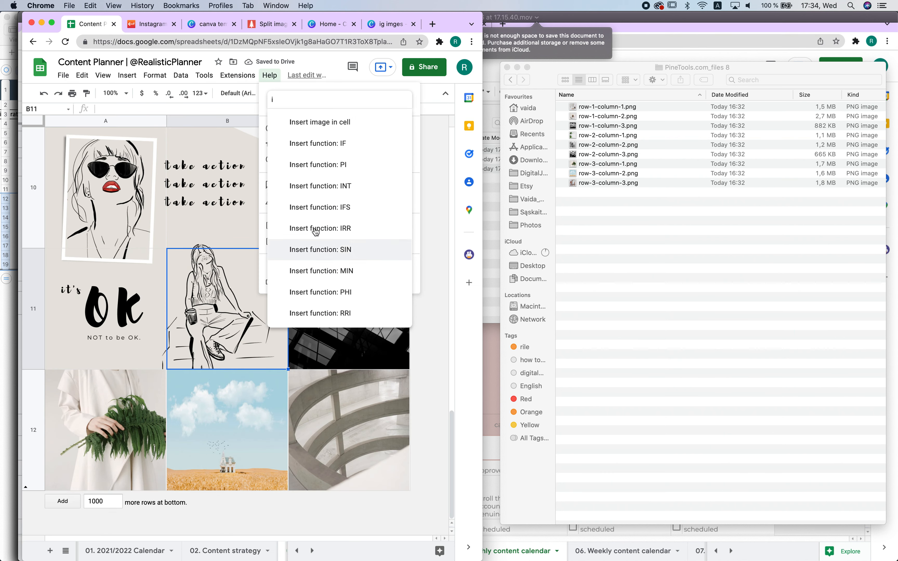
{"action": "left_click", "coordinate": [296, 126]}
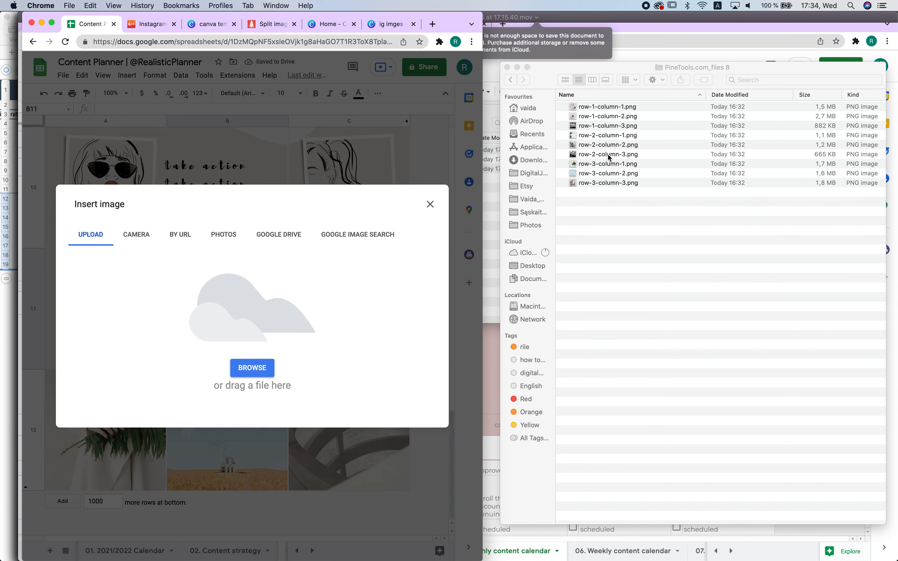
{"action": "left_click_drag", "start_coordinate": [599, 145], "coordinate": [238, 311]}
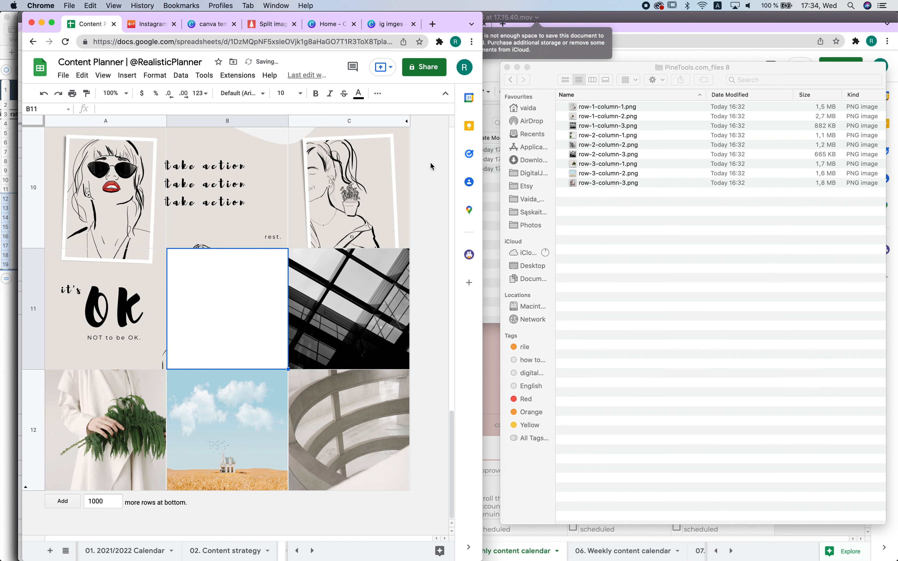
Insert row-2-column-1.png from the PineTools.com_files 8 Finder window as an image in cell A11.
{"action": "left_click", "coordinate": [151, 342]}
{"action": "key", "text": "alt+/"}
{"action": "type", "text": "i"}
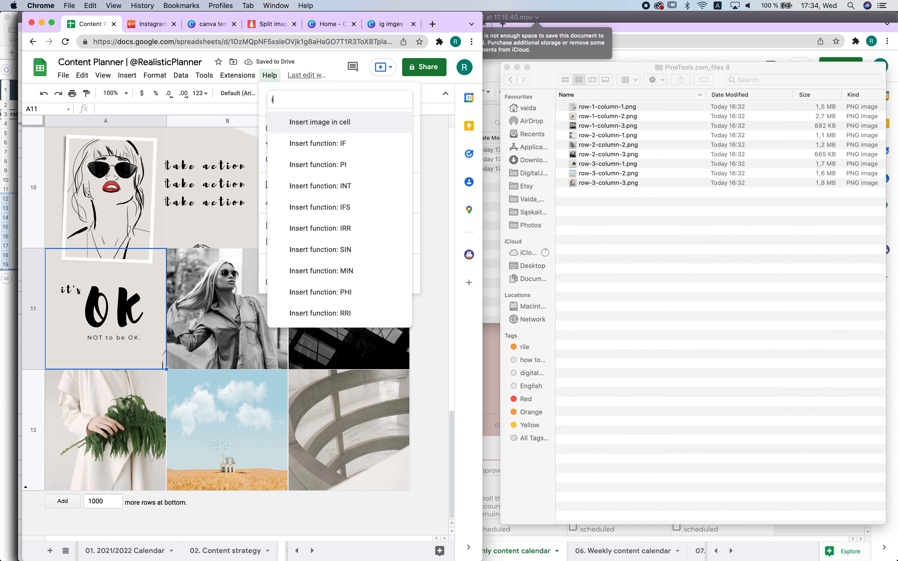
{"action": "key", "text": "Return"}
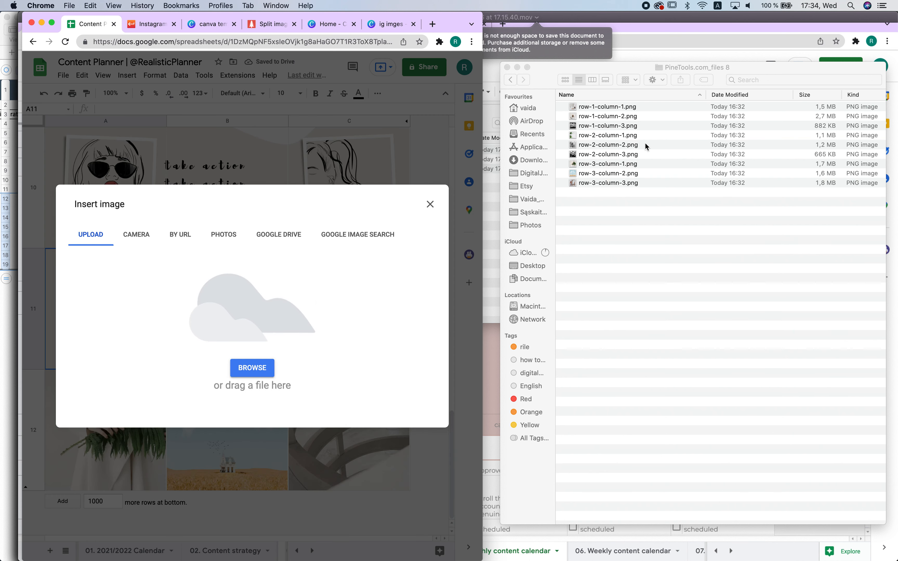
{"action": "left_click", "coordinate": [611, 128]}
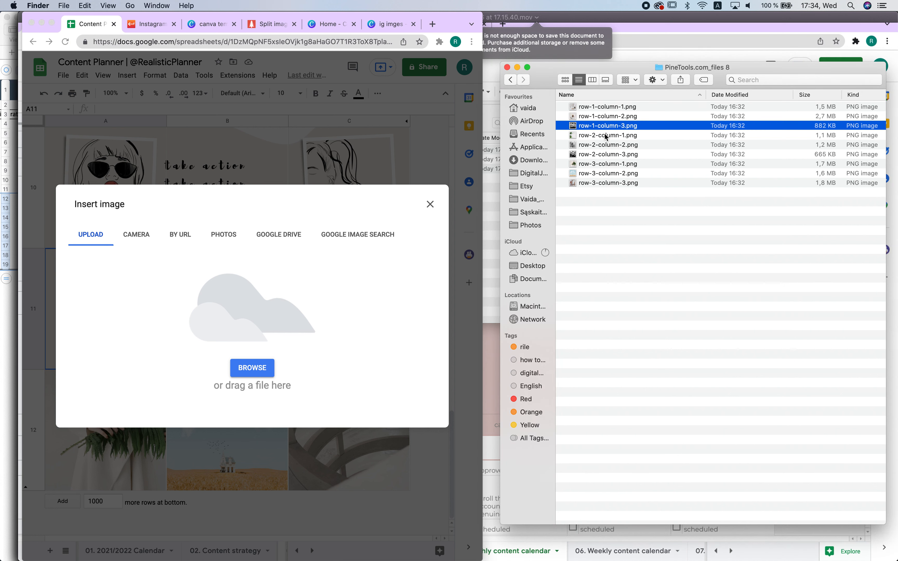
{"action": "left_click_drag", "start_coordinate": [607, 136], "coordinate": [312, 273]}
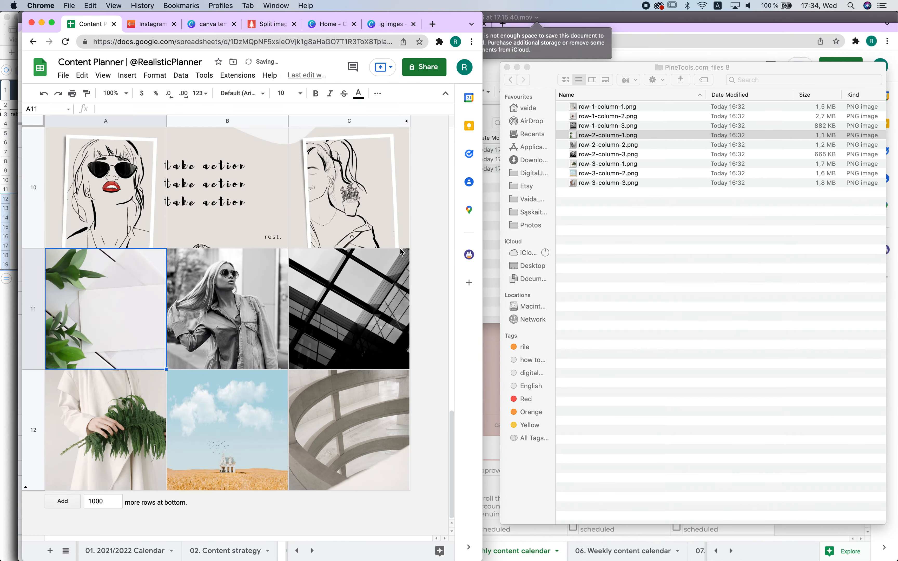
Expand the planner spreadsheet to full screen and check the linked feed images in row 5 of the 05. Monthly content calendar sheet.
{"action": "left_click", "coordinate": [407, 245]}
{"action": "left_click", "coordinate": [52, 23]}
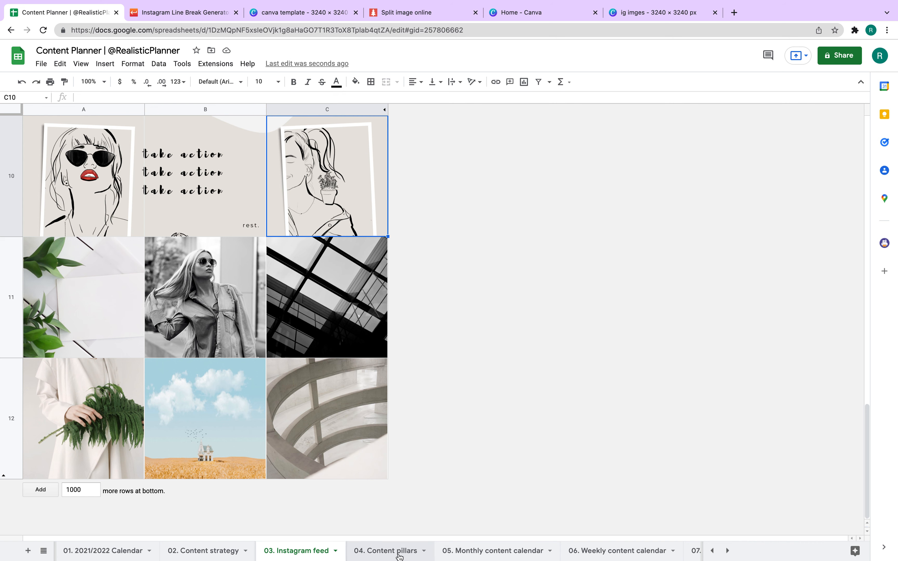
{"action": "left_click", "coordinate": [483, 550]}
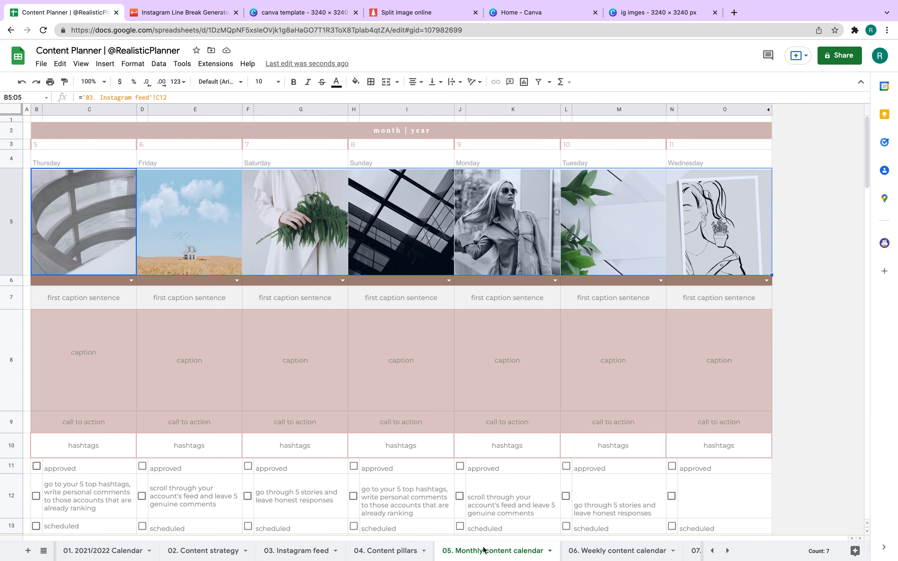
{"action": "left_click", "coordinate": [168, 267]}
{"action": "left_click", "coordinate": [503, 250]}
{"action": "left_click", "coordinate": [750, 225]}
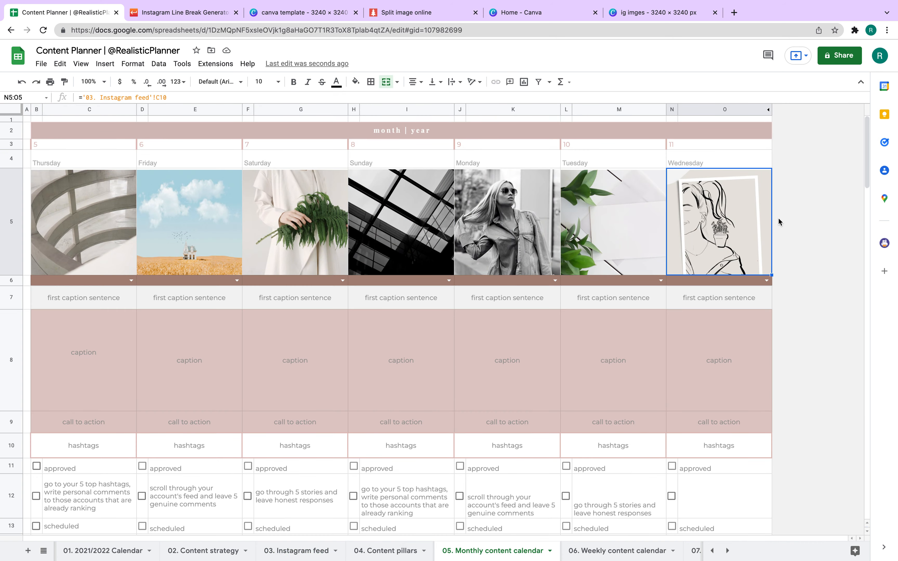
Review the list on the 04. Content pillars sheet and assign the Youtubre inspiration pillar to Thursday 5 in the monthly content calendar.
{"action": "left_click", "coordinate": [386, 551]}
{"action": "left_click_drag", "start_coordinate": [108, 131], "coordinate": [159, 278]}
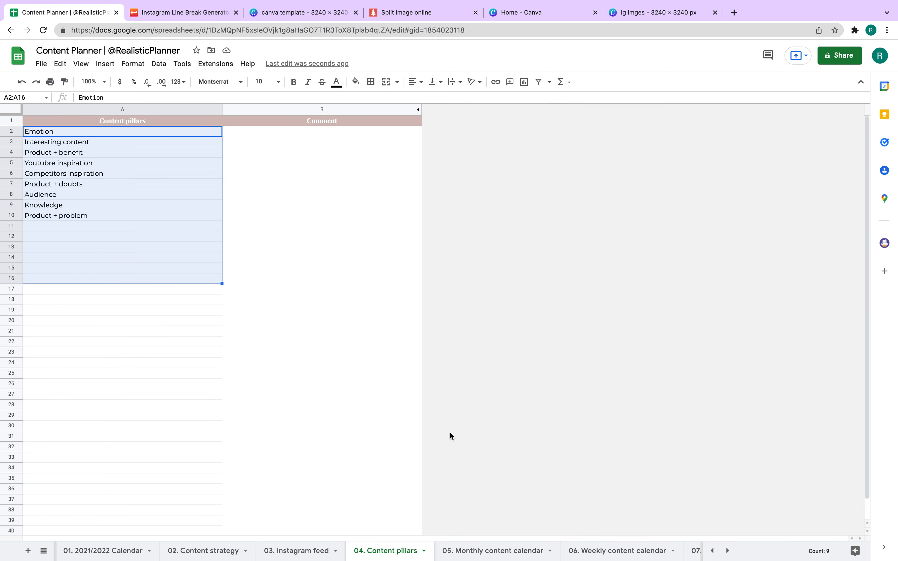
{"action": "left_click", "coordinate": [464, 551]}
{"action": "left_click", "coordinate": [131, 281]}
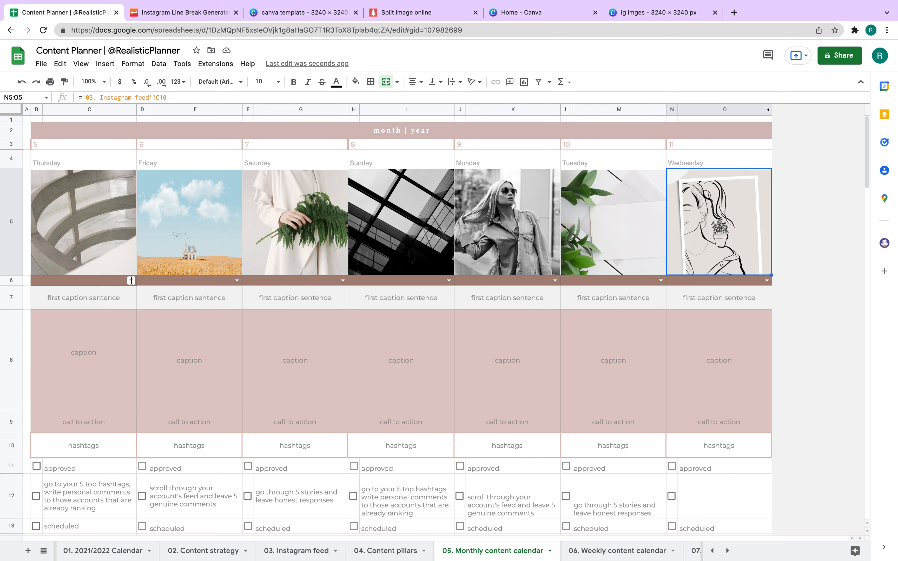
{"action": "left_click", "coordinate": [109, 332]}
{"action": "triple_click", "coordinate": [96, 303]}
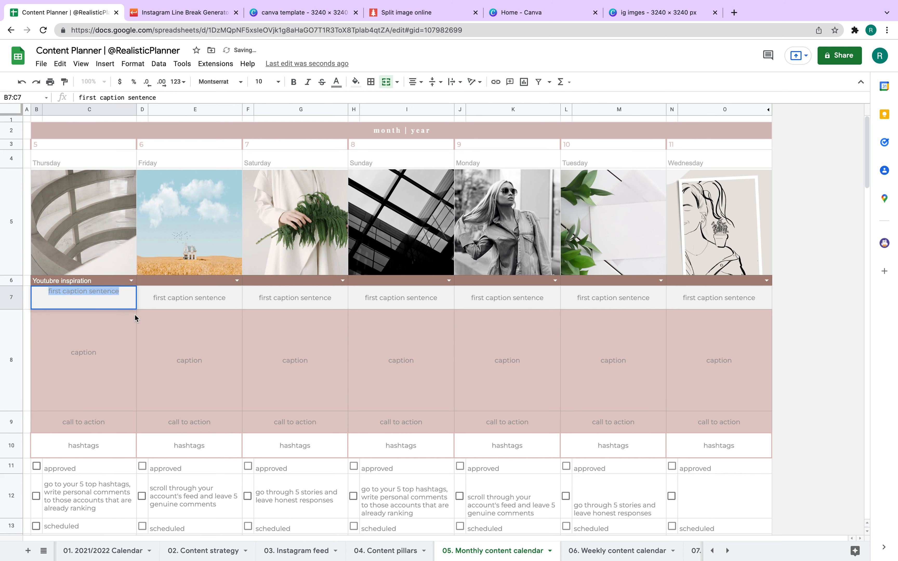
{"action": "left_click", "coordinate": [61, 283]}
Correct the misspelled pillar in cell A5 of the 04. Content pillars sheet to "Youtube inspiration".
{"action": "left_click", "coordinate": [386, 551]}
{"action": "left_click", "coordinate": [65, 150]}
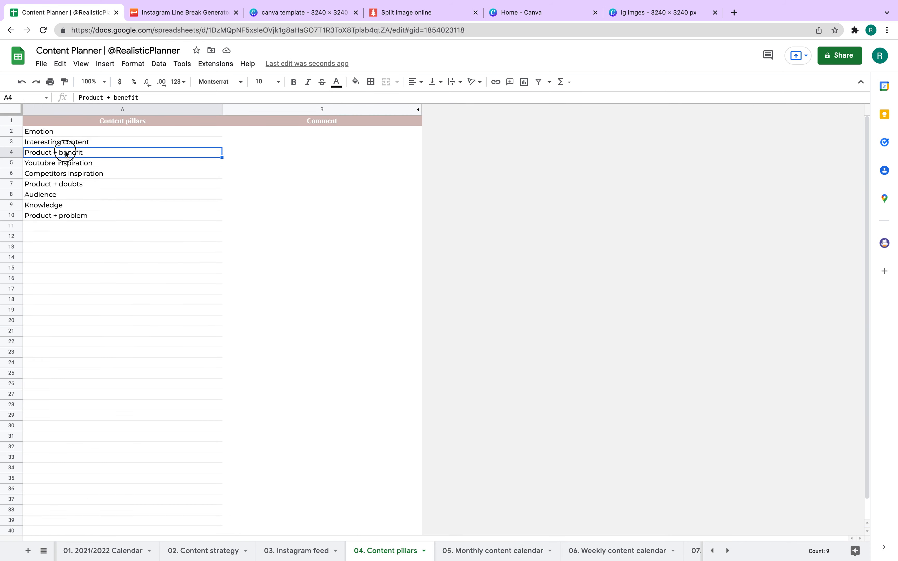
{"action": "left_click", "coordinate": [47, 164]}
{"action": "double_click", "coordinate": [48, 164]}
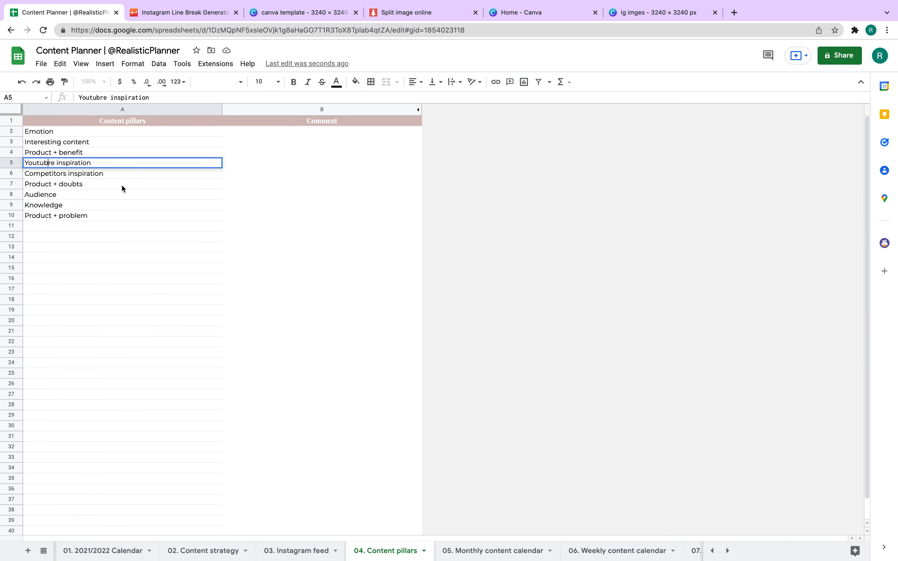
{"action": "key", "text": "Delete"}
{"action": "key", "text": "Return"}
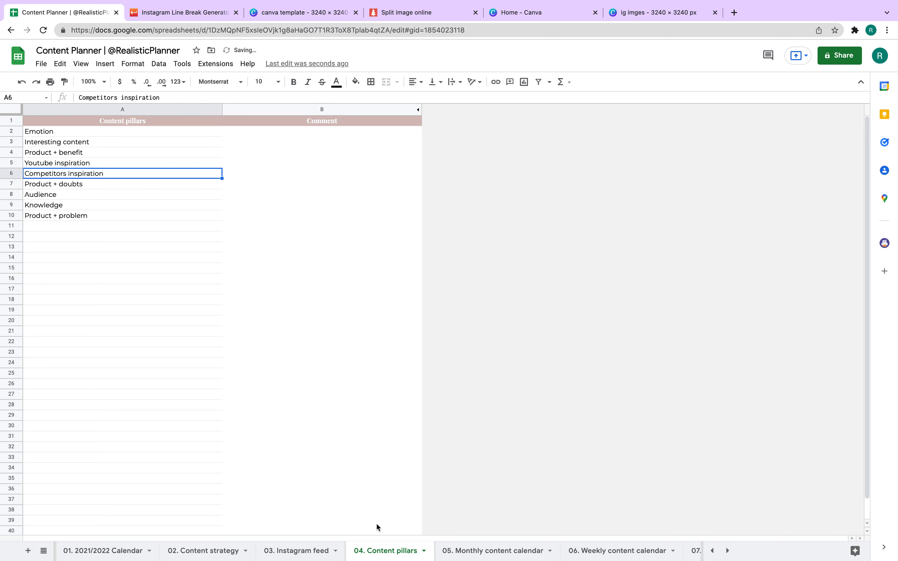
Set the Thursday 5 pillar in the 05. Monthly content calendar sheet to Youtube inspiration.
{"action": "left_click", "coordinate": [498, 551]}
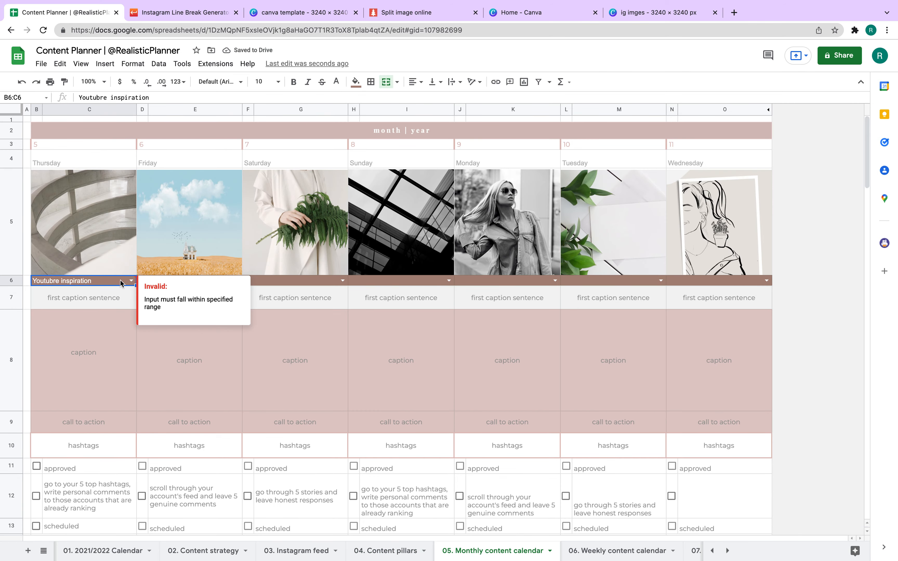
{"action": "left_click", "coordinate": [131, 283]}
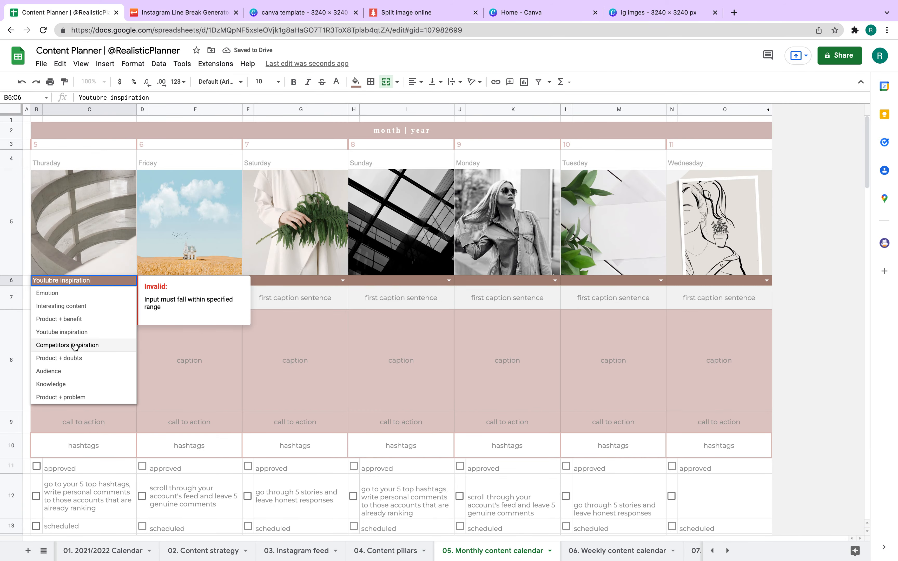
{"action": "left_click", "coordinate": [70, 333]}
{"action": "left_click", "coordinate": [347, 398]}
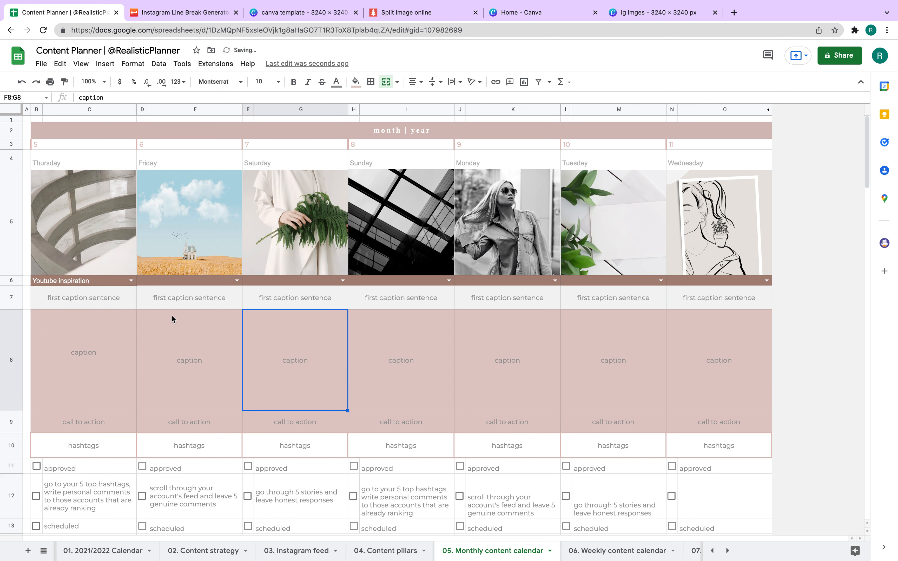
Change the font of the Thursday 5 pillar cell to Spectral.
{"action": "left_click", "coordinate": [104, 283]}
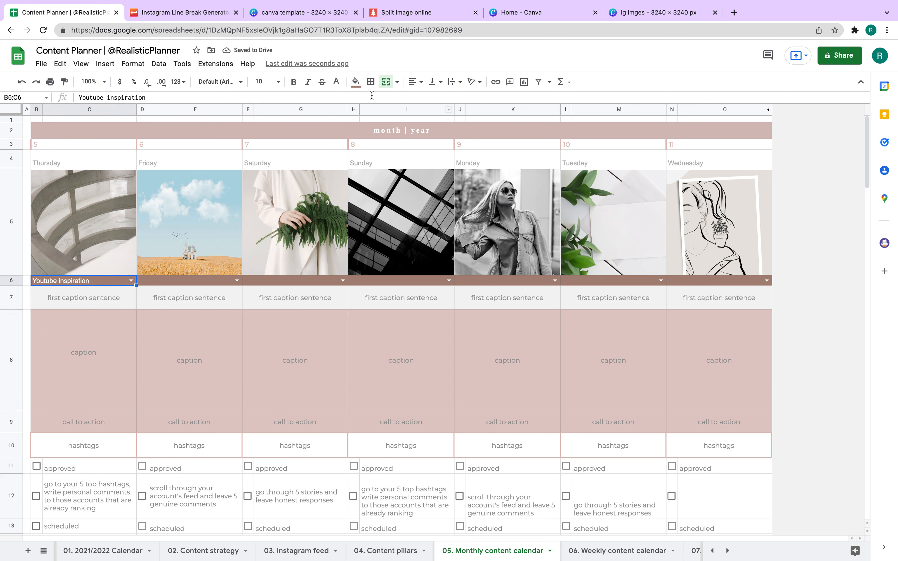
{"action": "left_click", "coordinate": [219, 81]}
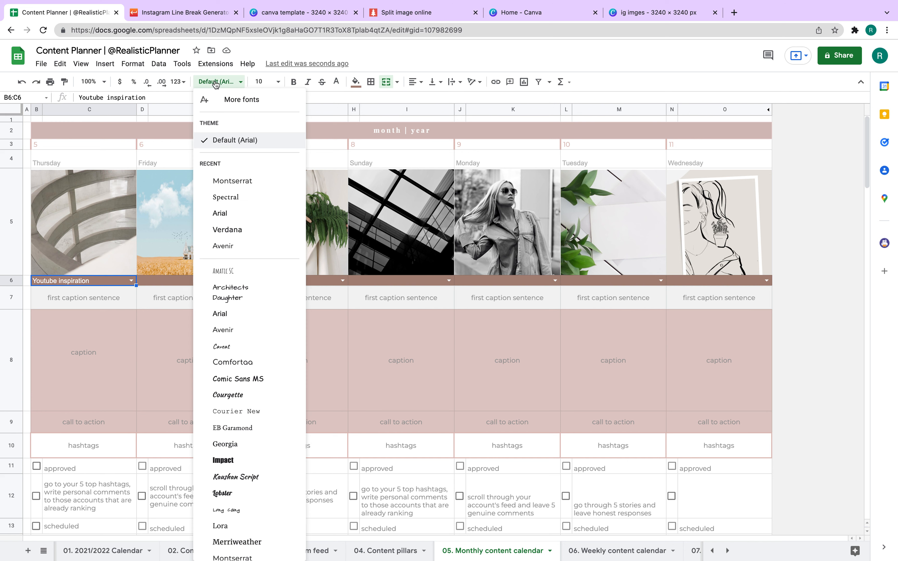
{"action": "left_click", "coordinate": [230, 198]}
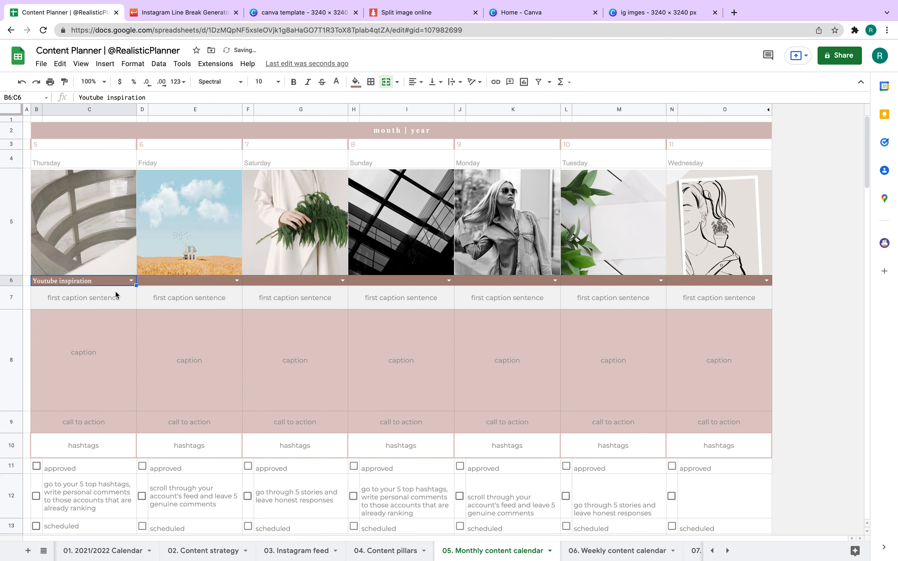
Fill the Thursday pillar cell across row 6 to Wednesday 11, and clear the copied text from D6:O6.
{"action": "left_click_drag", "start_coordinate": [137, 285], "coordinate": [757, 286]}
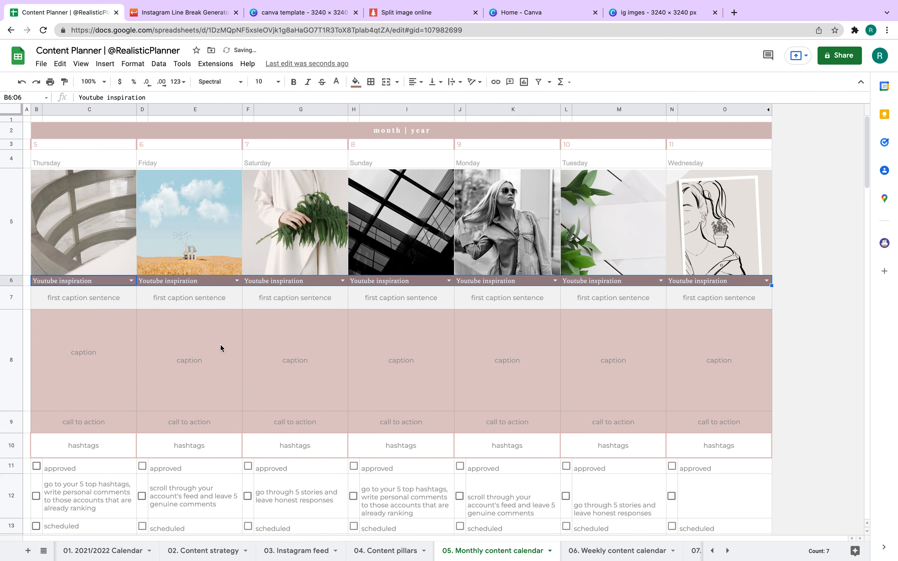
{"action": "left_click", "coordinate": [353, 315]}
{"action": "left_click", "coordinate": [178, 282]}
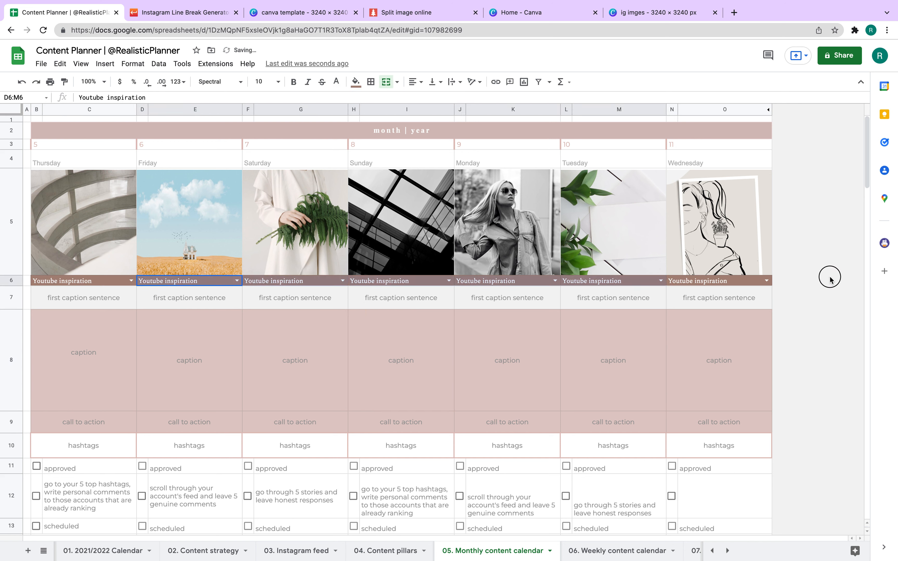
{"action": "left_click", "coordinate": [761, 285], "text": "shift"}
{"action": "key", "text": "Delete"}
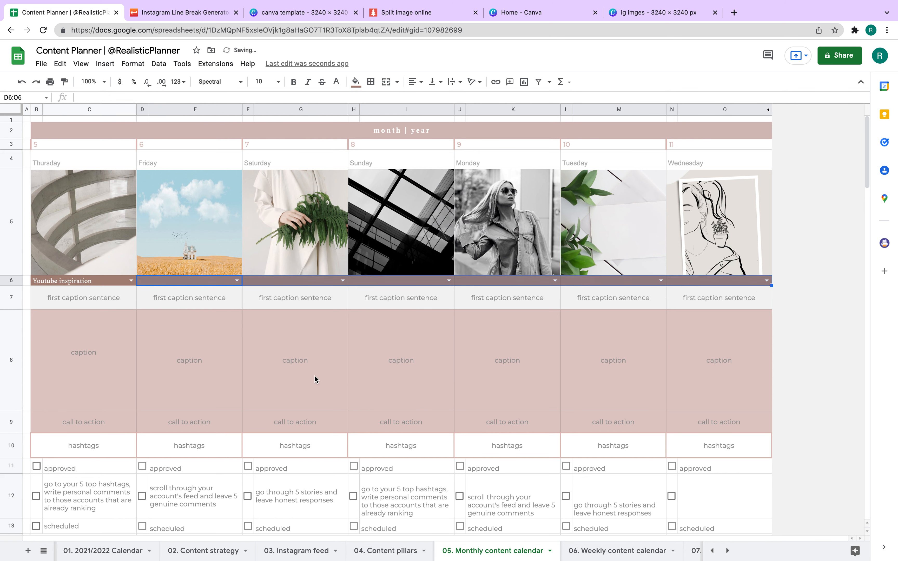
{"action": "left_click", "coordinate": [312, 377]}
{"action": "double_click", "coordinate": [69, 367]}
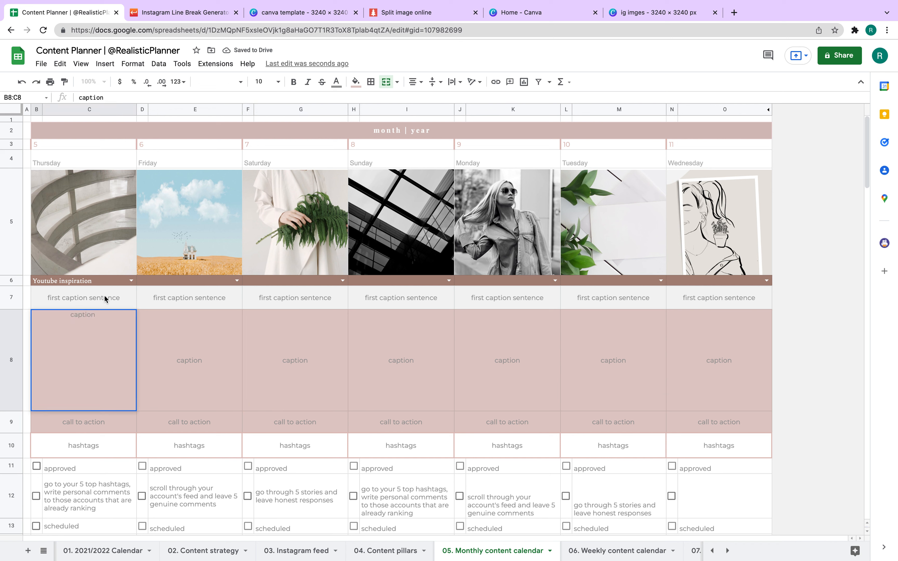
{"action": "left_click", "coordinate": [99, 348]}
{"action": "triple_click", "coordinate": [87, 318]}
{"action": "left_click", "coordinate": [94, 342]}
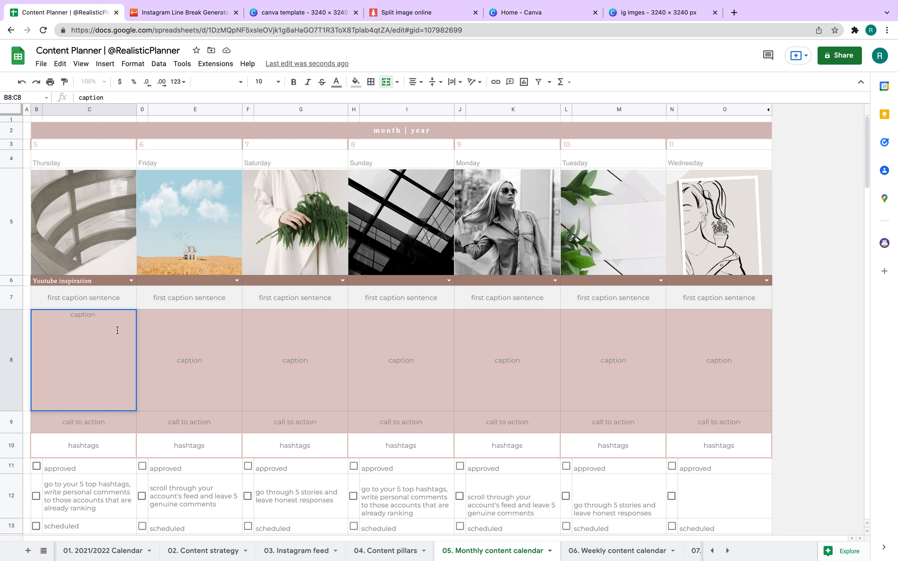
{"action": "left_click", "coordinate": [96, 345]}
{"action": "left_click", "coordinate": [158, 345]}
{"action": "left_click", "coordinate": [74, 344]}
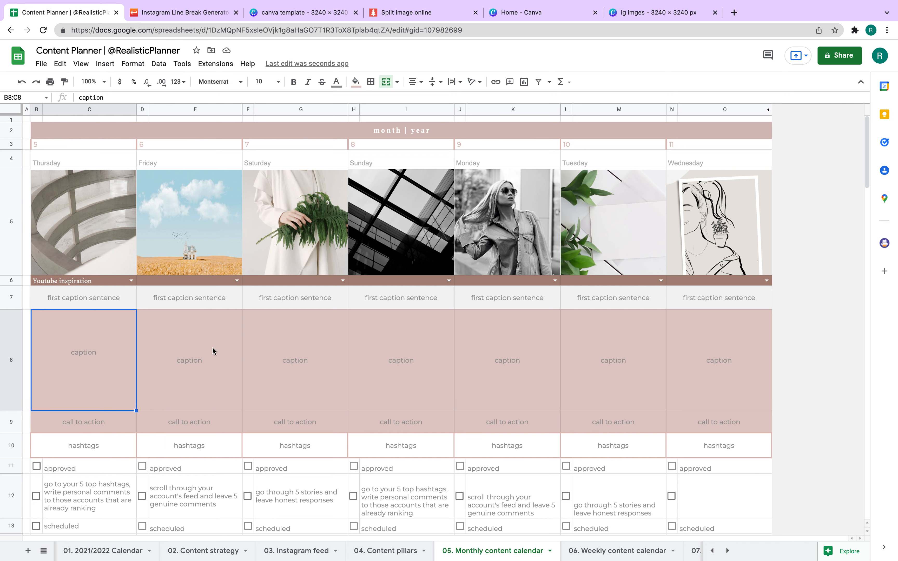
Switch to the Instagram Line Break Generator and add the paragraph "efgwrbgjwrhgwrg" below "sgrg", separated by a blank line.
{"action": "left_click", "coordinate": [168, 12]}
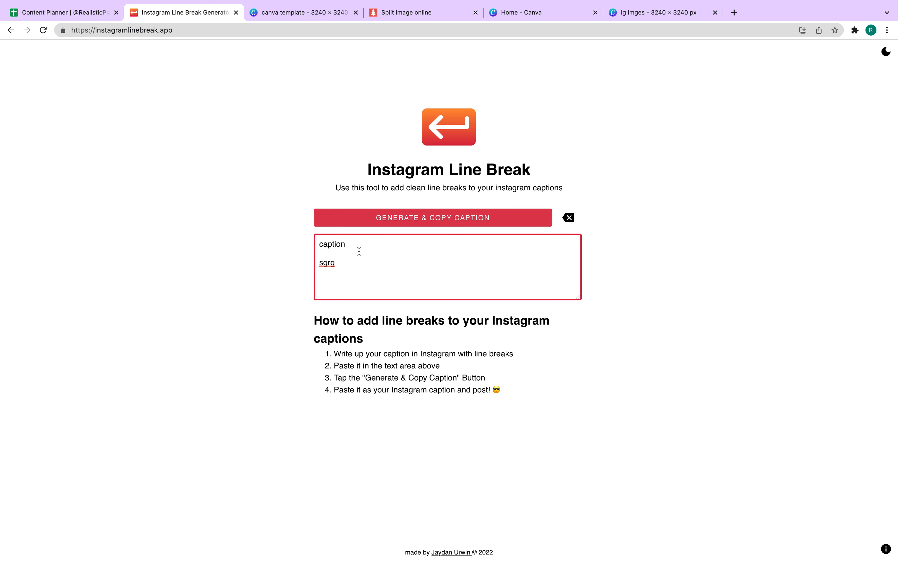
{"action": "left_click", "coordinate": [342, 263]}
{"action": "triple_click", "coordinate": [342, 263]}
{"action": "left_click", "coordinate": [357, 245]}
{"action": "left_click_drag", "start_coordinate": [362, 283], "coordinate": [271, 226]}
{"action": "left_click", "coordinate": [378, 264]}
{"action": "key", "text": "Return"}
{"action": "key", "text": "Return"}
{"action": "type", "text": "efgwrbgjwrhgwrg"}
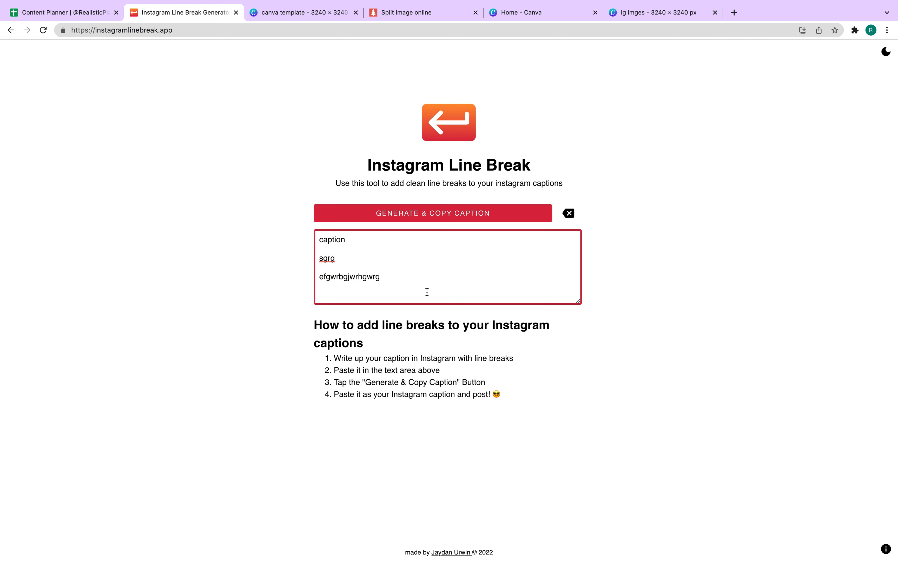
Generate and copy the caption with clean line breaks.
{"action": "key", "text": "super+a"}
{"action": "left_click", "coordinate": [431, 217]}
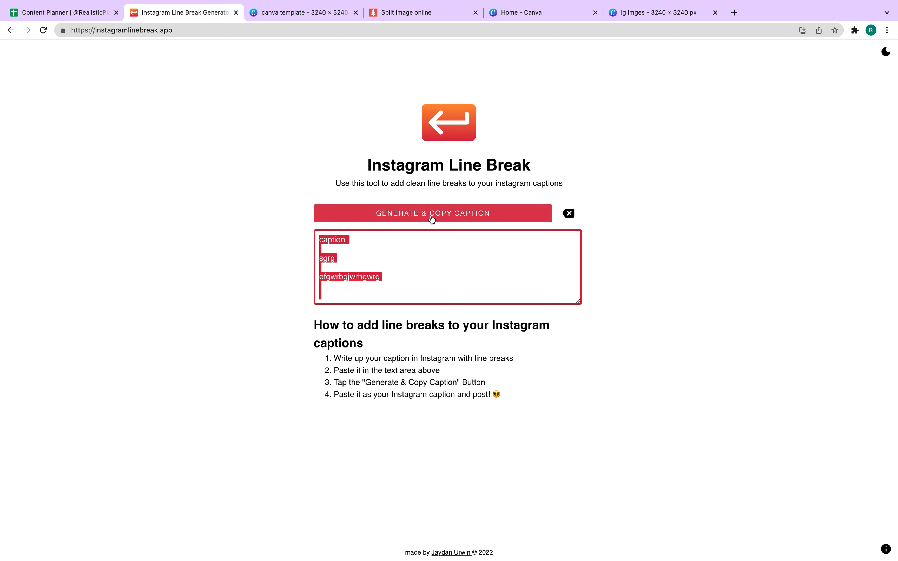
{"action": "left_click", "coordinate": [510, 334]}
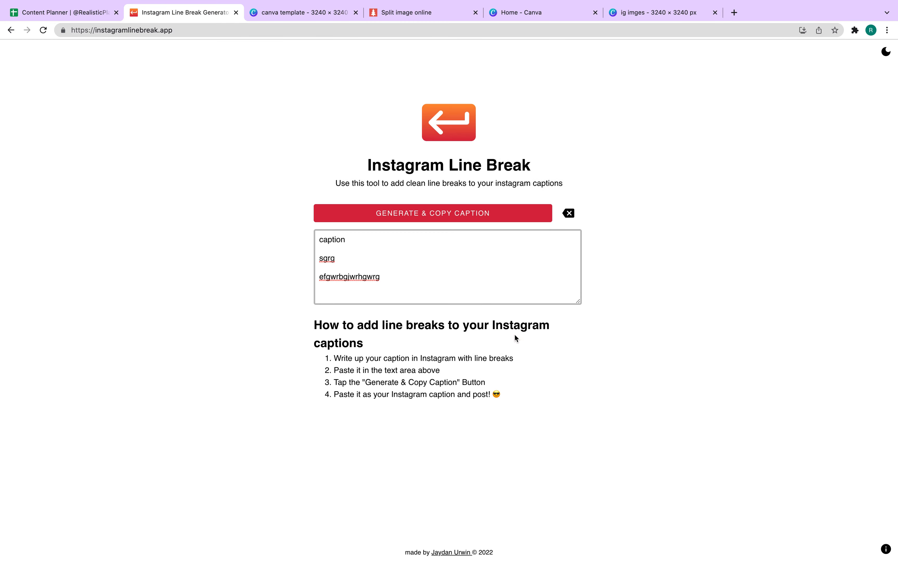
Return to the planner spreadsheet and replace the Thursday 5 caption in B8 with the copied multi-paragraph caption, kept within that single cell.
{"action": "left_click", "coordinate": [79, 14]}
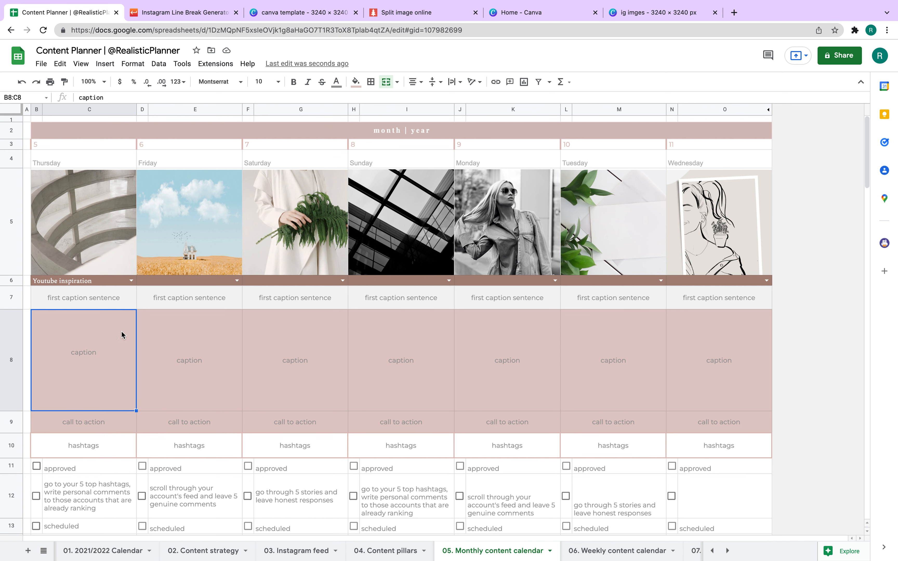
{"action": "key", "text": "super+v"}
{"action": "key", "text": "super+z"}
{"action": "left_click", "coordinate": [136, 98]}
{"action": "triple_click", "coordinate": [136, 98]}
{"action": "key", "text": "super+v"}
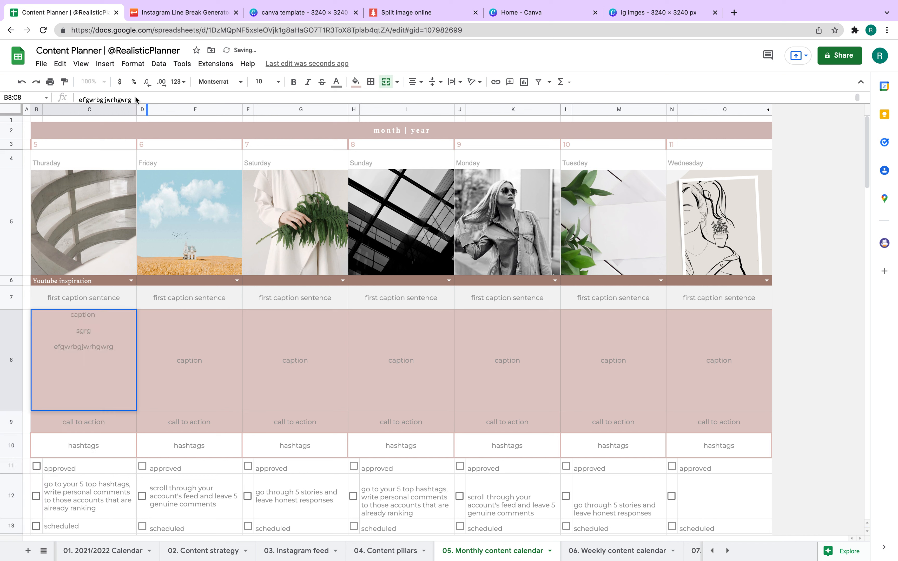
{"action": "left_click", "coordinate": [269, 393]}
Edit the Thursday 5 caption and add in-cell line breaks after its last paragraph.
{"action": "double_click", "coordinate": [85, 354]}
{"action": "left_click", "coordinate": [109, 346]}
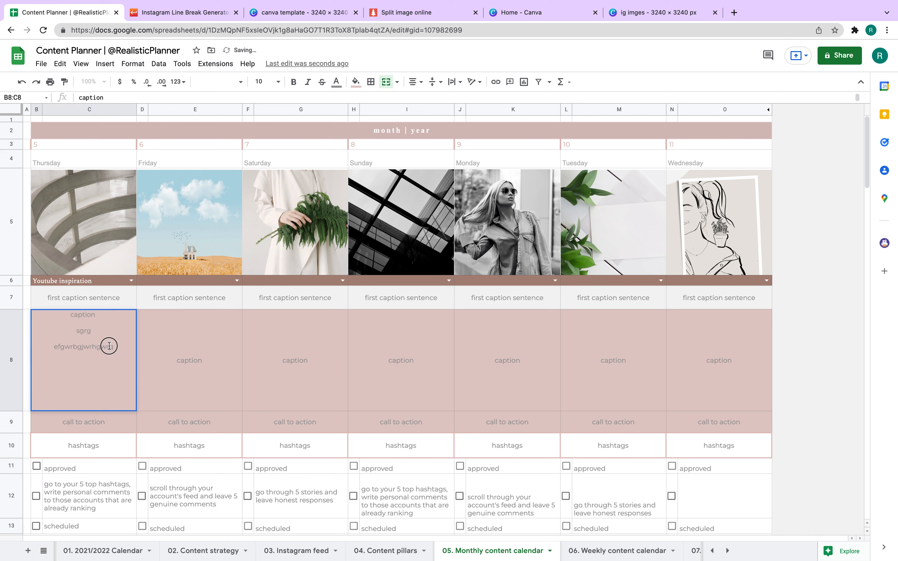
{"action": "left_click", "coordinate": [118, 351]}
{"action": "key", "text": "Return"}
{"action": "double_click", "coordinate": [98, 336]}
{"action": "key", "text": "alt+Return"}
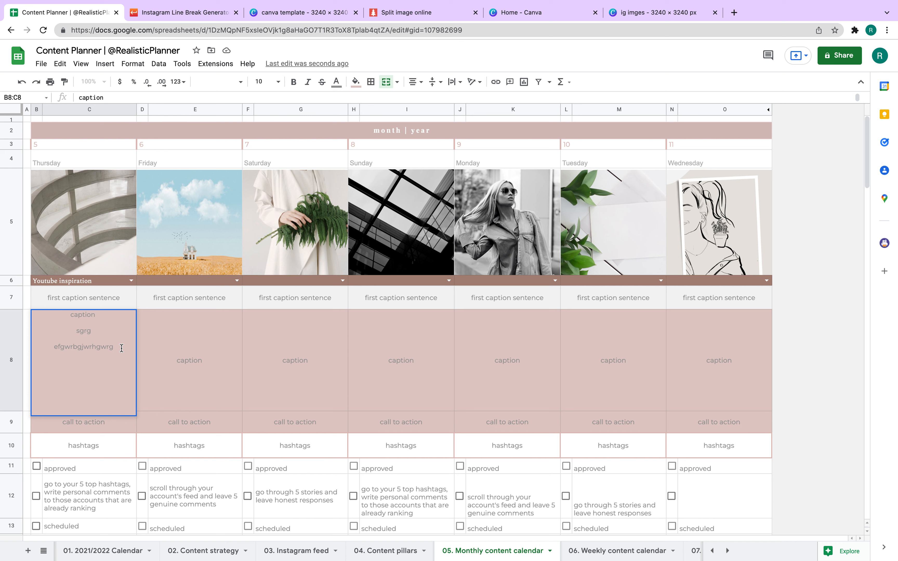
{"action": "key", "text": "alt+Return"}
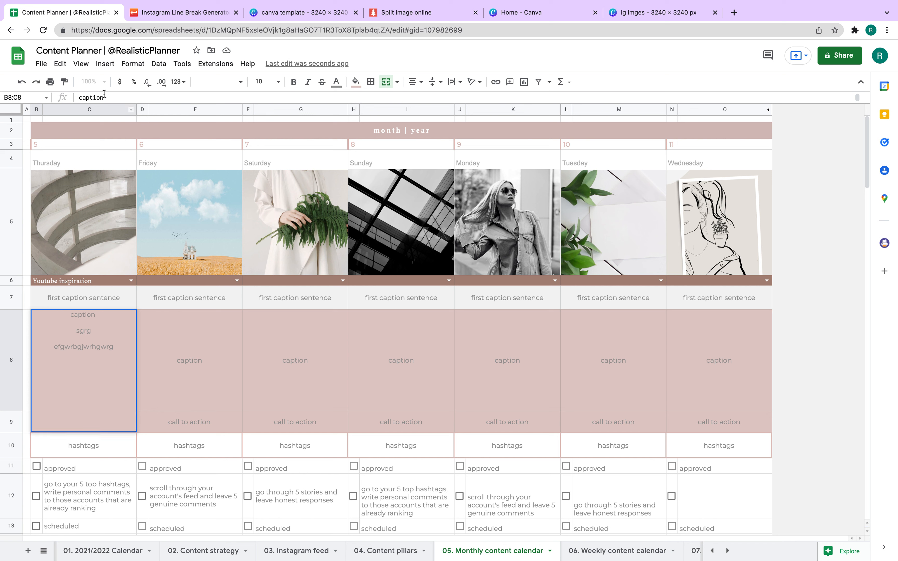
{"action": "left_click", "coordinate": [79, 63]}
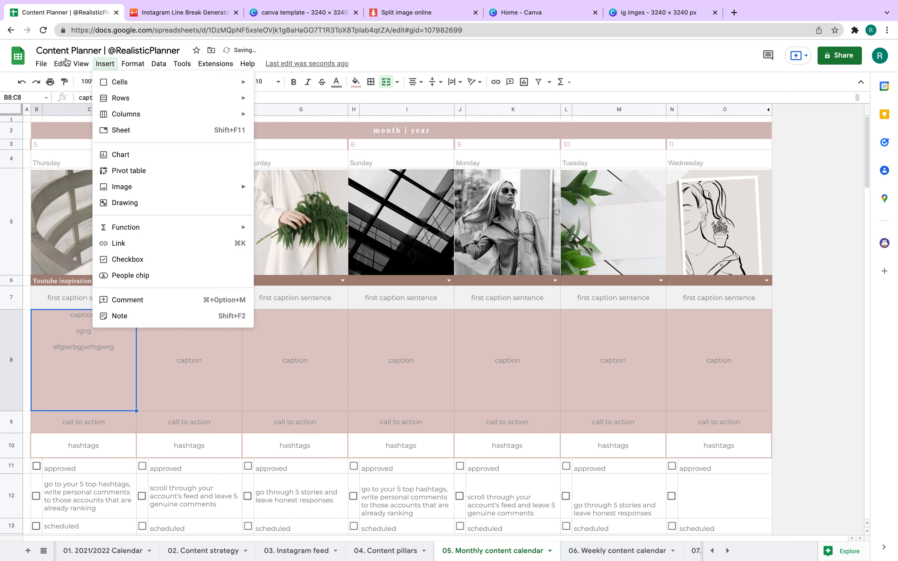
{"action": "mouse_move", "coordinate": [64, 64]}
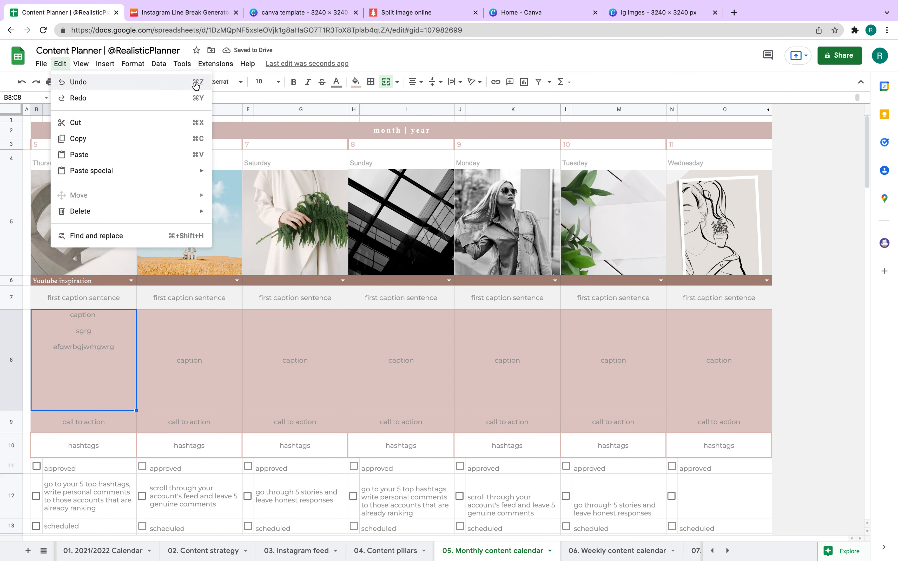
{"action": "left_click", "coordinate": [217, 357]}
Left-align the Thursday 5 caption in B8 and set its vertical alignment to middle.
{"action": "left_click", "coordinate": [85, 397]}
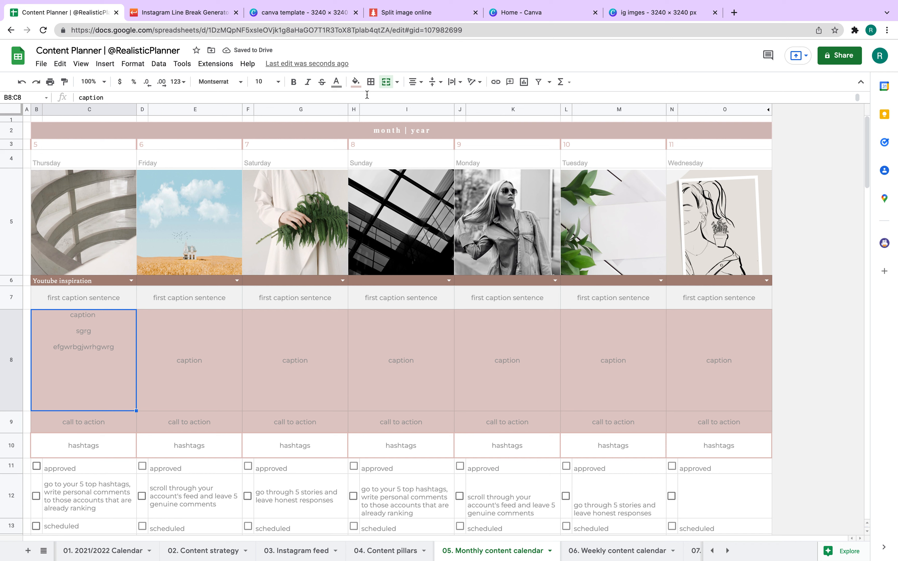
{"action": "left_click", "coordinate": [415, 81]}
{"action": "left_click", "coordinate": [415, 100]}
{"action": "left_click", "coordinate": [434, 82]}
{"action": "left_click", "coordinate": [447, 104]}
{"action": "left_click", "coordinate": [335, 373]}
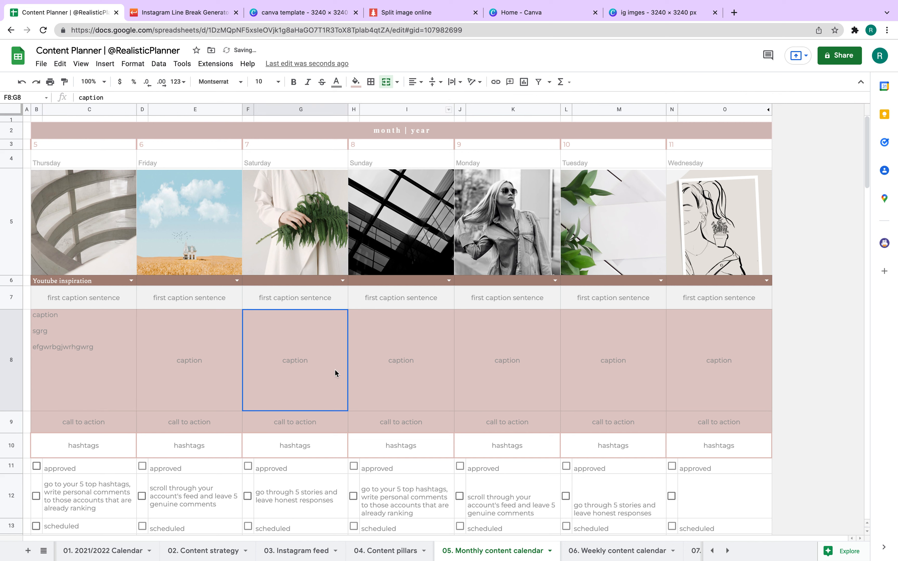
Remove the trailing line breaks after the last paragraph of the Thursday 5 caption.
{"action": "left_click", "coordinate": [86, 374]}
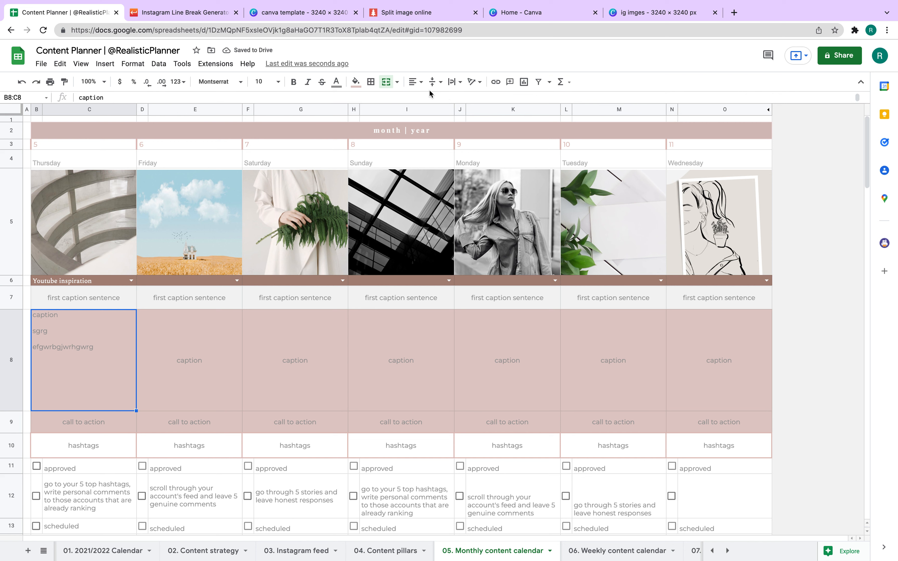
{"action": "double_click", "coordinate": [122, 371]}
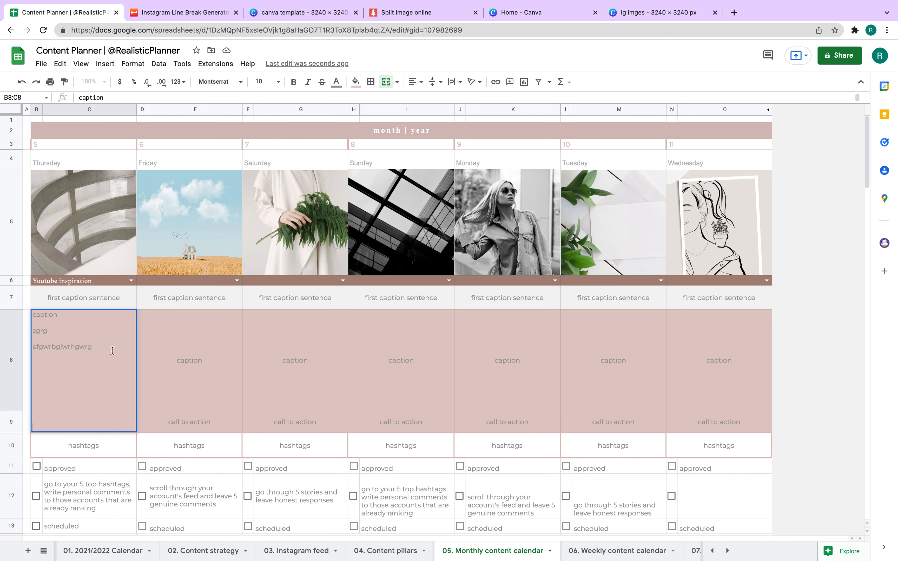
{"action": "key", "text": "Escape"}
{"action": "left_click", "coordinate": [222, 423]}
{"action": "left_click", "coordinate": [118, 360]}
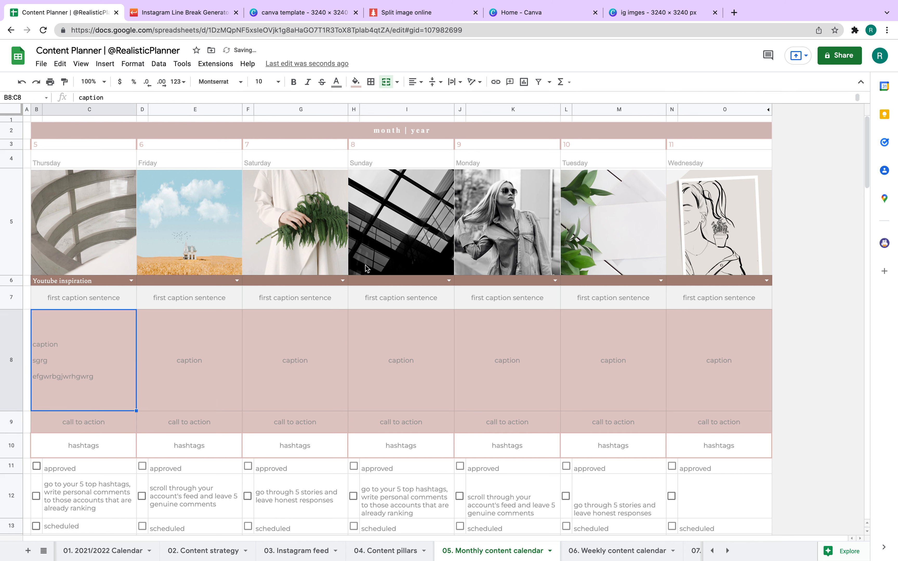
Try top and bottom vertical alignment on the Thursday 5 caption, ending with middle alignment.
{"action": "left_click", "coordinate": [436, 82]}
{"action": "left_click", "coordinate": [430, 101]}
{"action": "left_click", "coordinate": [436, 82]}
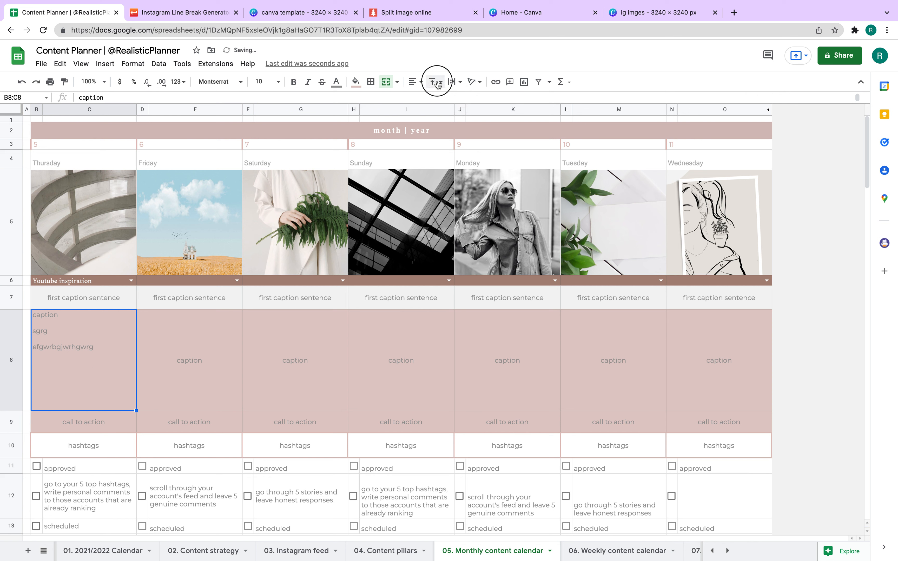
{"action": "left_click", "coordinate": [457, 99]}
{"action": "left_click", "coordinate": [438, 82]}
{"action": "left_click", "coordinate": [446, 99]}
{"action": "left_click_drag", "start_coordinate": [290, 391], "coordinate": [160, 395]}
Give the caption and call-to-action cells B8:O9 black text and a white fill.
{"action": "left_click", "coordinate": [110, 379]}
{"action": "left_click_drag", "start_coordinate": [110, 379], "coordinate": [738, 421]}
{"action": "left_click", "coordinate": [337, 82]}
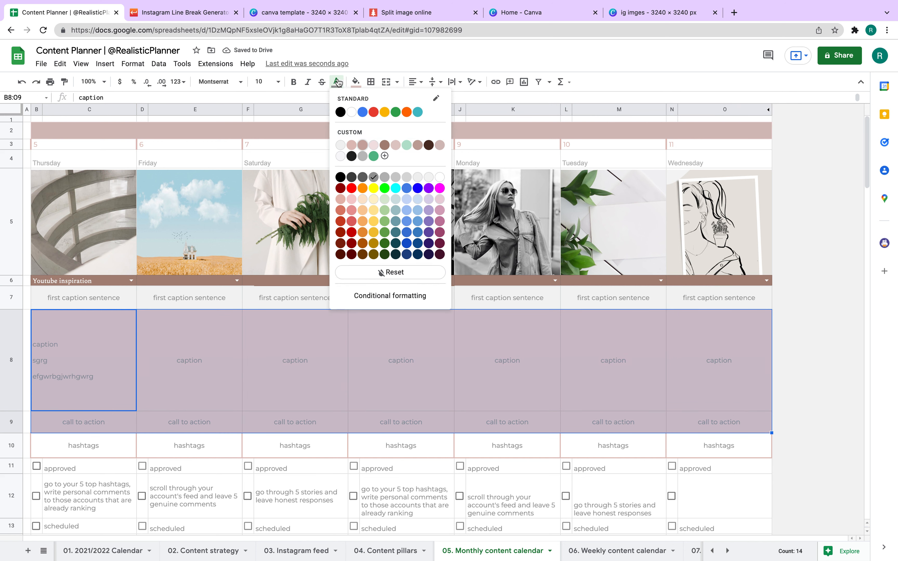
{"action": "left_click", "coordinate": [340, 111]}
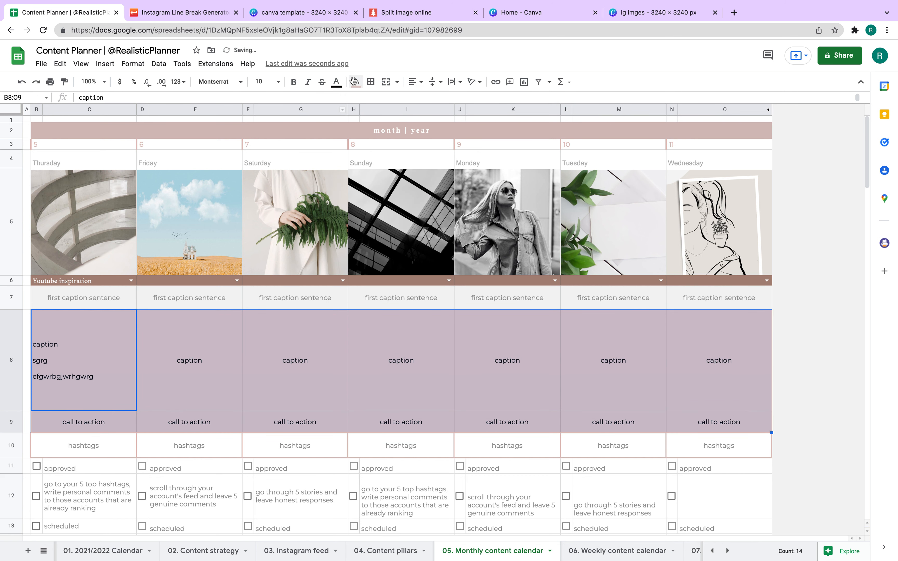
{"action": "left_click", "coordinate": [356, 82]}
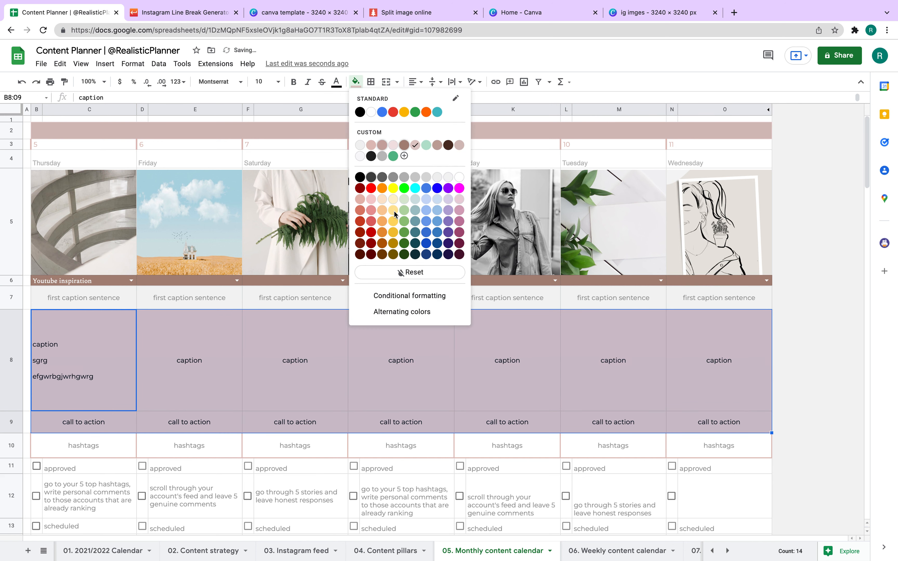
{"action": "left_click", "coordinate": [371, 112]}
{"action": "left_click", "coordinate": [347, 491]}
Undo the text colour and fill changes on B8:O9 and check the text wrapping options.
{"action": "key", "text": "ctrl+z"}
{"action": "key", "text": "ctrl+z"}
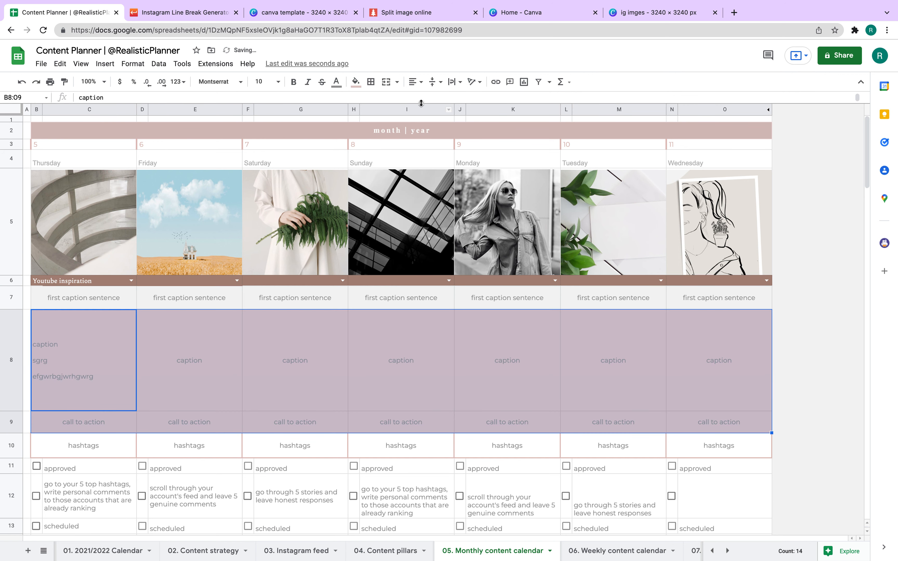
{"action": "left_click", "coordinate": [461, 82]}
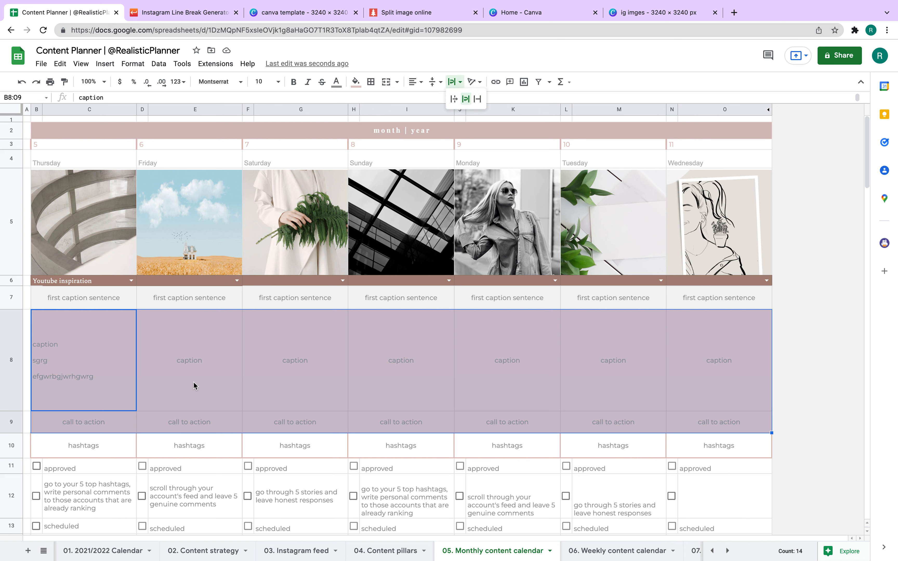
{"action": "left_click", "coordinate": [195, 387]}
Delete the "sgrg" and "efgwrbgjwrhgwrg" paragraphs from the Thursday 5 caption, keeping only "caption".
{"action": "double_click", "coordinate": [80, 371]}
{"action": "left_click_drag", "start_coordinate": [68, 313], "coordinate": [93, 347]}
{"action": "key", "text": "BackSpace"}
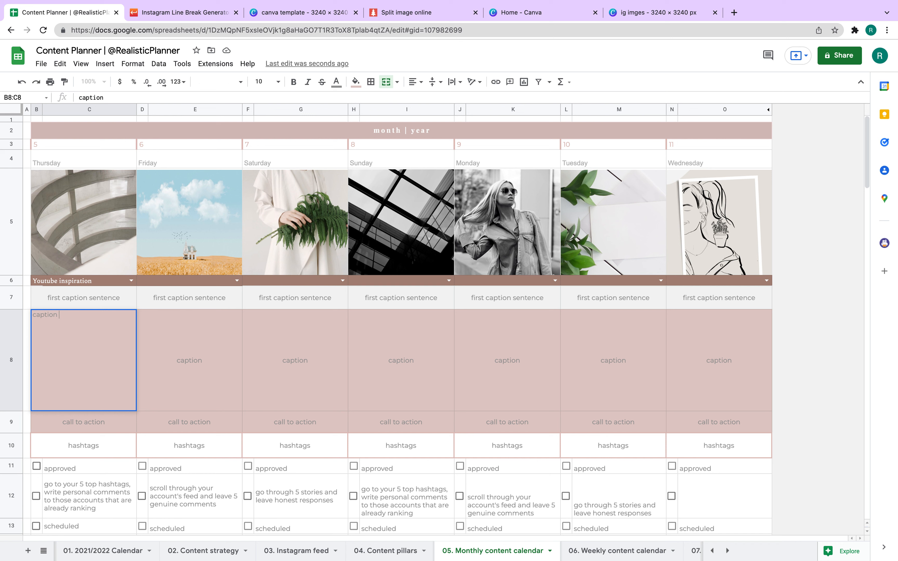
{"action": "left_click", "coordinate": [188, 342]}
Center the Thursday 5 caption horizontally in its cell.
{"action": "double_click", "coordinate": [86, 362]}
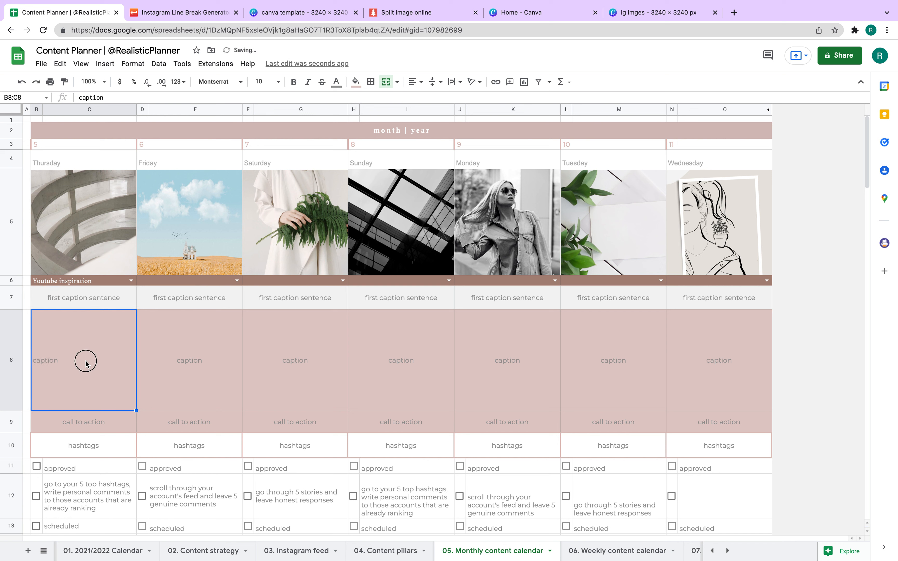
{"action": "key", "text": "super+a"}
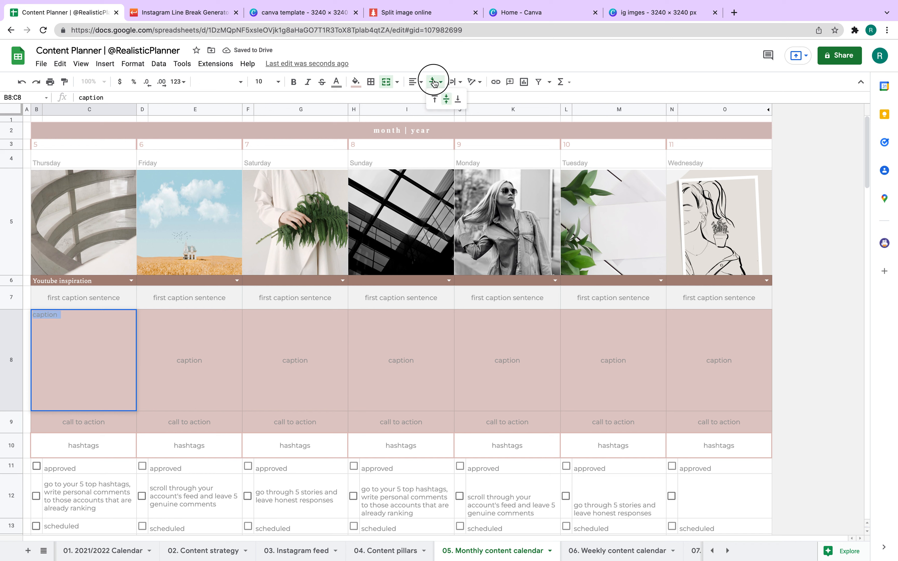
{"action": "left_click", "coordinate": [451, 82]}
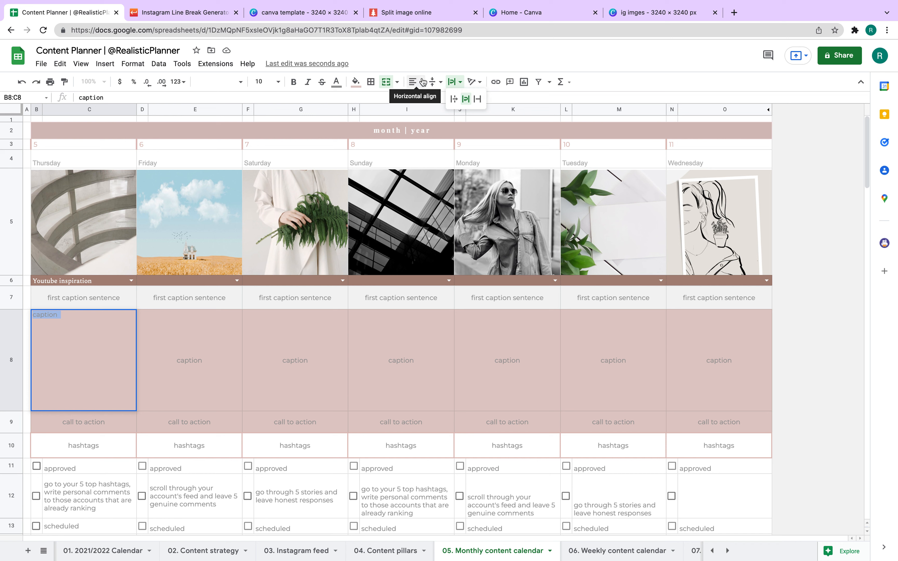
{"action": "left_click", "coordinate": [305, 382]}
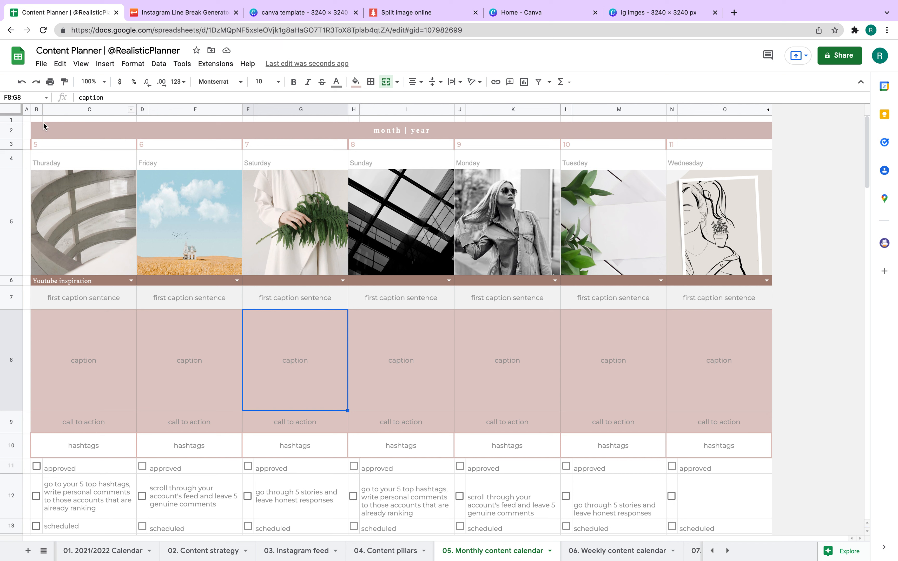
Merge all the daily caption cells B8:O8 into one cell, accepting that only the first value is kept.
{"action": "left_click_drag", "start_coordinate": [34, 119], "coordinate": [427, 120]}
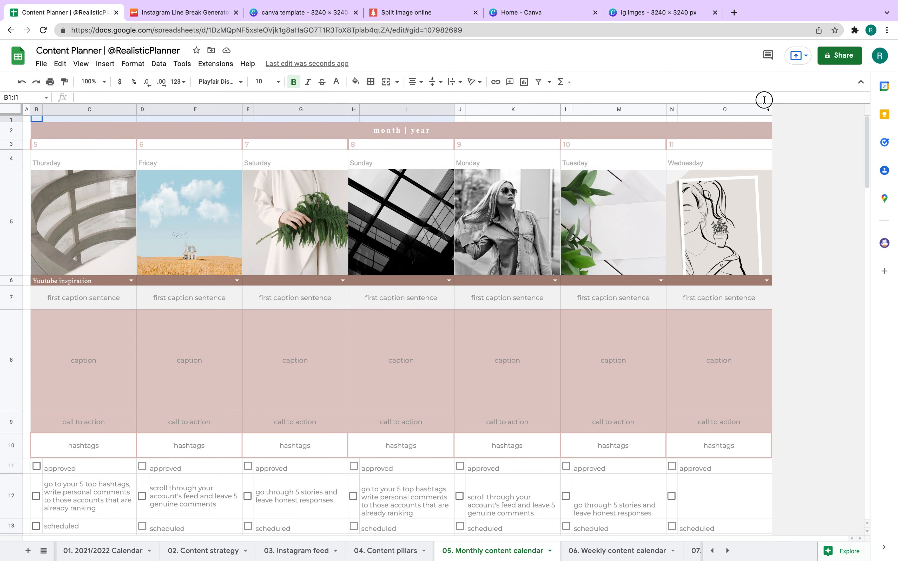
{"action": "left_click_drag", "start_coordinate": [759, 115], "coordinate": [756, 118]}
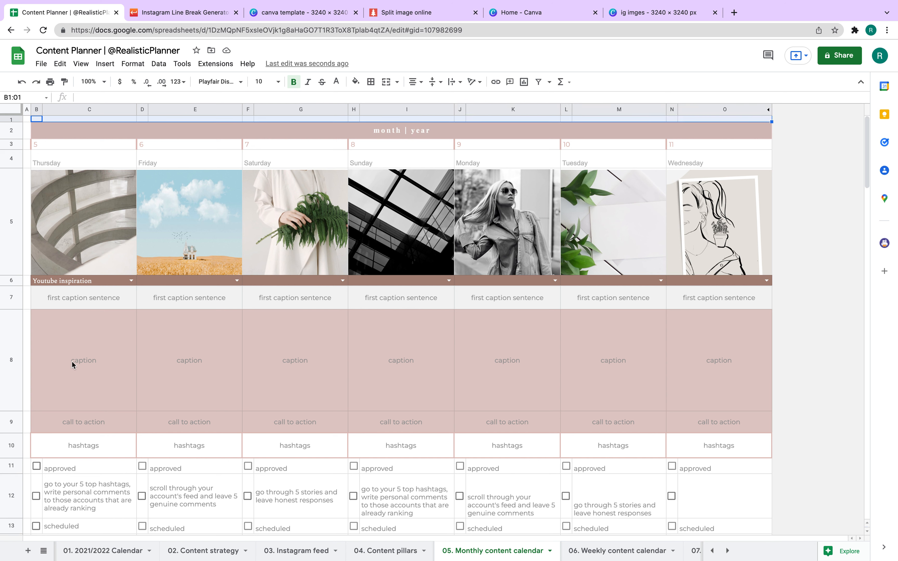
{"action": "left_click_drag", "start_coordinate": [73, 365], "coordinate": [746, 356]}
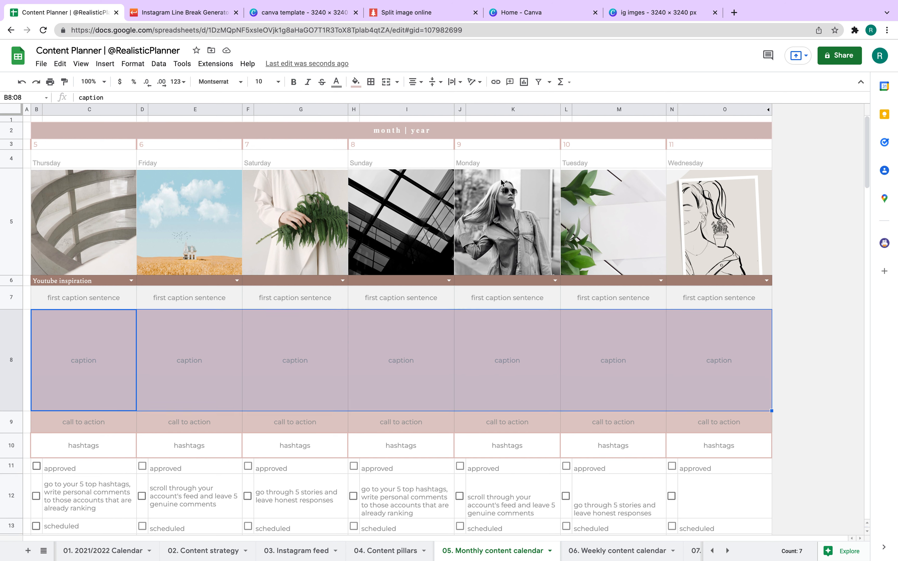
{"action": "left_click_drag", "start_coordinate": [100, 357], "coordinate": [733, 336]}
{"action": "left_click", "coordinate": [386, 83]}
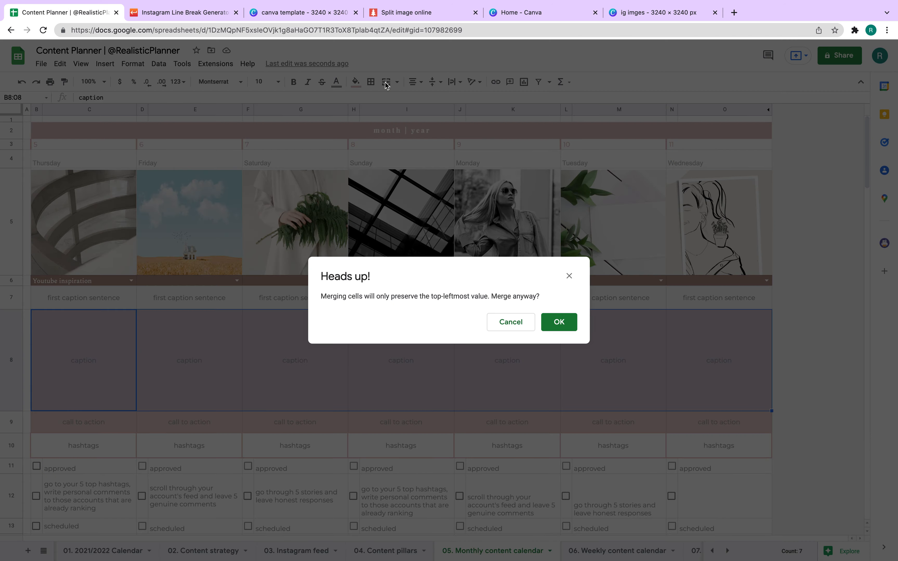
{"action": "left_click", "coordinate": [553, 322]}
{"action": "left_click", "coordinate": [444, 356]}
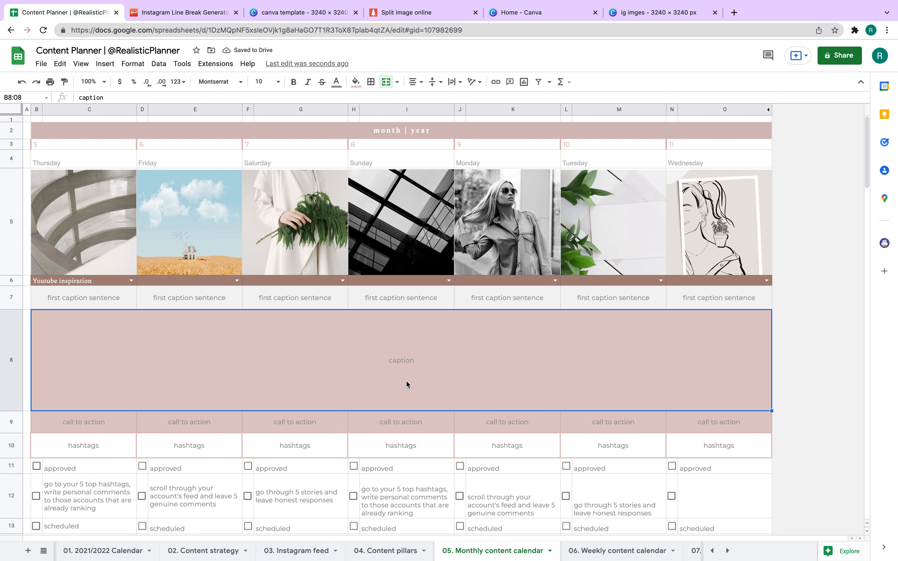
Unmerge B8:O8 and rebuild the daily caption cells by merging B8:C8 and filling it across to column O.
{"action": "left_click", "coordinate": [386, 82]}
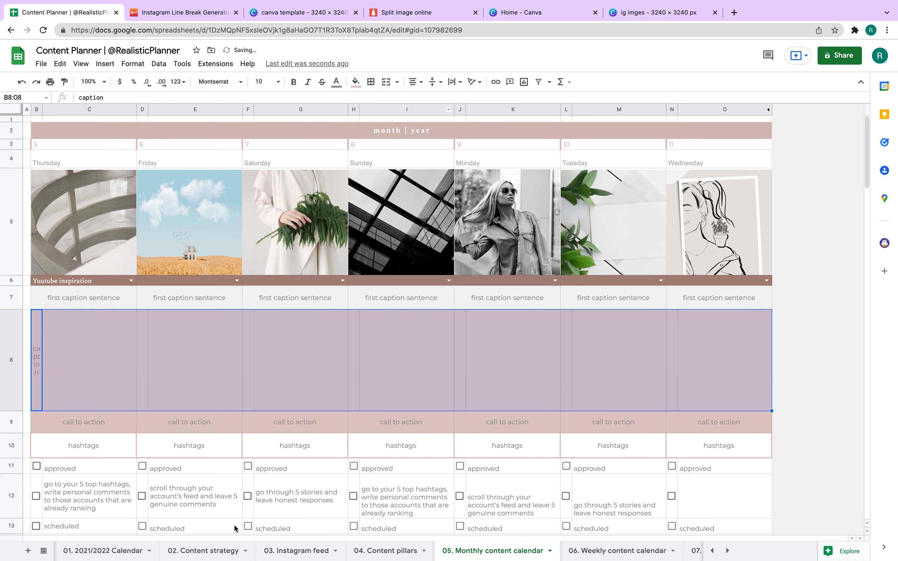
{"action": "left_click", "coordinate": [247, 455]}
{"action": "left_click_drag", "start_coordinate": [42, 329], "coordinate": [109, 327]}
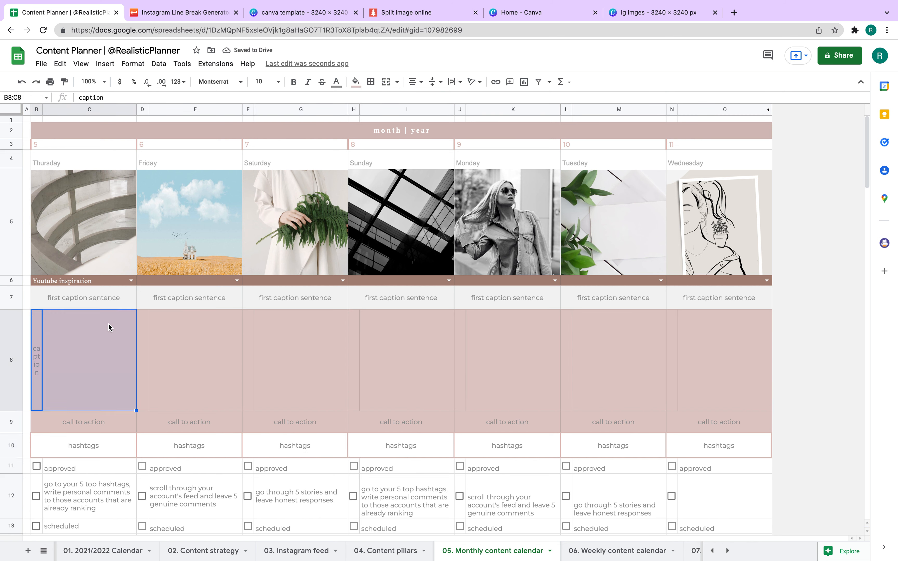
{"action": "left_click", "coordinate": [386, 82]}
{"action": "left_click_drag", "start_coordinate": [137, 410], "coordinate": [719, 377]}
{"action": "left_click", "coordinate": [757, 281]}
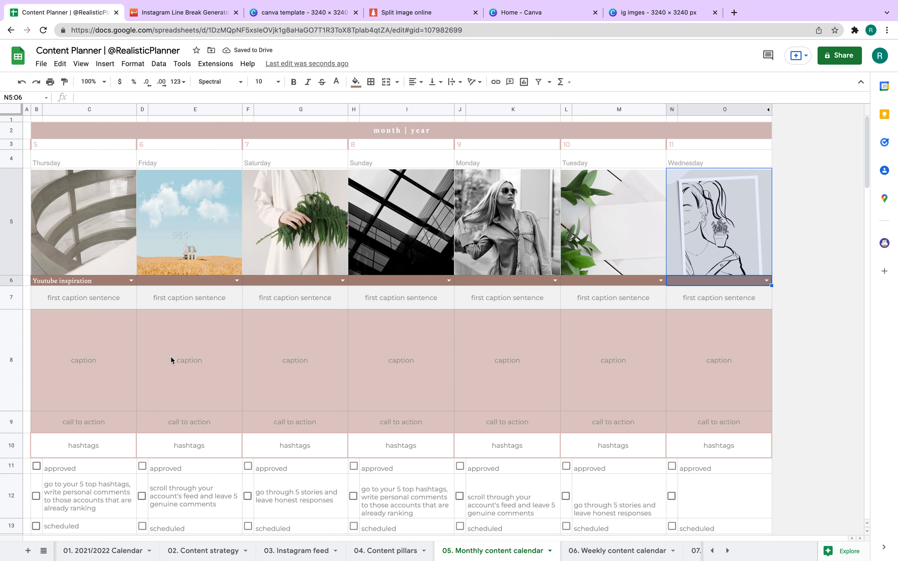
Unmerge the "month | year" header spanning B2:O2.
{"action": "left_click", "coordinate": [673, 110]}
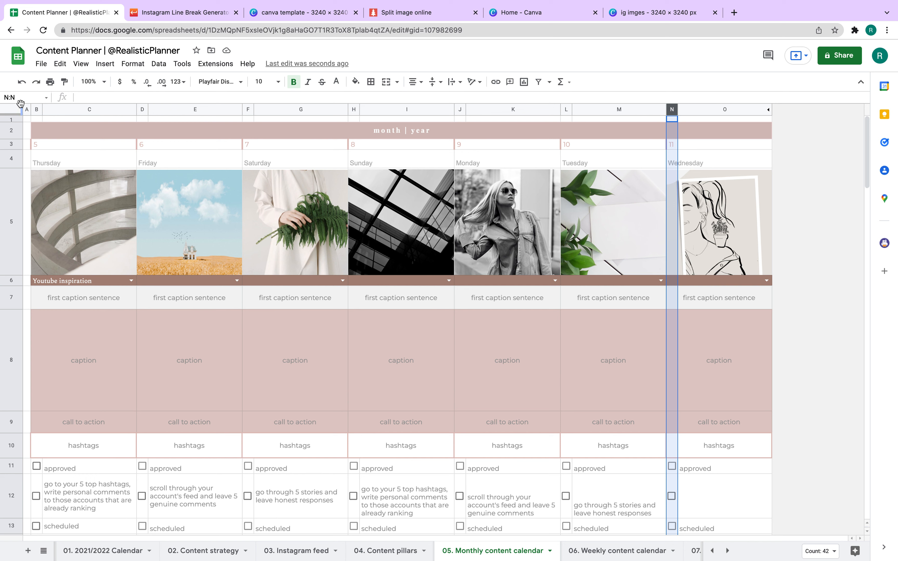
{"action": "left_click", "coordinate": [27, 110]}
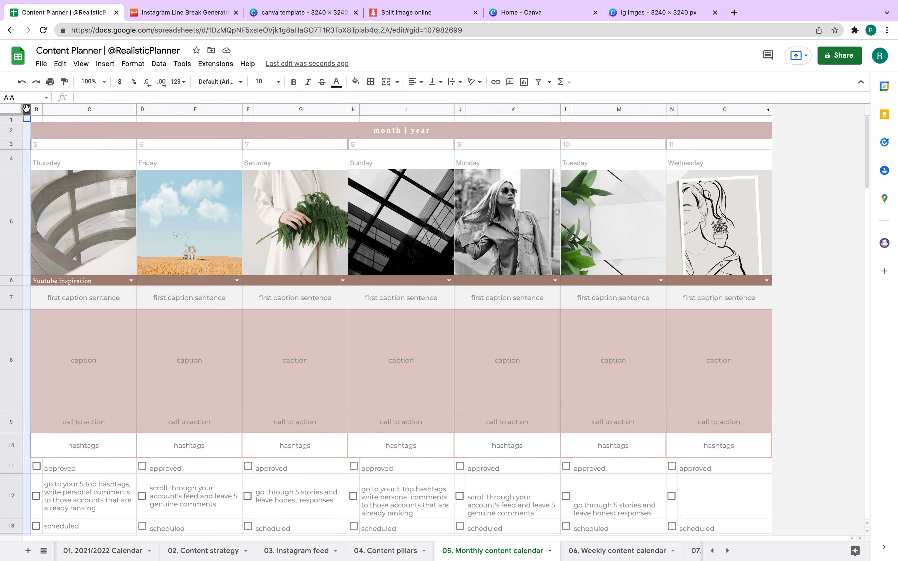
{"action": "left_click", "coordinate": [301, 135]}
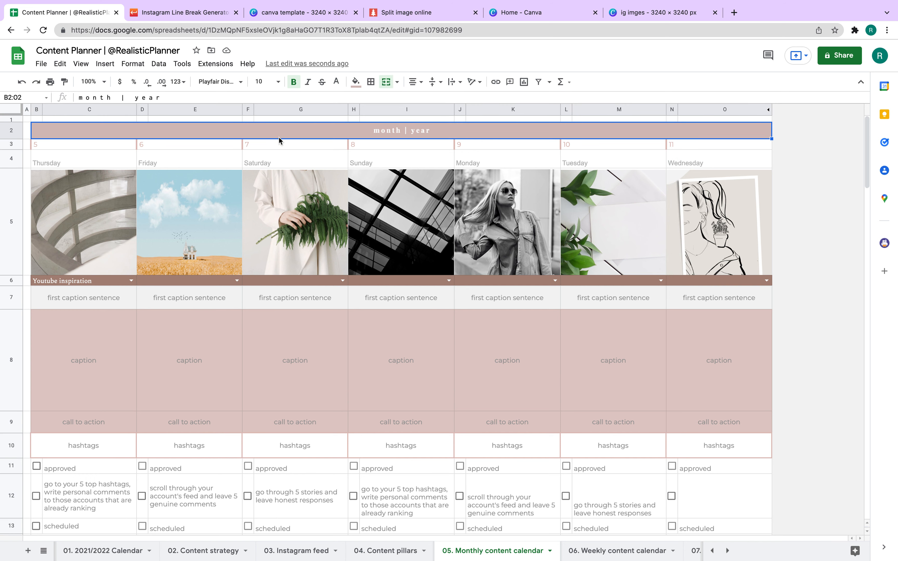
{"action": "left_click", "coordinate": [386, 81]}
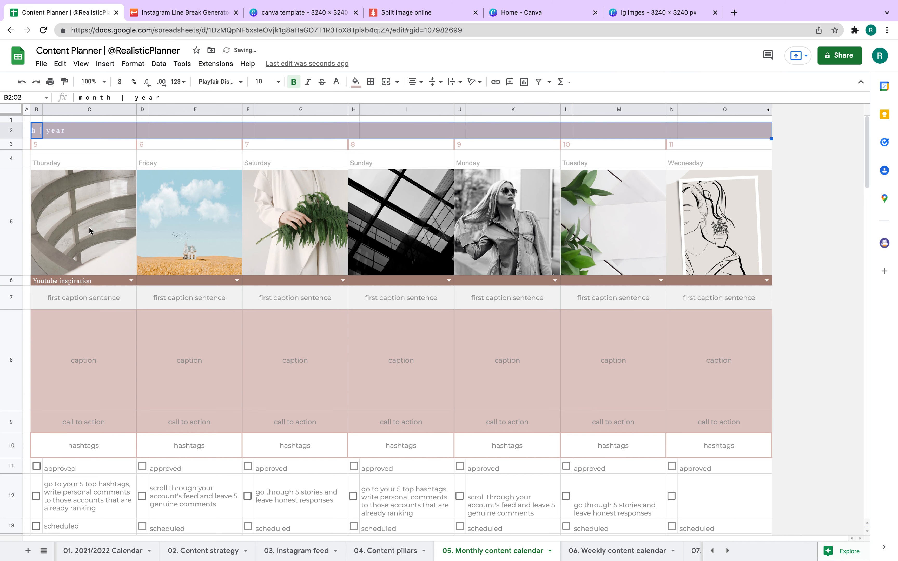
Insert one blank column to the left of column A and another to the right of the new column A.
{"action": "left_click", "coordinate": [26, 110]}
{"action": "right_click", "coordinate": [26, 111]}
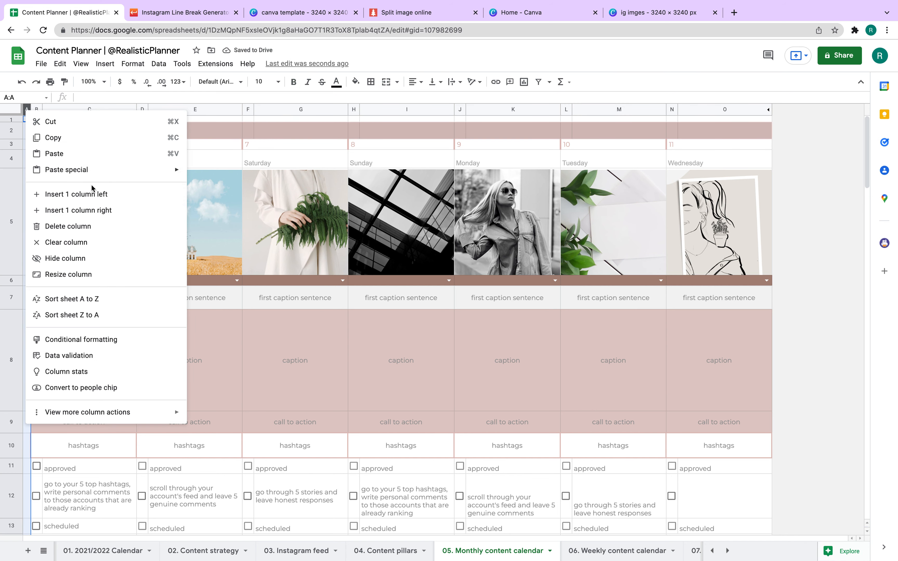
{"action": "left_click", "coordinate": [92, 194]}
{"action": "right_click", "coordinate": [27, 110]}
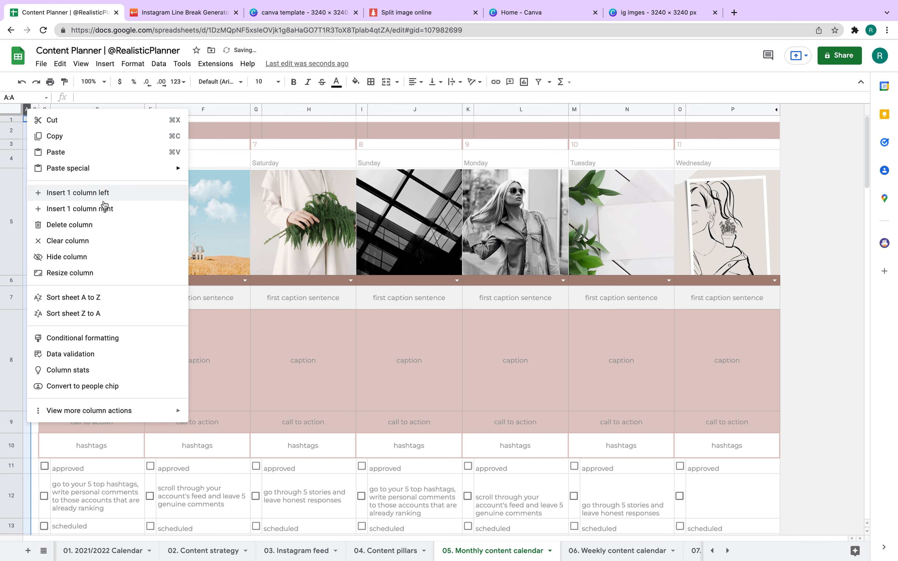
{"action": "left_click", "coordinate": [104, 208]}
{"action": "right_click", "coordinate": [34, 110]}
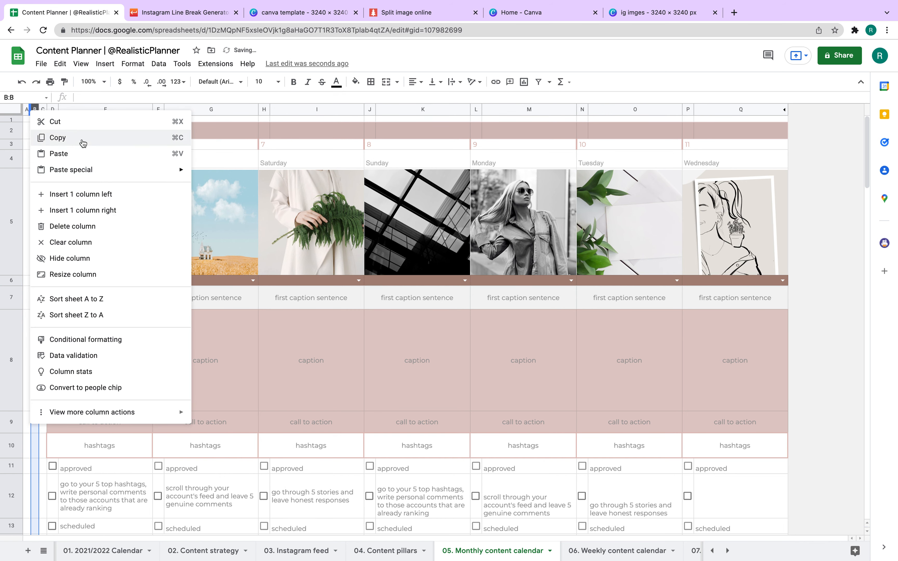
{"action": "left_click", "coordinate": [296, 162]}
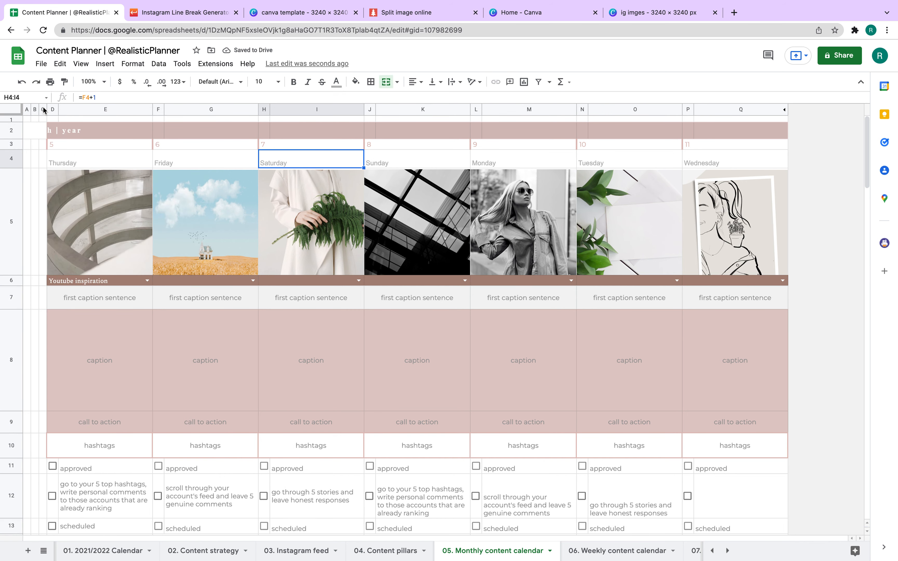
Insert three more blank columns to the right of columns A through C.
{"action": "left_click_drag", "start_coordinate": [43, 110], "coordinate": [27, 110]}
{"action": "right_click", "coordinate": [32, 109]}
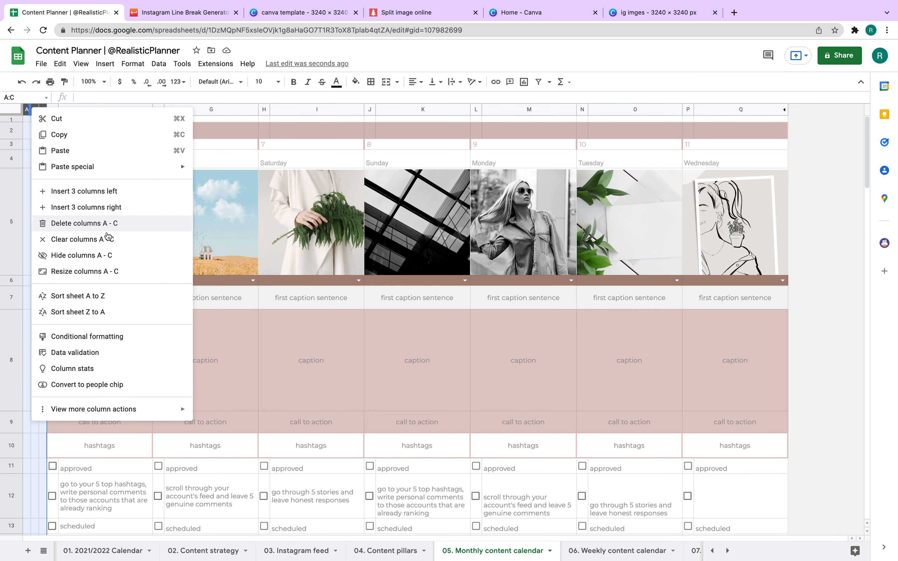
{"action": "left_click", "coordinate": [110, 207]}
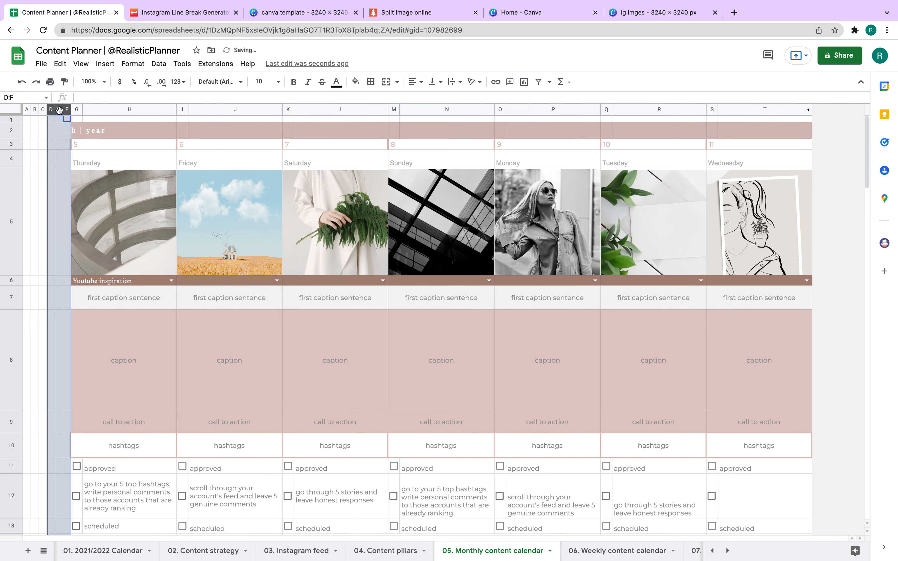
Insert one more blank column to the right of column C.
{"action": "left_click", "coordinate": [43, 110]}
{"action": "right_click", "coordinate": [43, 110]}
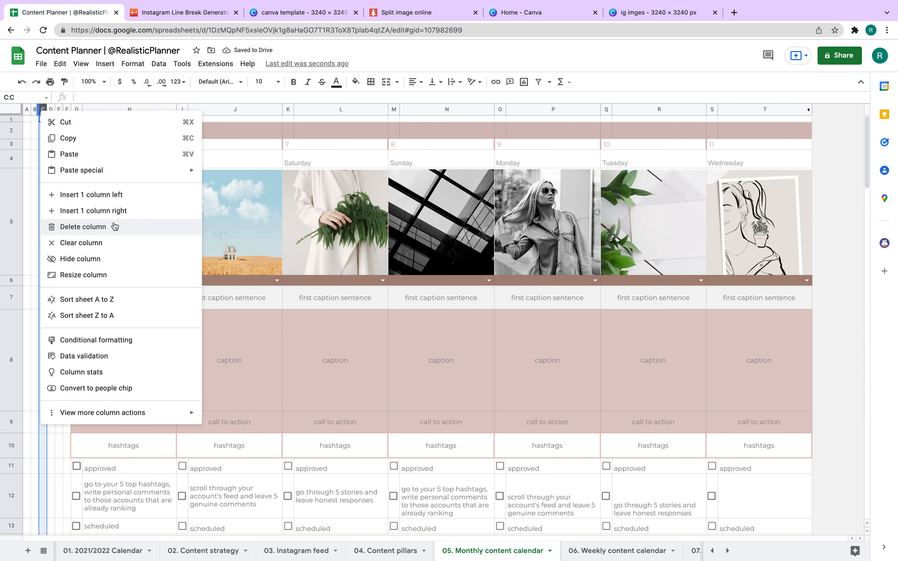
{"action": "left_click", "coordinate": [112, 211]}
{"action": "left_click", "coordinate": [297, 353]}
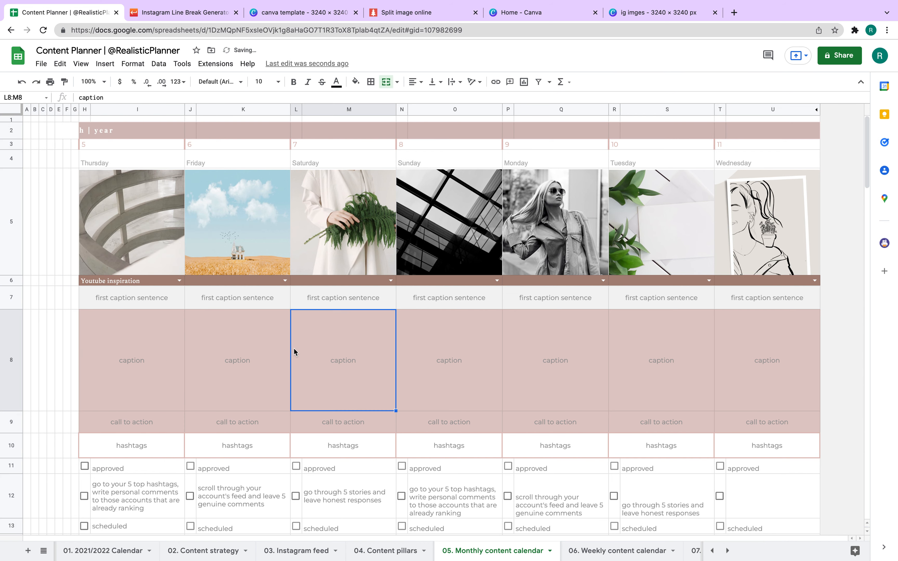
Move three blank spacer columns so that one follows each of the Thursday, Friday and Saturday columns.
{"action": "left_click", "coordinate": [67, 112]}
{"action": "left_click_drag", "start_coordinate": [67, 112], "coordinate": [165, 147]}
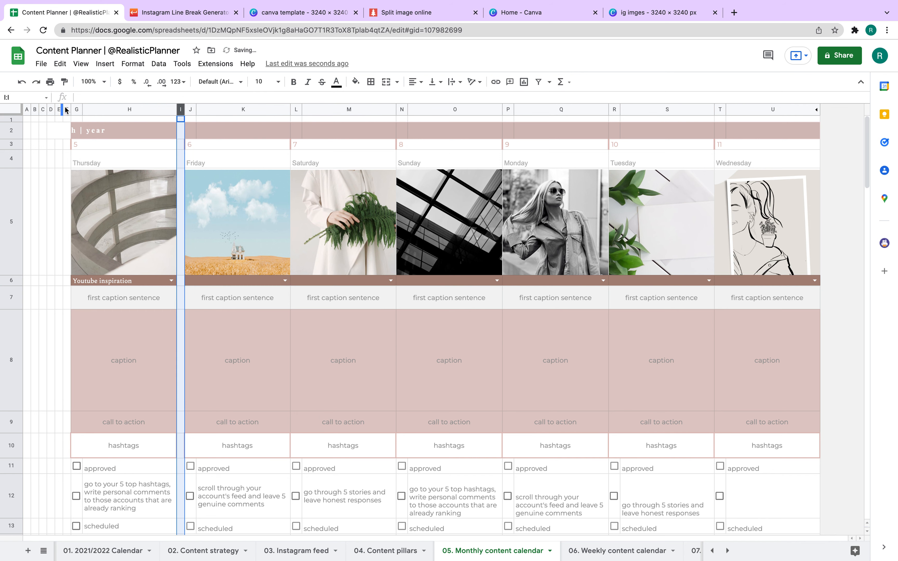
{"action": "left_click_drag", "start_coordinate": [66, 108], "coordinate": [290, 108]}
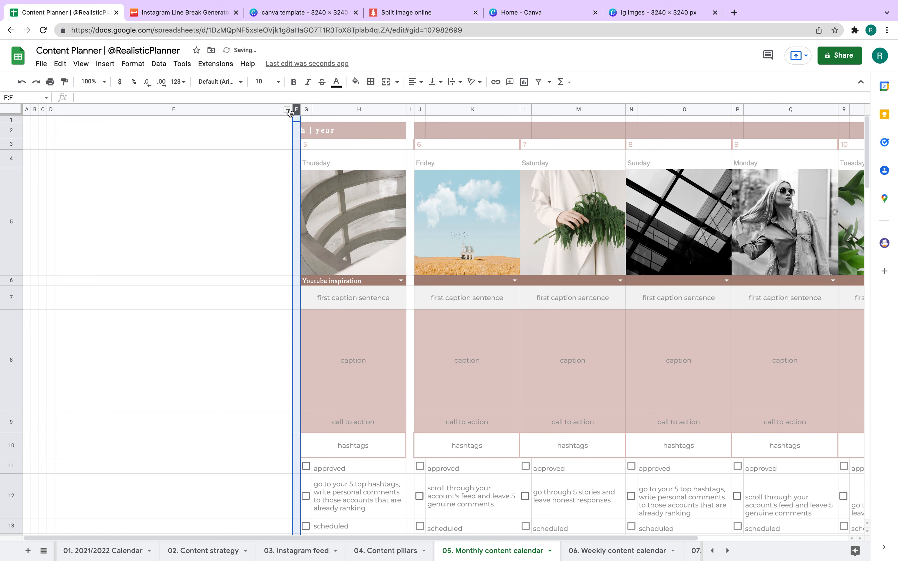
{"action": "key", "text": "ctrl+z"}
{"action": "left_click_drag", "start_coordinate": [66, 107], "coordinate": [241, 110]}
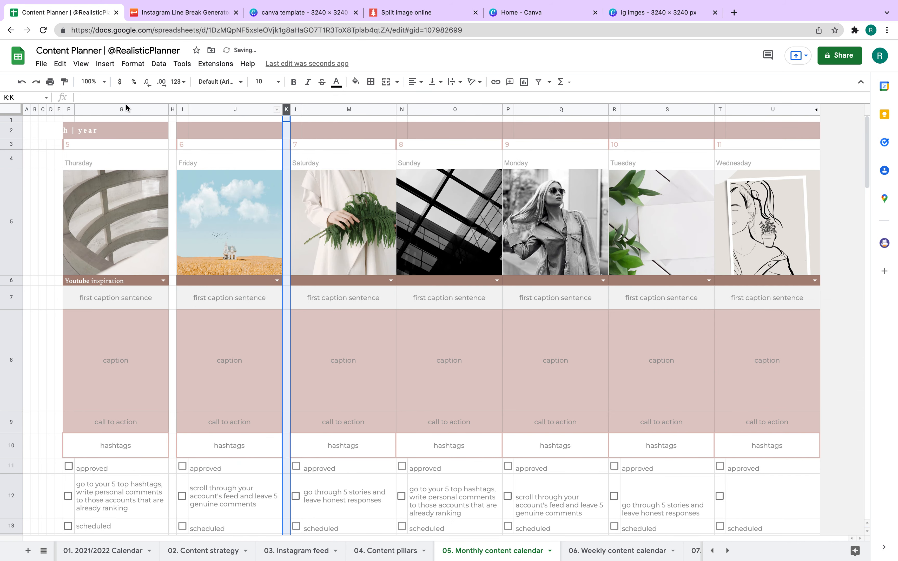
{"action": "left_click", "coordinate": [52, 110]}
{"action": "left_click_drag", "start_coordinate": [52, 111], "coordinate": [383, 104]}
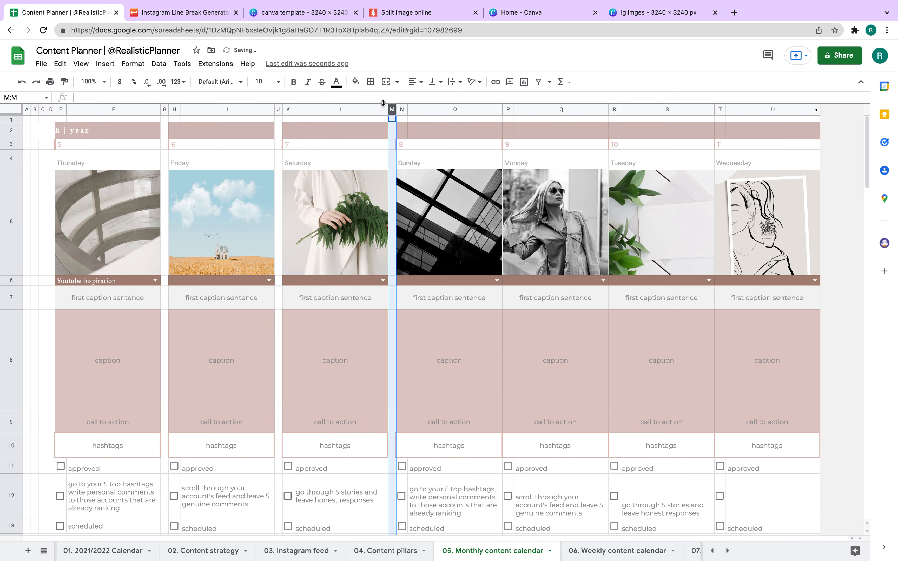
Move three more blank spacer columns so that one follows each of the Sunday, Monday and Tuesday columns.
{"action": "left_click", "coordinate": [42, 110]}
{"action": "left_click_drag", "start_coordinate": [42, 110], "coordinate": [477, 118]}
{"action": "left_click", "coordinate": [35, 110]}
{"action": "left_click_drag", "start_coordinate": [36, 110], "coordinate": [578, 102]}
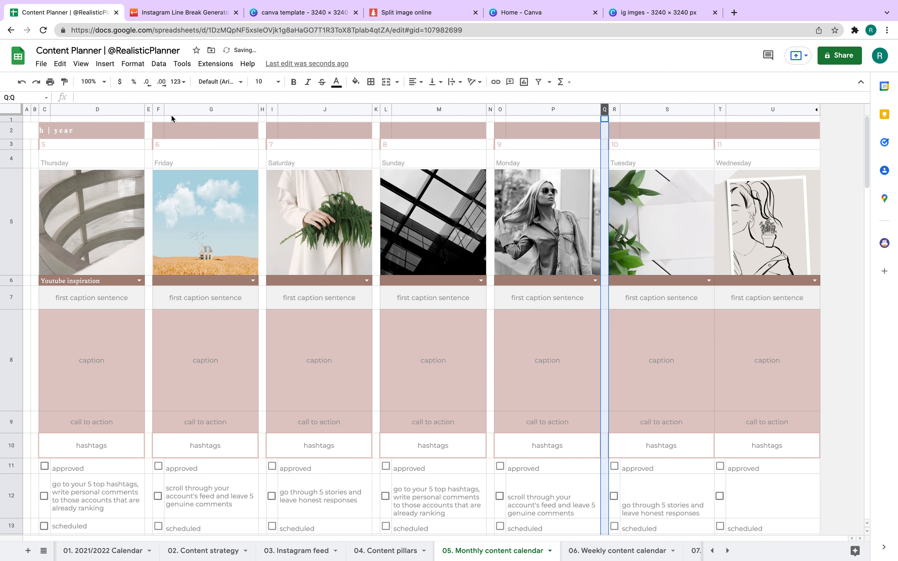
{"action": "left_click", "coordinate": [28, 109]}
{"action": "left_click_drag", "start_coordinate": [28, 109], "coordinate": [714, 110]}
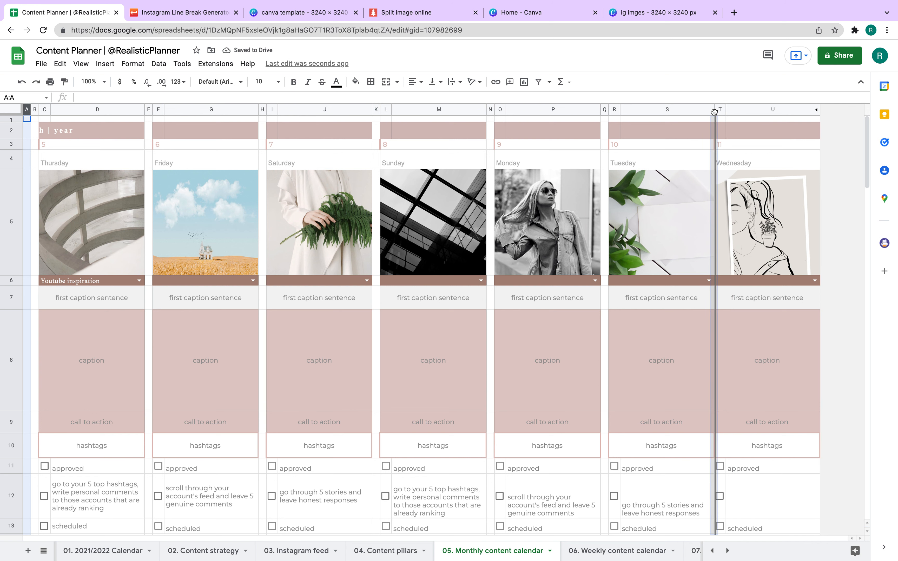
Merge B2:U2 into a single "month | year" header spanning all the days.
{"action": "left_click_drag", "start_coordinate": [54, 134], "coordinate": [796, 135]}
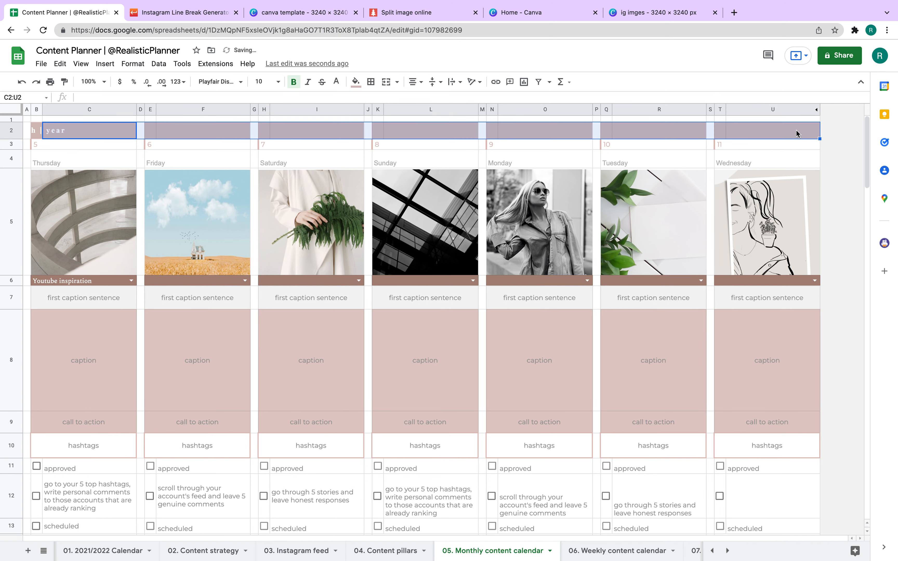
{"action": "left_click", "coordinate": [384, 86]}
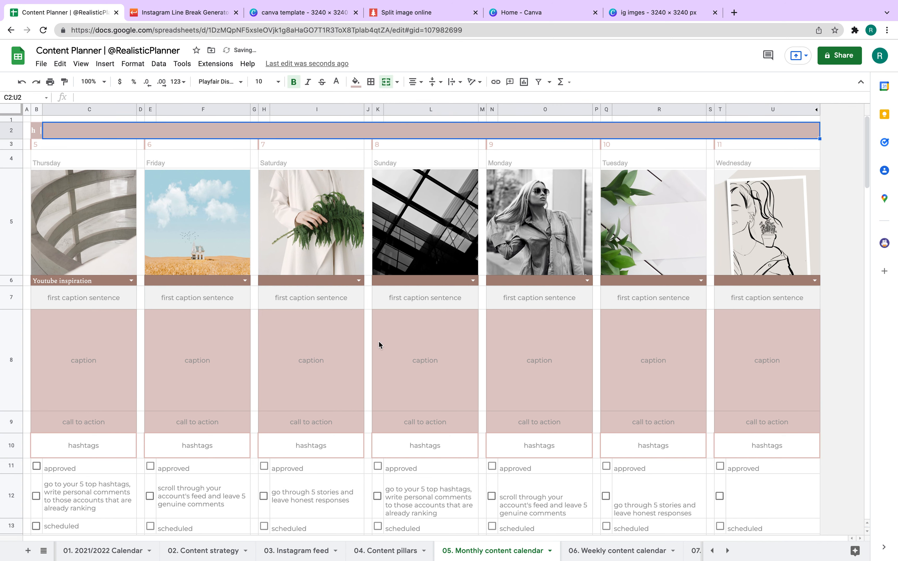
{"action": "left_click_drag", "start_coordinate": [48, 130], "coordinate": [36, 130]}
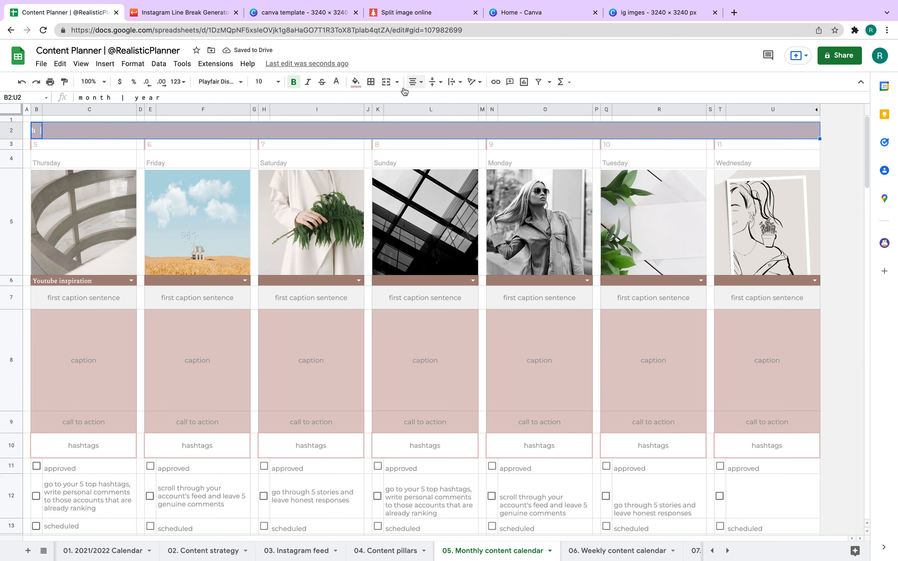
{"action": "left_click", "coordinate": [386, 83]}
{"action": "left_click", "coordinate": [469, 408]}
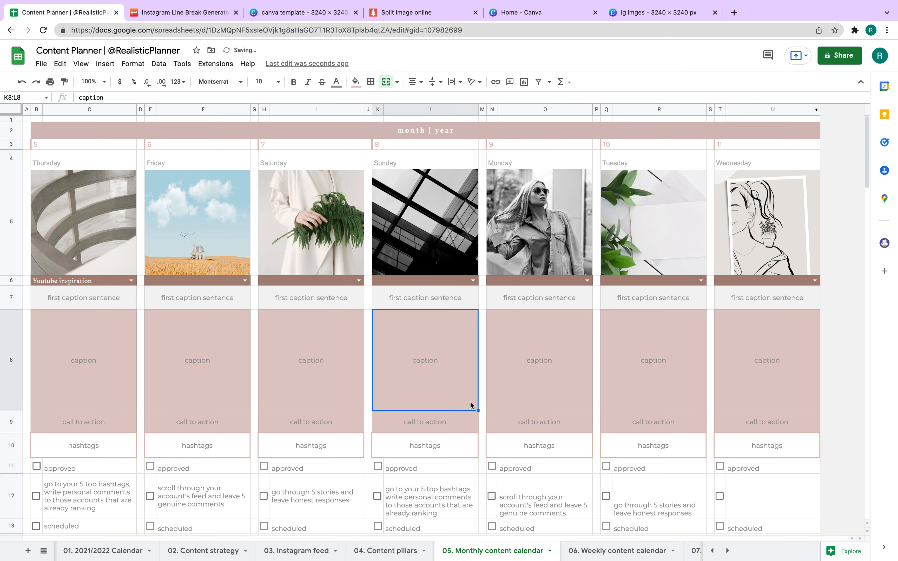
{"action": "left_click", "coordinate": [306, 133]}
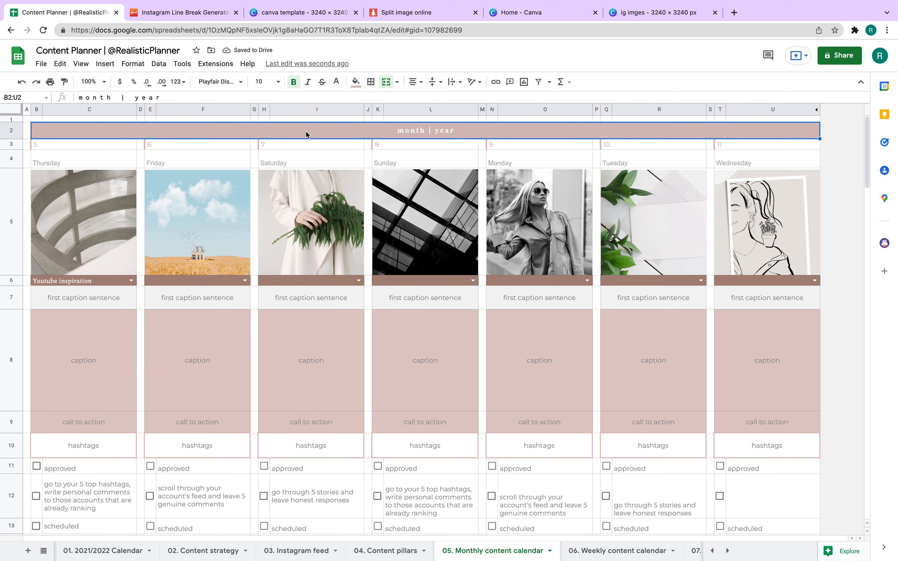
Insert a blank column right of column A, try to move a column beneath the merged header, and undo the insertion.
{"action": "left_click", "coordinate": [27, 111]}
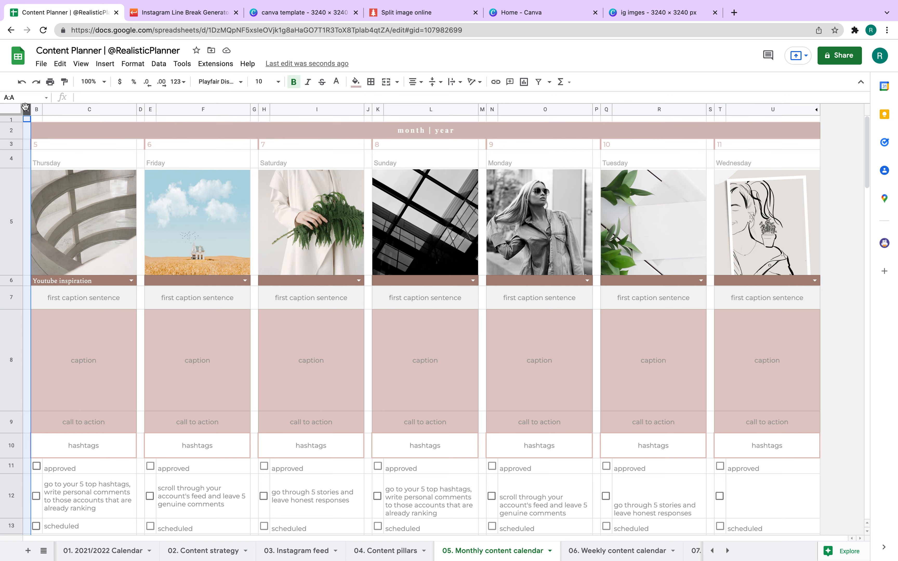
{"action": "right_click", "coordinate": [28, 111]}
{"action": "left_click", "coordinate": [84, 207]}
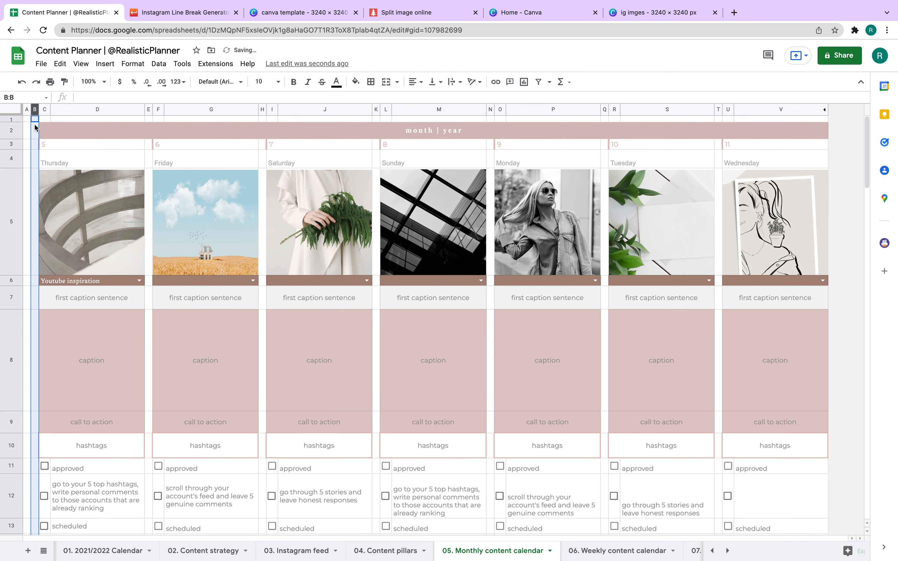
{"action": "left_click", "coordinate": [34, 109]}
{"action": "left_click_drag", "start_coordinate": [34, 109], "coordinate": [203, 112]}
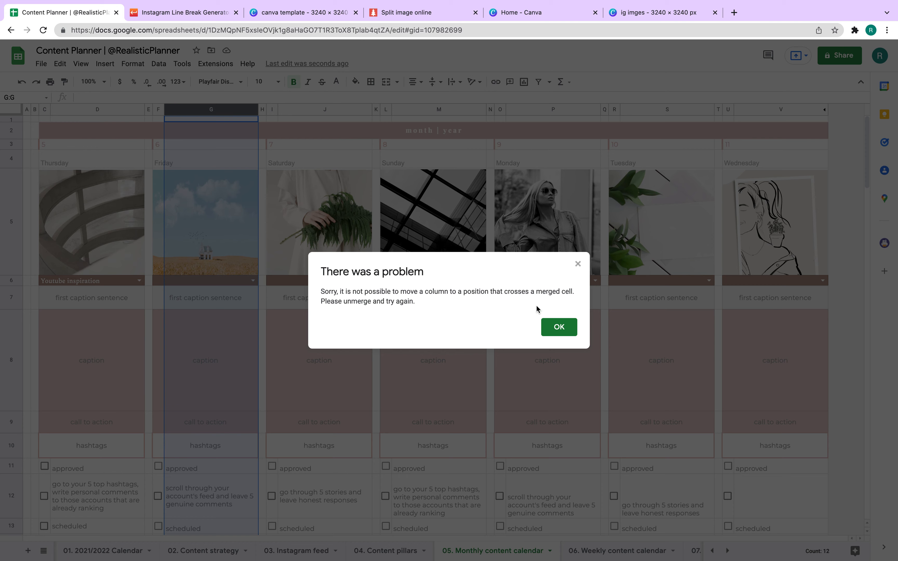
{"action": "left_click", "coordinate": [562, 328]}
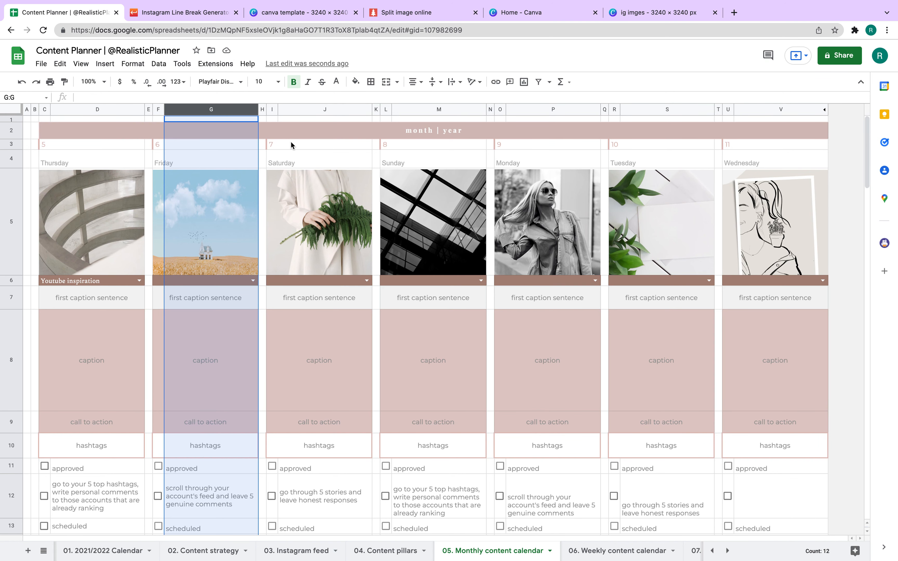
{"action": "key", "text": "ctrl+z"}
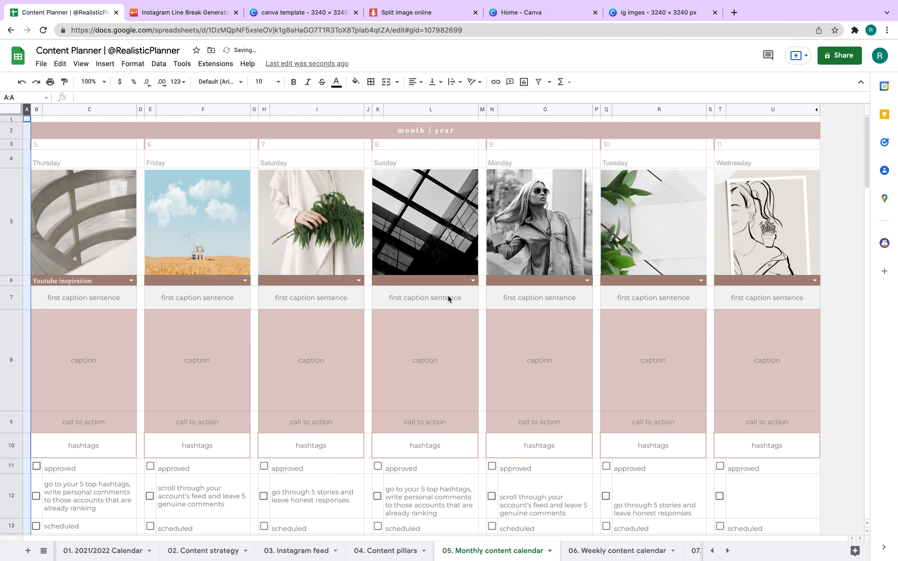
Examine the spacing between the day columns through all the weeks of the monthly calendar.
{"action": "left_click", "coordinate": [467, 360]}
{"action": "scroll", "coordinate": [466, 359], "scroll_direction": "down", "scroll_amount": 15}
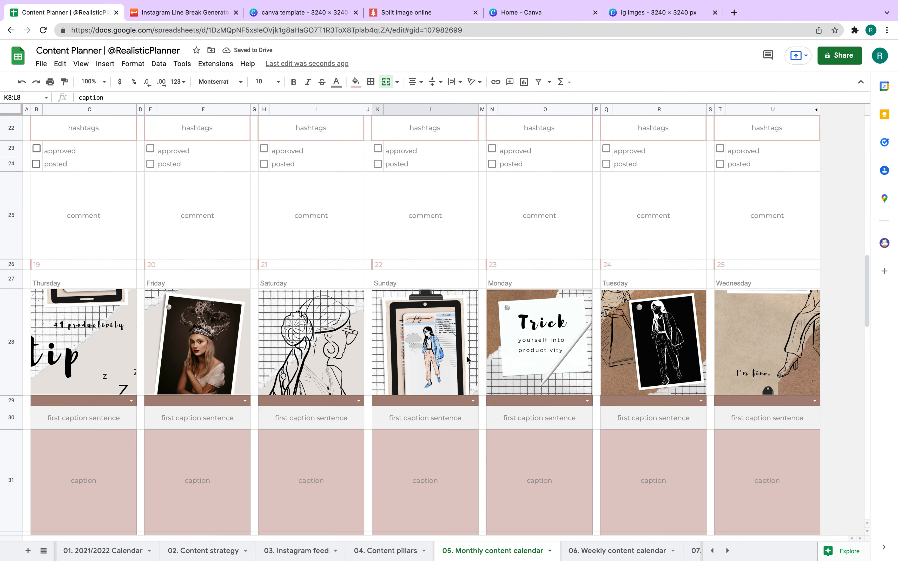
{"action": "scroll", "coordinate": [467, 360], "scroll_direction": "down", "scroll_amount": 15}
{"action": "scroll", "coordinate": [466, 360], "scroll_direction": "up", "scroll_amount": 20}
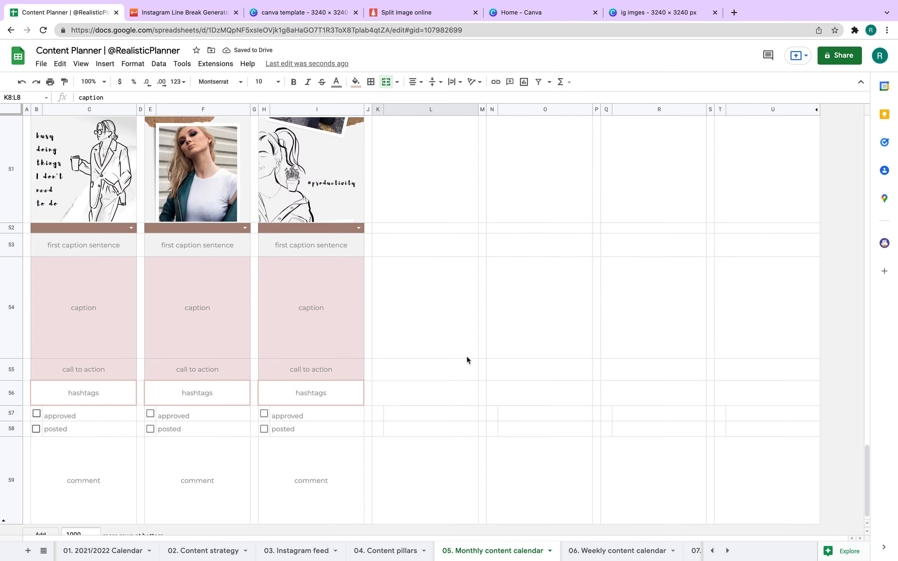
{"action": "scroll", "coordinate": [467, 360], "scroll_direction": "up", "scroll_amount": 10}
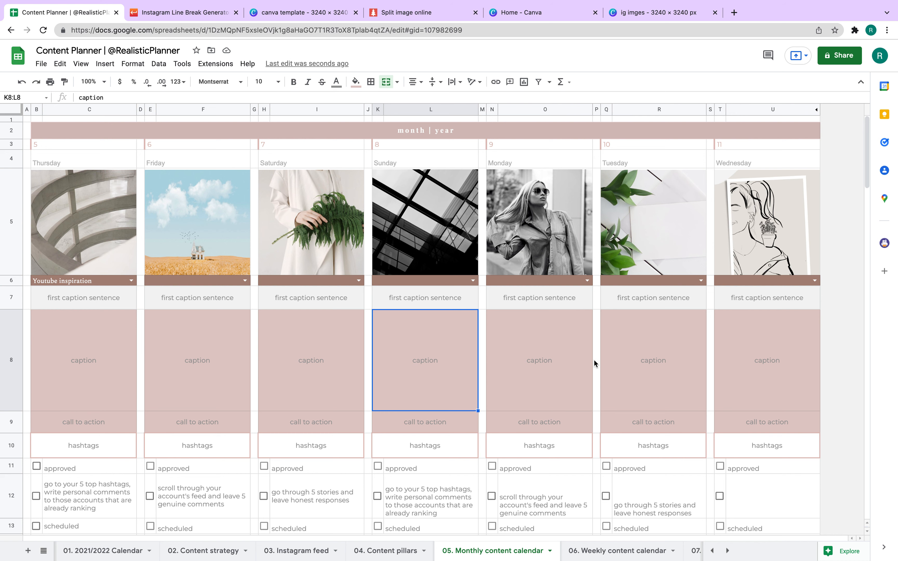
Check the post type and channel options in Monday's first row of the weekly content calendar, and return to the monthly calendar.
{"action": "left_click", "coordinate": [600, 552]}
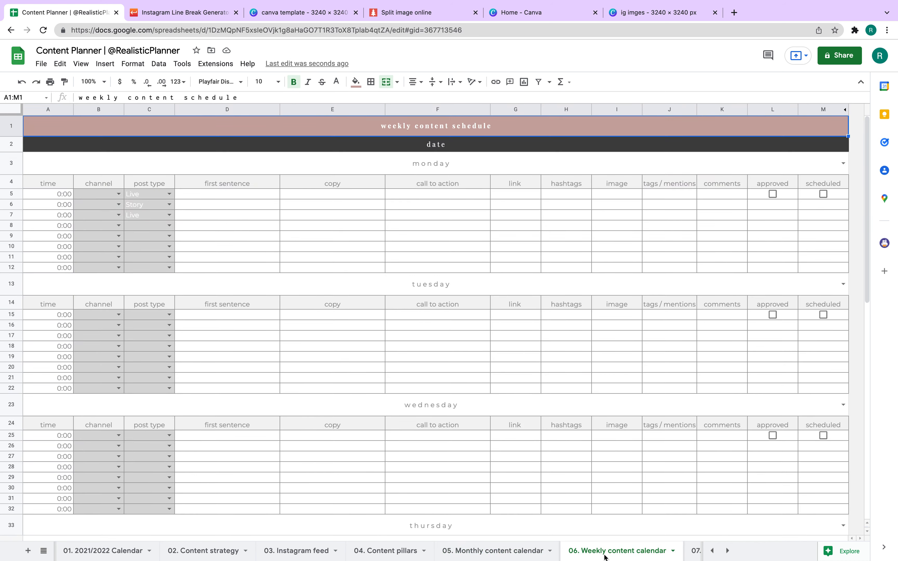
{"action": "left_click", "coordinate": [169, 194]}
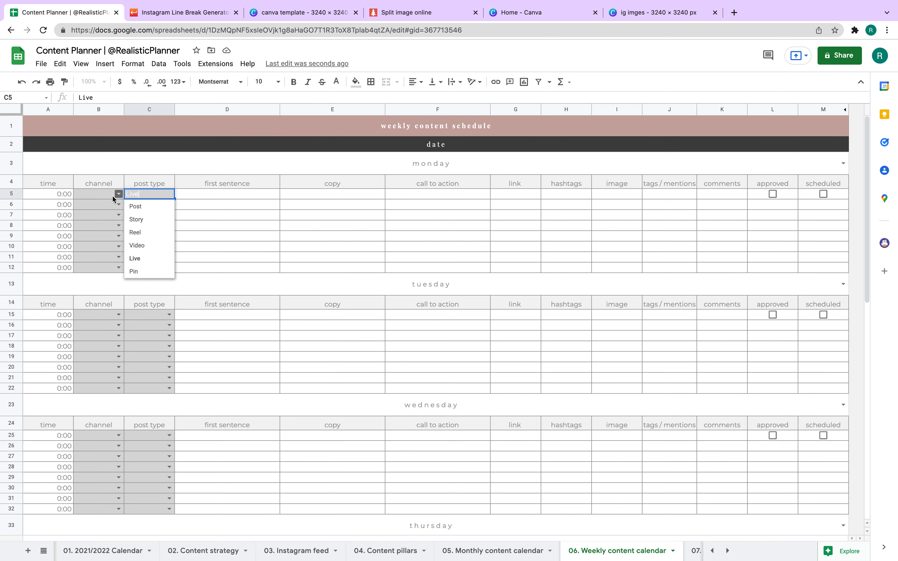
{"action": "left_click", "coordinate": [90, 194]}
{"action": "left_click", "coordinate": [119, 194]}
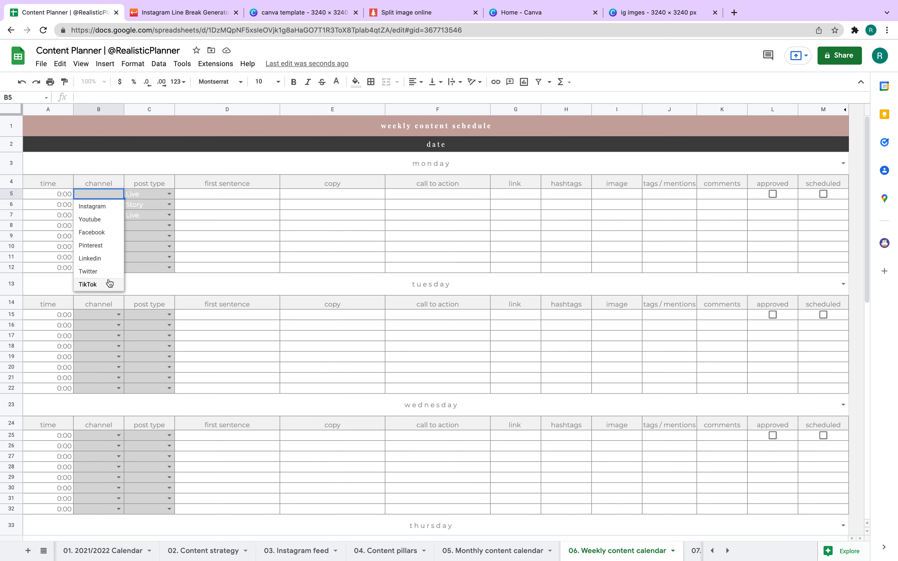
{"action": "left_click", "coordinate": [279, 250]}
{"action": "left_click", "coordinate": [495, 553]}
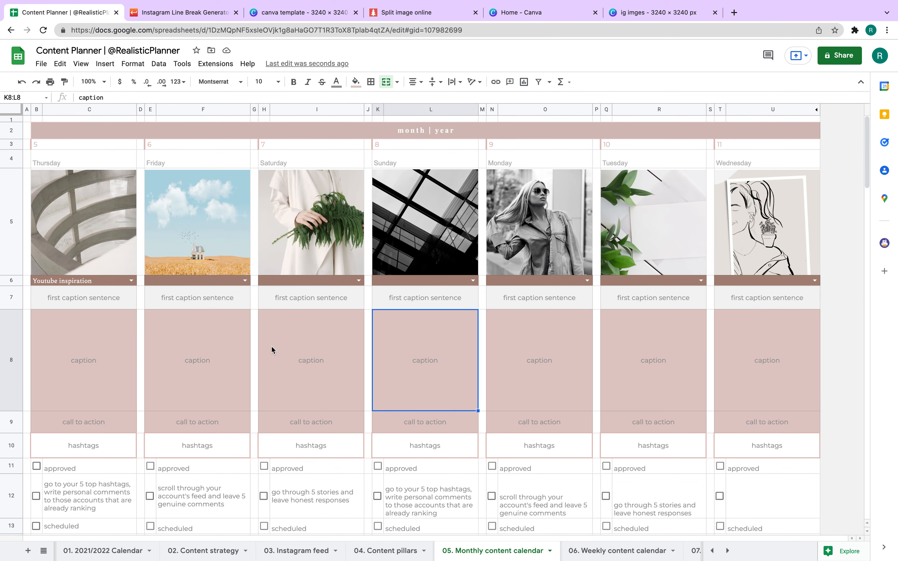
{"action": "left_click", "coordinate": [333, 351]}
{"action": "double_click", "coordinate": [333, 350]}
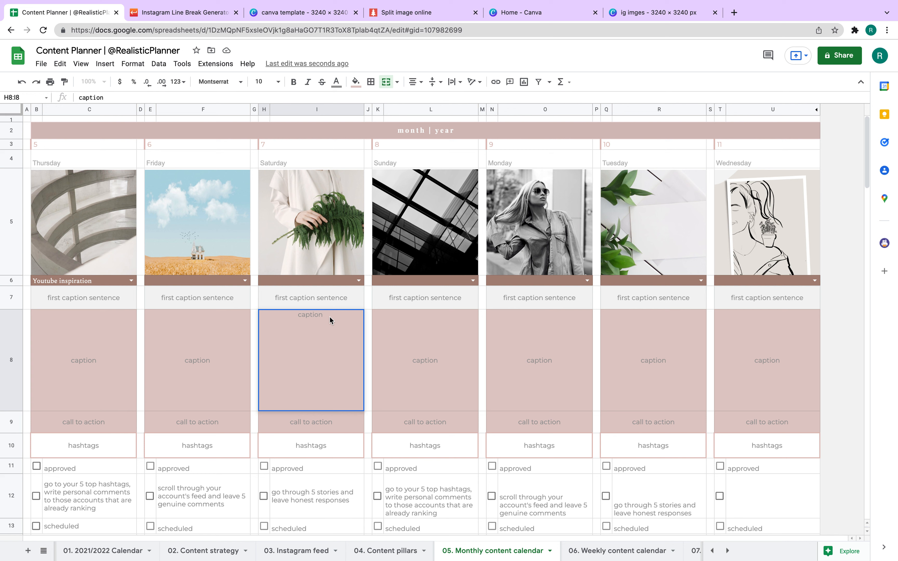
{"action": "left_click", "coordinate": [445, 340]}
{"action": "double_click", "coordinate": [306, 339]}
{"action": "left_click", "coordinate": [482, 332]}
{"action": "left_click", "coordinate": [323, 338]}
{"action": "type", "text": "rgr"}
{"action": "key", "text": "Escape"}
{"action": "left_click", "coordinate": [436, 327]}
Extend Saturday the 7th's caption to "caption ergkrlejglkre nrekgvnerklg" and copy the caption cell.
{"action": "left_click", "coordinate": [326, 340]}
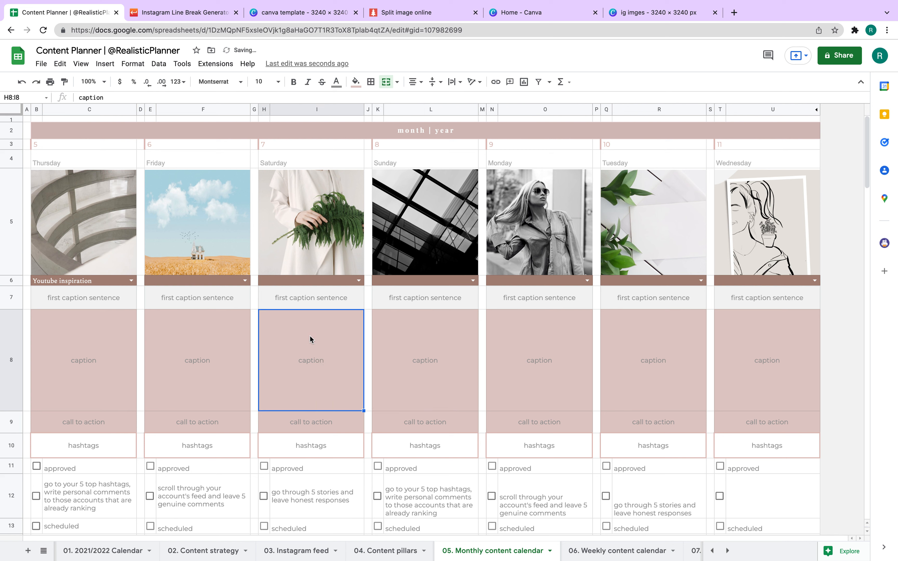
{"action": "double_click", "coordinate": [119, 99]}
{"action": "left_click", "coordinate": [96, 98]}
{"action": "type", "text": "ergkrlejglkre nrekgvnerklg"}
{"action": "left_click", "coordinate": [501, 386]}
{"action": "left_click", "coordinate": [334, 362]}
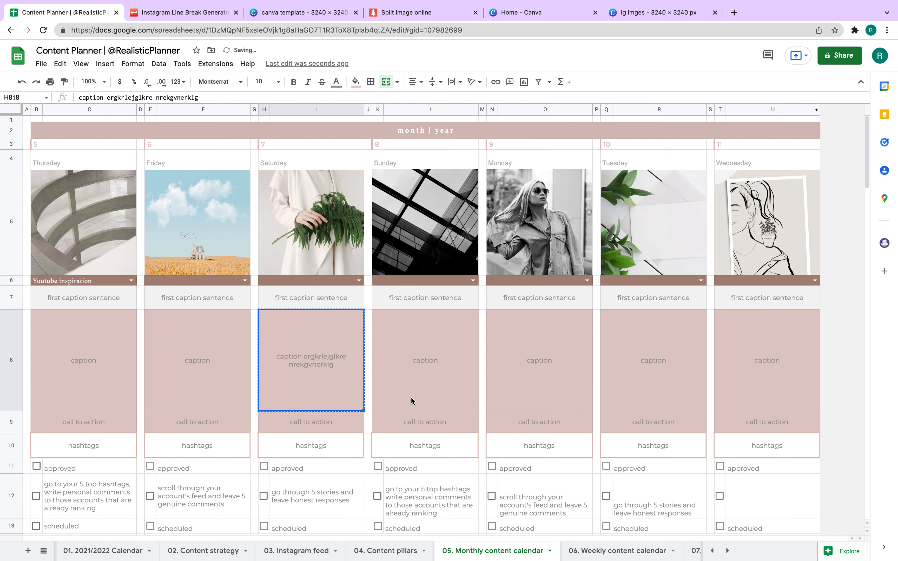
Enter the copied text "caption ergkrlejglkre nrekgvnerklg" in Monday's copy cell E10 of the weekly content calendar.
{"action": "left_click", "coordinate": [596, 555]}
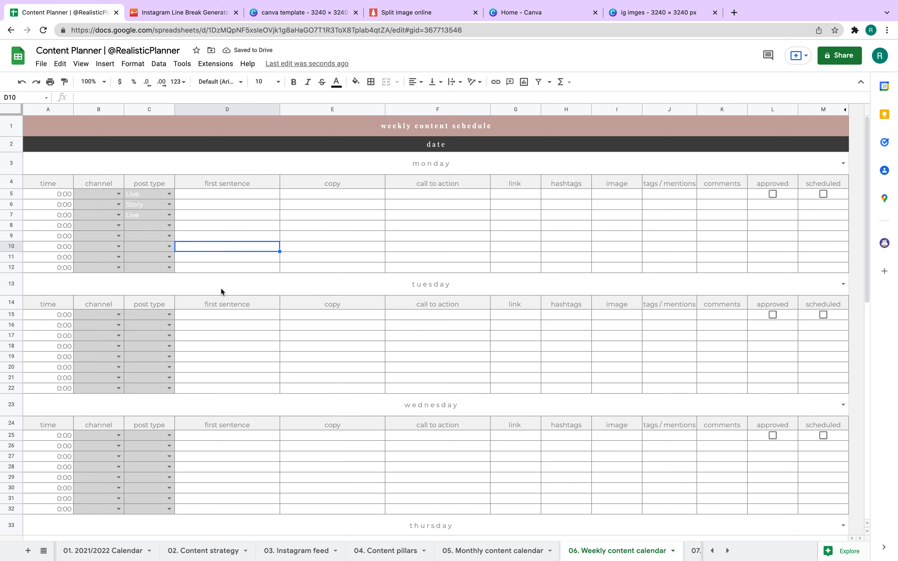
{"action": "left_click", "coordinate": [338, 252]}
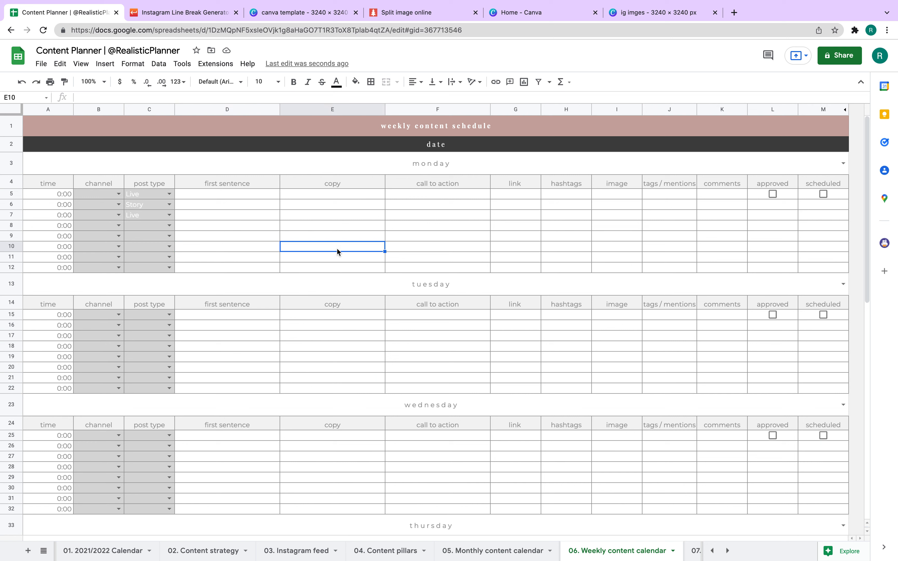
{"action": "left_click", "coordinate": [129, 96]}
{"action": "type", "text": "caption ergkrlejglkre nrekgvnerklg"}
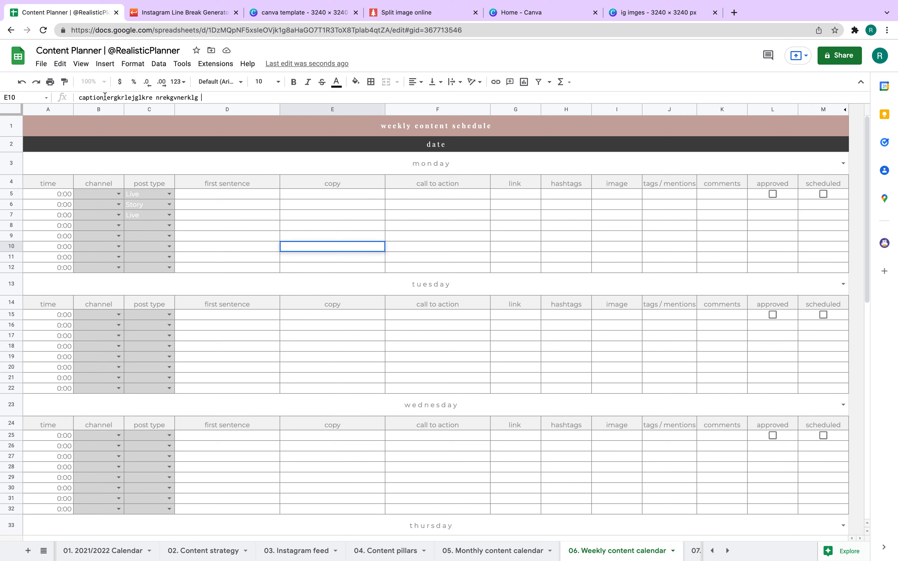
{"action": "left_click", "coordinate": [567, 258]}
Apply text wrapping to the caption in cell E10.
{"action": "left_click", "coordinate": [364, 244]}
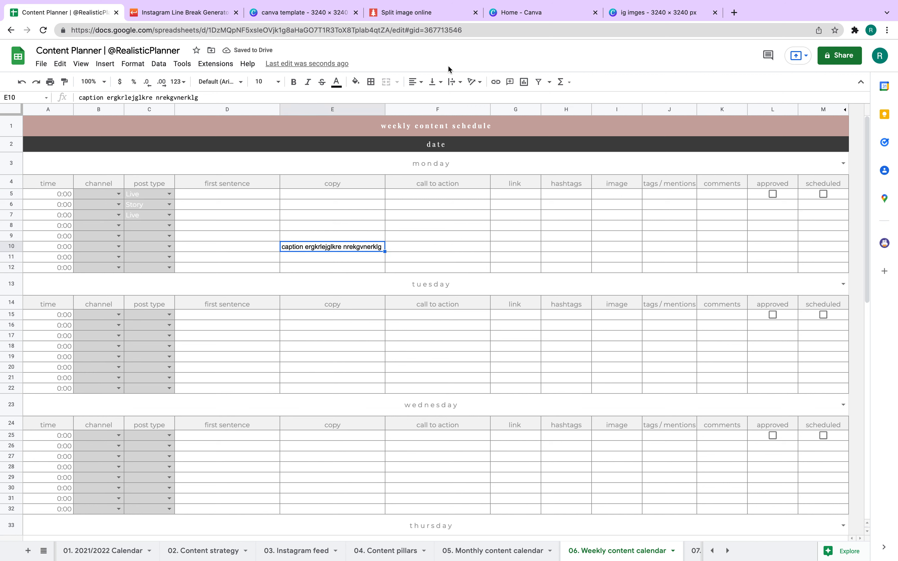
{"action": "left_click", "coordinate": [454, 81]}
{"action": "left_click", "coordinate": [466, 98]}
{"action": "left_click", "coordinate": [470, 346]}
{"action": "left_click", "coordinate": [315, 248]}
{"action": "key", "text": "Tab"}
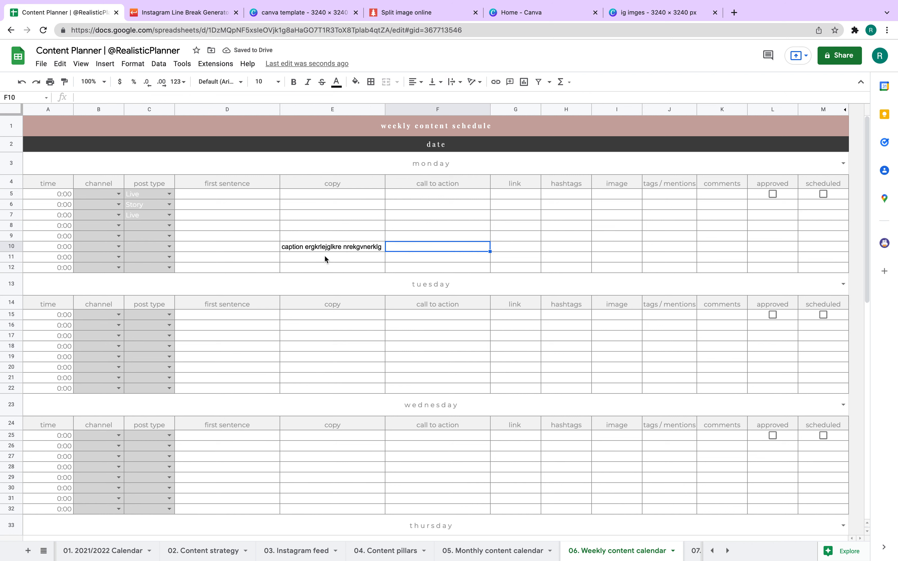
{"action": "left_click", "coordinate": [293, 248]}
{"action": "triple_click", "coordinate": [294, 247]}
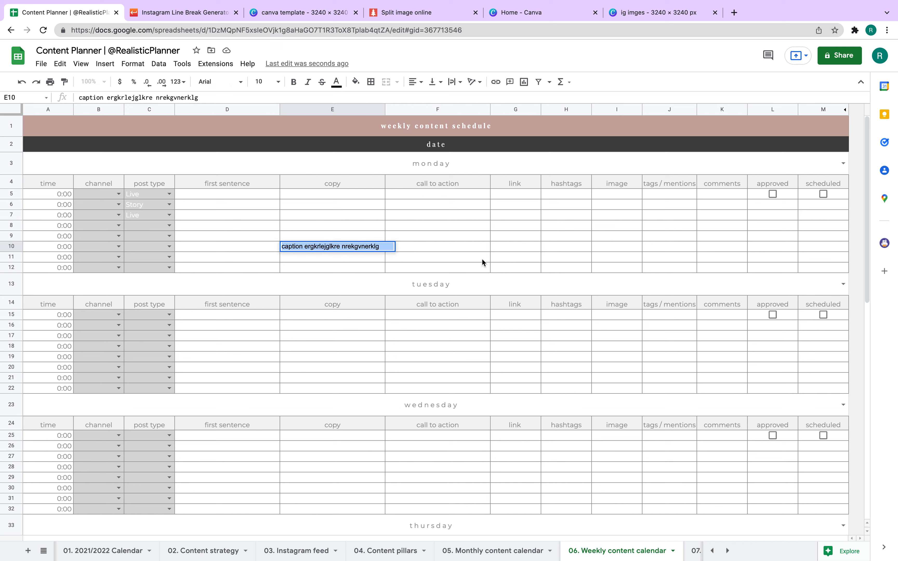
{"action": "left_click", "coordinate": [458, 248]}
{"action": "left_click", "coordinate": [349, 248]}
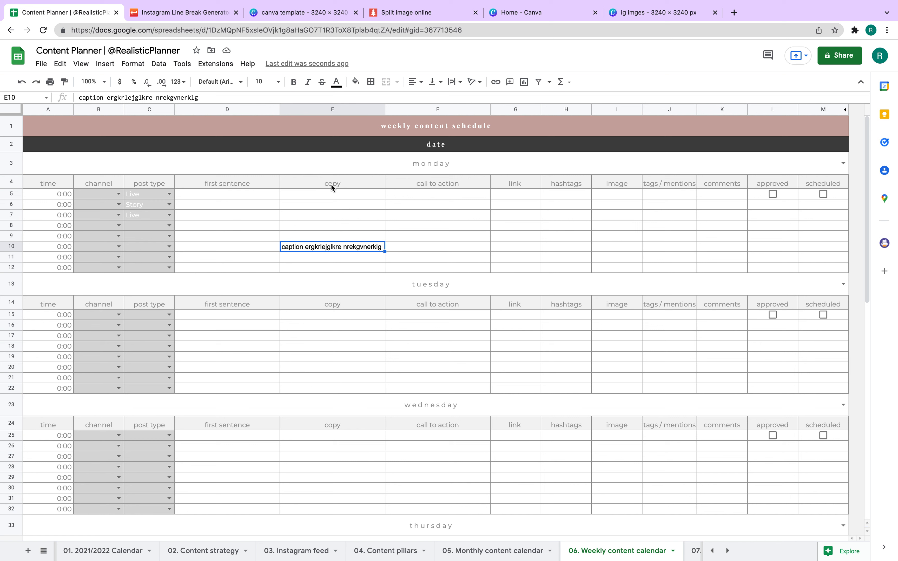
Fill the caption from E10 up to E5 and set Monday's first three channels to Instagram, Youtube and Facebook.
{"action": "left_click_drag", "start_coordinate": [384, 251], "coordinate": [377, 194]}
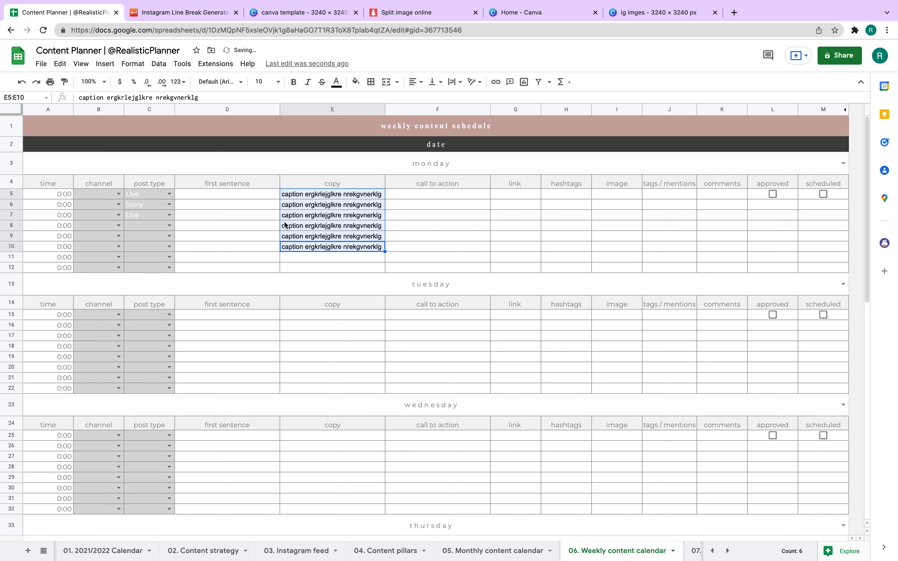
{"action": "left_click", "coordinate": [118, 194]}
{"action": "left_click", "coordinate": [118, 203]}
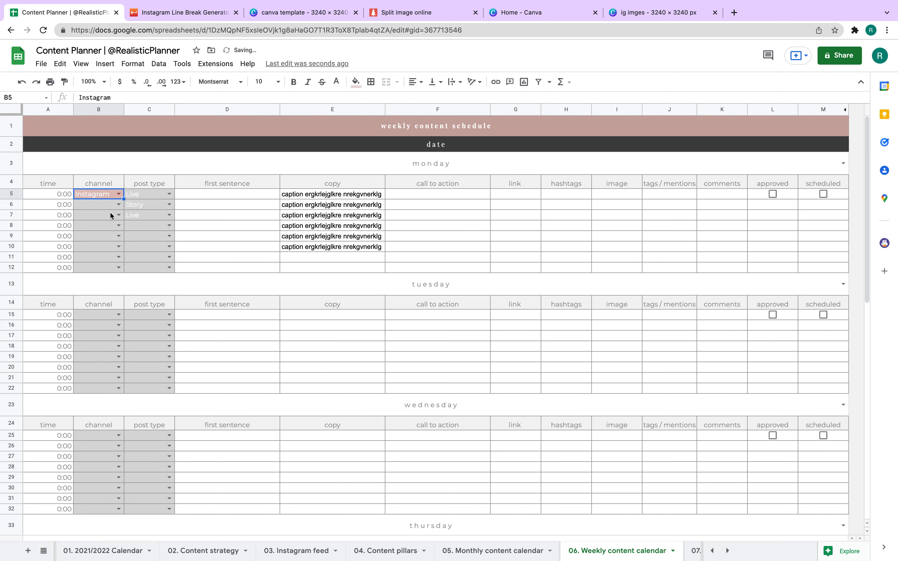
{"action": "left_click", "coordinate": [118, 205]}
{"action": "left_click", "coordinate": [116, 230]}
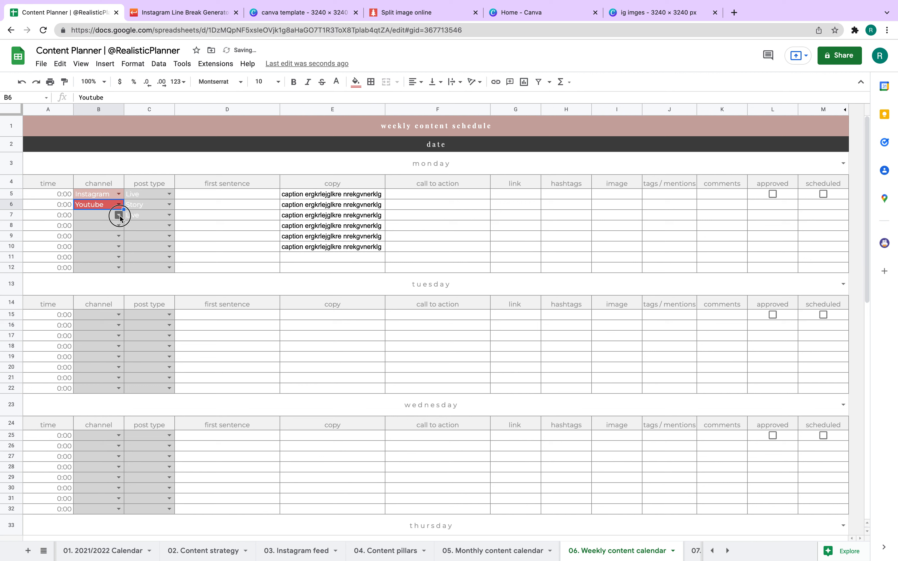
{"action": "left_click", "coordinate": [118, 215]}
{"action": "left_click", "coordinate": [112, 254]}
Lengthen the caption in E5 by adding "caption ergkrlejglkre nrekgvnerklg" four more times, separated by spaces.
{"action": "left_click_drag", "start_coordinate": [343, 198], "coordinate": [342, 248]}
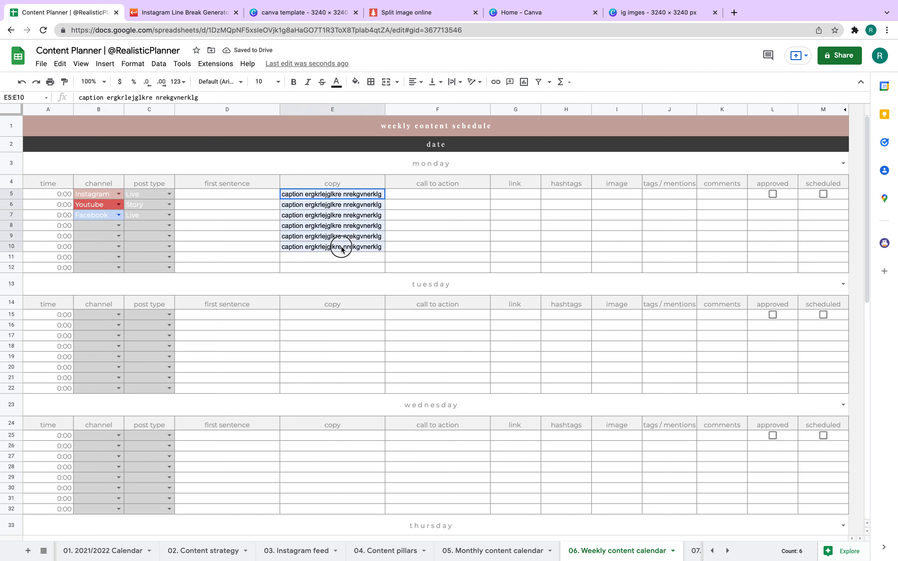
{"action": "left_click", "coordinate": [342, 248]}
{"action": "left_click", "coordinate": [383, 238]}
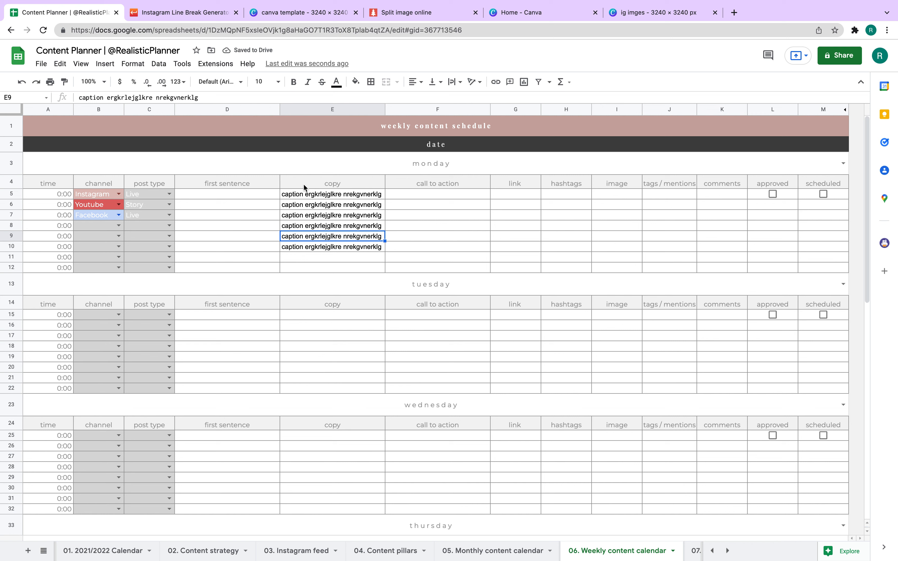
{"action": "left_click", "coordinate": [345, 194]}
{"action": "double_click", "coordinate": [360, 195]}
{"action": "key", "text": "ctrl+a"}
{"action": "key", "text": "ctrl+c"}
{"action": "left_click", "coordinate": [387, 193]}
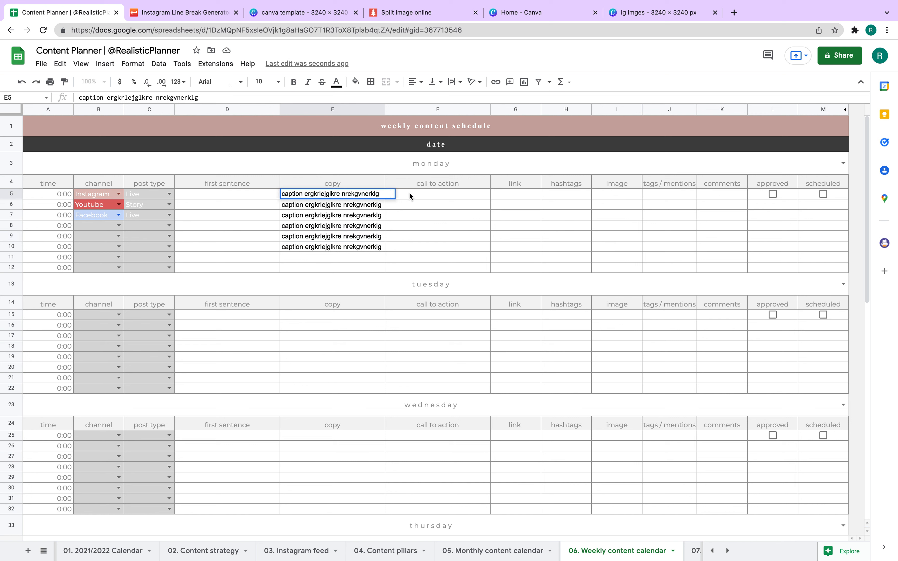
{"action": "key", "text": "space"}
{"action": "key", "text": "ctrl+v"}
{"action": "key", "text": "space"}
{"action": "key", "text": "ctrl+v"}
{"action": "key", "text": "space"}
{"action": "key", "text": "ctrl+v"}
{"action": "key", "text": "space"}
{"action": "key", "text": "ctrl+v"}
{"action": "key", "text": "Return"}
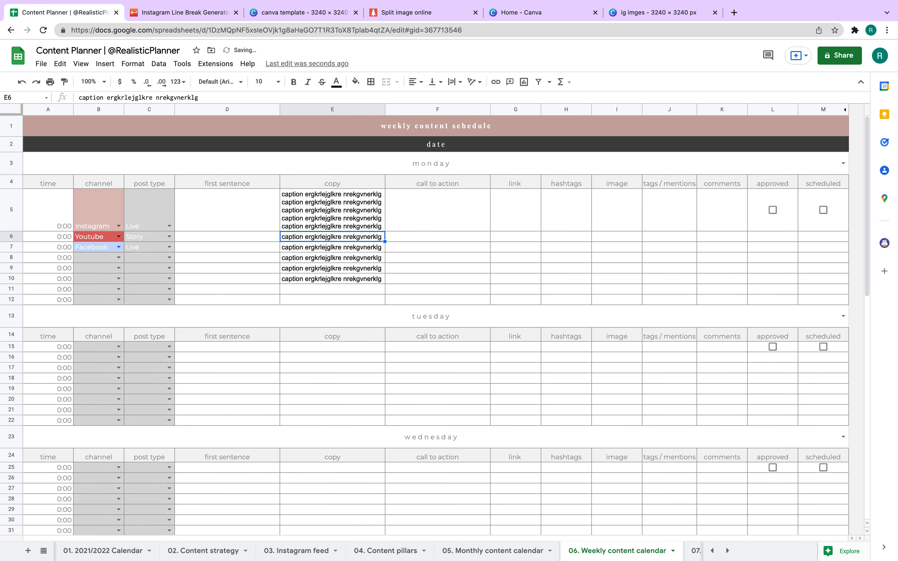
Set the text wrapping of the long caption in E5 to clip and switch it to overflow.
{"action": "left_click", "coordinate": [330, 198]}
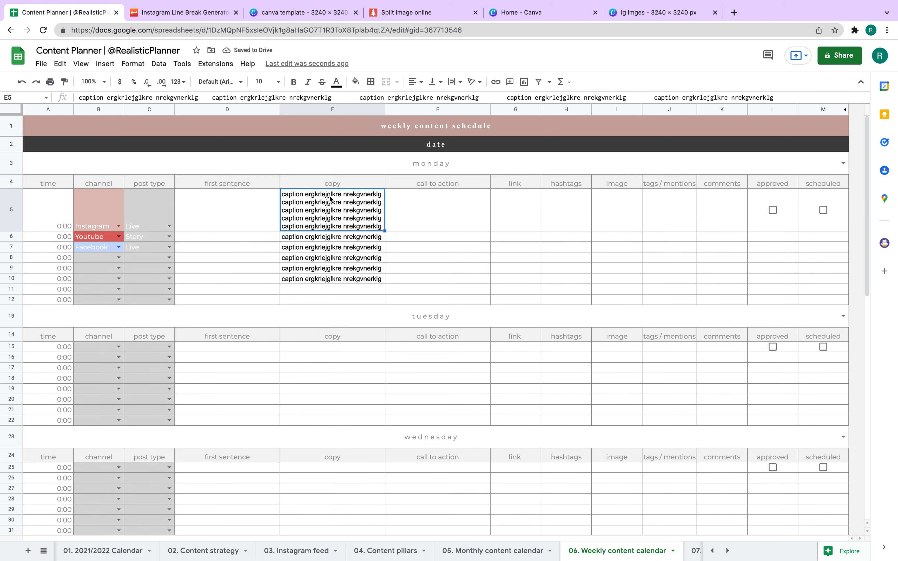
{"action": "left_click", "coordinate": [459, 82]}
{"action": "left_click", "coordinate": [479, 104]}
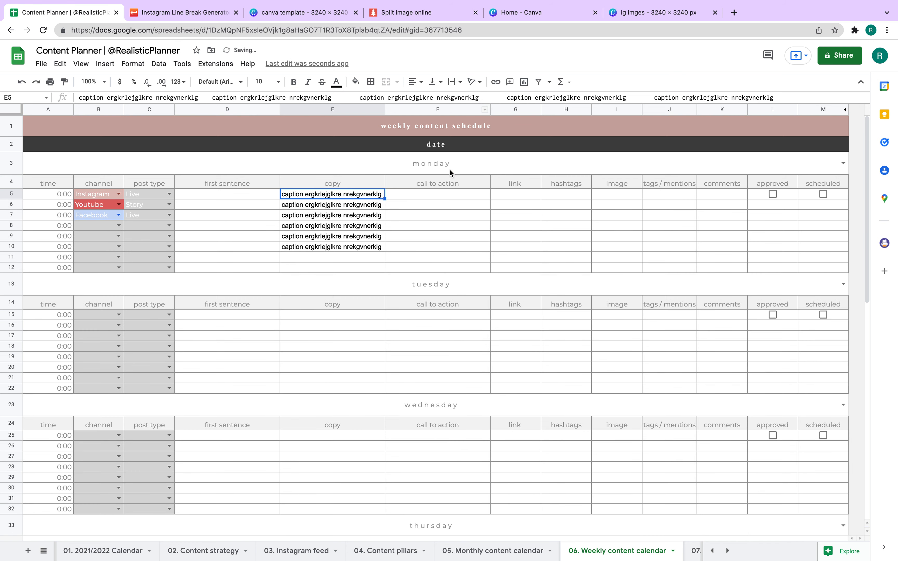
{"action": "left_click", "coordinate": [303, 206]}
{"action": "left_click", "coordinate": [324, 219]}
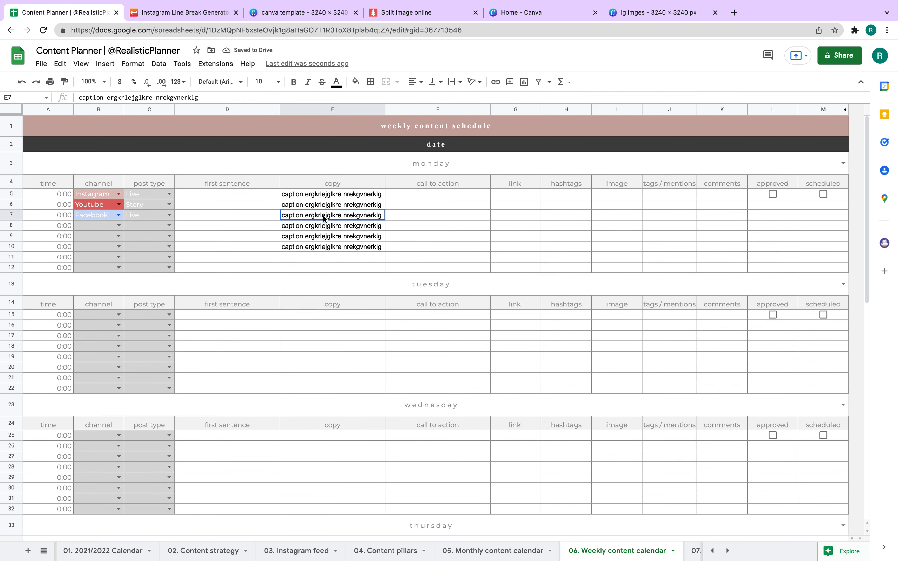
{"action": "left_click", "coordinate": [317, 197]}
{"action": "left_click", "coordinate": [455, 82]}
{"action": "left_click", "coordinate": [455, 104]}
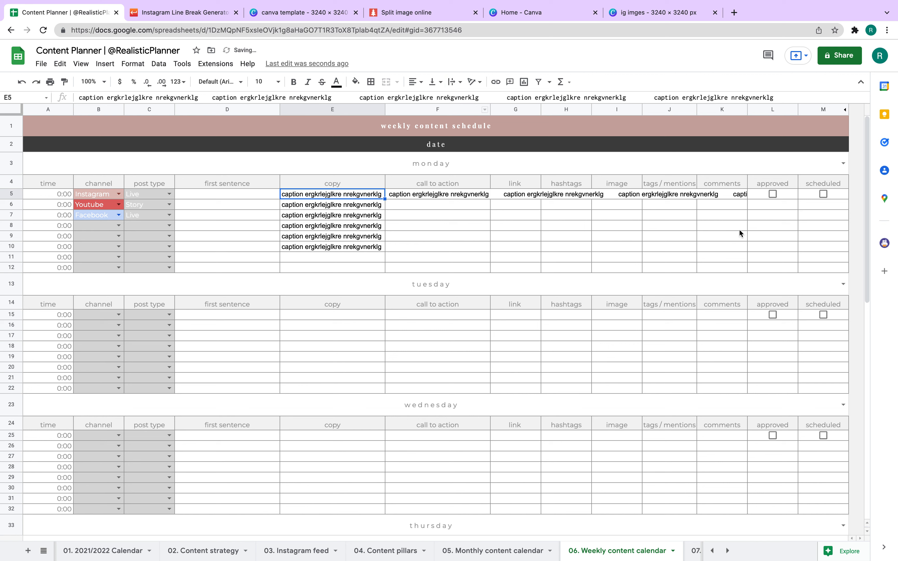
Wrap the long caption in E5, try the clip setting once more, and return the cell to wrap.
{"action": "left_click", "coordinate": [452, 86]}
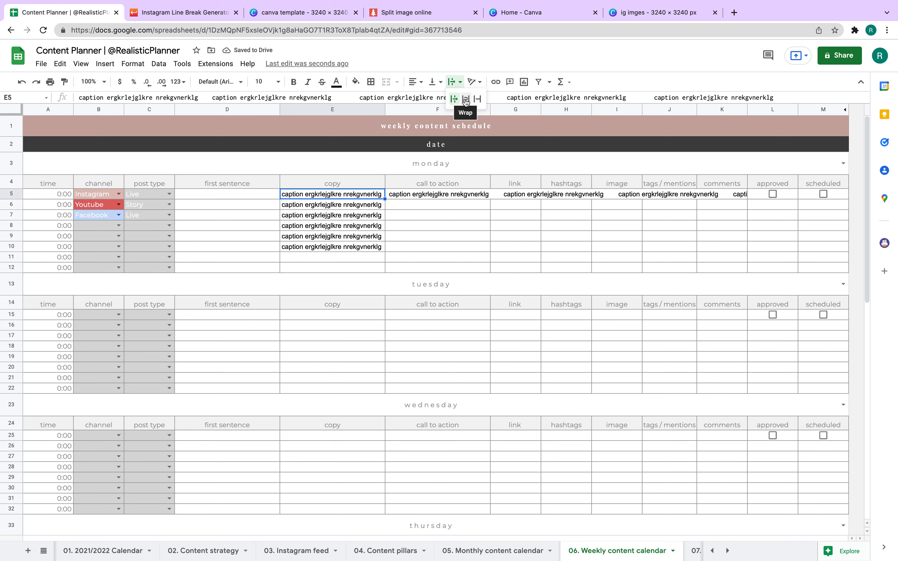
{"action": "left_click", "coordinate": [466, 99]}
{"action": "left_click", "coordinate": [455, 82]}
{"action": "left_click", "coordinate": [478, 98]}
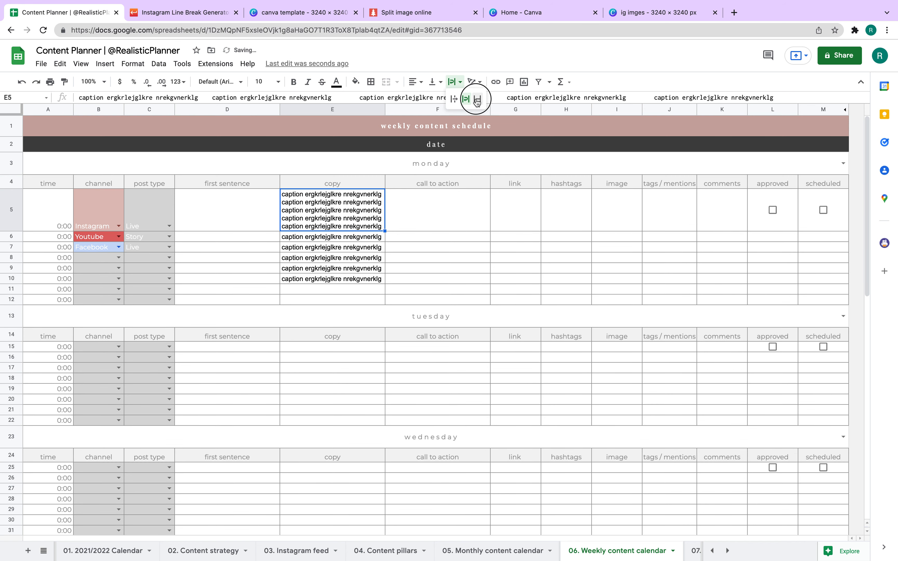
{"action": "left_click", "coordinate": [455, 286]}
{"action": "left_click", "coordinate": [380, 187]}
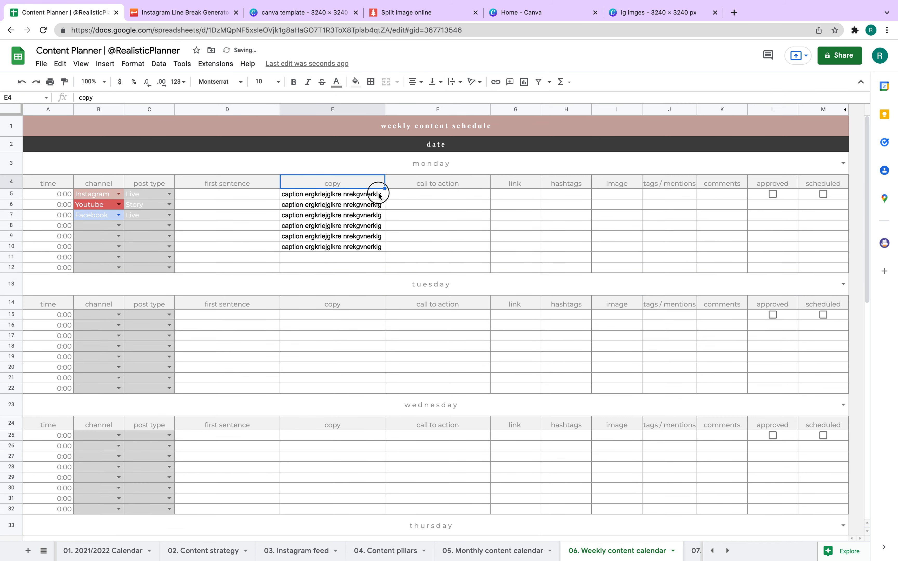
{"action": "left_click", "coordinate": [379, 194]}
{"action": "left_click", "coordinate": [453, 83]}
{"action": "left_click", "coordinate": [466, 99]}
{"action": "left_click", "coordinate": [458, 247]}
Change the text colour of the captions in E5:E10 to dark grey and replace it with the custom colour #a48080.
{"action": "left_click", "coordinate": [327, 222]}
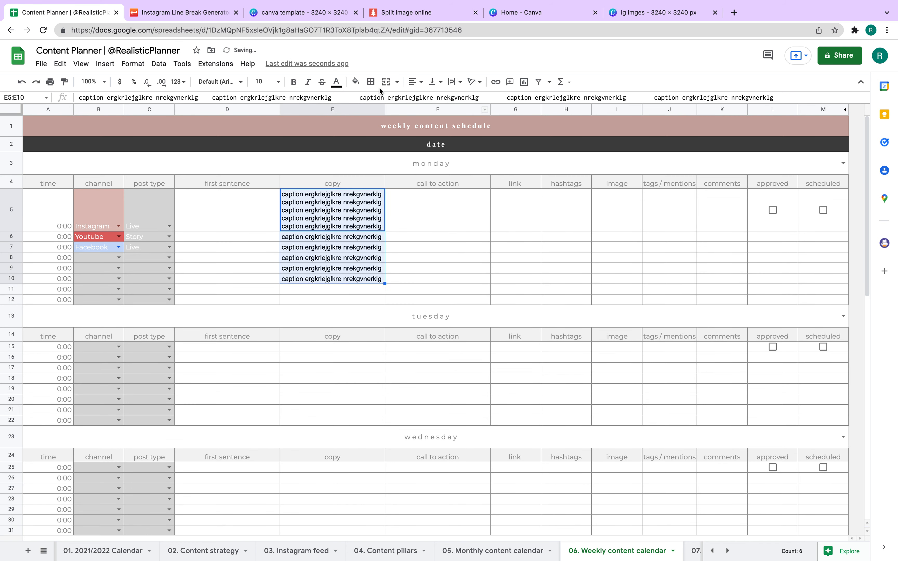
{"action": "left_click", "coordinate": [336, 81]}
{"action": "left_click", "coordinate": [364, 178]}
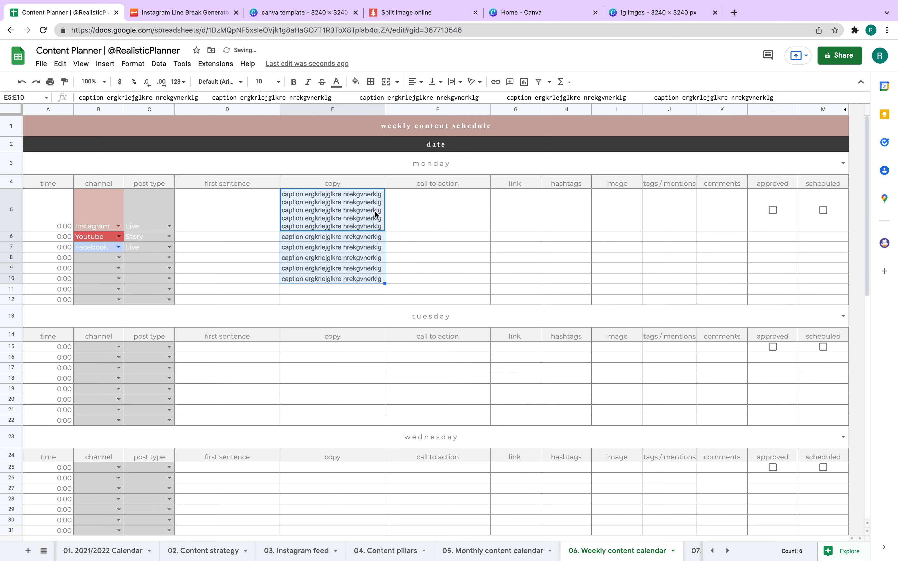
{"action": "left_click", "coordinate": [336, 82]}
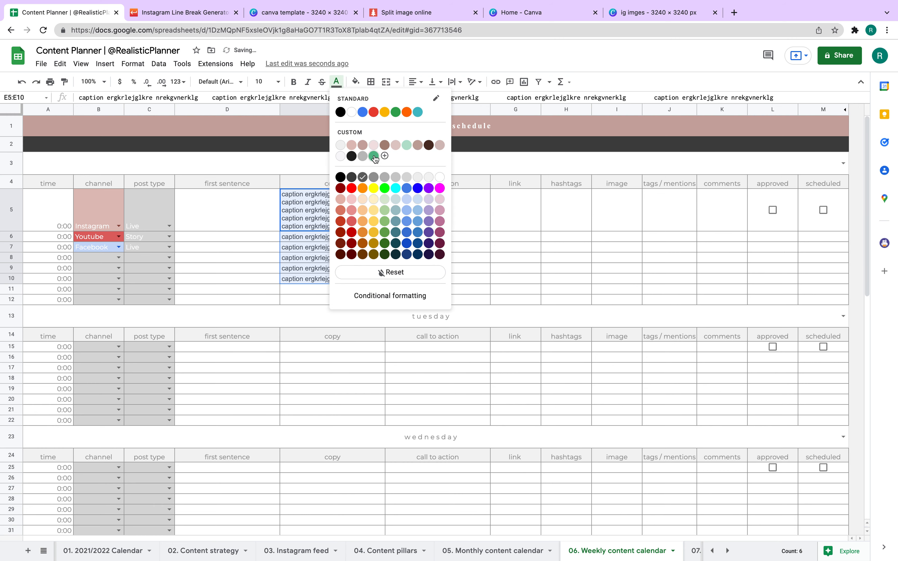
{"action": "left_click", "coordinate": [385, 156]}
{"action": "left_click", "coordinate": [421, 279]}
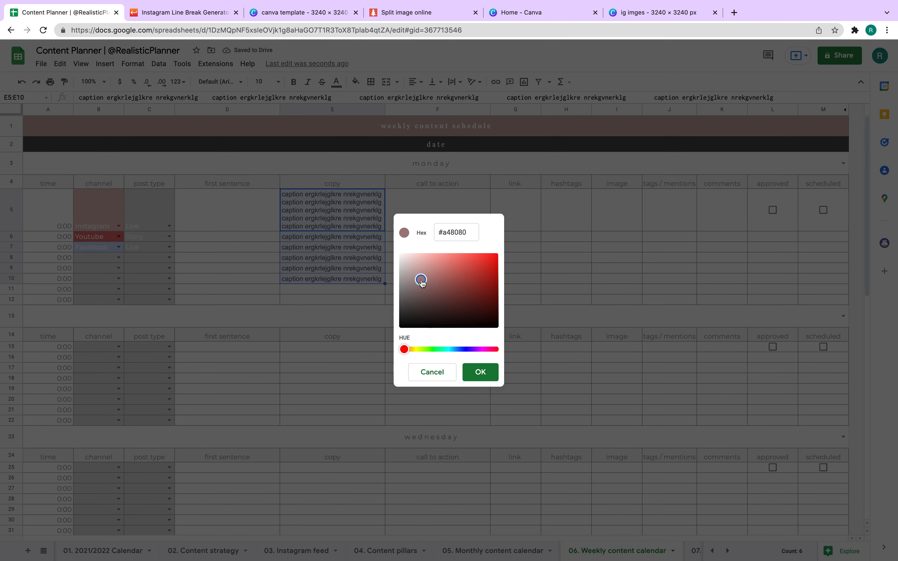
{"action": "left_click", "coordinate": [492, 369]}
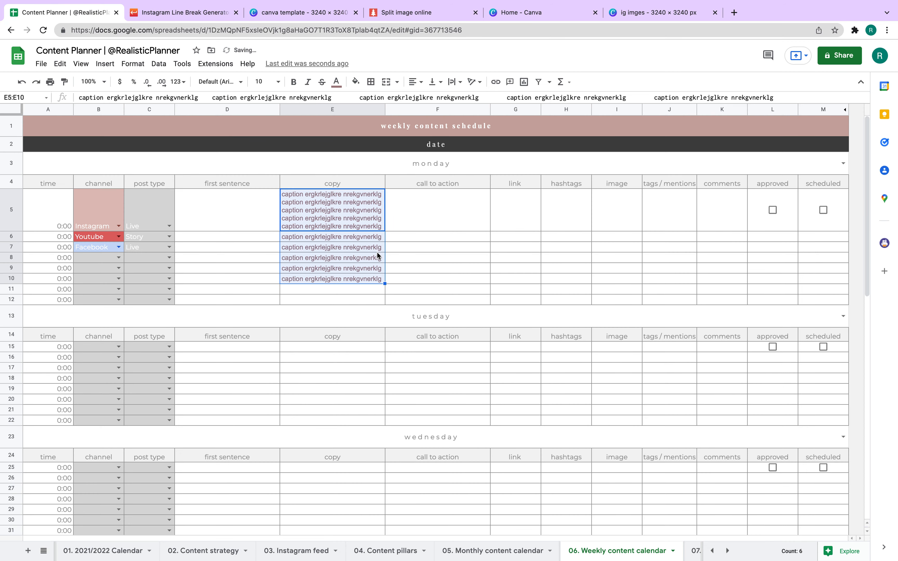
Give the caption cells E5:E10 a blue fill and apply light blue borders to all inner and outer edges.
{"action": "left_click", "coordinate": [356, 82]}
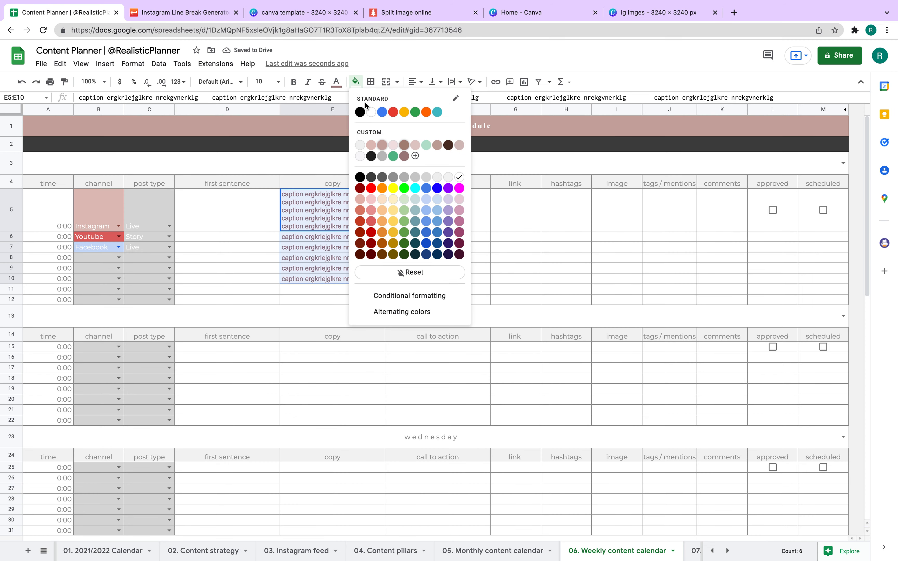
{"action": "left_click", "coordinate": [382, 112]}
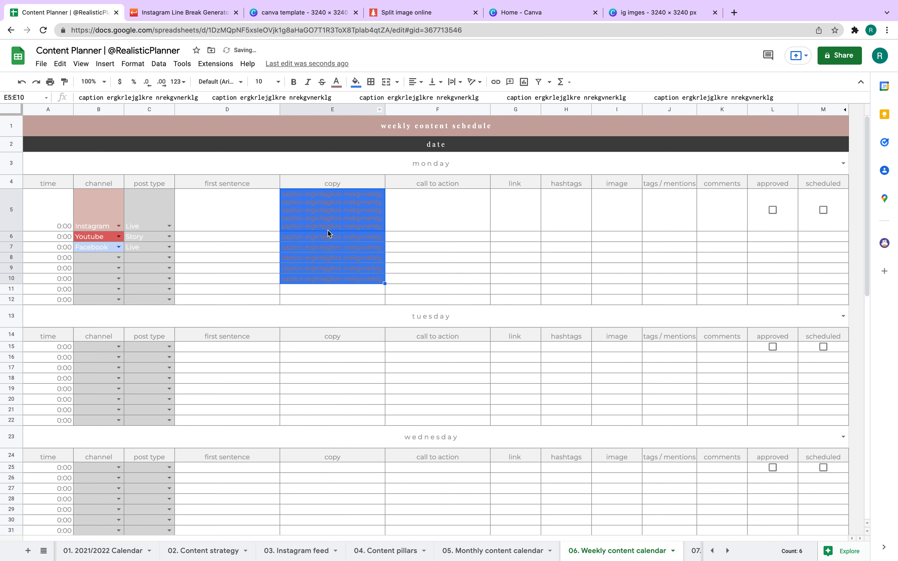
{"action": "left_click", "coordinate": [371, 81]}
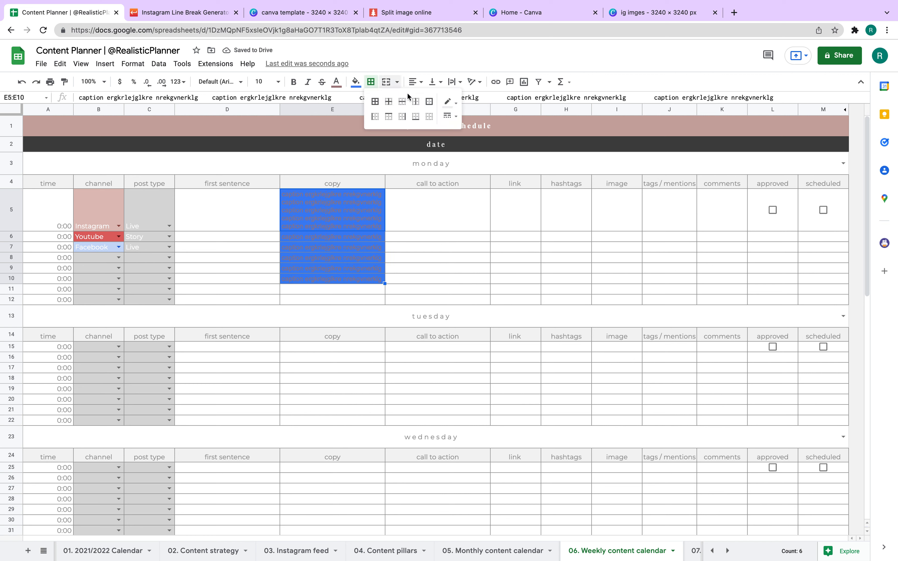
{"action": "left_click", "coordinate": [448, 103]}
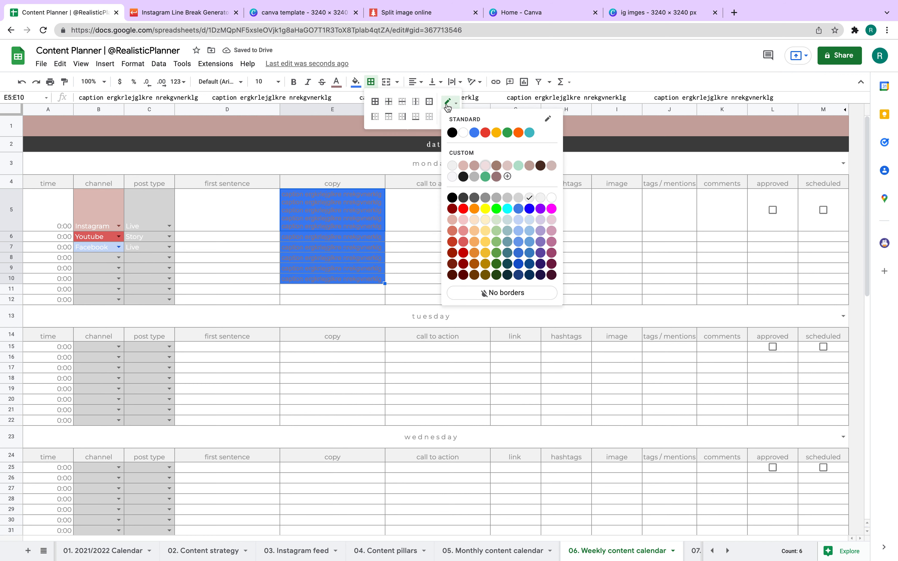
{"action": "left_click", "coordinate": [519, 220]}
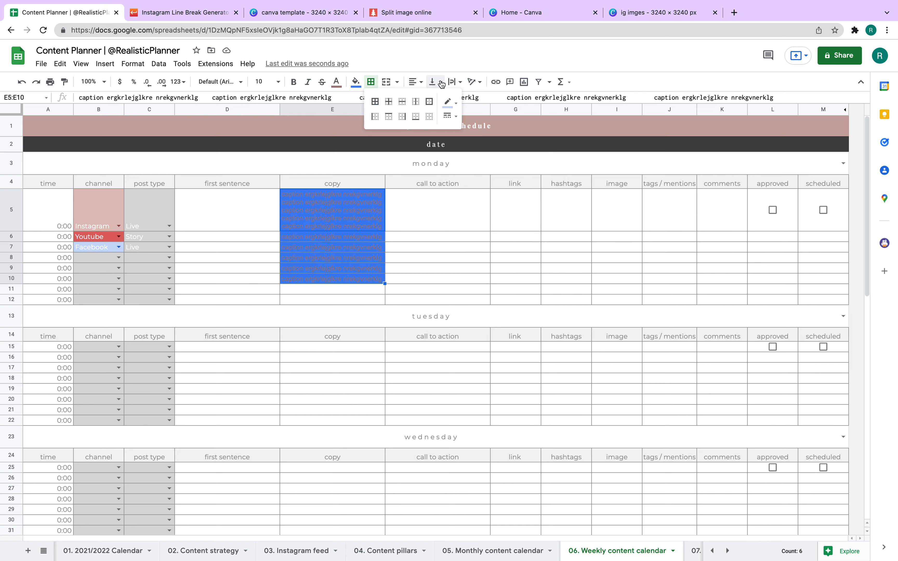
{"action": "left_click", "coordinate": [375, 102]}
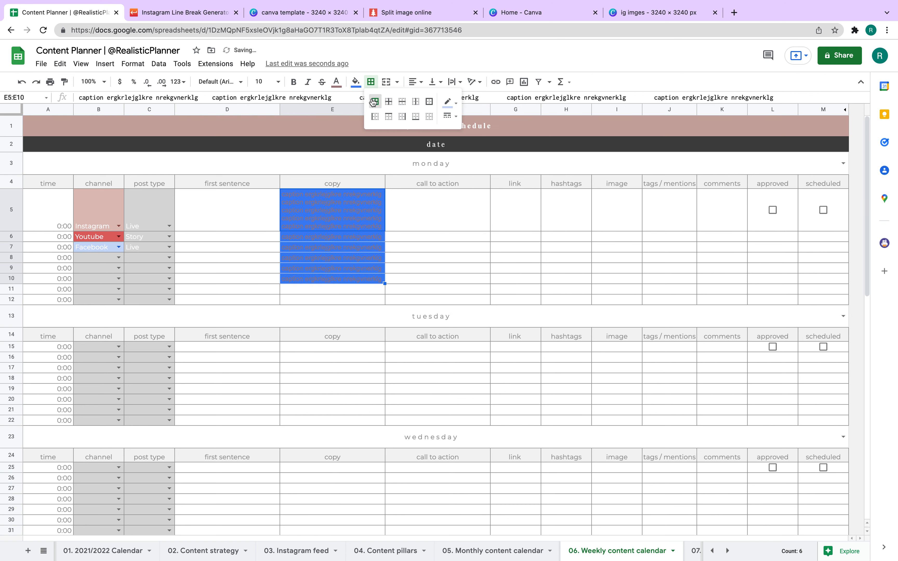
{"action": "left_click", "coordinate": [430, 102]}
{"action": "left_click", "coordinate": [464, 291]}
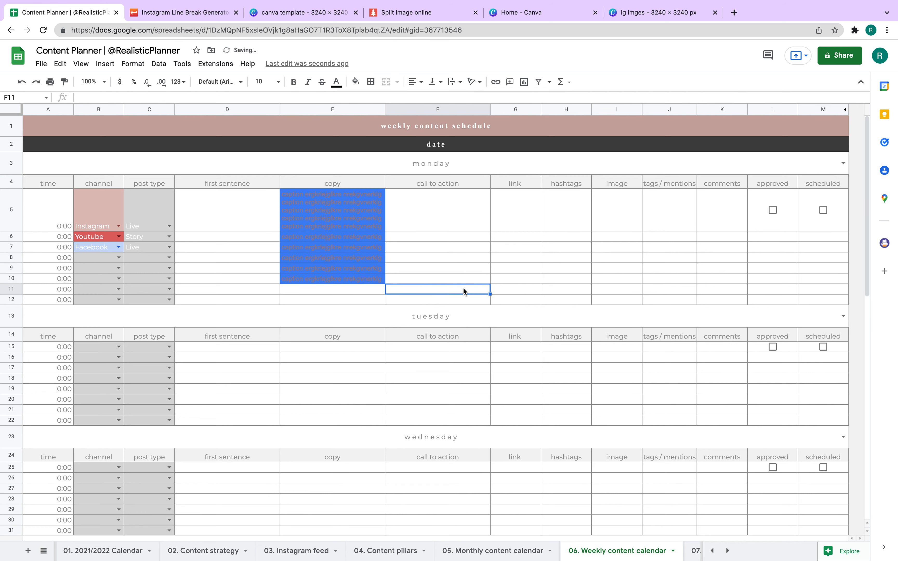
Undo the formatting, channel choices and caption entries in Monday's block, including the original caption in E10.
{"action": "left_click", "coordinate": [23, 83]}
{"action": "left_click", "coordinate": [22, 82]}
{"action": "left_click", "coordinate": [23, 82]}
{"action": "left_click", "coordinate": [23, 82]}
{"action": "left_click", "coordinate": [23, 83]}
{"action": "left_click", "coordinate": [22, 82]}
{"action": "left_click", "coordinate": [23, 82]}
{"action": "left_click", "coordinate": [22, 82]}
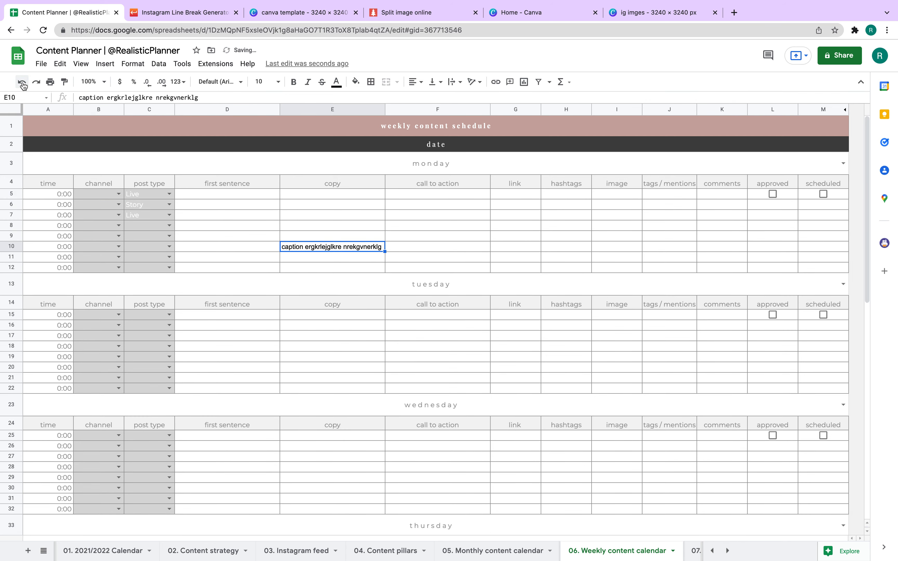
{"action": "left_click", "coordinate": [22, 82]}
{"action": "left_click", "coordinate": [457, 357]}
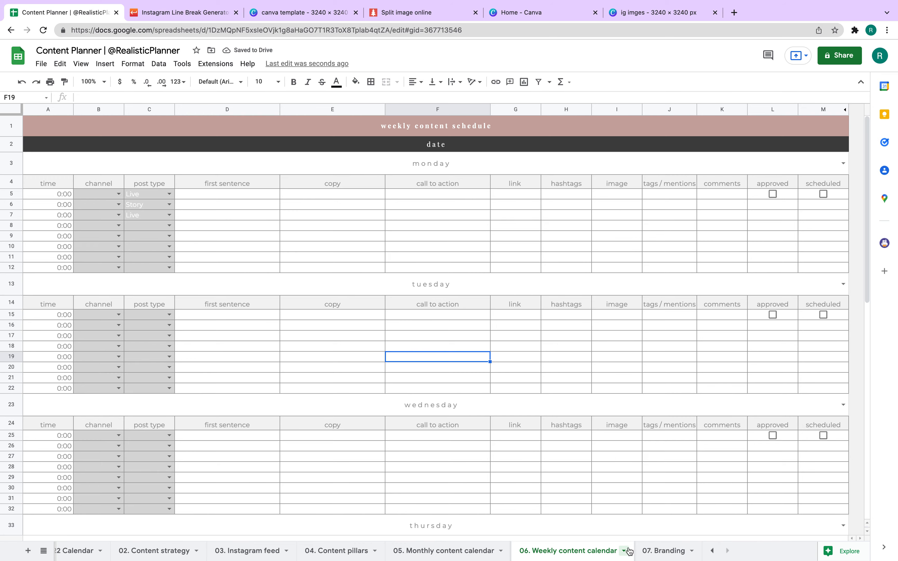
Copy the upright black push pin graphic from the decorative elements on the 07. Branding sheet.
{"action": "left_click", "coordinate": [668, 551]}
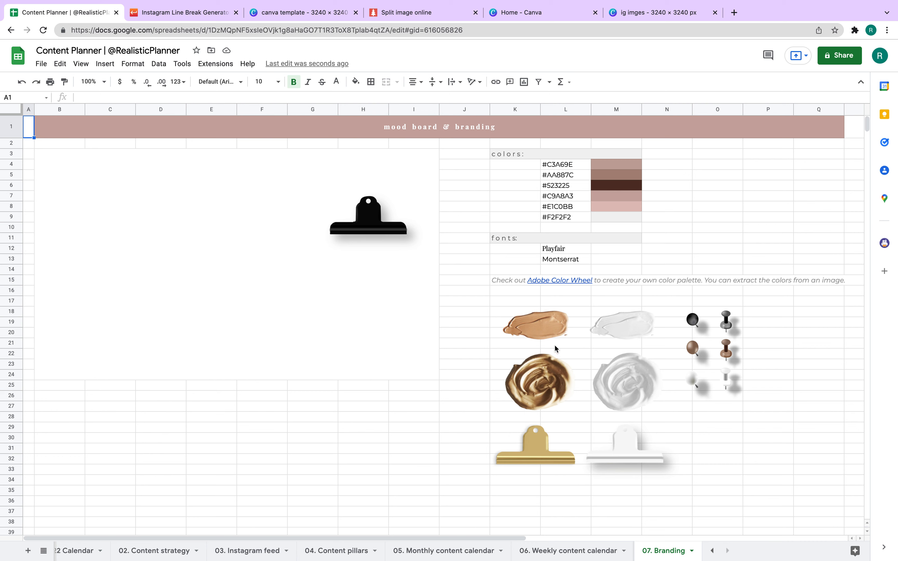
{"action": "left_click", "coordinate": [544, 336]}
{"action": "left_click", "coordinate": [628, 333]}
{"action": "left_click", "coordinate": [692, 326]}
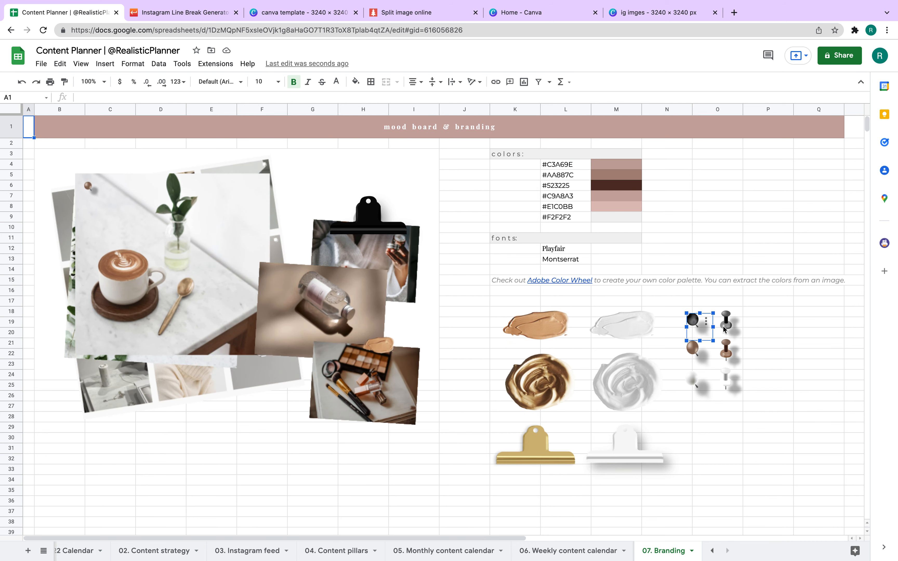
{"action": "left_click", "coordinate": [731, 320]}
{"action": "key", "text": "Escape"}
{"action": "left_click", "coordinate": [724, 325]}
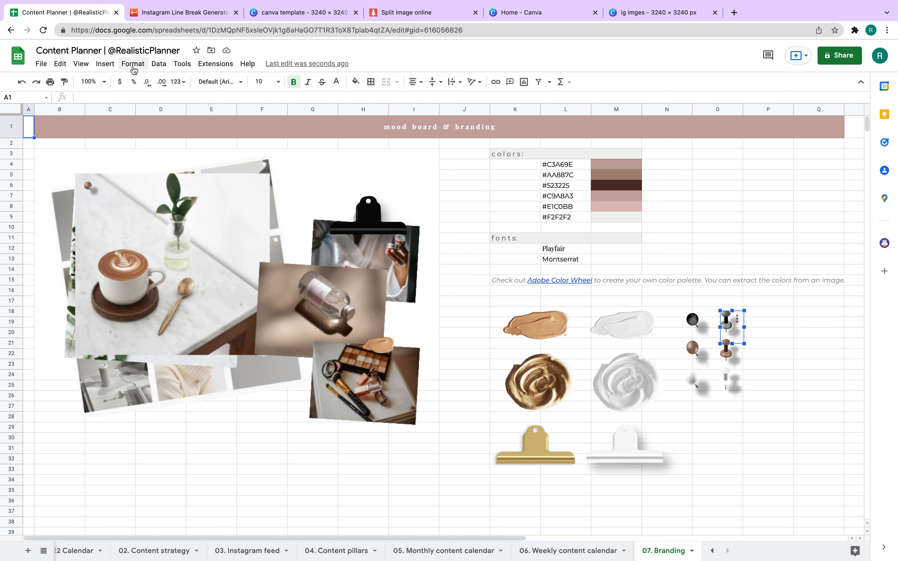
{"action": "left_click", "coordinate": [56, 67]}
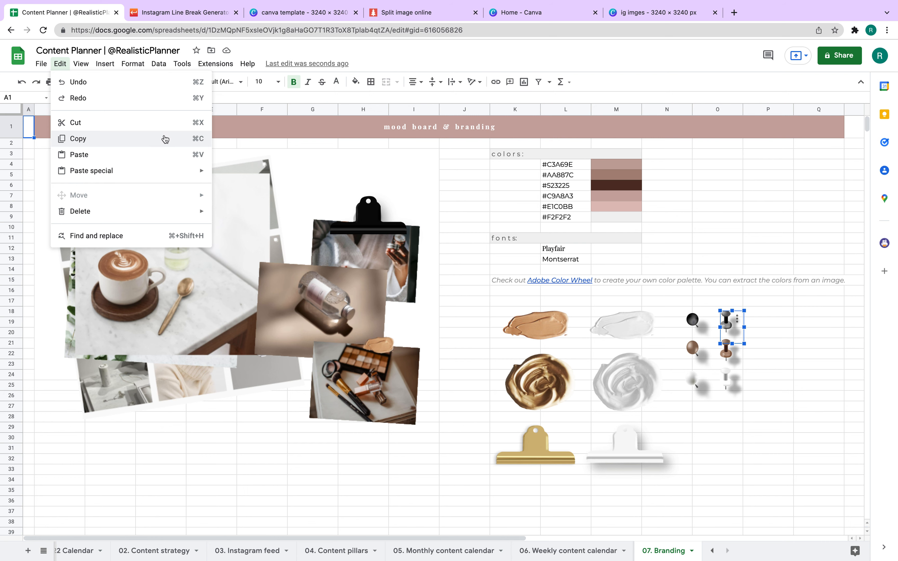
{"action": "left_click", "coordinate": [163, 139]}
Paste the push pin onto the 04. Content pillars sheet and place it at the end of the "Content pillars" header.
{"action": "left_click", "coordinate": [352, 550]}
{"action": "left_click", "coordinate": [307, 226]}
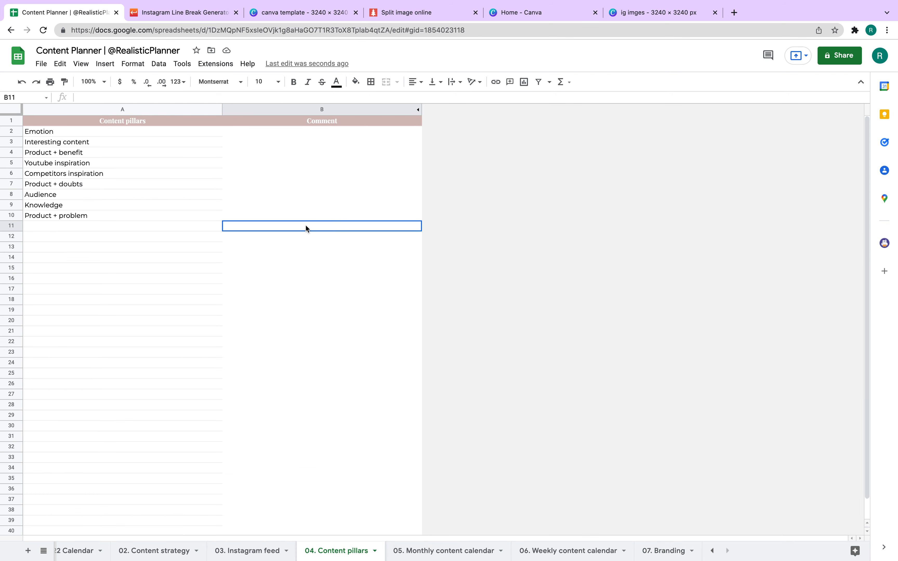
{"action": "key", "text": "ctrl+v"}
{"action": "left_click_drag", "start_coordinate": [263, 242], "coordinate": [203, 112]}
{"action": "left_click", "coordinate": [269, 175]}
{"action": "left_click", "coordinate": [271, 187]}
{"action": "left_click", "coordinate": [309, 342]}
Paste the push pin onto Saturday the 7th's caption box in the 05. Monthly content calendar sheet.
{"action": "left_click", "coordinate": [451, 551]}
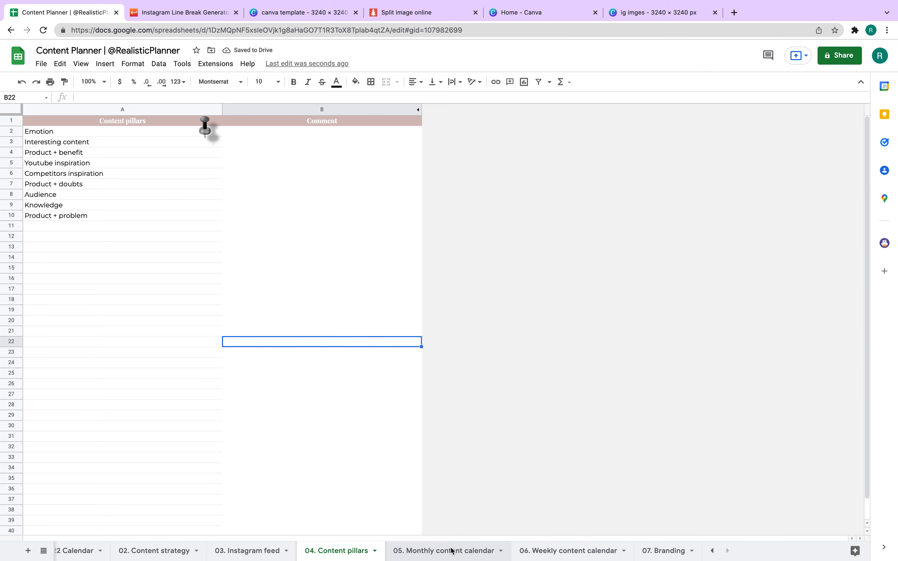
{"action": "key", "text": "ctrl+v"}
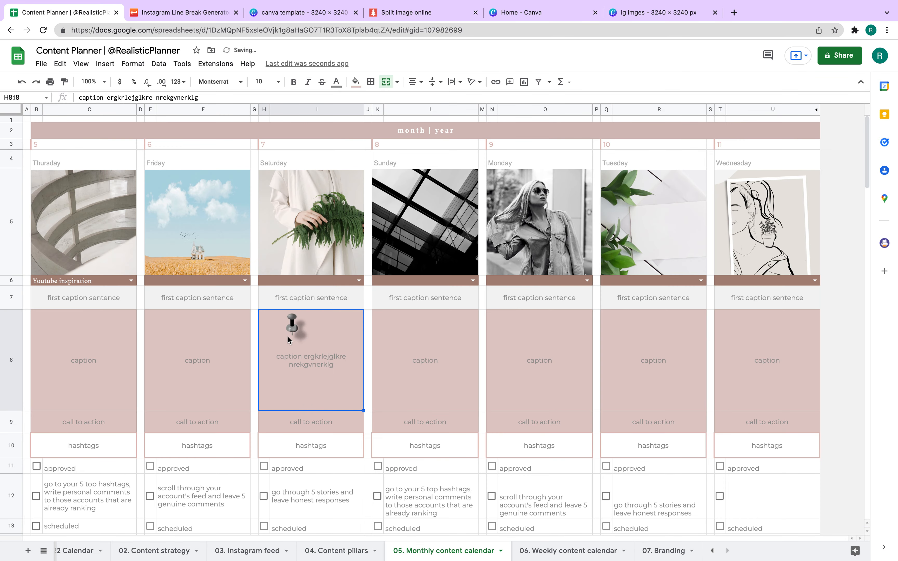
Move the push pin from Saturday's caption box to the upper-right corner of Thursday the 5th's image.
{"action": "left_click", "coordinate": [297, 326]}
{"action": "right_click", "coordinate": [297, 326]}
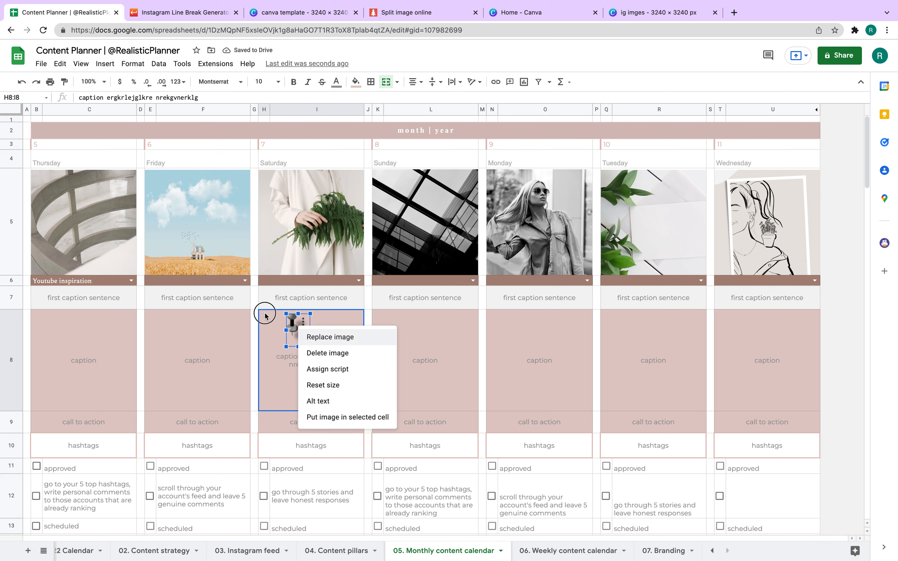
{"action": "left_click", "coordinate": [369, 299]}
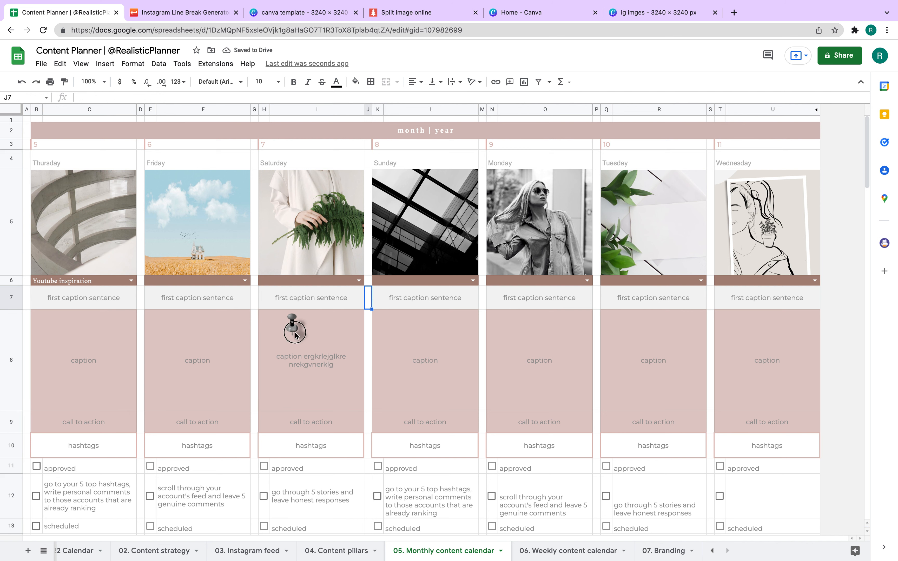
{"action": "left_click_drag", "start_coordinate": [268, 320], "coordinate": [96, 166]}
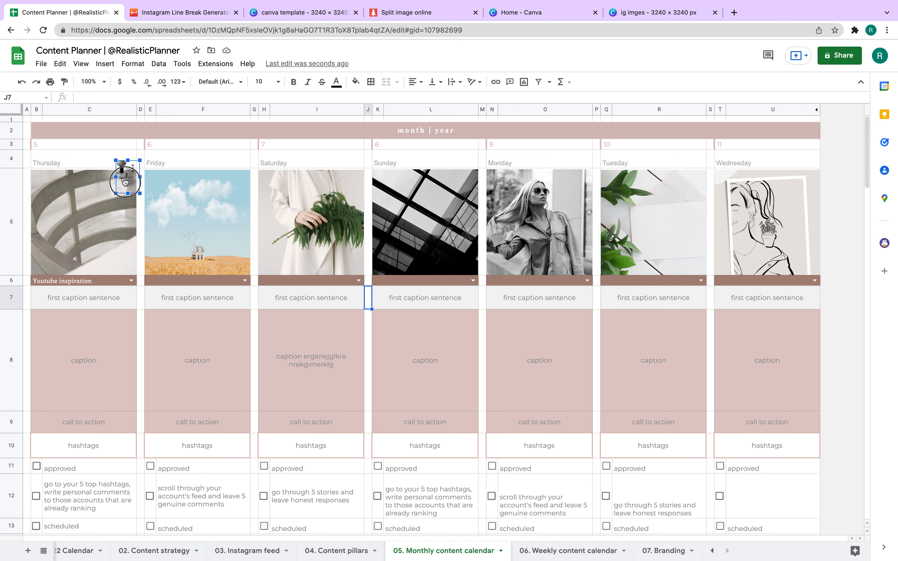
Duplicate the push pin and place the copy on the upper-right corner of Friday the 6th's image.
{"action": "left_click", "coordinate": [175, 318]}
{"action": "left_click", "coordinate": [125, 180]}
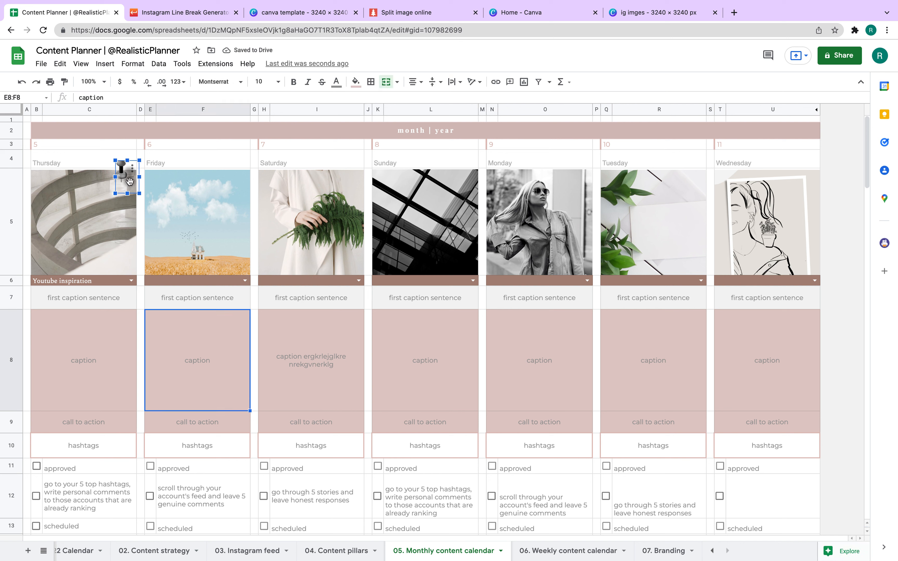
{"action": "key", "text": "ctrl+c"}
{"action": "key", "text": "ctrl+v"}
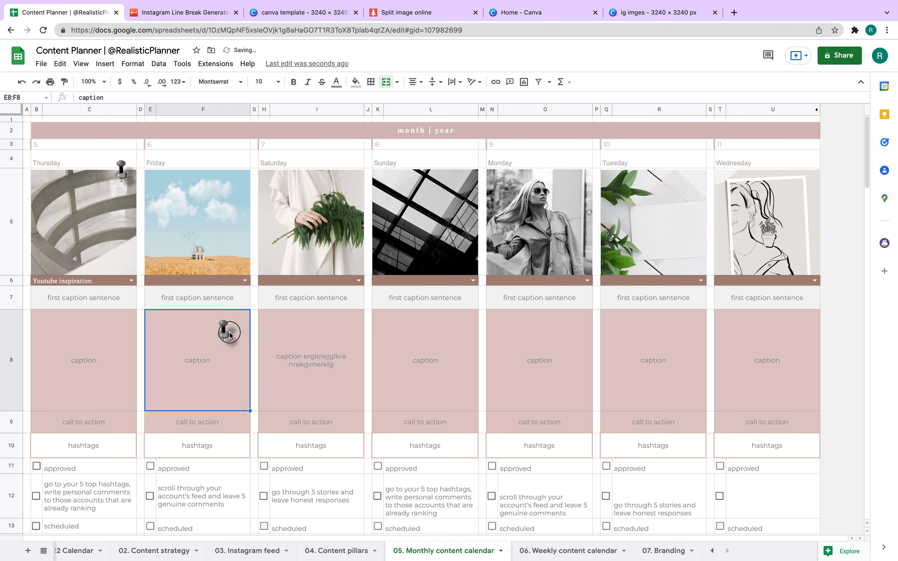
{"action": "left_click_drag", "start_coordinate": [230, 337], "coordinate": [240, 172]}
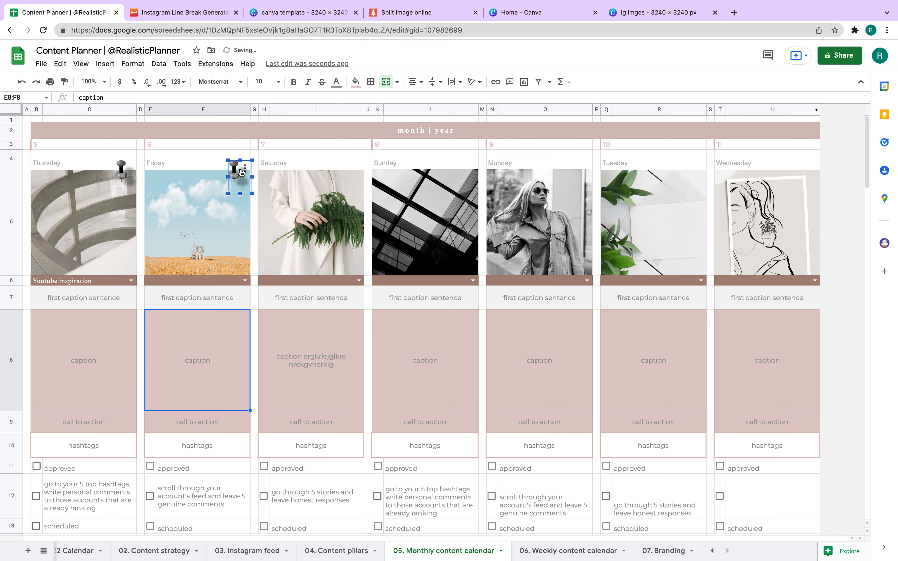
Copy the Thursday and Friday push pins together and place the pair on Saturday the 7th's and Sunday the 8th's image corners.
{"action": "left_click", "coordinate": [124, 171], "text": "shift"}
{"action": "key", "text": "Escape"}
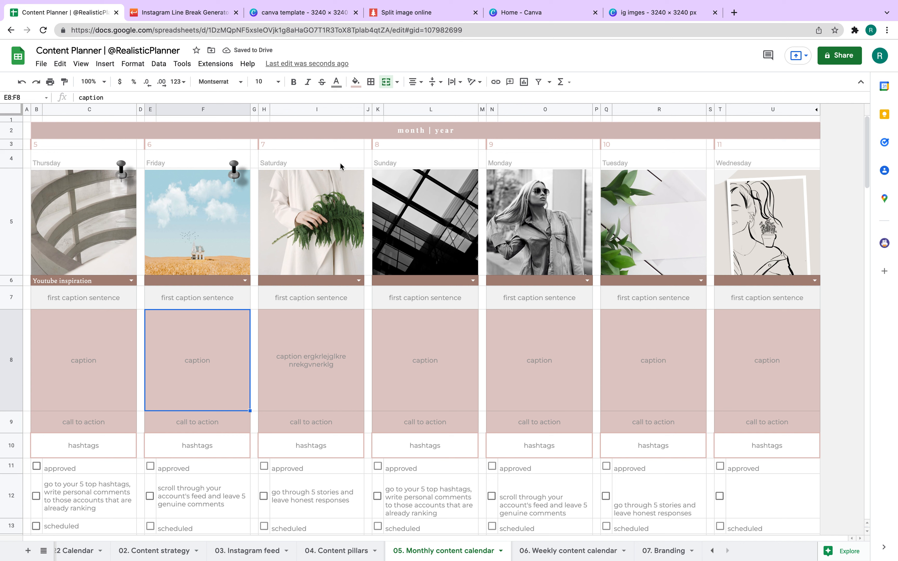
{"action": "key", "text": "ctrl+v"}
{"action": "left_click", "coordinate": [344, 329]}
{"action": "left_click", "coordinate": [223, 330], "text": "shift"}
{"action": "left_click_drag", "start_coordinate": [340, 333], "coordinate": [464, 177]}
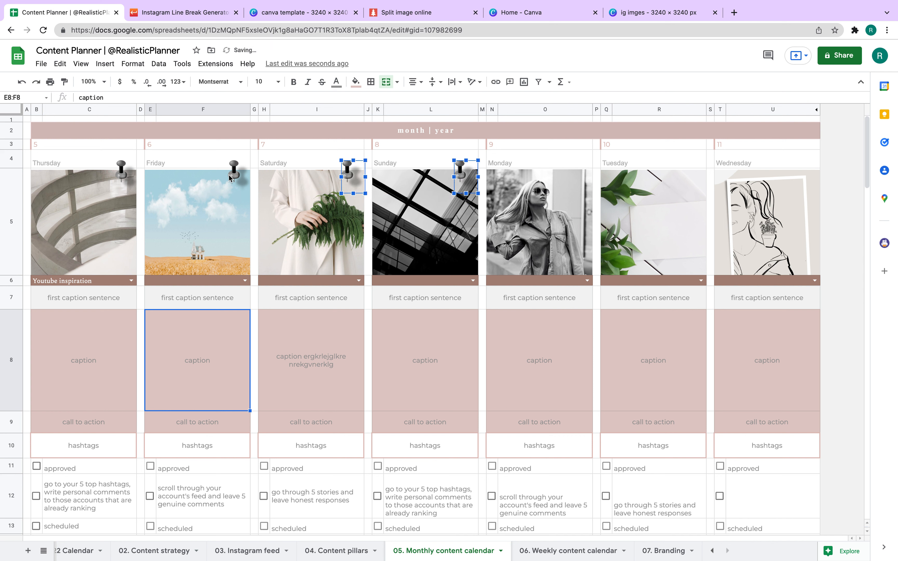
Copy the Friday, Saturday and Sunday push pins and paste them onto the images of Monday the 9th through Wednesday the 11th.
{"action": "left_click", "coordinate": [236, 172], "text": "shift"}
{"action": "key", "text": "super+c"}
{"action": "key", "text": "super+v"}
{"action": "left_click", "coordinate": [574, 158]}
{"action": "key", "text": "super+v"}
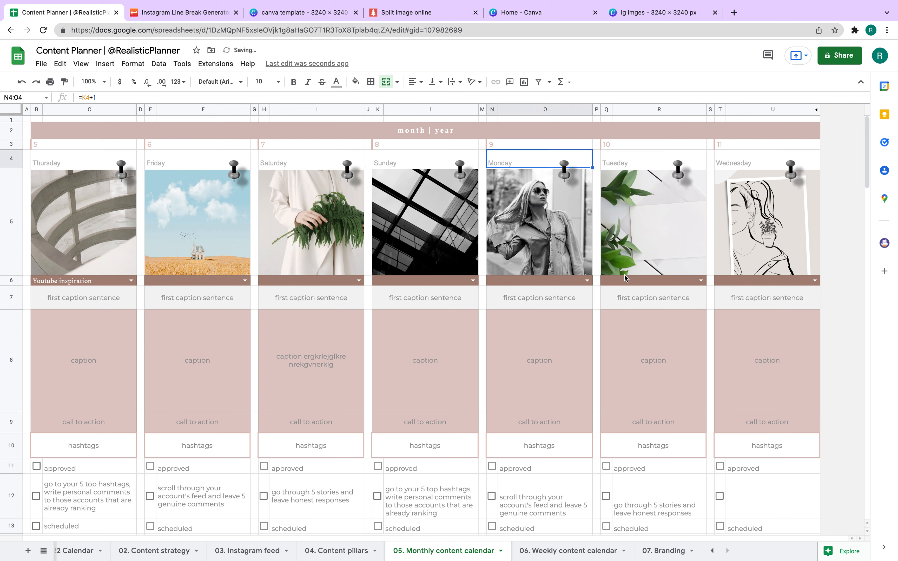
Shift the Tuesday and Wednesday push pins, plus Monday's, further toward the upper-right corners of their images.
{"action": "left_click", "coordinate": [792, 172]}
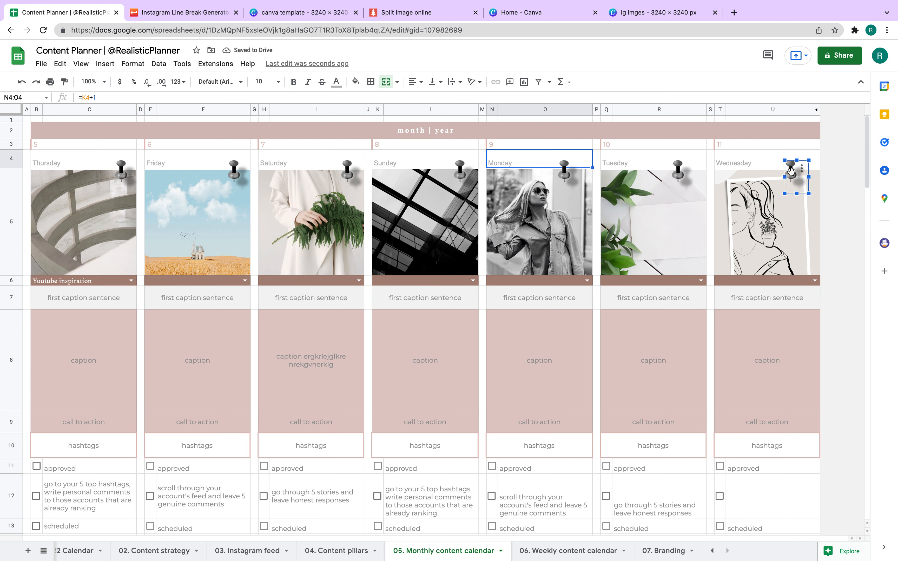
{"action": "left_click", "coordinate": [680, 176], "text": "shift"}
{"action": "left_click_drag", "start_coordinate": [680, 177], "coordinate": [696, 176]}
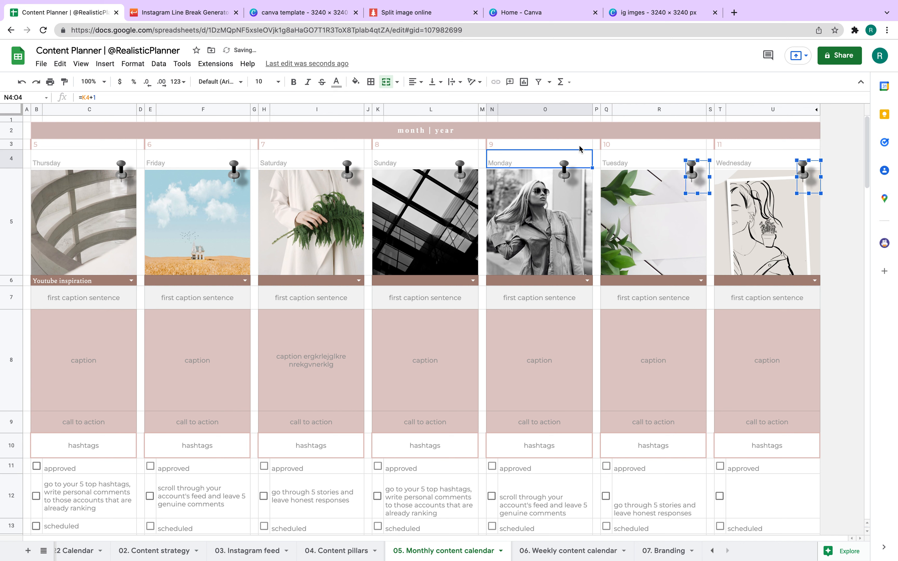
{"action": "left_click_drag", "start_coordinate": [564, 174], "coordinate": [569, 176]}
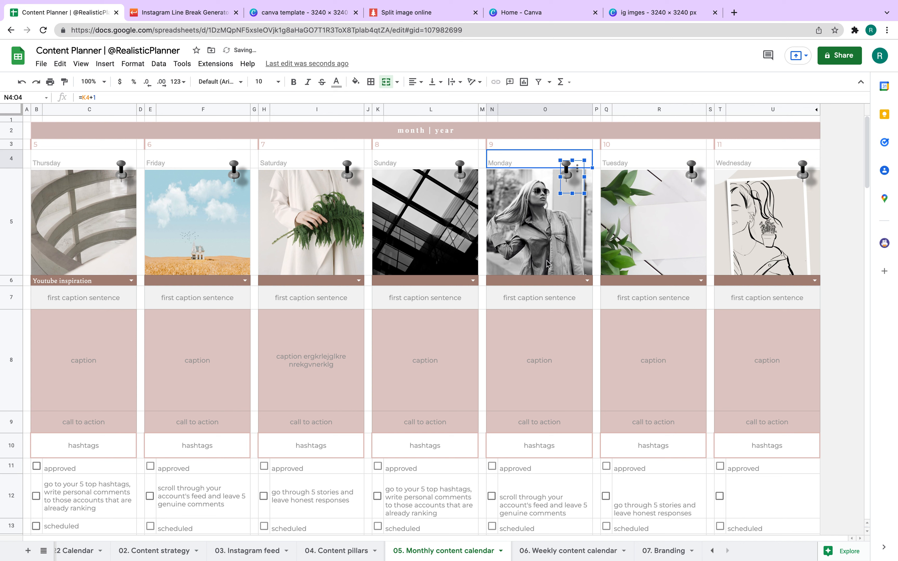
Copy all seven push pins from the first calendar row and paste them at Thursday the 12th's day cell, across the second row.
{"action": "left_click", "coordinate": [548, 261]}
{"action": "left_click", "coordinate": [128, 174]}
{"action": "left_click", "coordinate": [238, 174], "text": "shift"}
{"action": "left_click", "coordinate": [351, 175], "text": "shift"}
{"action": "left_click", "coordinate": [465, 177], "text": "shift"}
{"action": "left_click", "coordinate": [568, 175], "text": "shift"}
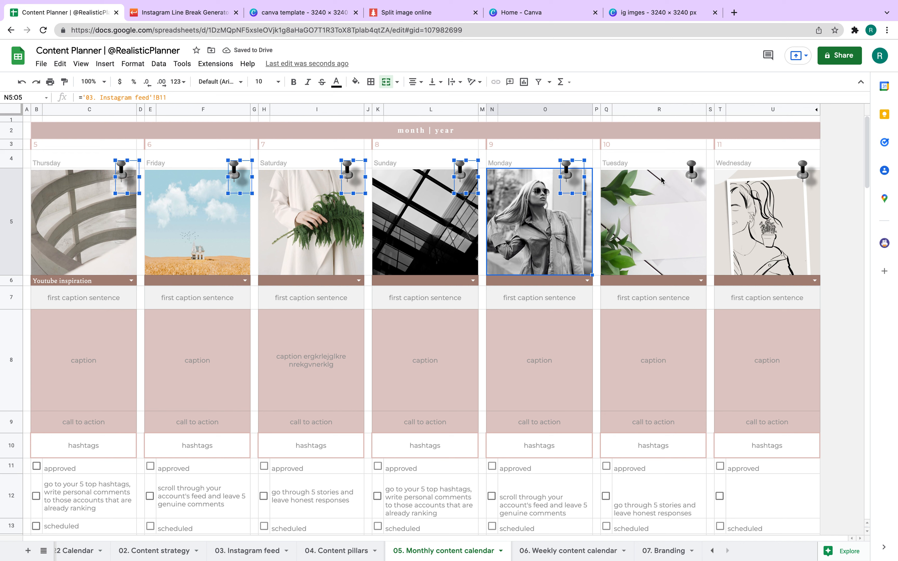
{"action": "left_click", "coordinate": [690, 175], "text": "shift"}
{"action": "left_click", "coordinate": [807, 175], "text": "shift"}
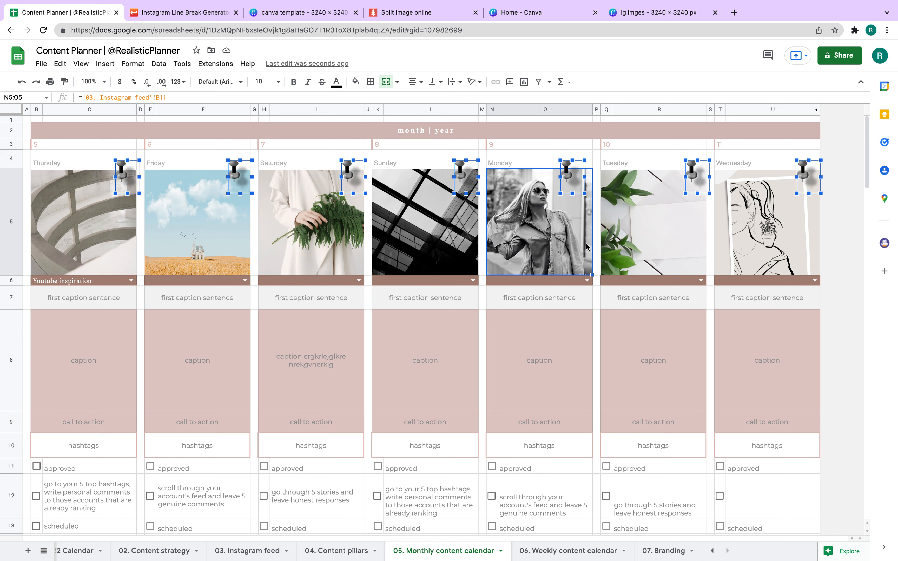
{"action": "scroll", "coordinate": [586, 245], "scroll_direction": "down", "scroll_amount": 9}
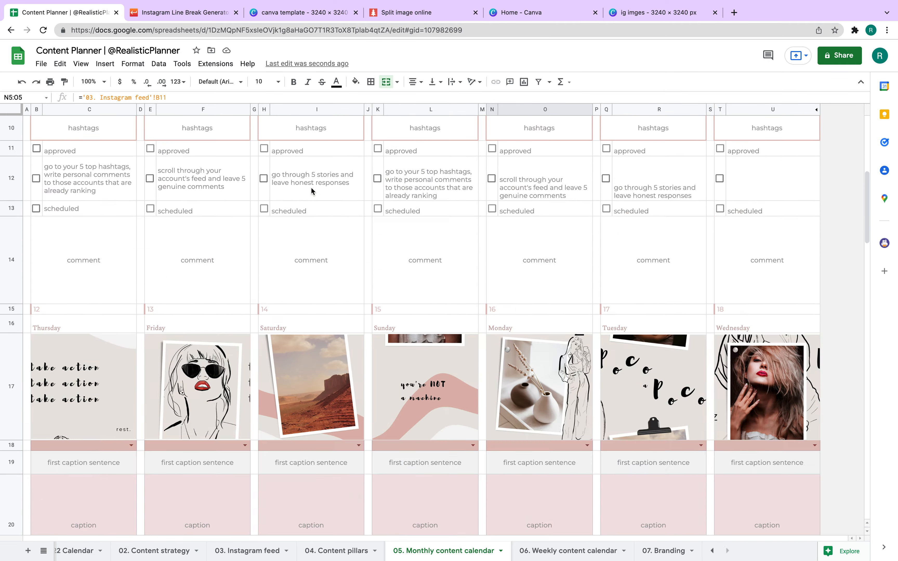
{"action": "scroll", "coordinate": [158, 254], "scroll_direction": "up", "scroll_amount": 3}
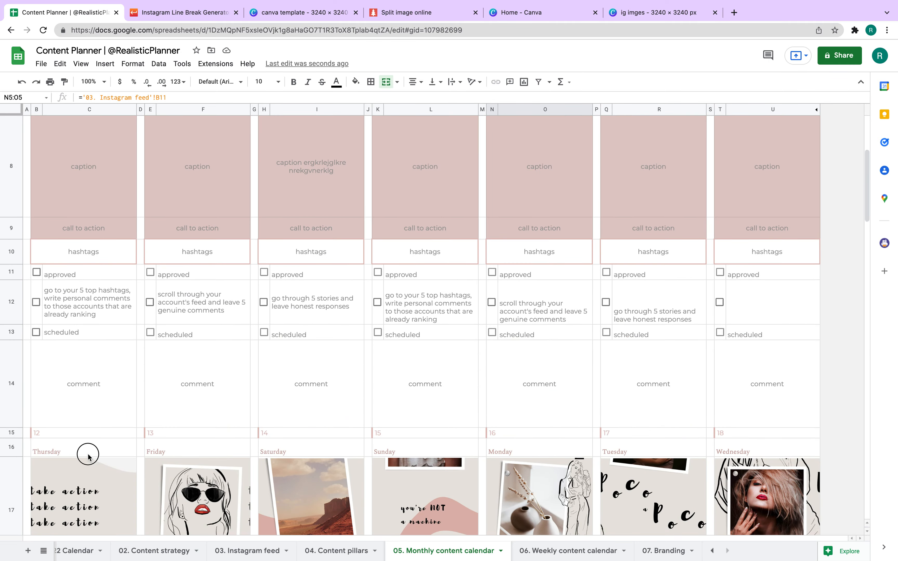
{"action": "left_click", "coordinate": [88, 456]}
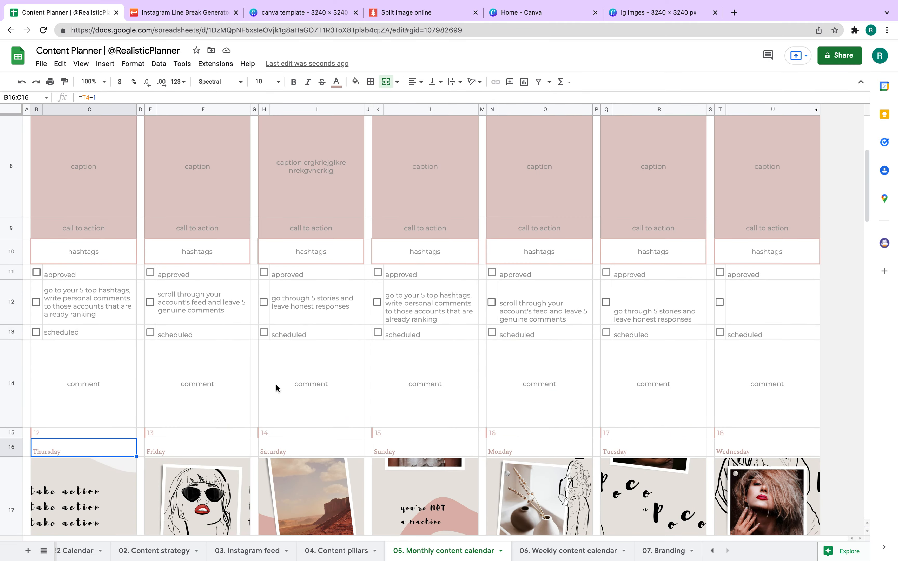
{"action": "scroll", "coordinate": [276, 386], "scroll_direction": "down", "scroll_amount": 10}
{"action": "scroll", "coordinate": [275, 384], "scroll_direction": "up", "scroll_amount": 5}
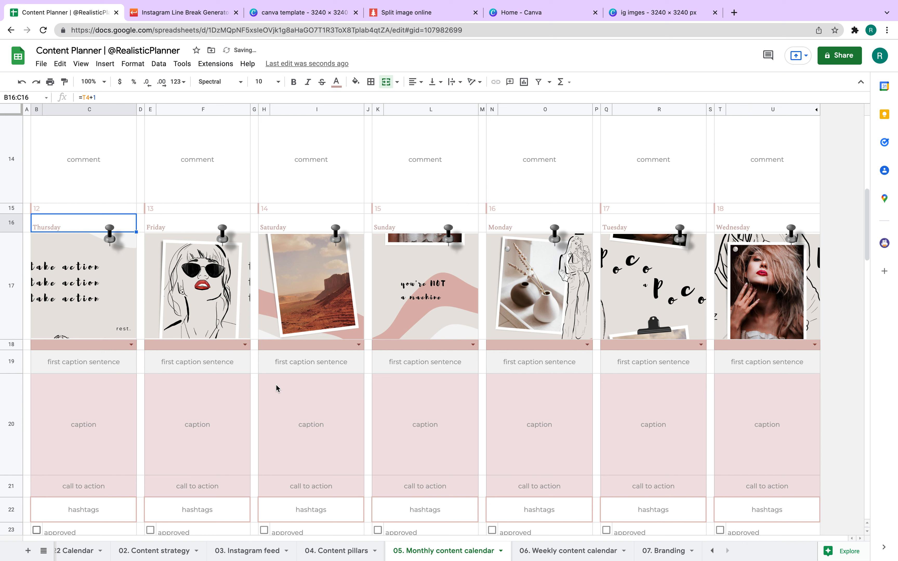
Select all seven push pins in the 12–18 row and move them together toward the images' upper-right corners.
{"action": "left_click", "coordinate": [110, 236]}
{"action": "left_click", "coordinate": [223, 236], "text": "shift"}
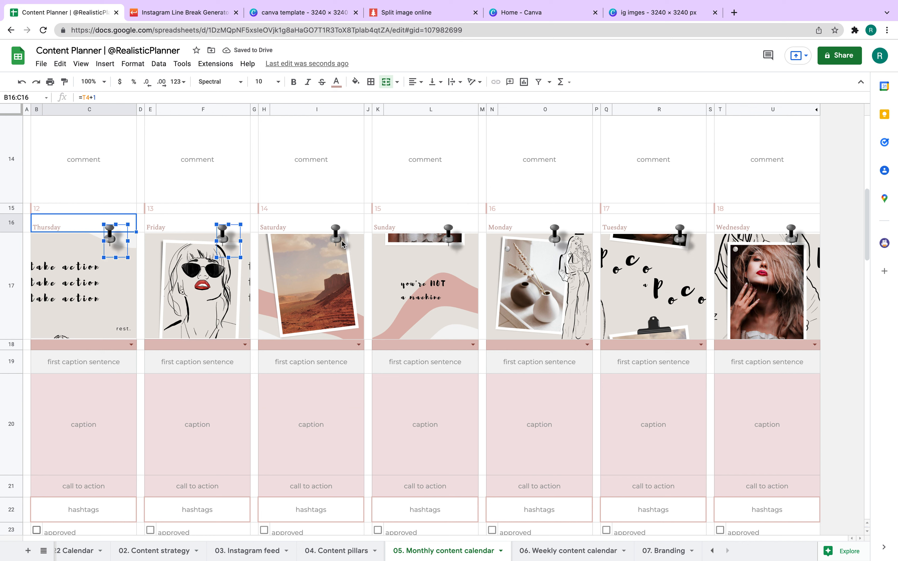
{"action": "left_click", "coordinate": [451, 241], "text": "shift"}
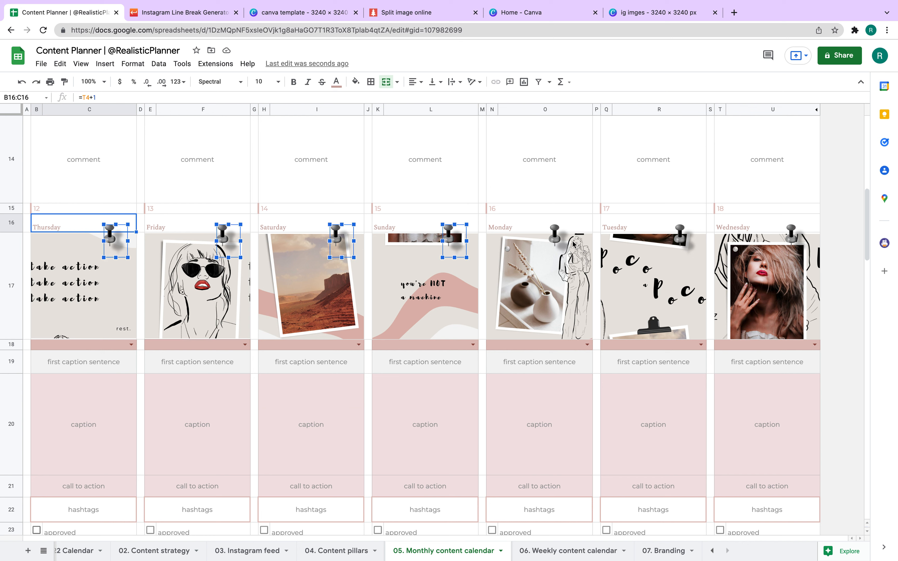
{"action": "left_click", "coordinate": [558, 238], "text": "shift"}
{"action": "left_click", "coordinate": [691, 234], "text": "shift"}
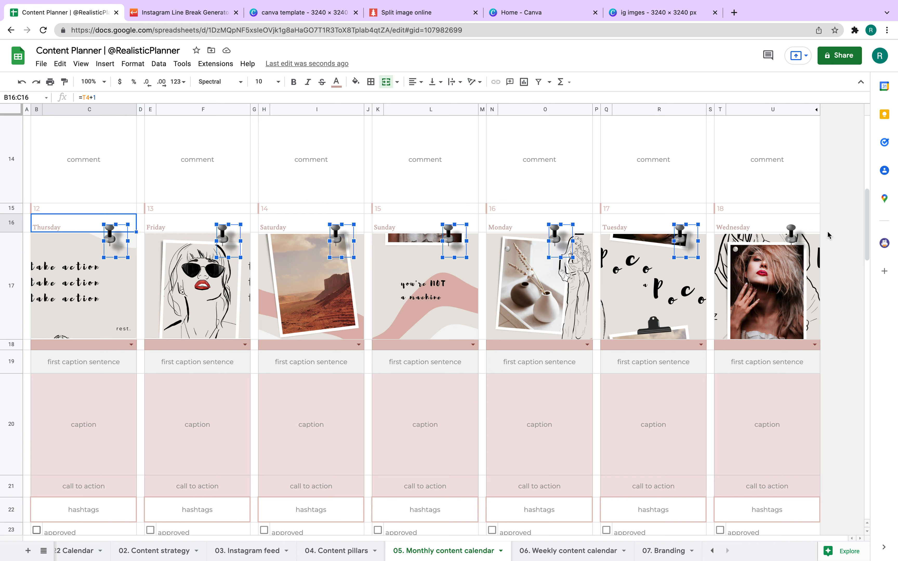
{"action": "left_click", "coordinate": [792, 235], "text": "shift"}
{"action": "left_click_drag", "start_coordinate": [792, 235], "coordinate": [803, 235]}
{"action": "scroll", "coordinate": [511, 301], "scroll_direction": "down", "scroll_amount": 10}
{"action": "scroll", "coordinate": [511, 301], "scroll_direction": "up", "scroll_amount": 18}
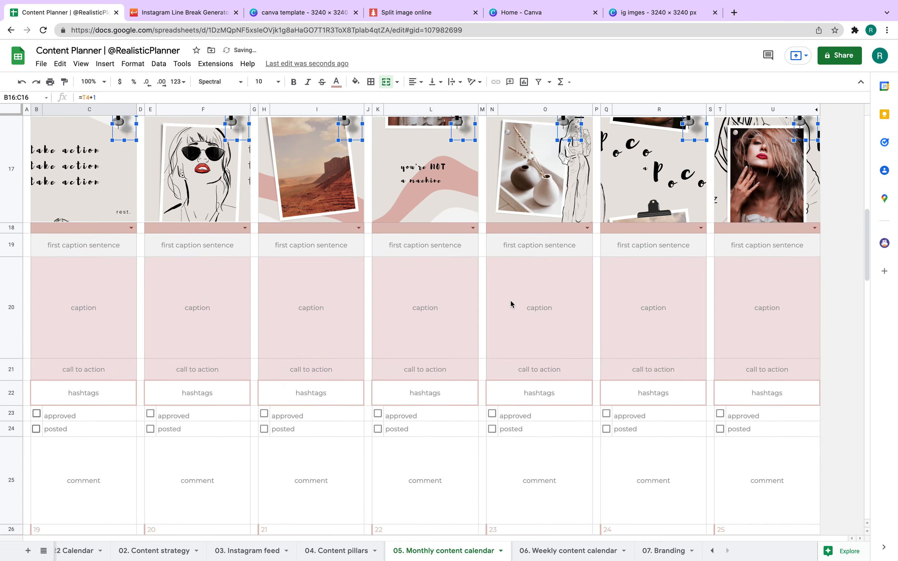
{"action": "left_click", "coordinate": [507, 300]}
{"action": "scroll", "coordinate": [499, 447], "scroll_direction": "down", "scroll_amount": 20}
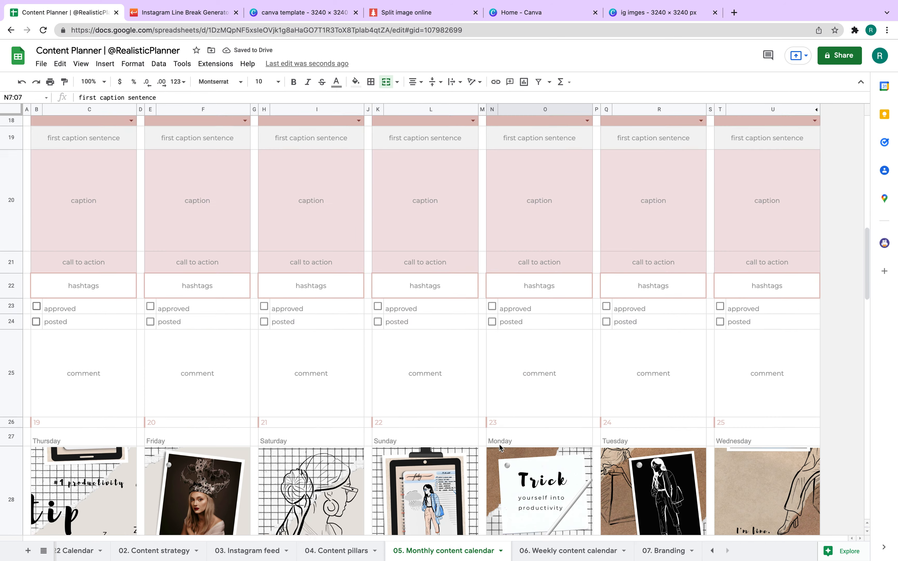
{"action": "scroll", "coordinate": [404, 346], "scroll_direction": "up", "scroll_amount": 10}
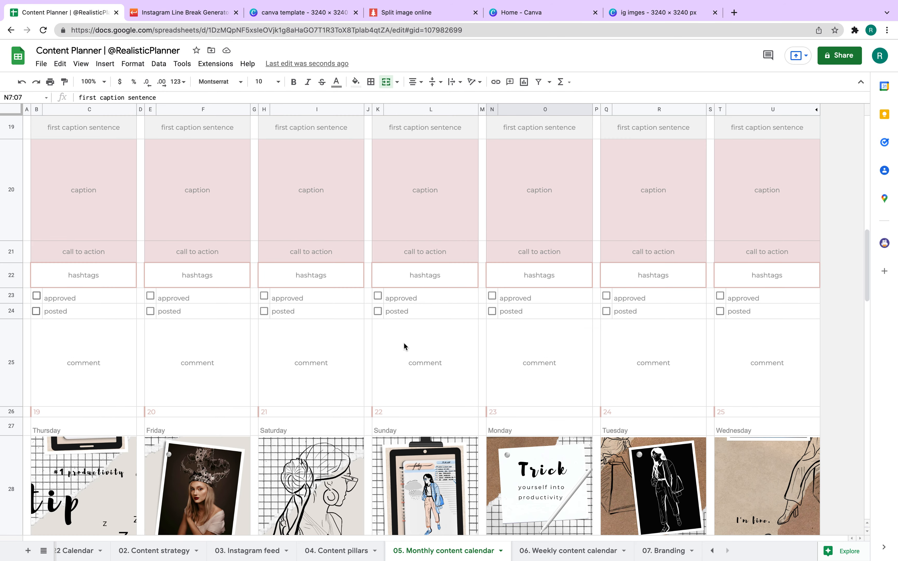